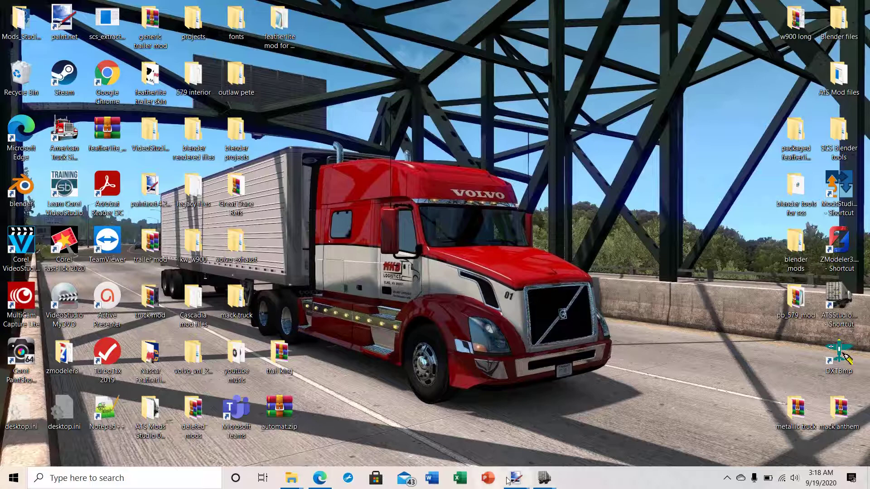
Step: Switch to paint.net to view the 1 Kurt Busch.dds trailer skin, and minimize the window to return to the desktop
mouse_move(514, 479)
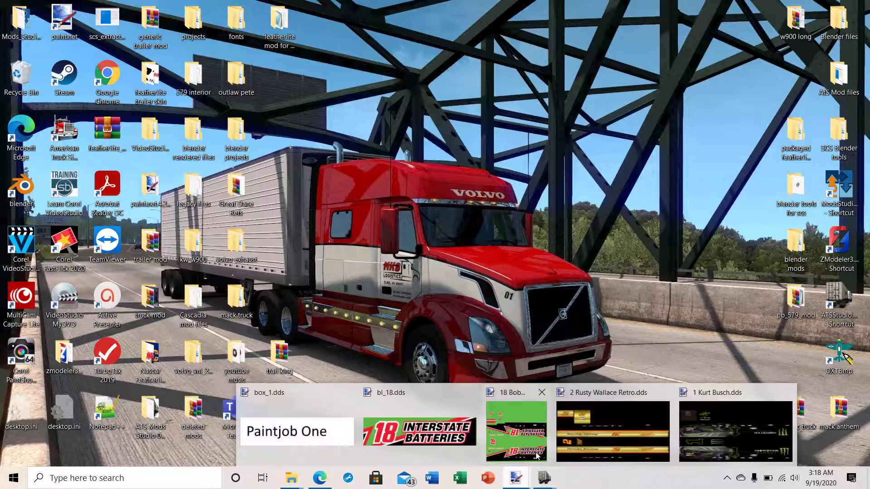
left_click(727, 439)
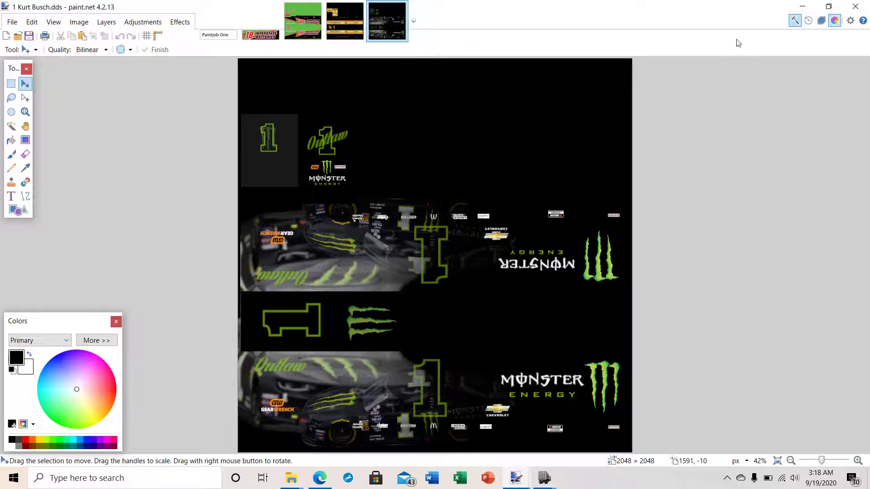
left_click(802, 7)
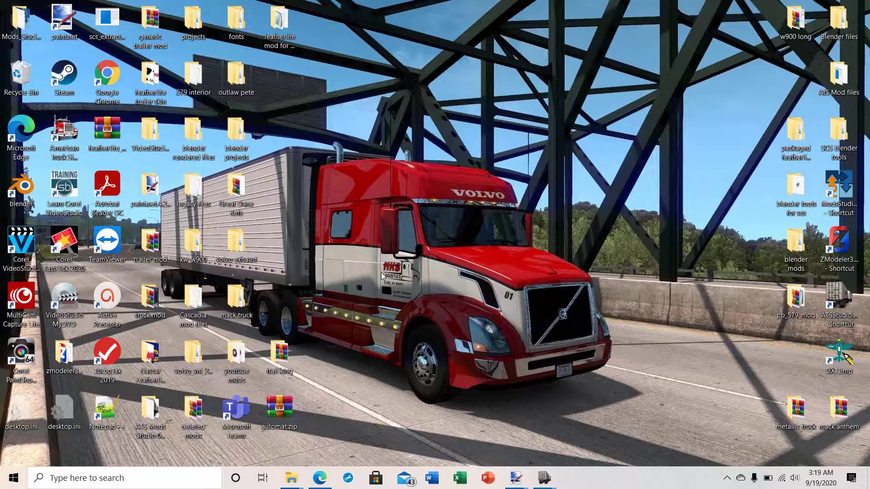
Step: Create a new desktop folder named Nascar featherlite skin mod
right_click(361, 256)
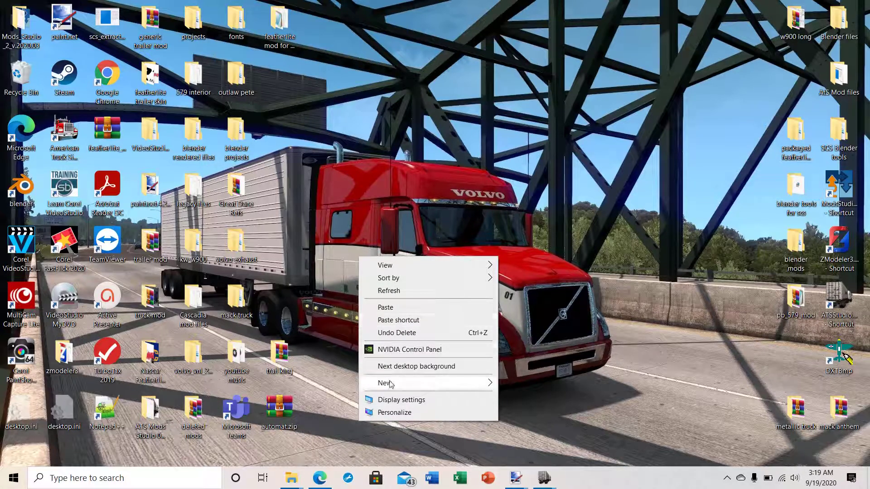
mouse_move(413, 384)
left_click(526, 226)
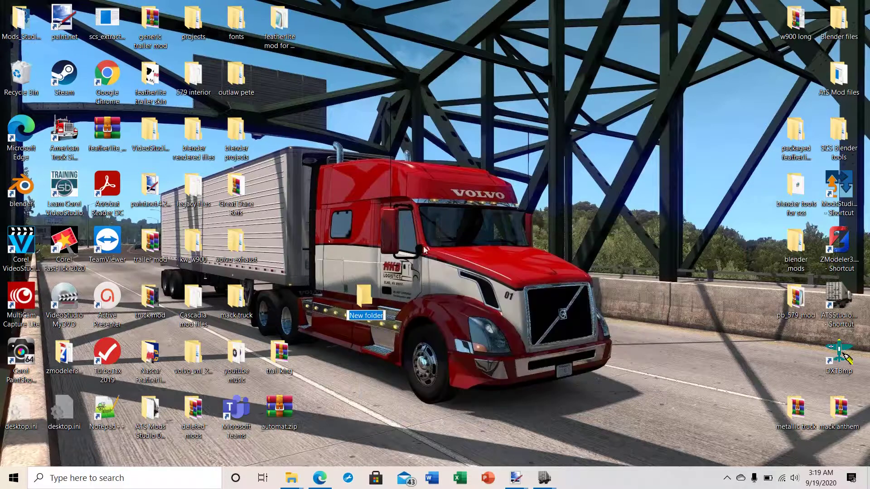
type("Nascar")
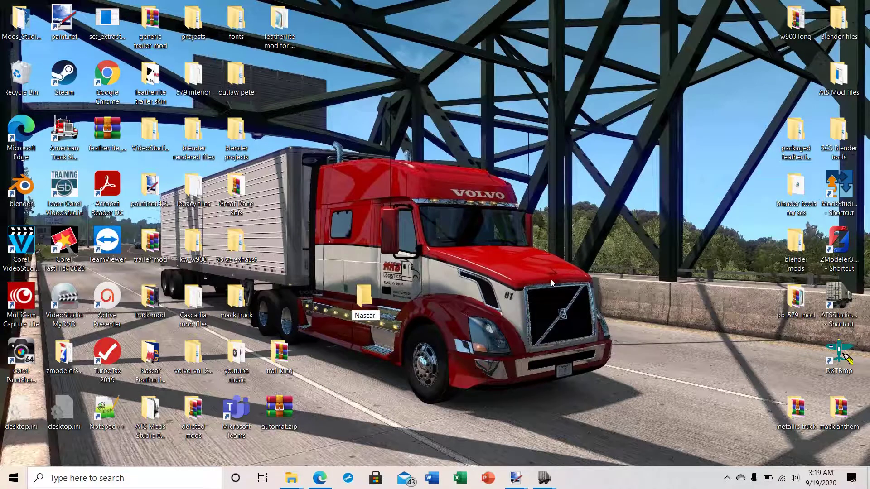
type(" featherlite s")
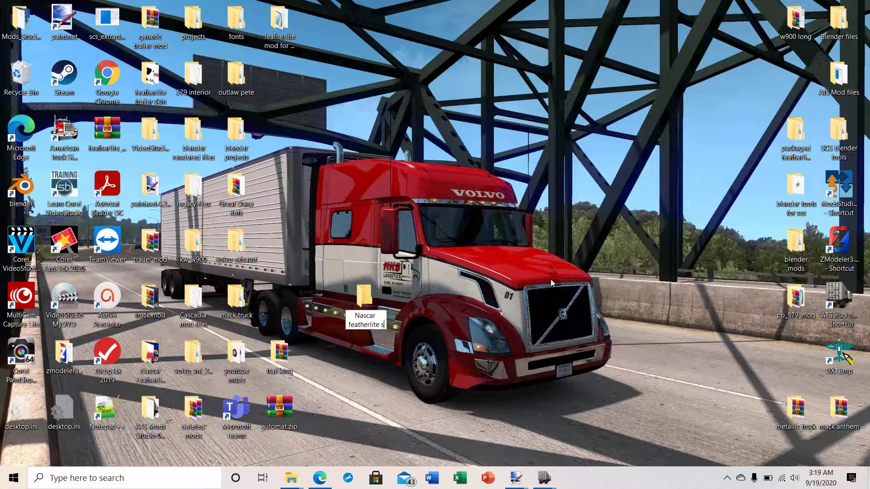
type("kin mod")
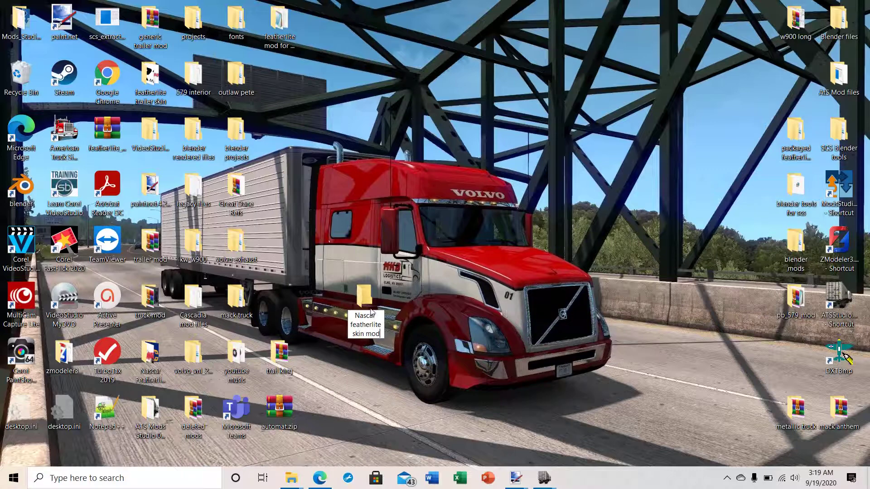
key("Return")
Step: Open the new skin mod folder and the trailer mod folder inside AtS Mod files, placing their windows side by side
double_click(364, 295)
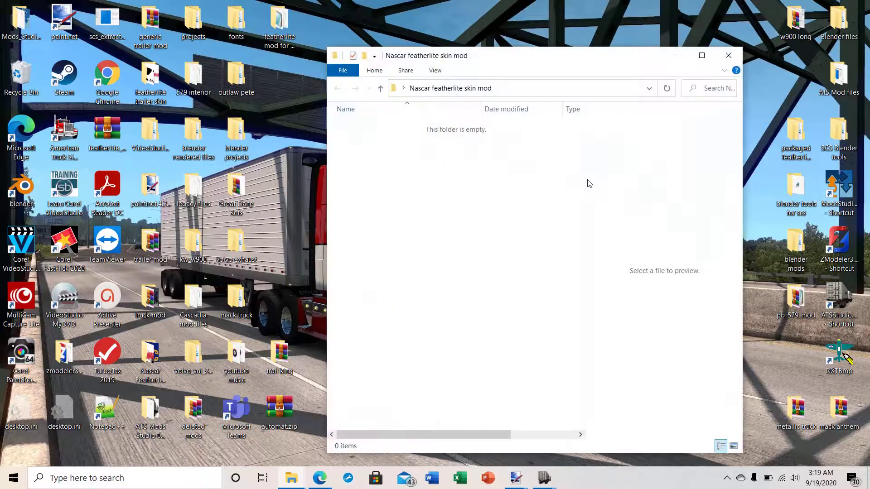
left_click_drag(569, 58, 324, 50)
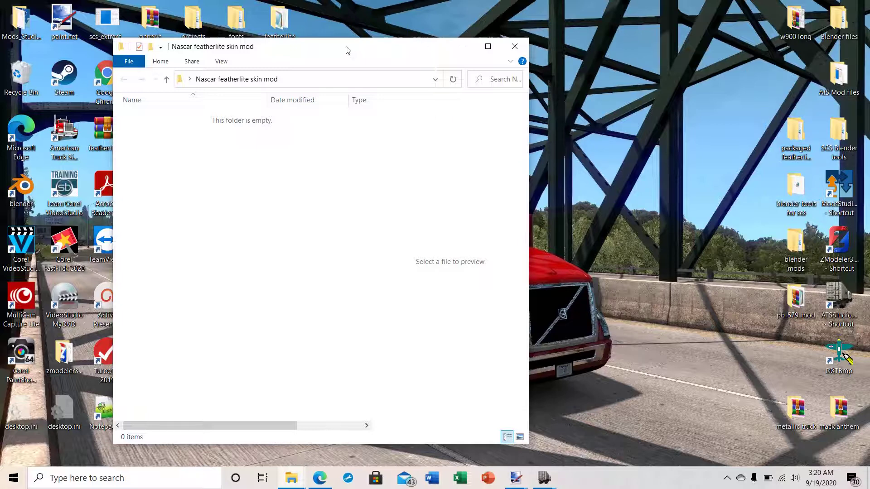
left_click_drag(349, 49, 284, 51)
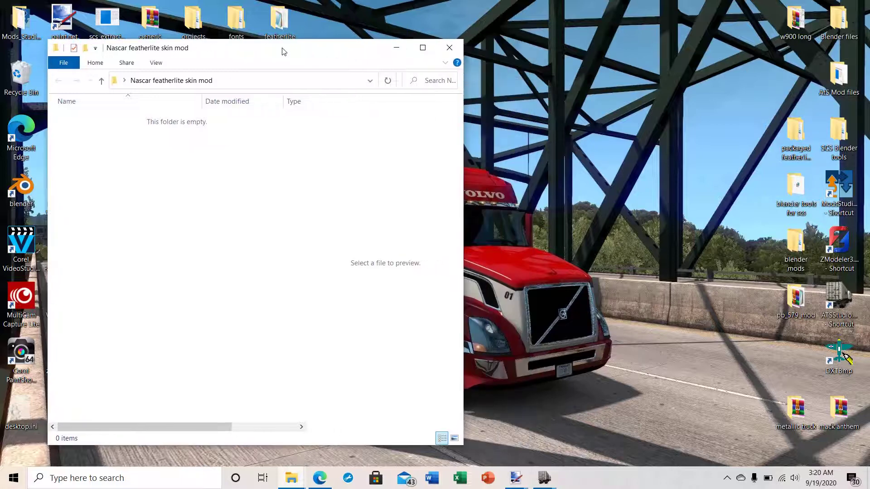
double_click(839, 77)
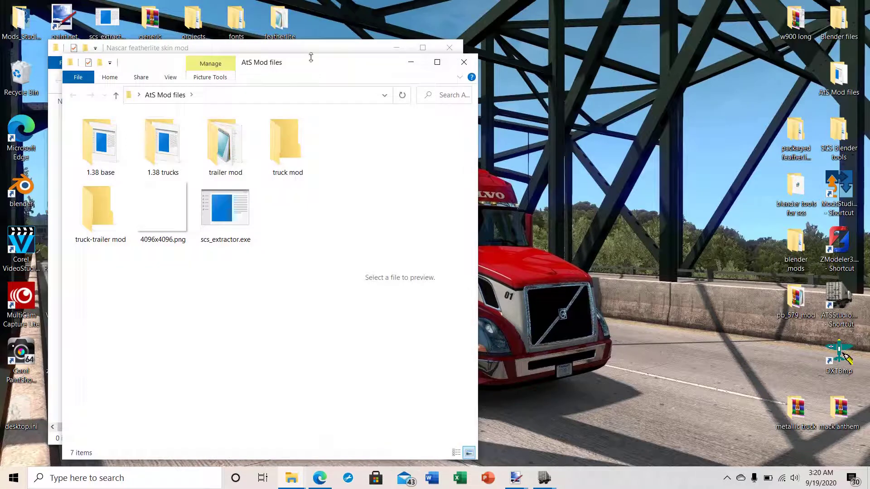
left_click_drag(316, 64, 729, 49)
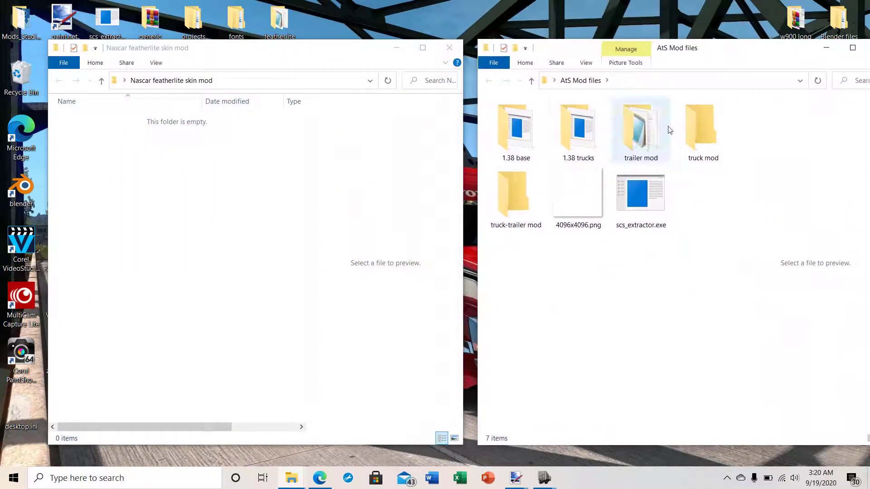
double_click(645, 139)
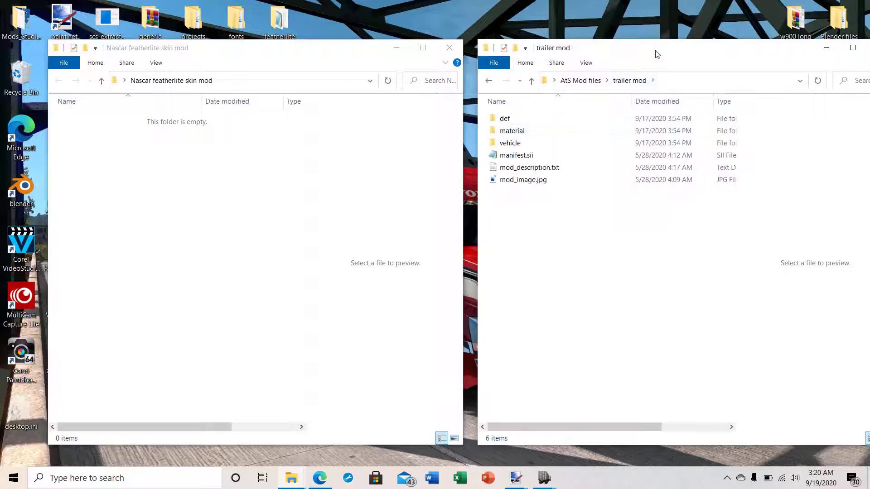
left_click_drag(663, 53, 685, 51)
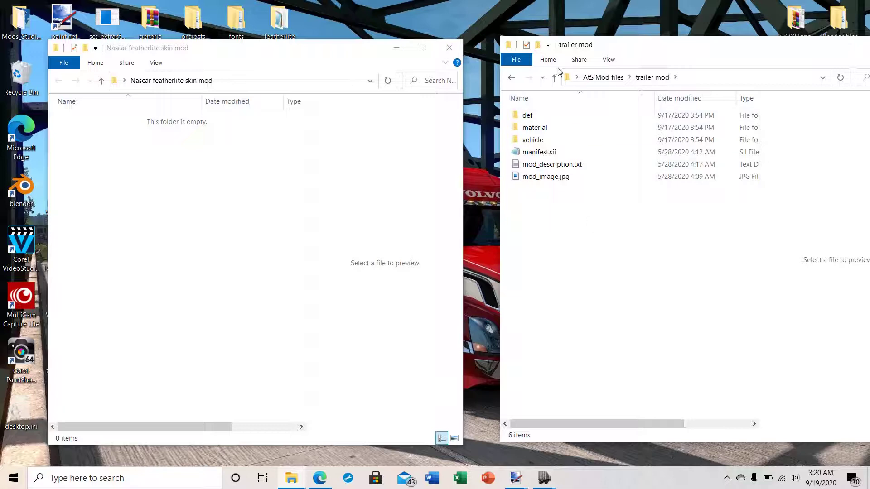
left_click_drag(253, 49, 280, 48)
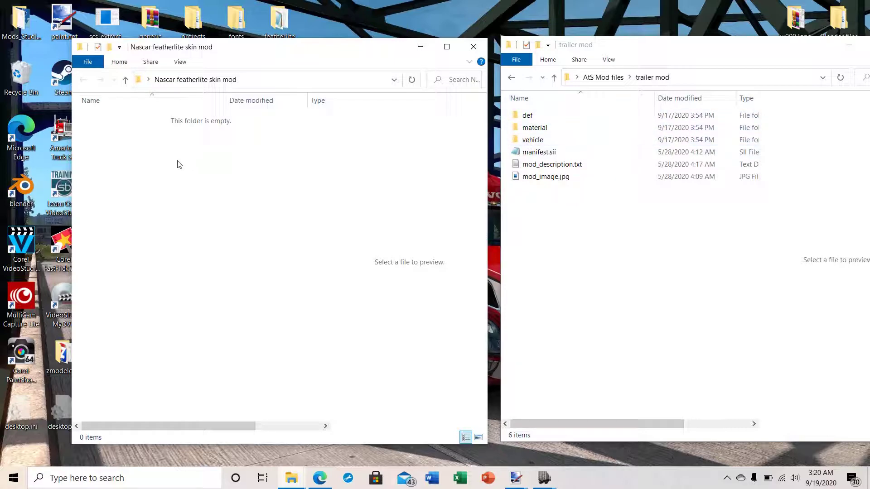
Step: Create a folder named vehicle inside the Nascar featherlite skin mod folder
right_click(104, 170)
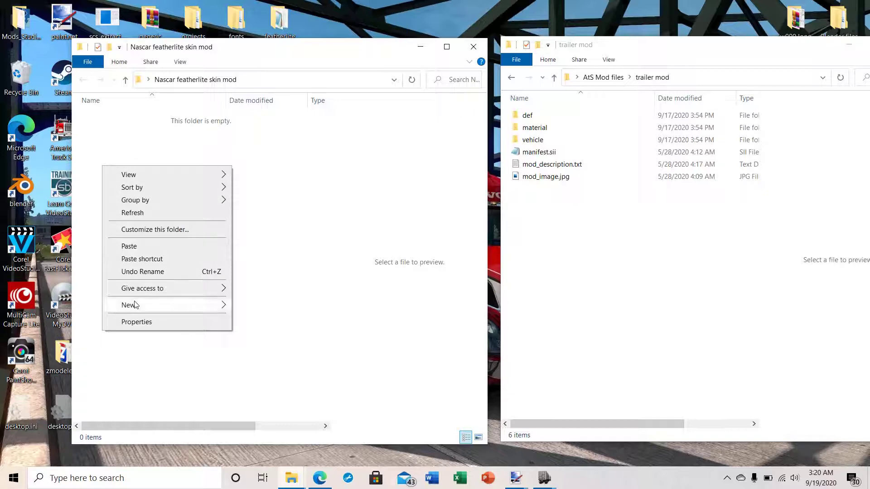
mouse_move(136, 305)
left_click(258, 306)
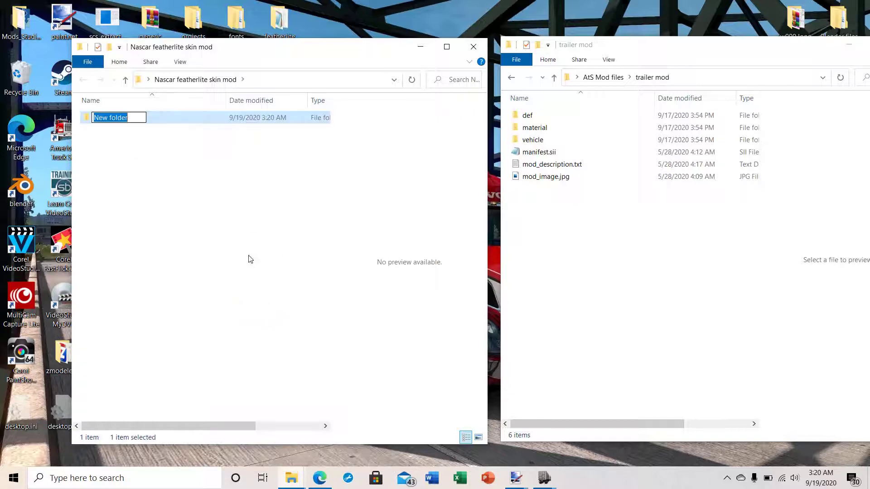
type("v")
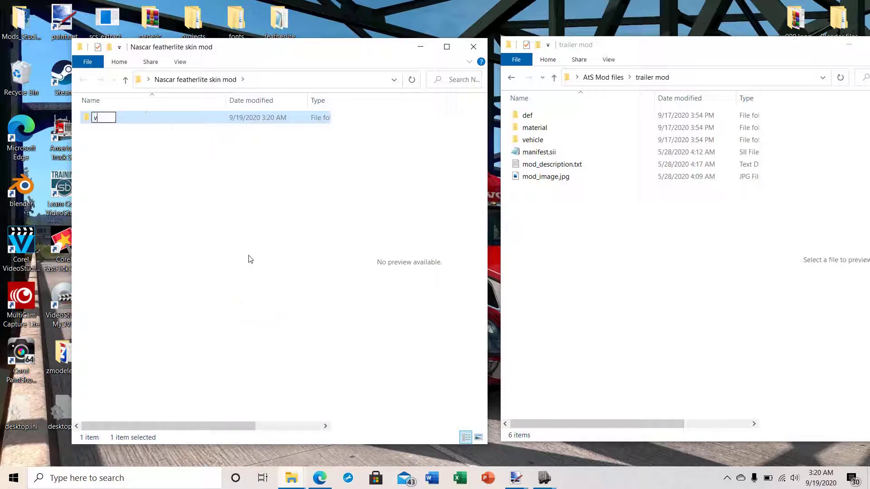
type("ehicle")
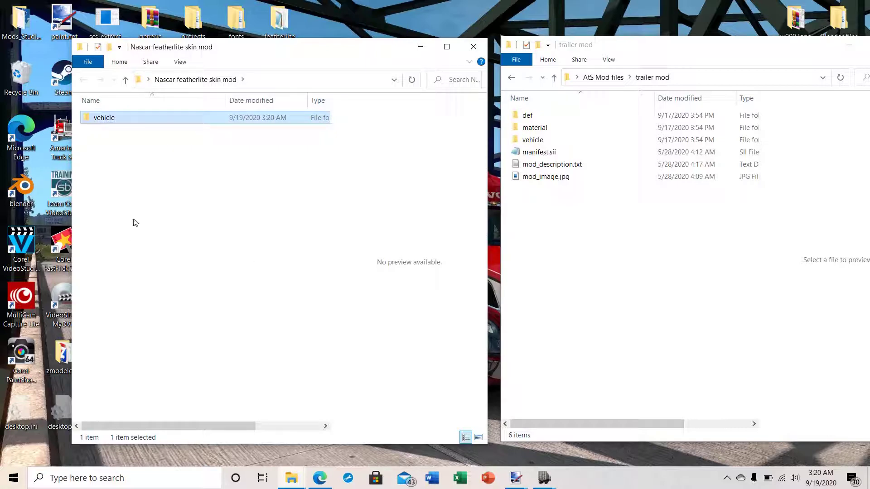
right_click(120, 170)
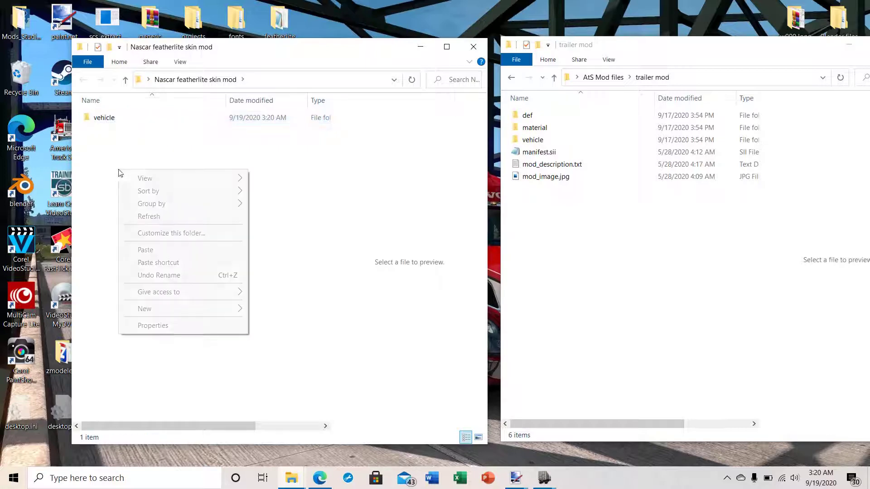
left_click(160, 252)
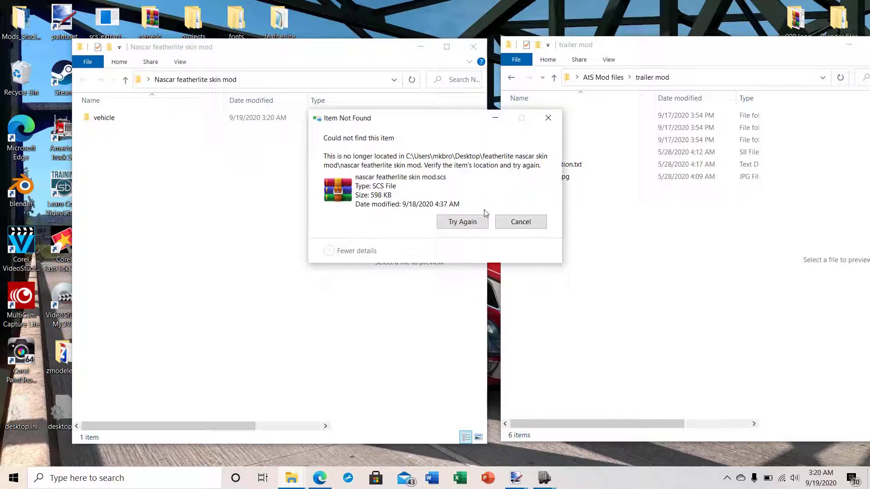
left_click(520, 221)
Step: Add a folder named material alongside the vehicle folder in the skin mod folder
right_click(122, 188)
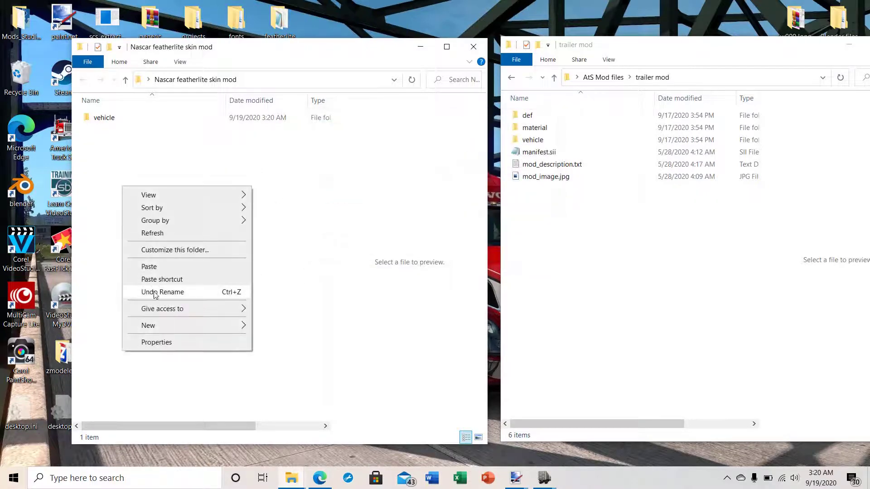
mouse_move(186, 331)
left_click(297, 169)
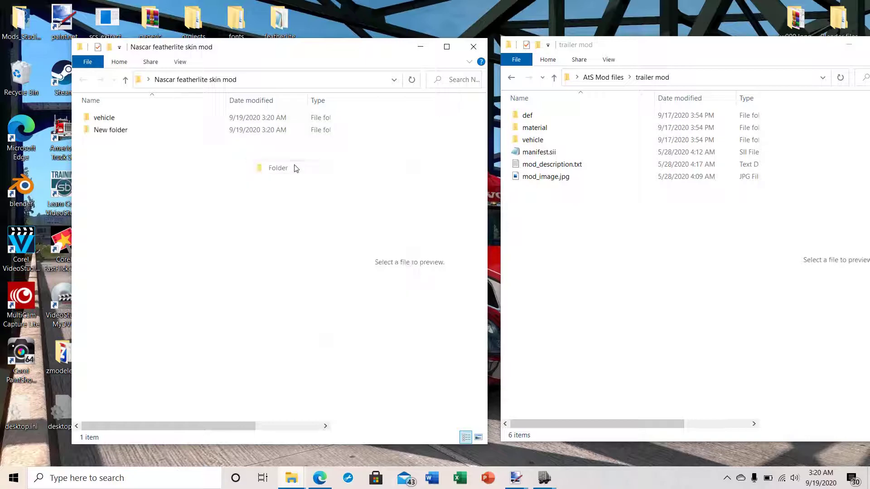
type("material")
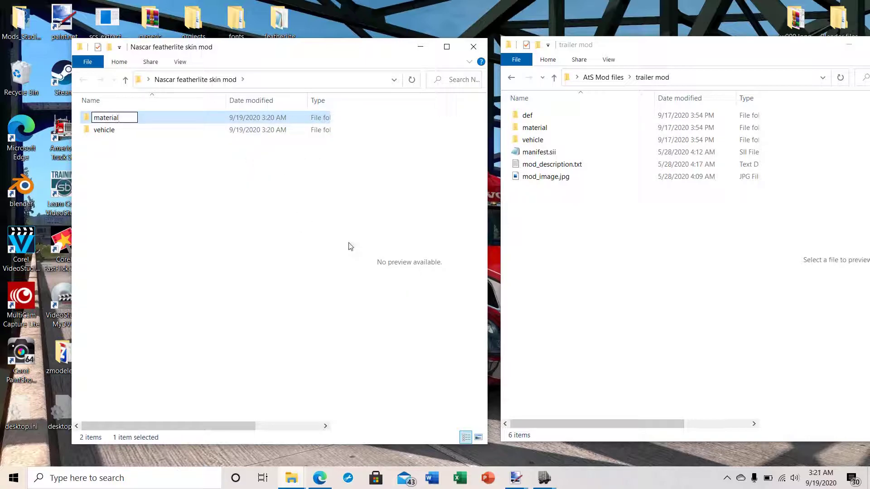
left_click(169, 242)
Step: Add a third folder named def to the skin mod folder
right_click(108, 209)
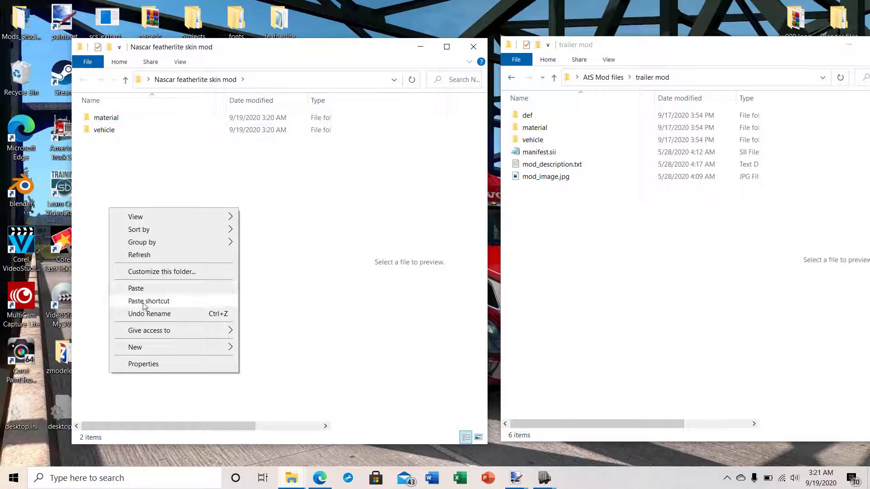
left_click(141, 347)
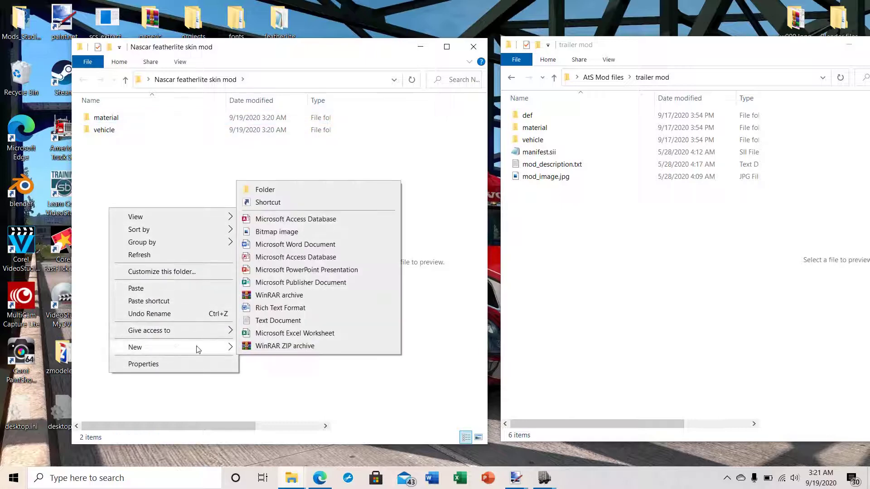
left_click(265, 190)
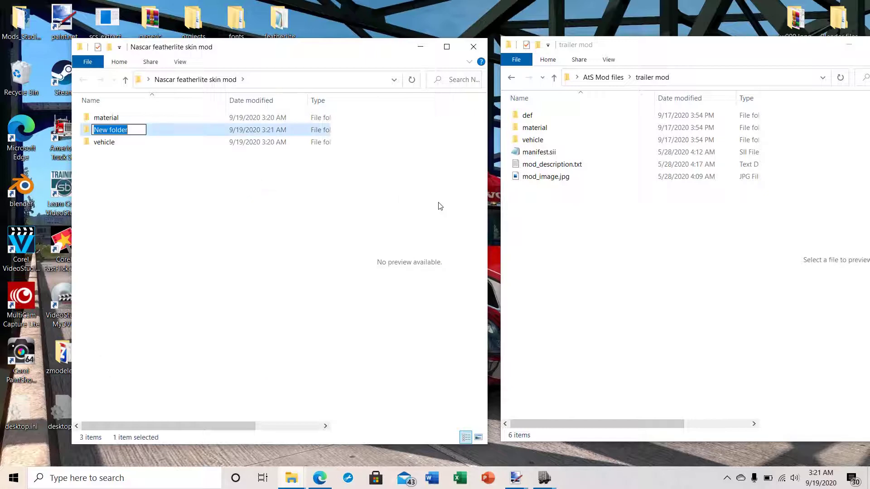
type("def")
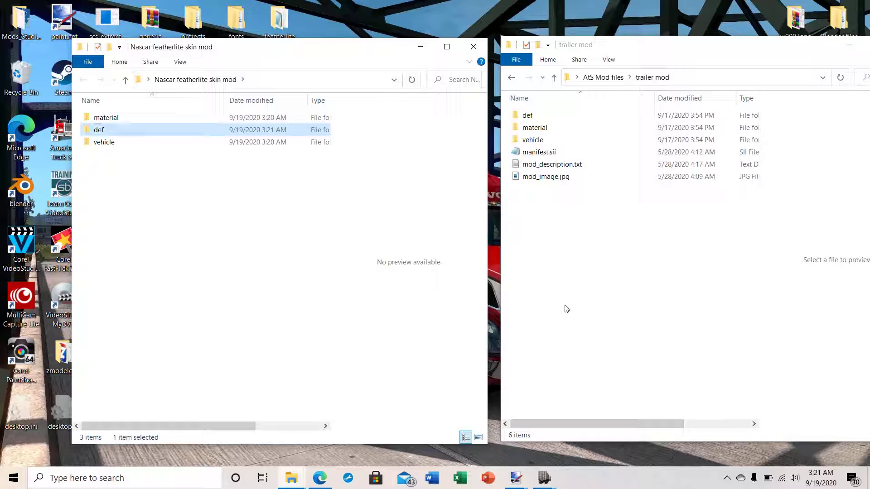
left_click(229, 302)
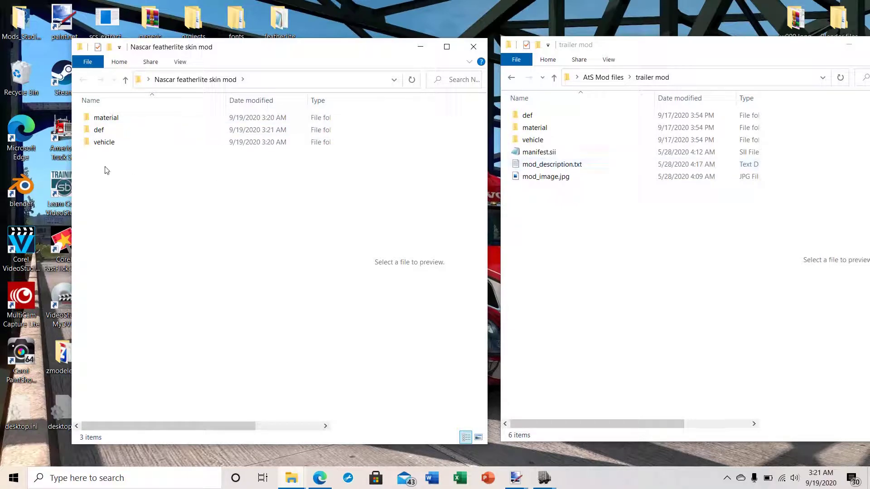
Step: Open the vehicle folders of both mods and create a folder named trailer_owned in the skin mod's vehicle folder, matching the reference
double_click(532, 141)
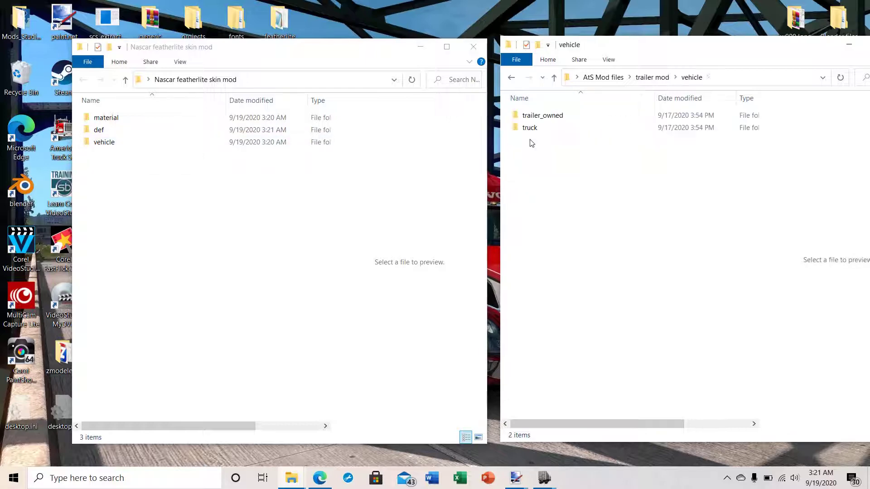
left_click_drag(657, 48, 664, 49)
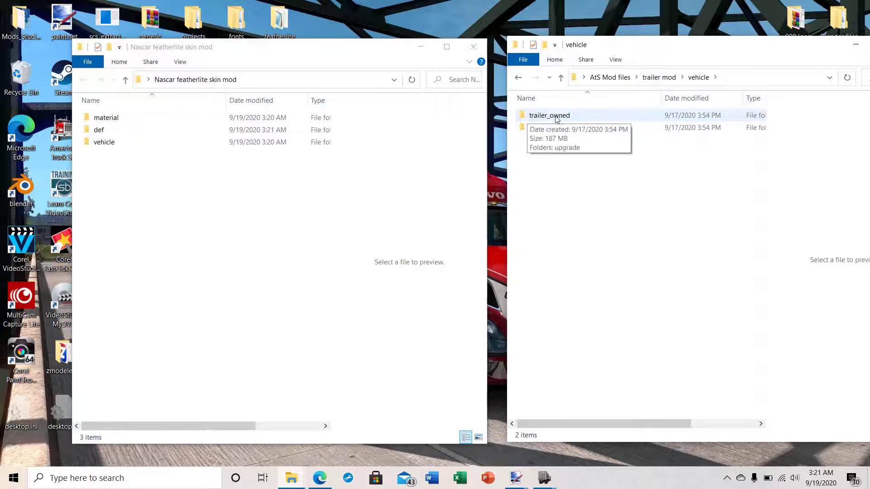
left_click(96, 144)
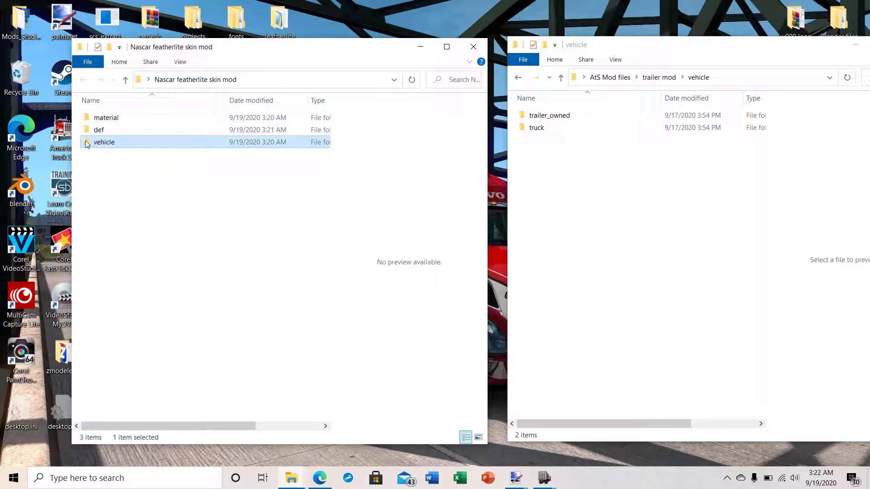
double_click(96, 144)
right_click(90, 176)
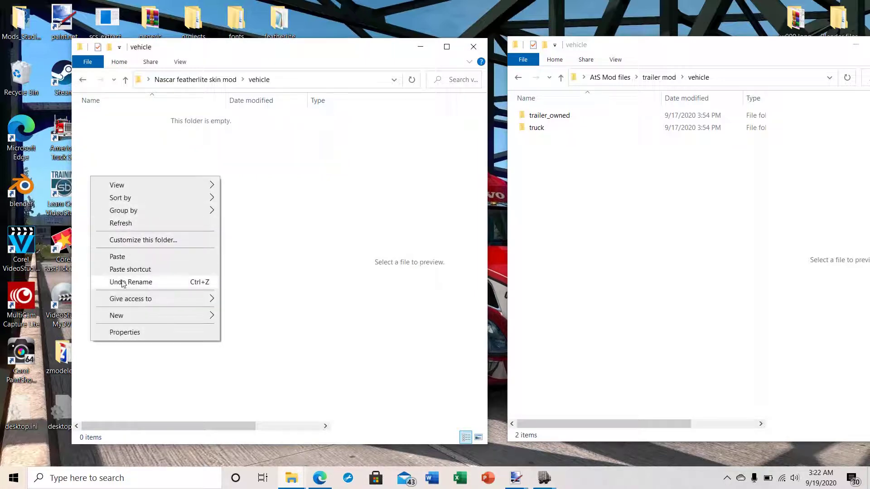
mouse_move(118, 314)
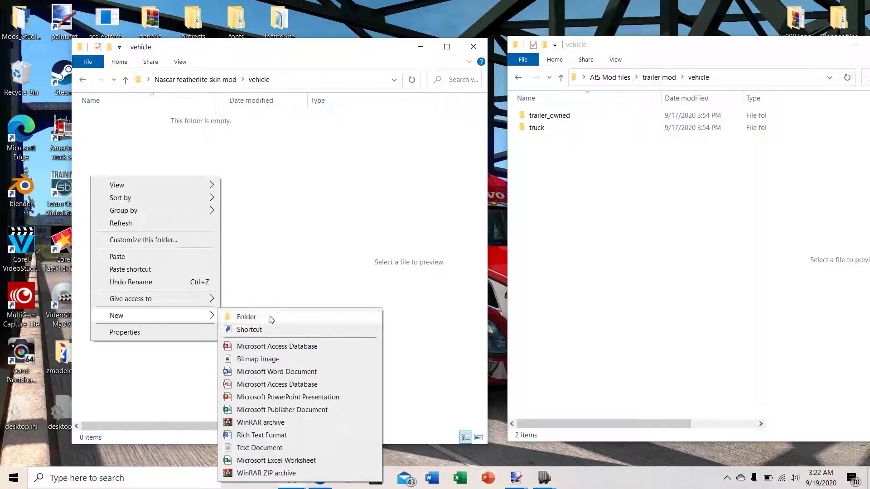
left_click(271, 317)
type("tra")
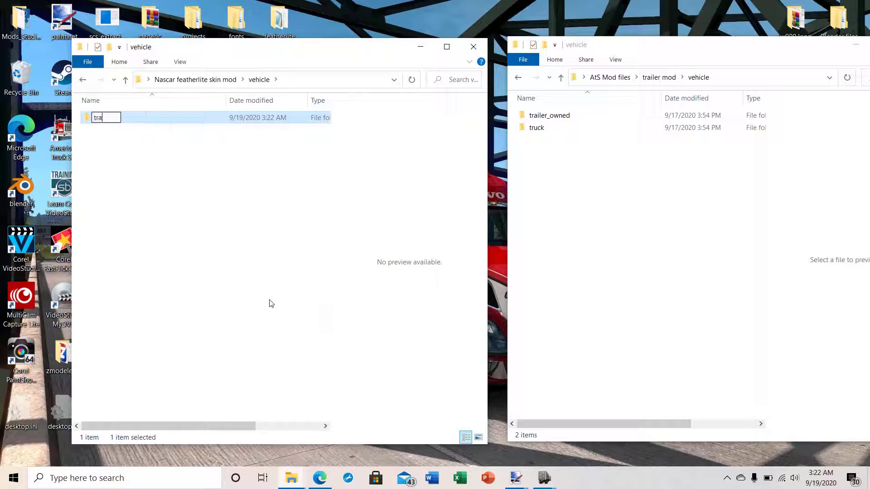
type("iler_owned")
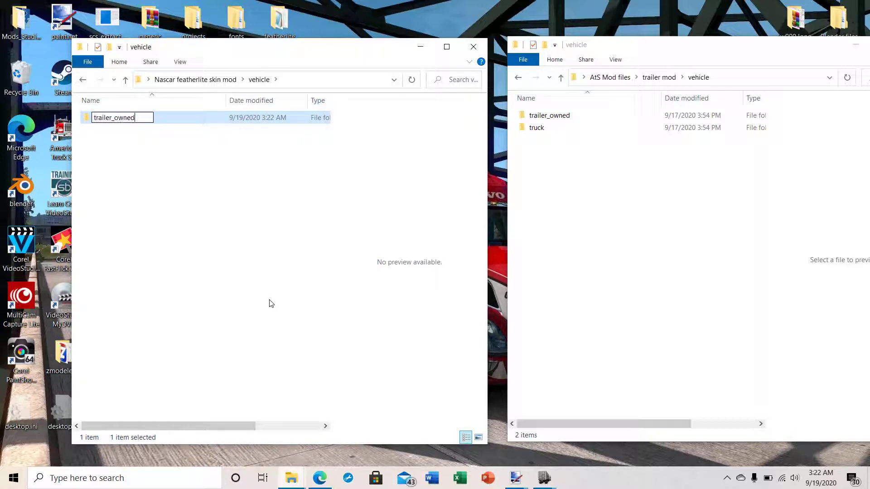
left_click(186, 304)
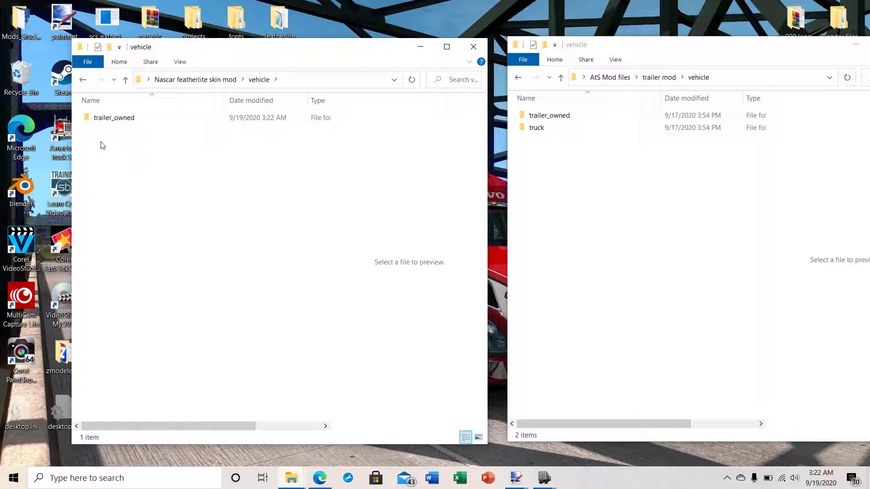
Step: Open trailer_owned in both mods and create a folder named upgrade inside the skin mod's trailer_owned folder
double_click(94, 119)
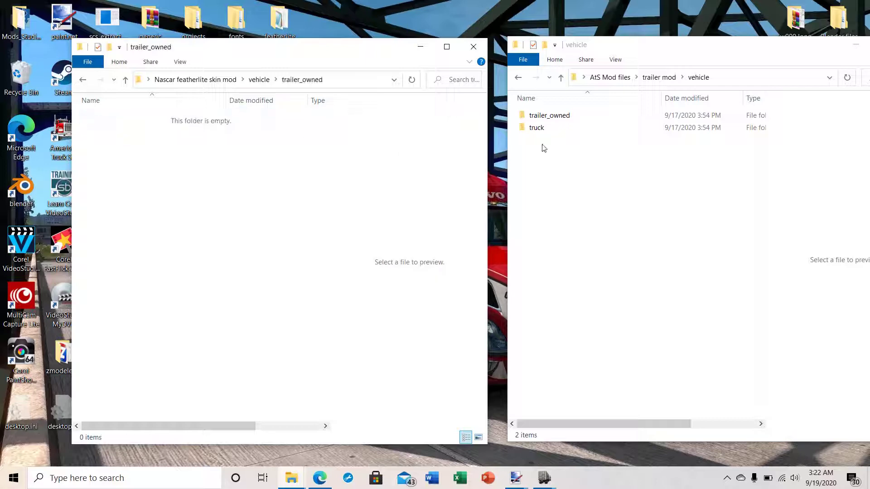
double_click(531, 117)
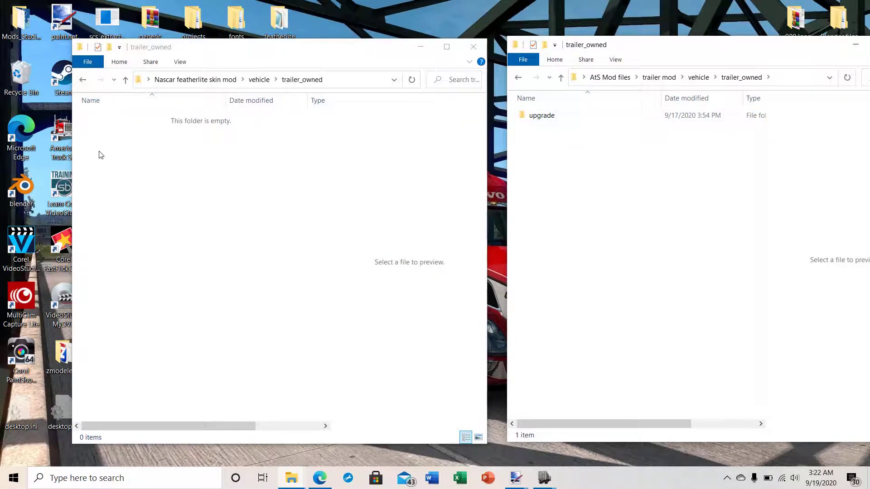
right_click(100, 151)
mouse_move(124, 291)
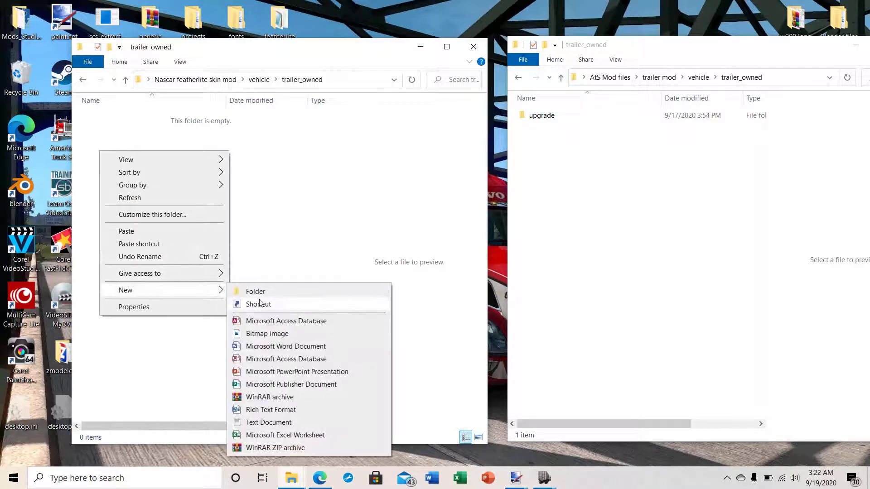
left_click(254, 289)
type("u")
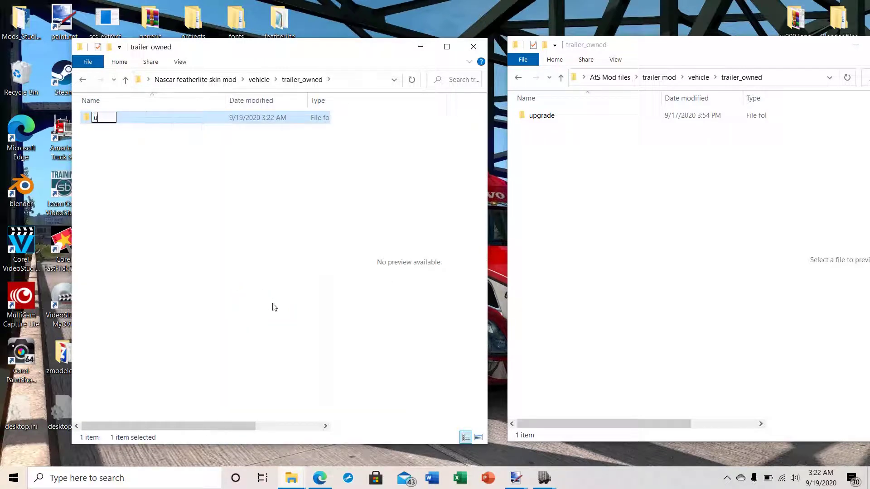
type("pgrade")
key("Return")
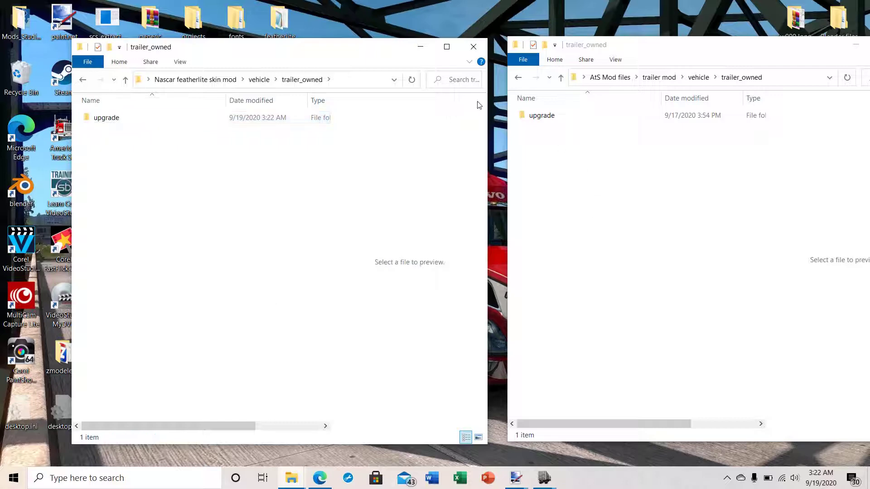
Step: Open the upgrade folder in both mods and create a folder named paintjob inside the skin mod's upgrade folder
left_click(533, 117)
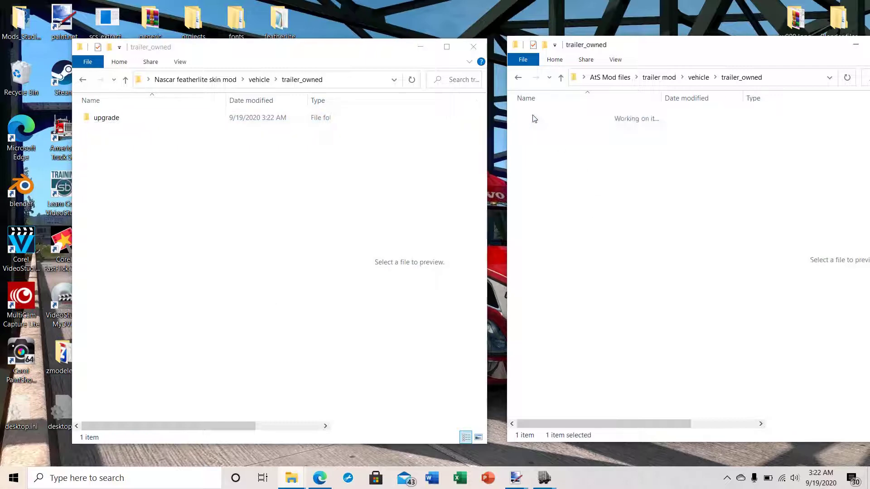
left_click(87, 120)
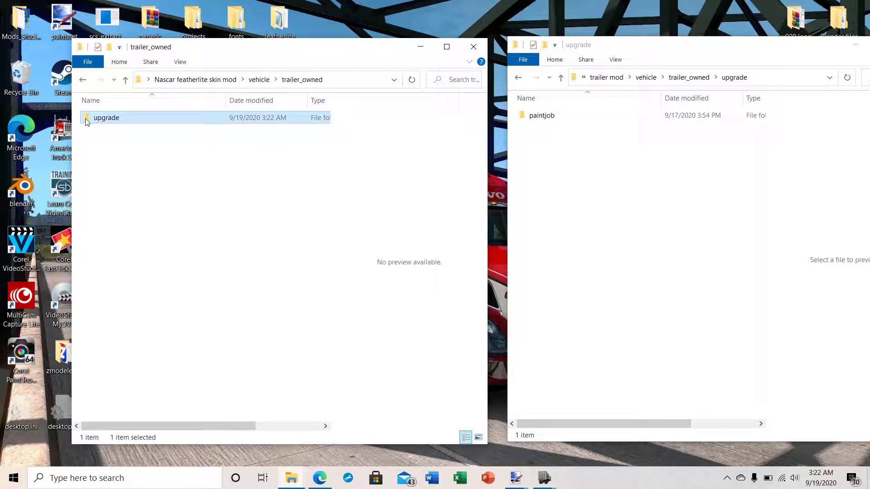
double_click(89, 121)
right_click(92, 138)
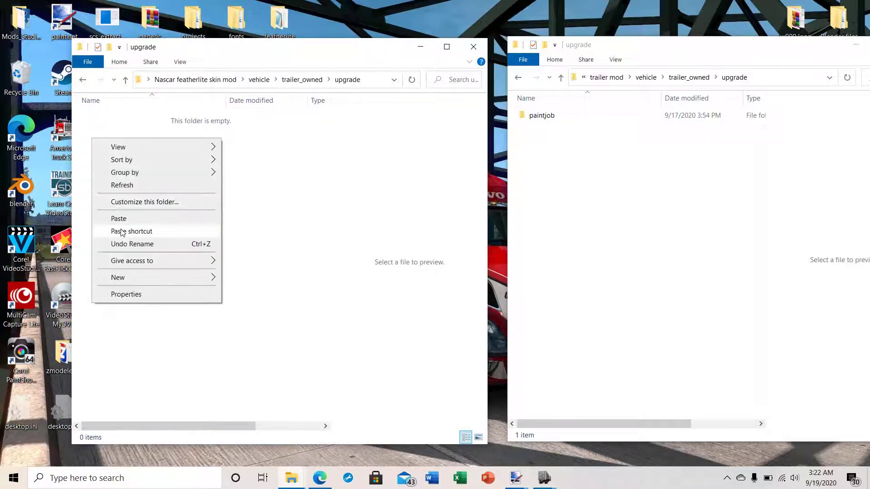
mouse_move(136, 279)
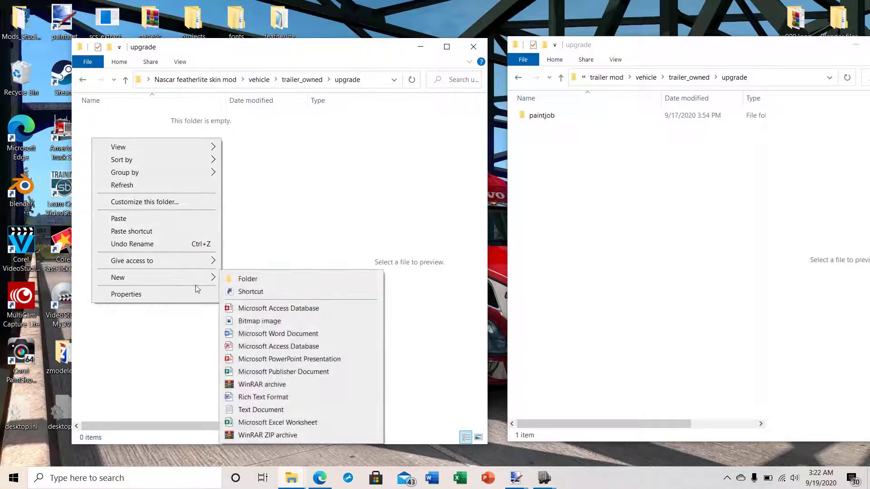
left_click(259, 279)
type("pai")
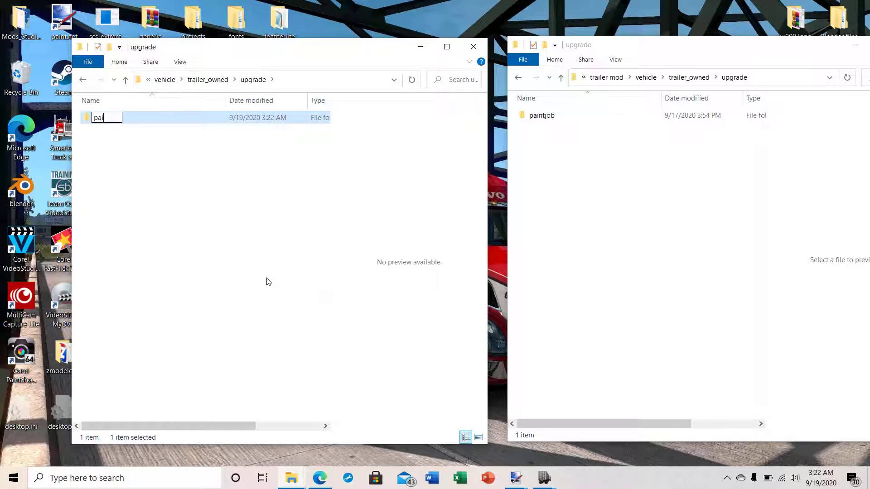
type("ntjob")
left_click(210, 253)
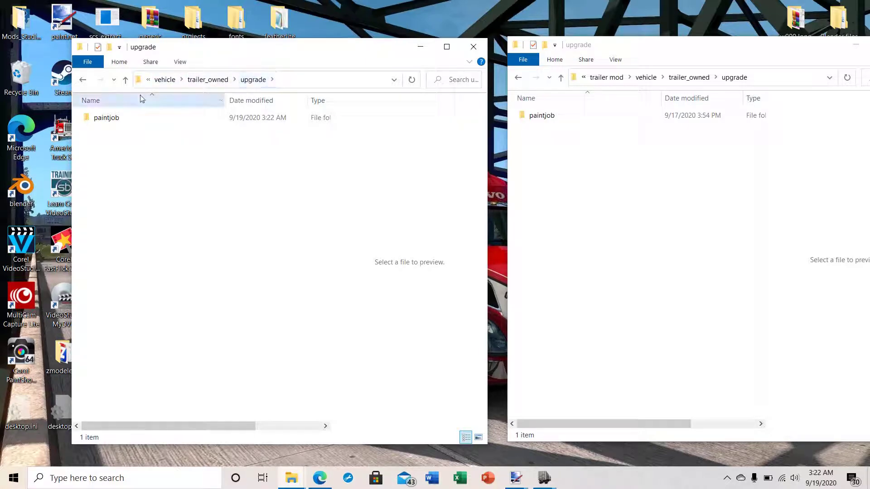
Step: Open the paintjob folder in both mods and create a folder named nascar inside the skin mod's paintjob folder
double_click(92, 119)
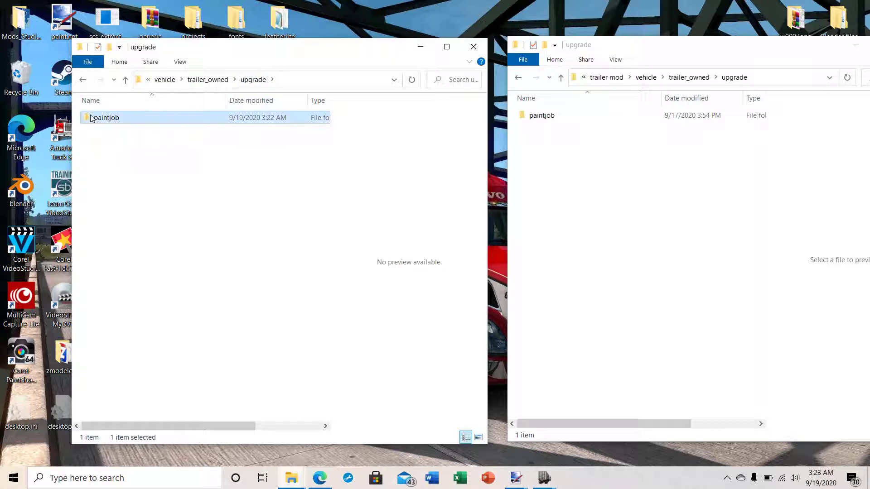
left_click(533, 119)
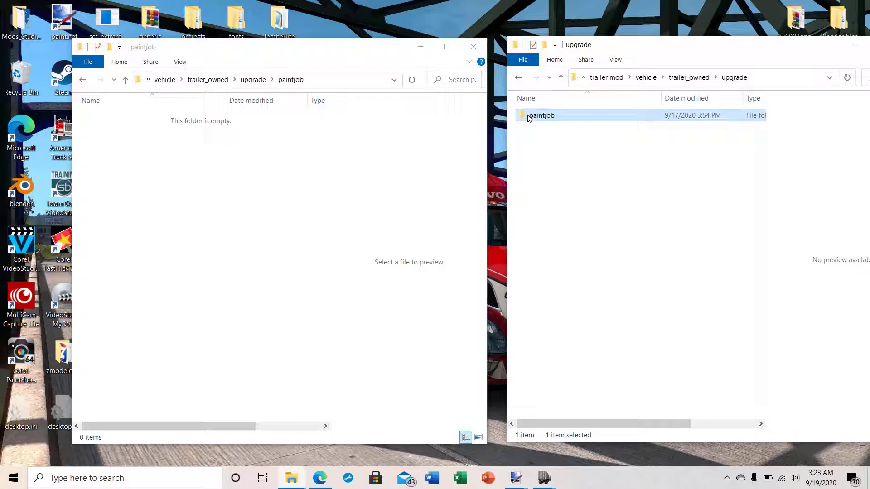
double_click(528, 117)
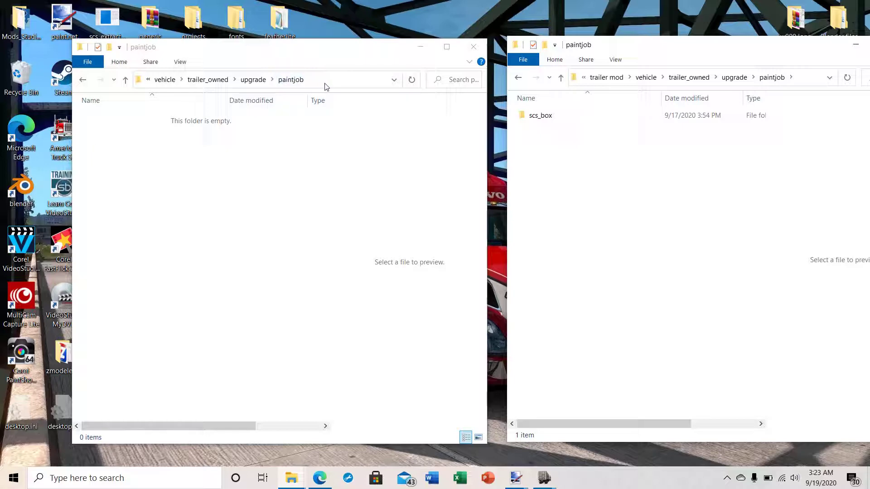
right_click(109, 150)
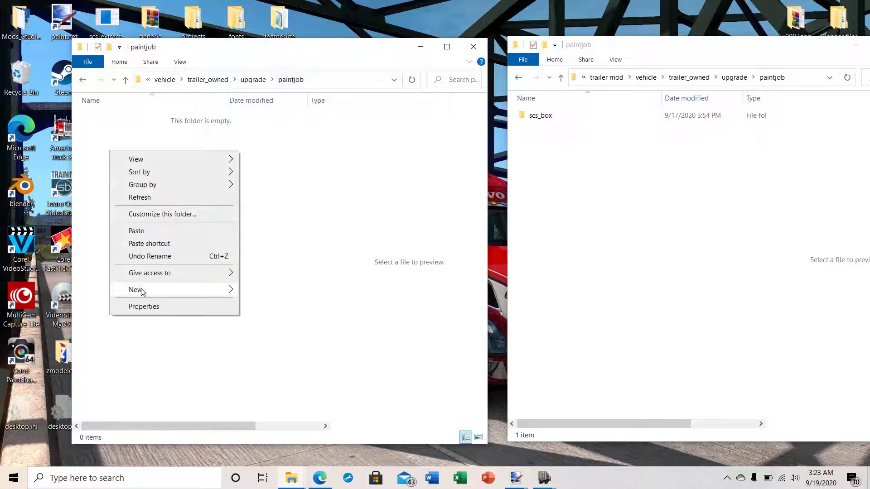
mouse_move(142, 291)
left_click(267, 291)
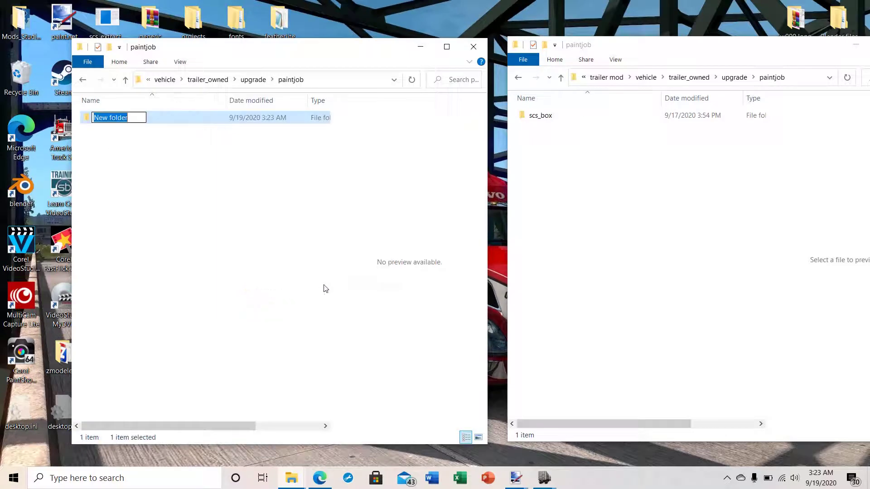
type("nascar")
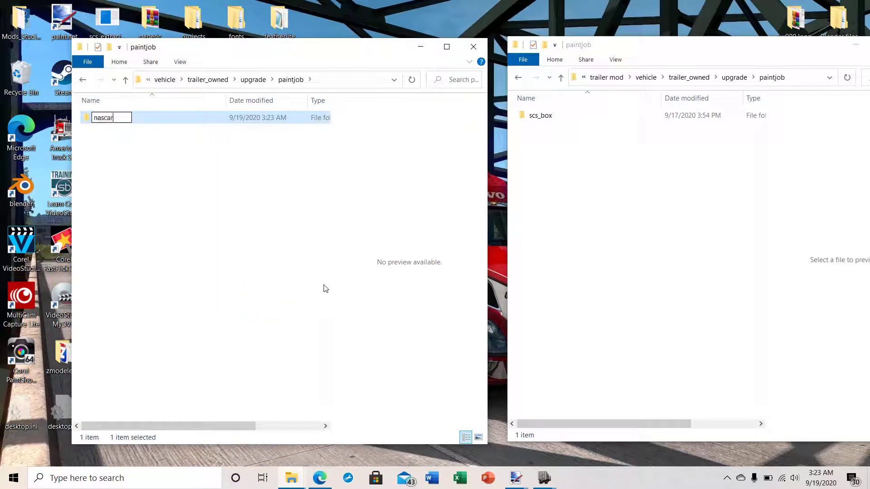
left_click(161, 267)
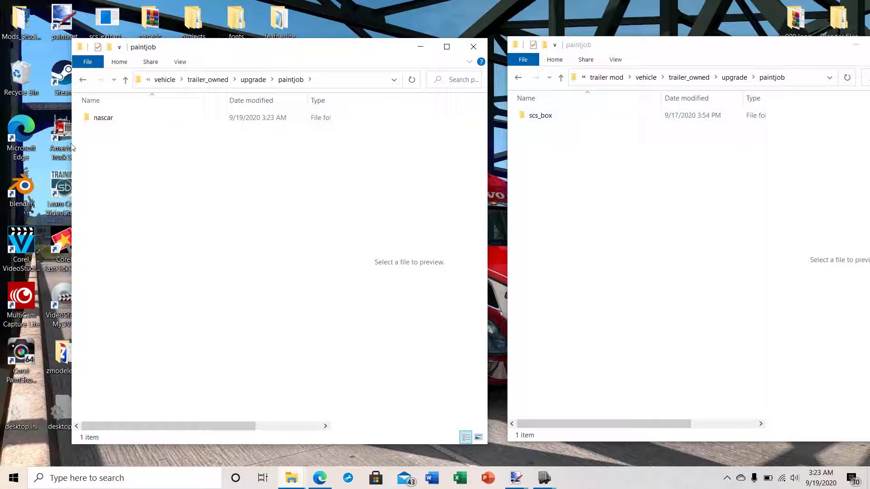
Step: Open the new nascar folder, then copy all the .dds skin files from the Nascar Featherlite Skins folder on the desktop
double_click(89, 123)
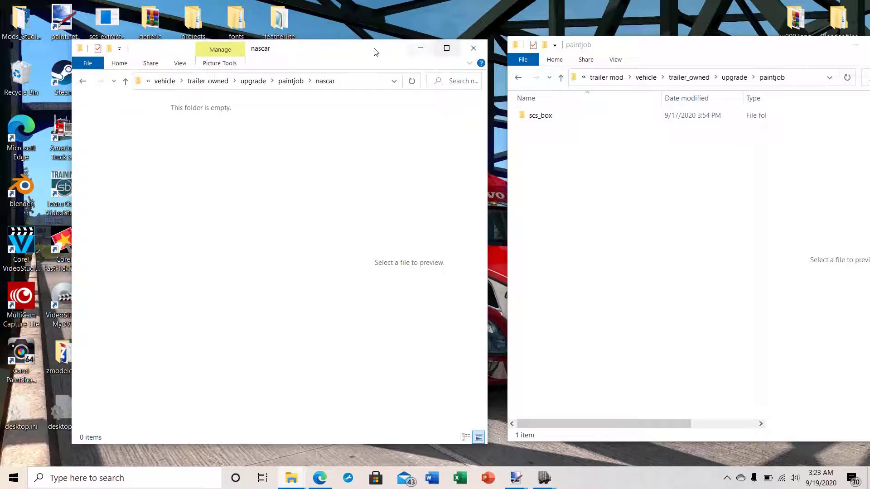
left_click_drag(346, 46, 678, 43)
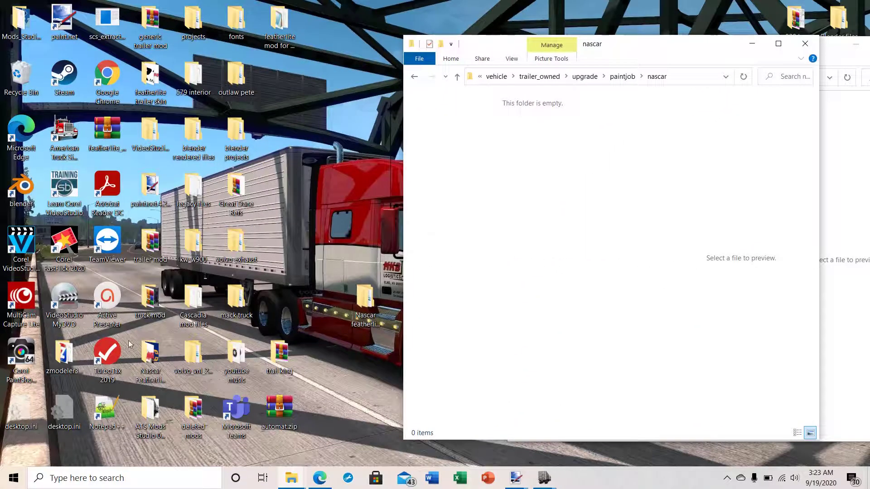
left_click(147, 360)
double_click(148, 360)
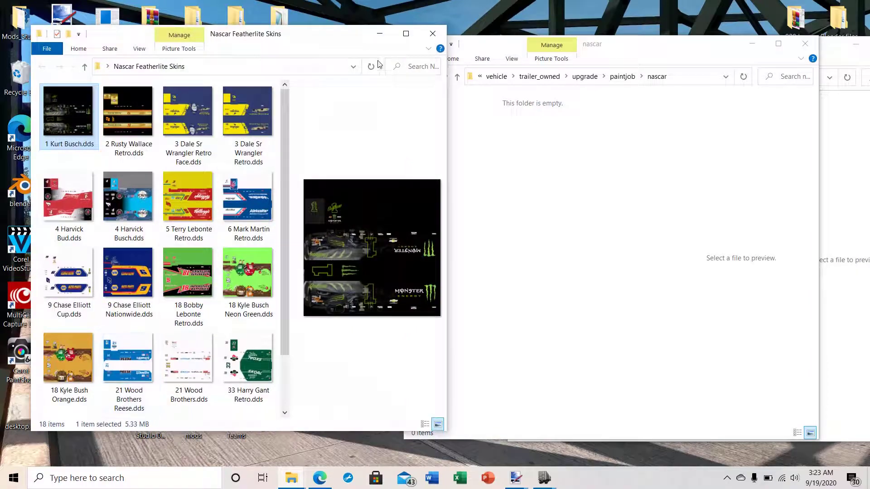
left_click(406, 33)
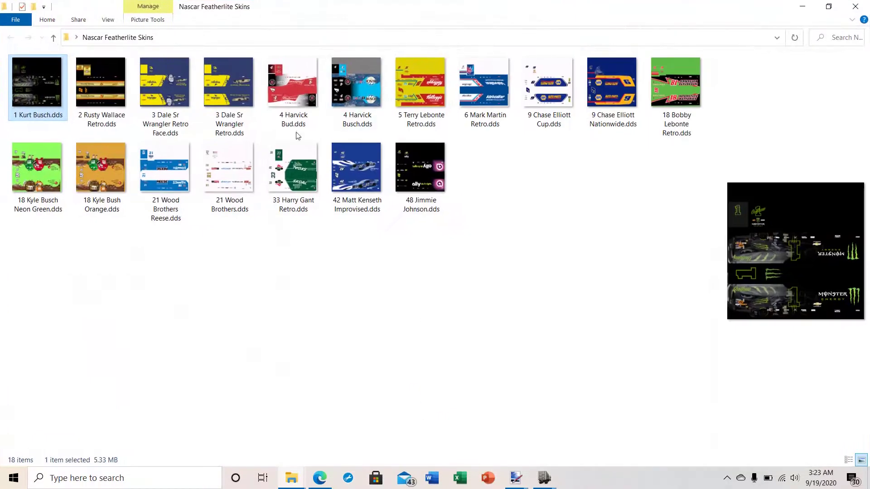
left_click_drag(29, 252, 700, 64)
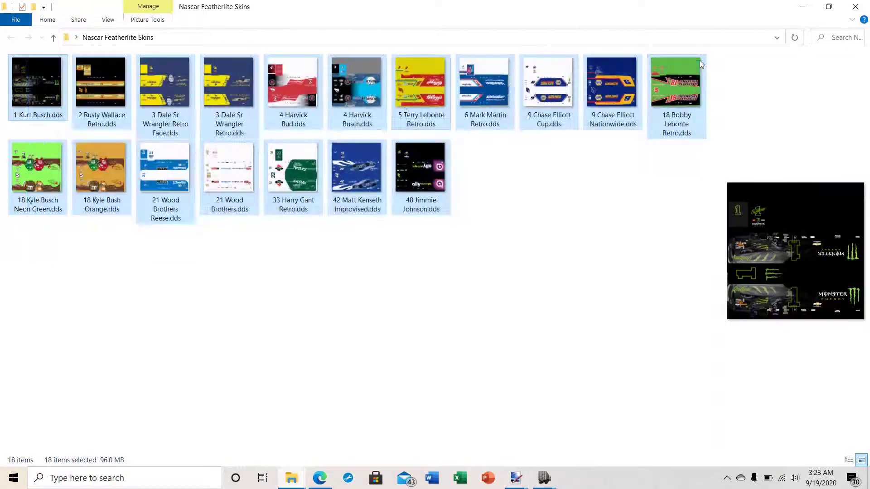
right_click(343, 105)
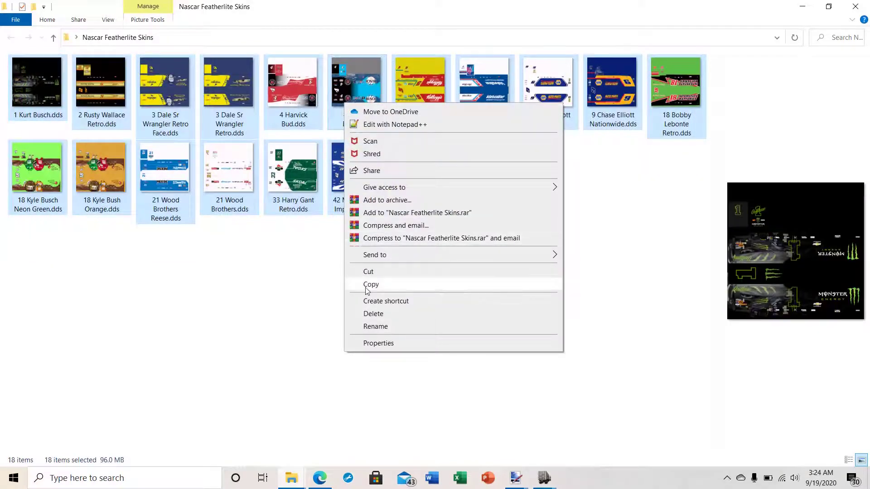
left_click(367, 285)
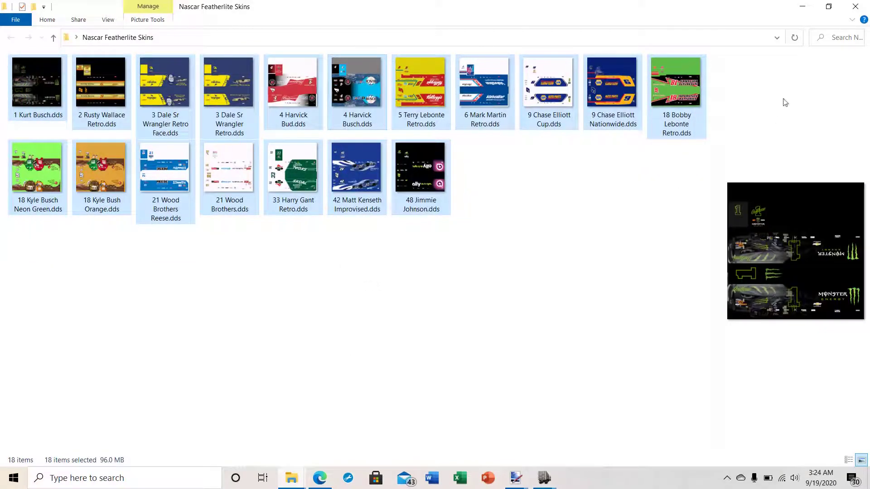
Step: Paste the copied .dds skins into the nascar folder and place its window back beside the reference mod's window
left_click(802, 7)
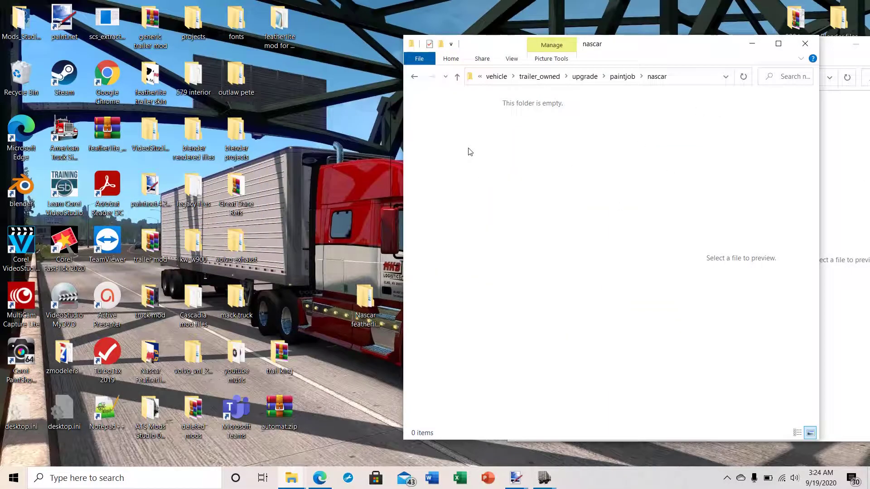
right_click(469, 151)
left_click(496, 228)
left_click_drag(710, 37, 379, 41)
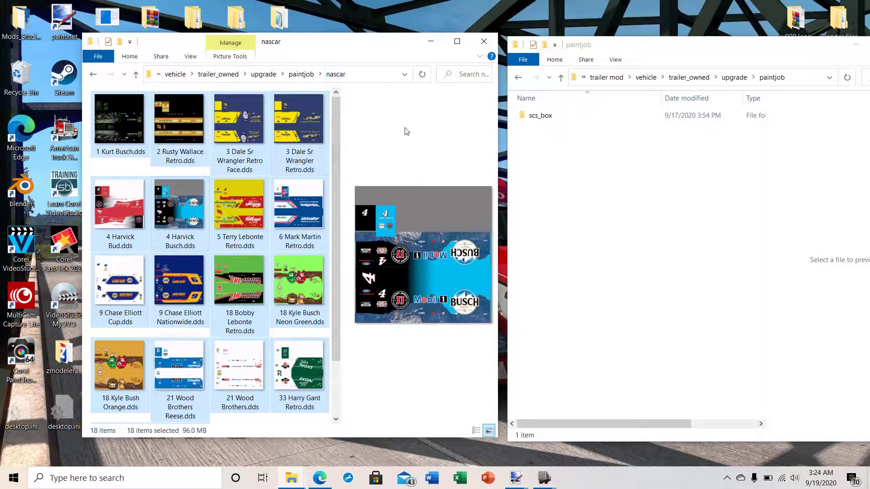
Step: Deselect the pasted skins and look through all the .dds files in the nascar folder
scroll(335, 137, "down", 1)
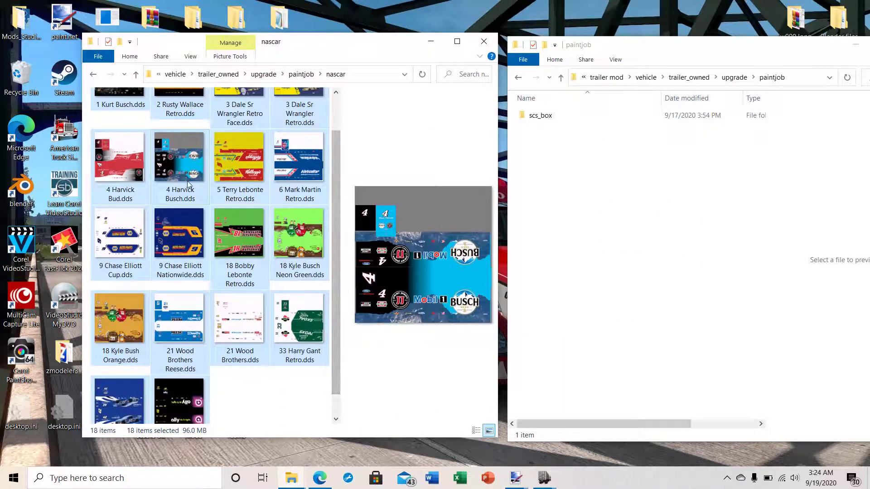
left_click(274, 409)
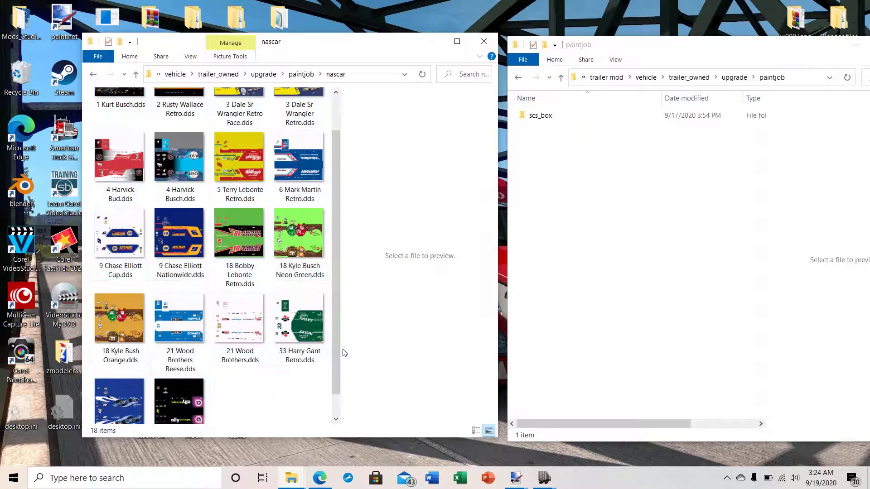
scroll(335, 351, "down", 1)
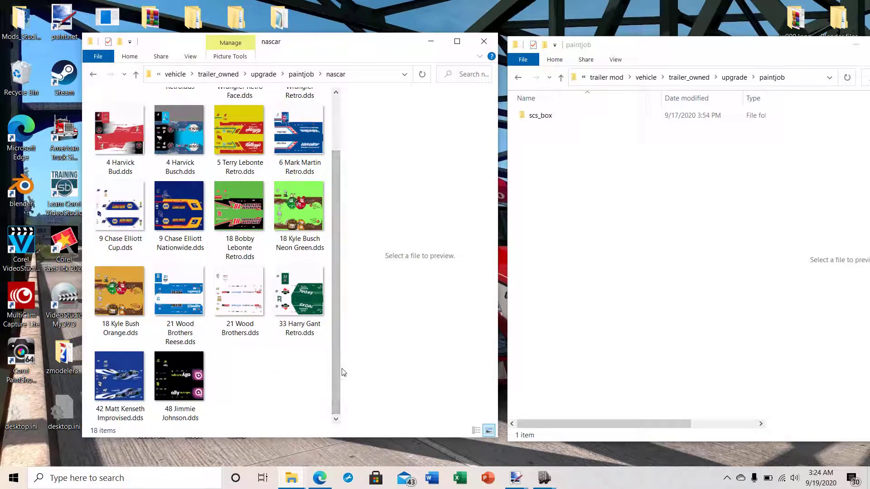
scroll(337, 374, "up", 2)
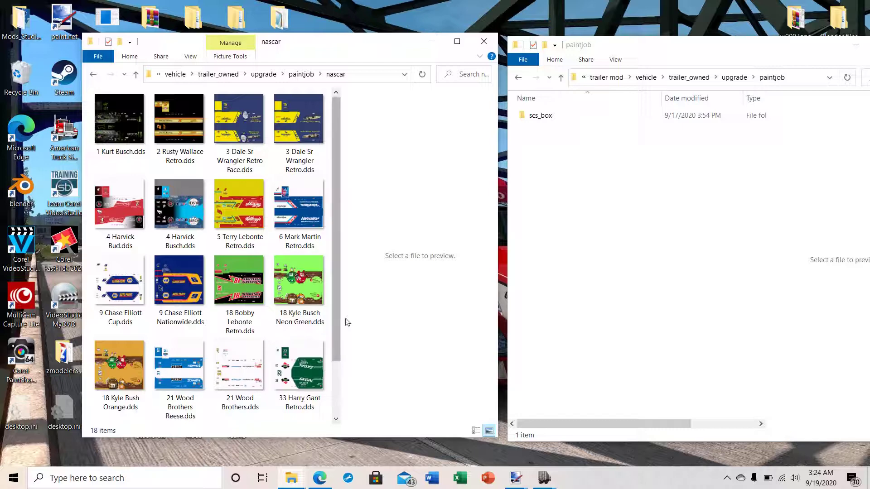
left_click_drag(335, 320, 333, 197)
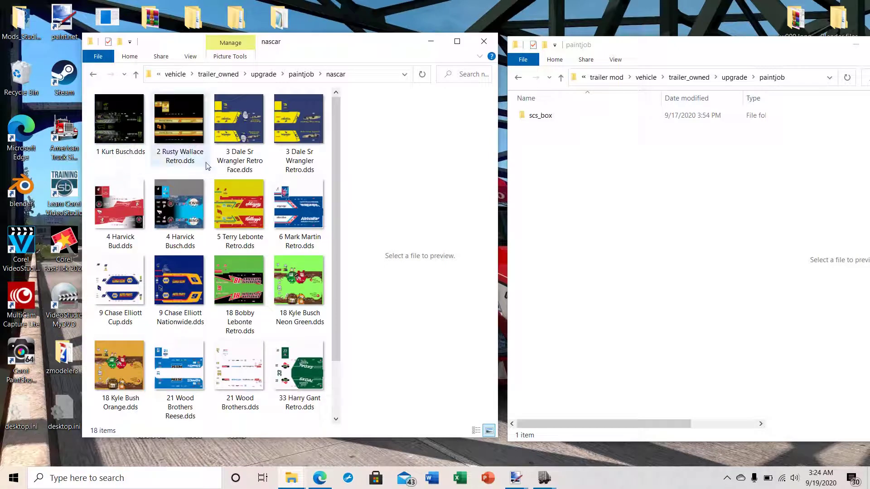
Step: Open the scs_box folder and its box_1 subfolder in the reference mod, and copy the 28_box.tobj file
double_click(526, 116)
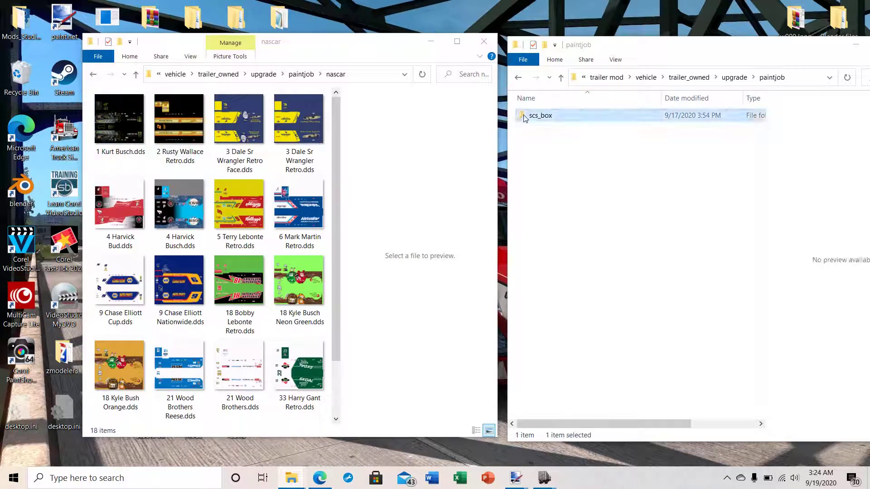
double_click(526, 116)
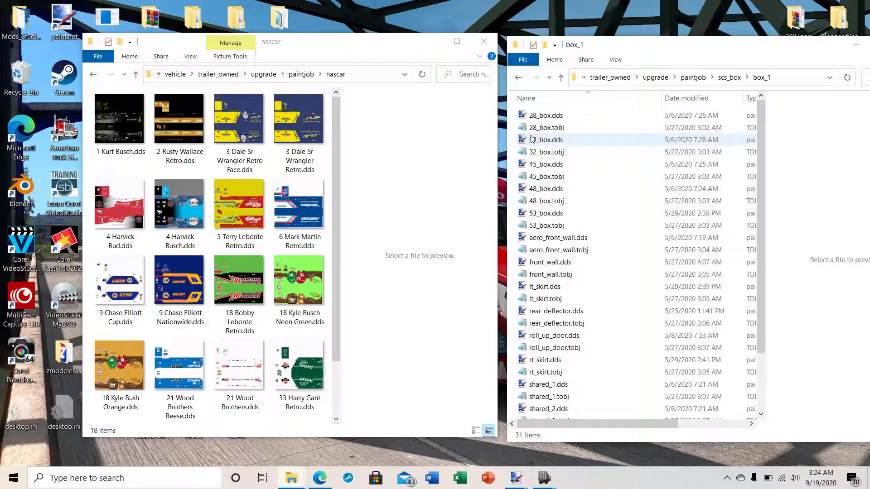
left_click(530, 130)
right_click(530, 130)
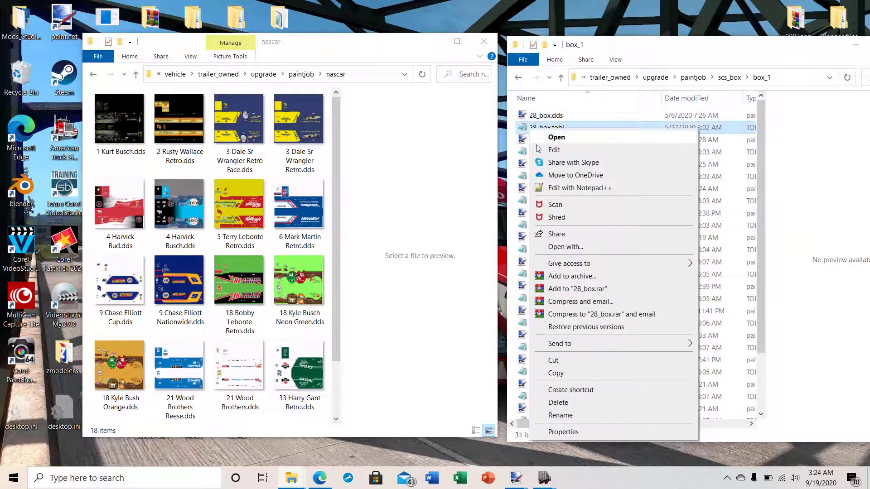
left_click(556, 373)
Step: Paste the copied 28_box.tobj into the skin mod's nascar folder
scroll(340, 356, "down", 2)
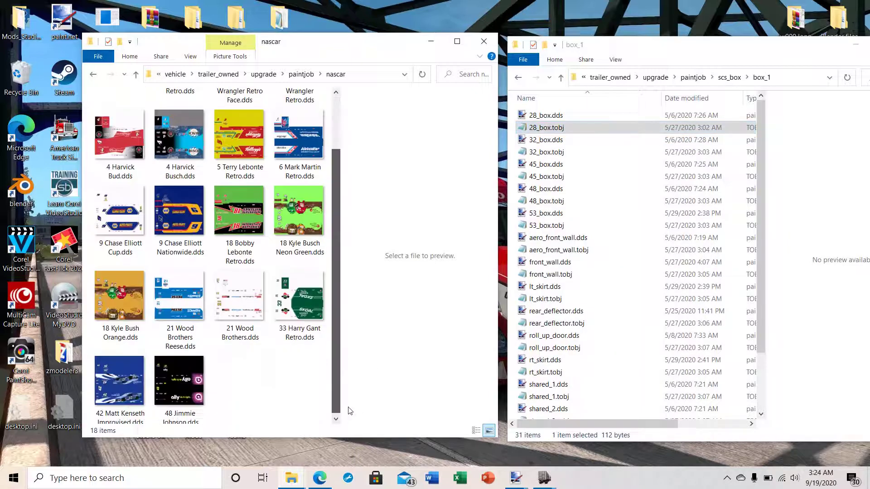
right_click(255, 383)
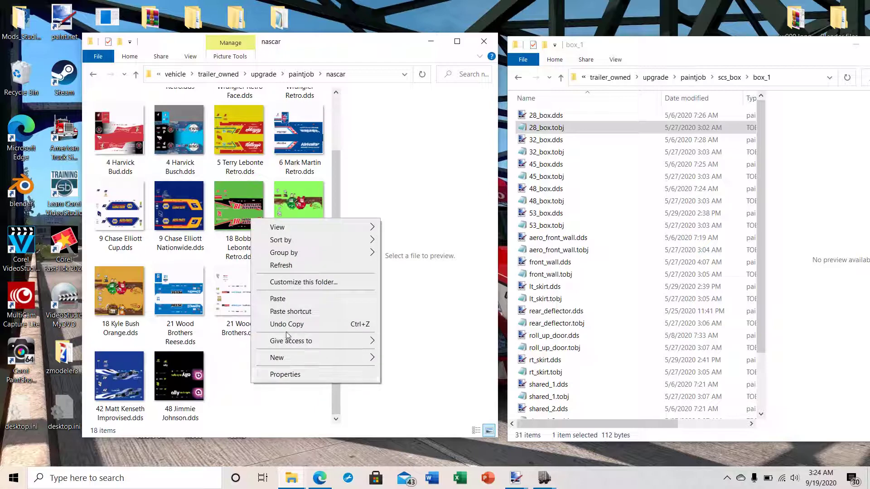
left_click(278, 299)
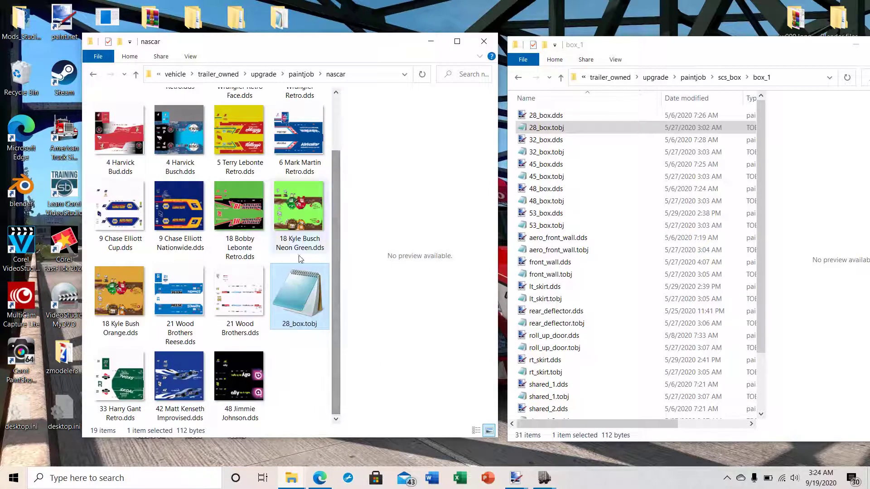
scroll(335, 263, "up", 2)
scroll(340, 254, "down", 1)
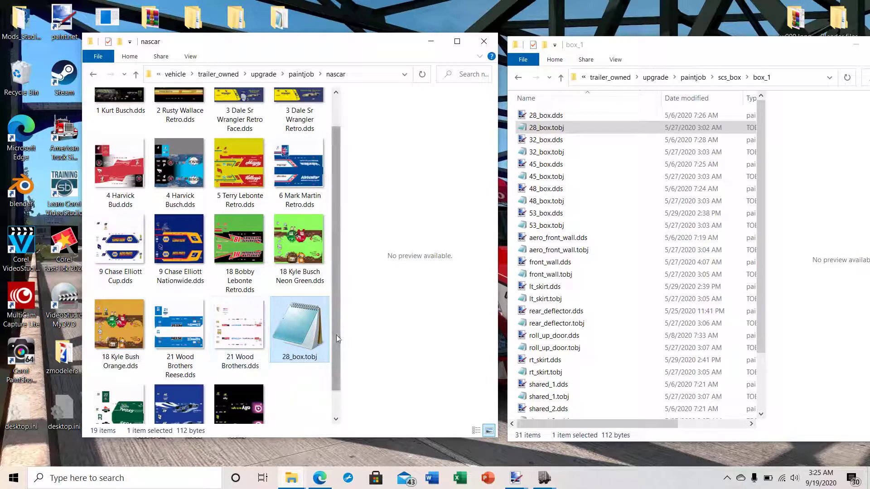
scroll(336, 385, "down", 1)
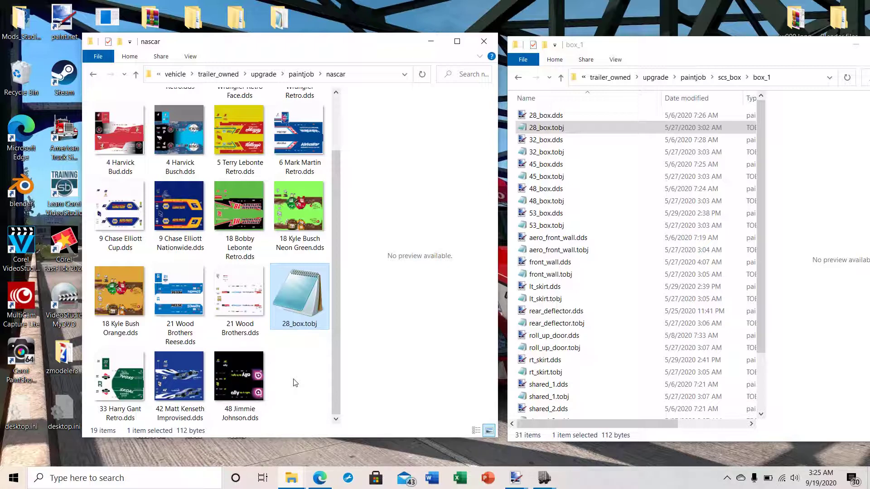
scroll(337, 287, "up", 2)
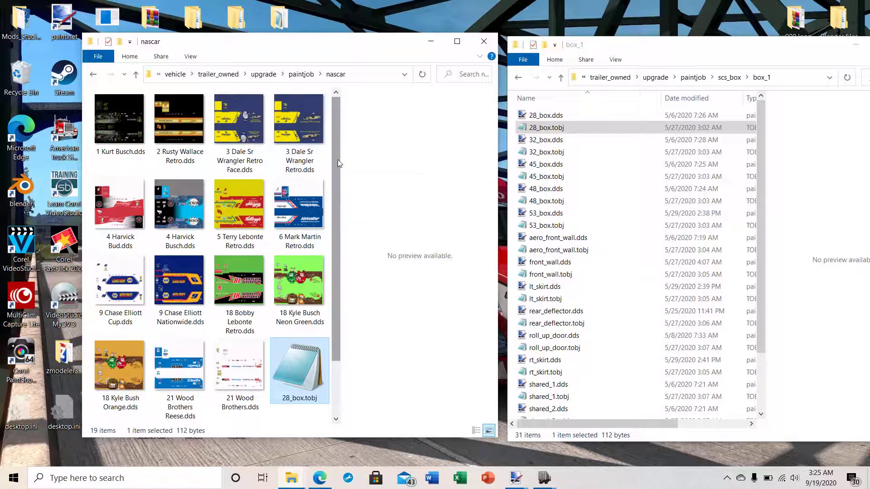
left_click_drag(338, 160, 335, 130)
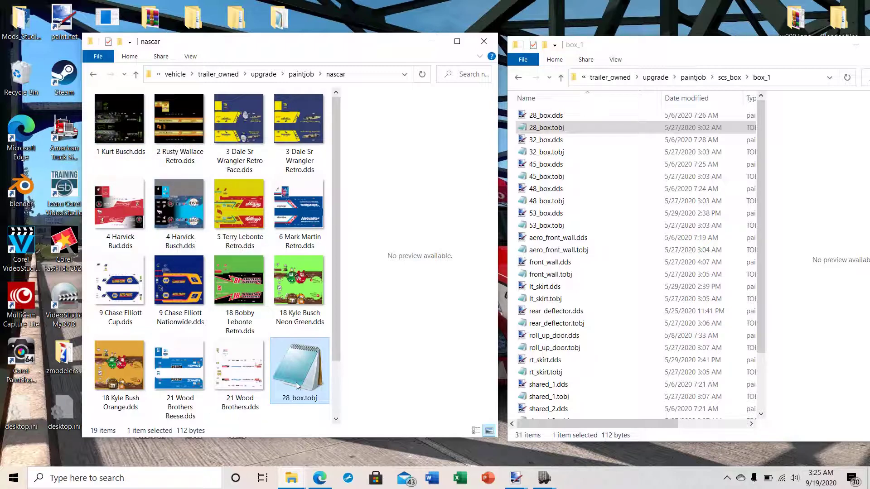
left_click_drag(335, 325, 344, 350)
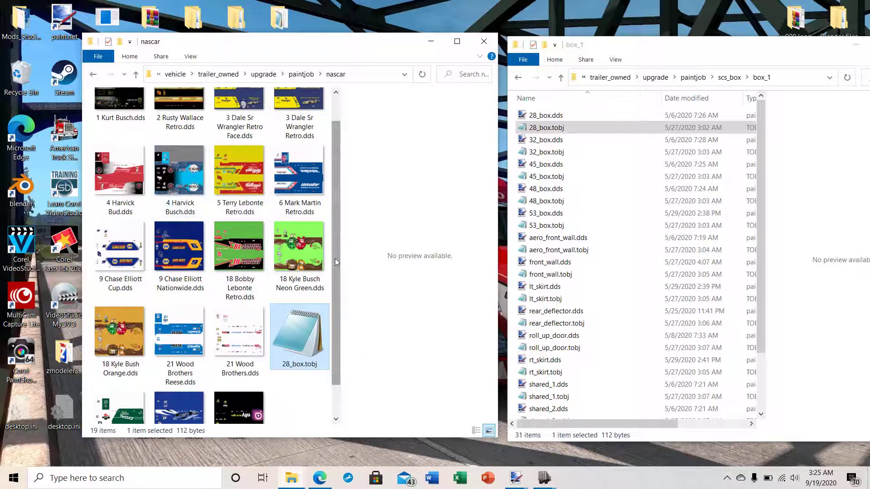
left_click_drag(336, 258, 336, 219)
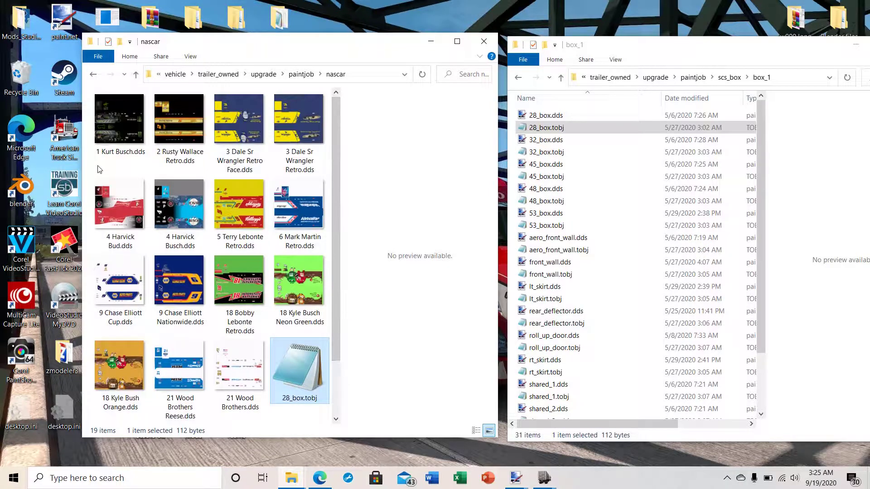
Step: Rename 28_box.tobj and 1 Kurt Busch.dds together as kb_1, keeping their extensions
left_click(112, 121)
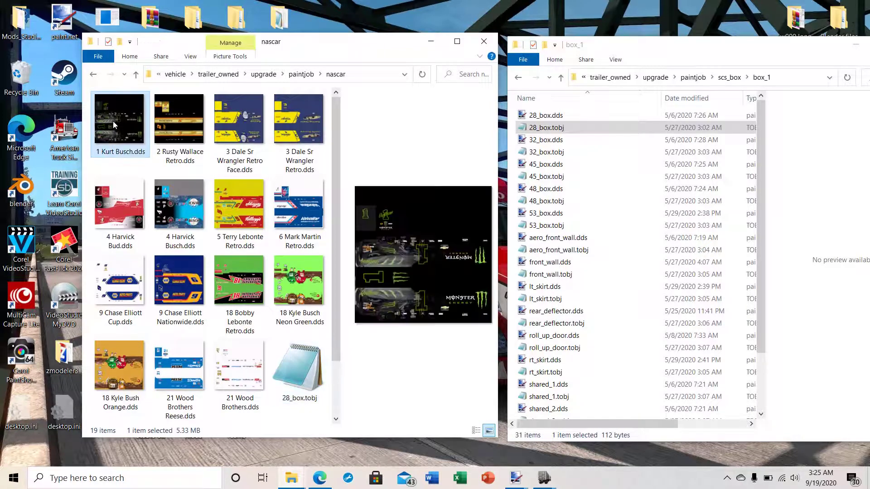
left_click(299, 383)
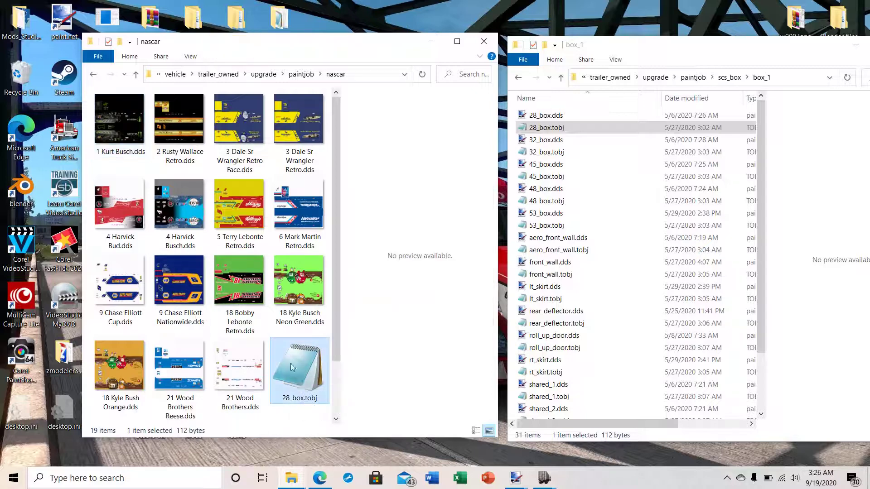
left_click(118, 122, "ctrl")
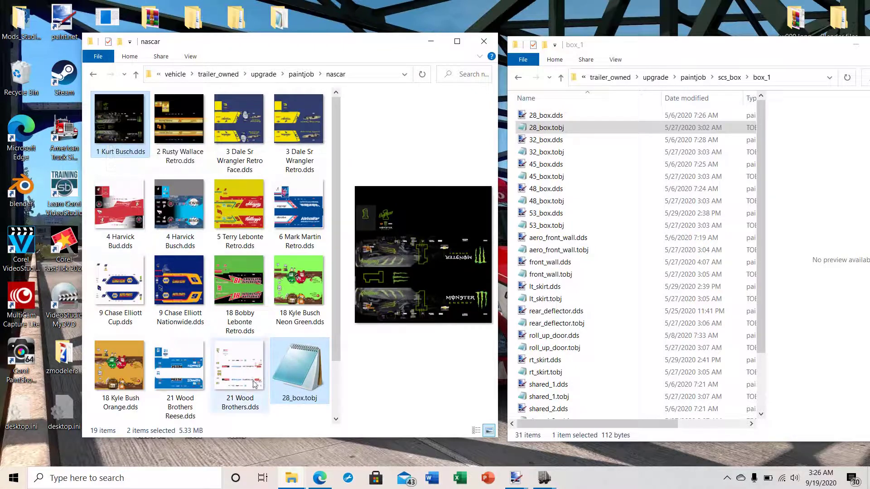
right_click(303, 376)
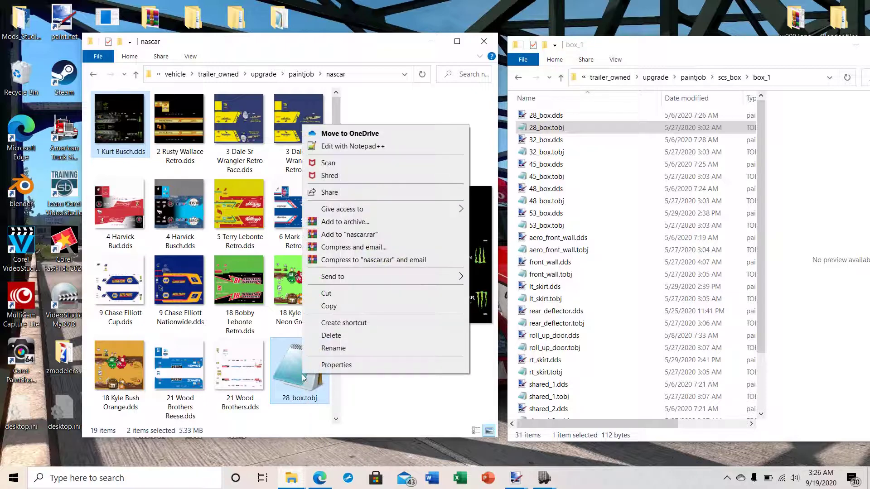
left_click(334, 349)
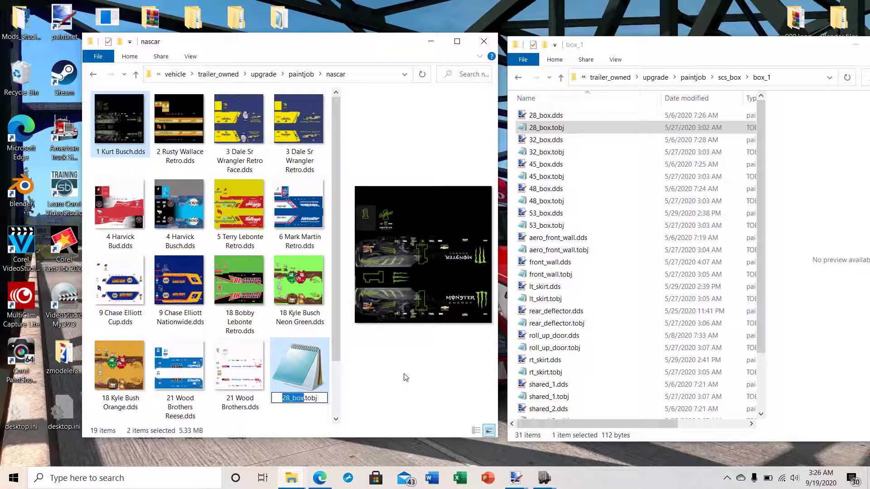
type("kb")
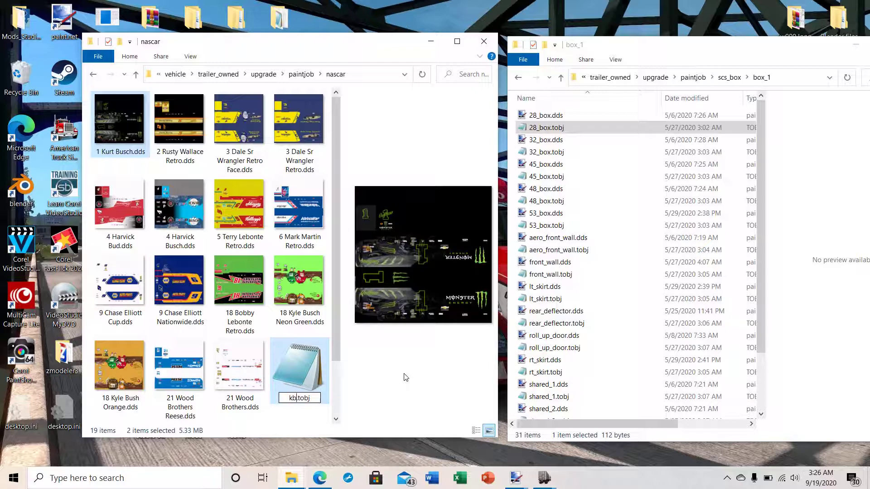
type("_1")
key("Return")
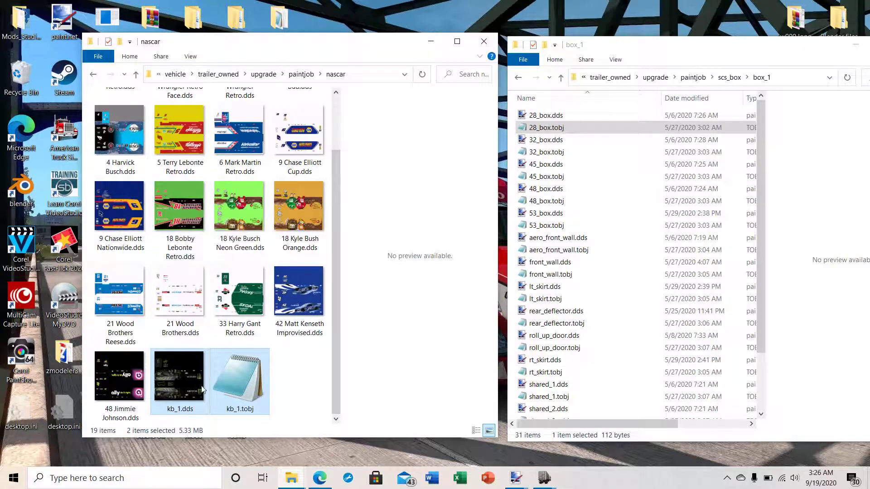
Step: Duplicate kb_1.dds and kb_1.tobj within the nascar folder
right_click(241, 388)
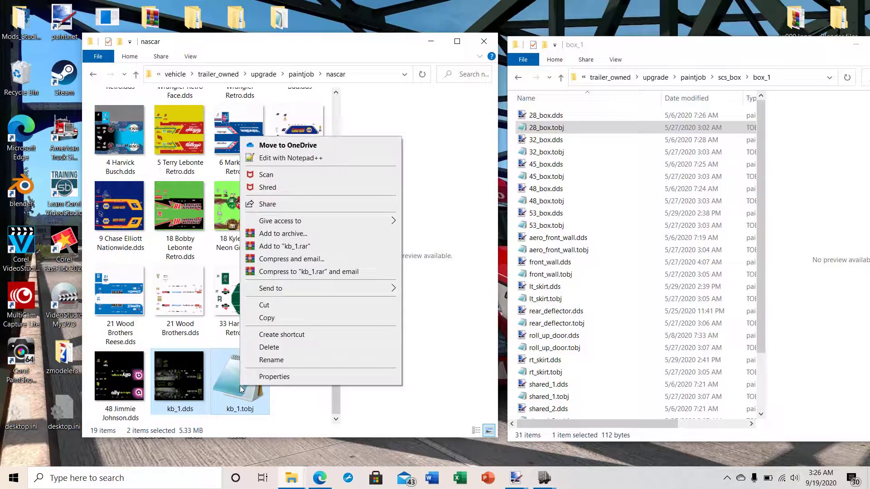
left_click(267, 318)
right_click(288, 402)
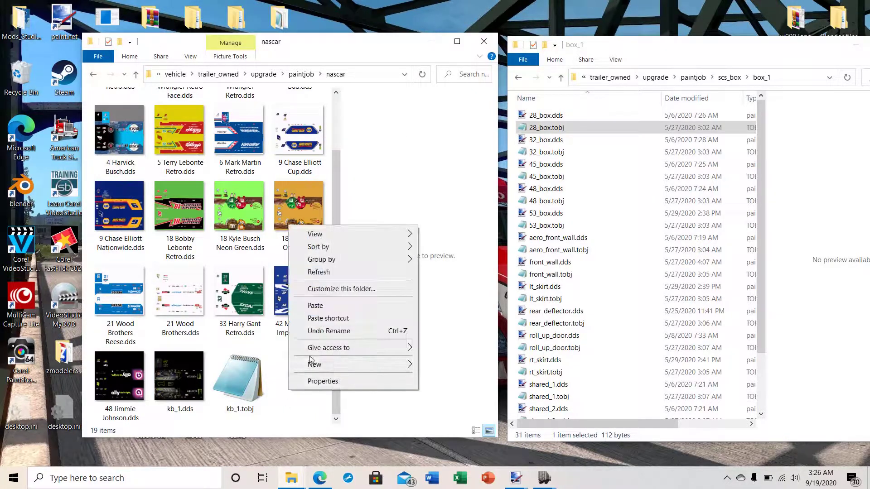
left_click(315, 306)
Step: Delete the redundant kb_1 - Copy.dds skin from the nascar folder
left_click(254, 367)
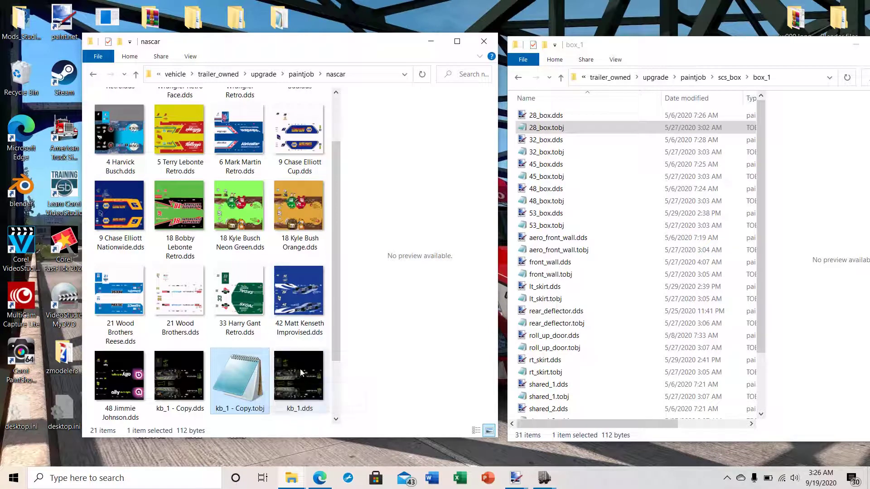
right_click(293, 386)
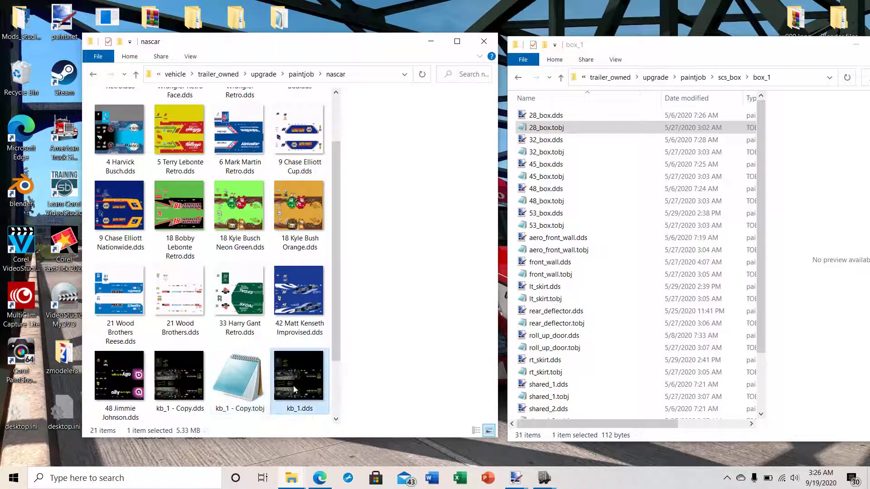
left_click(178, 390)
right_click(178, 389)
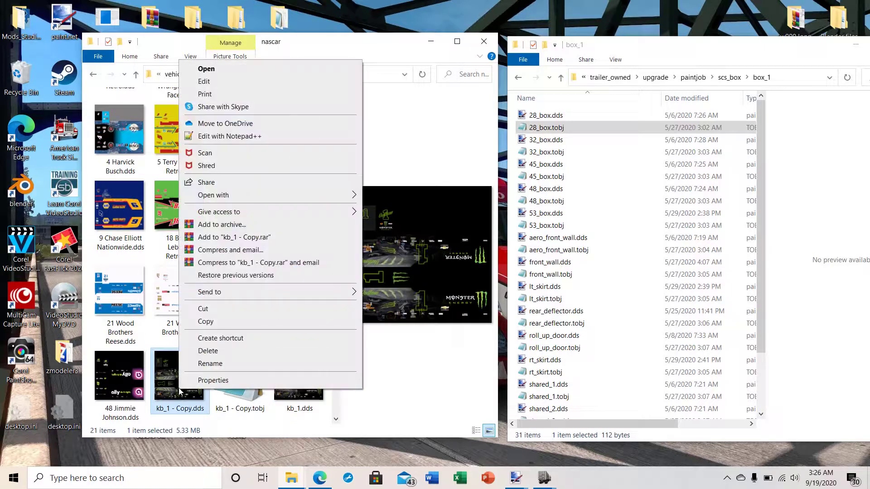
left_click(208, 352)
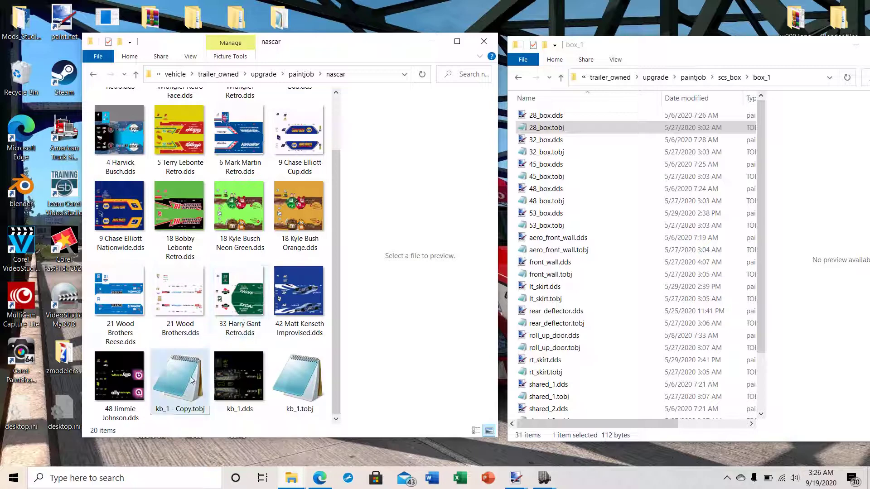
Step: Rename 18 Bobby Lebonte Retro.dds and kb_1 - Copy.tobj together as bl_18, keeping their extensions
left_click(179, 222)
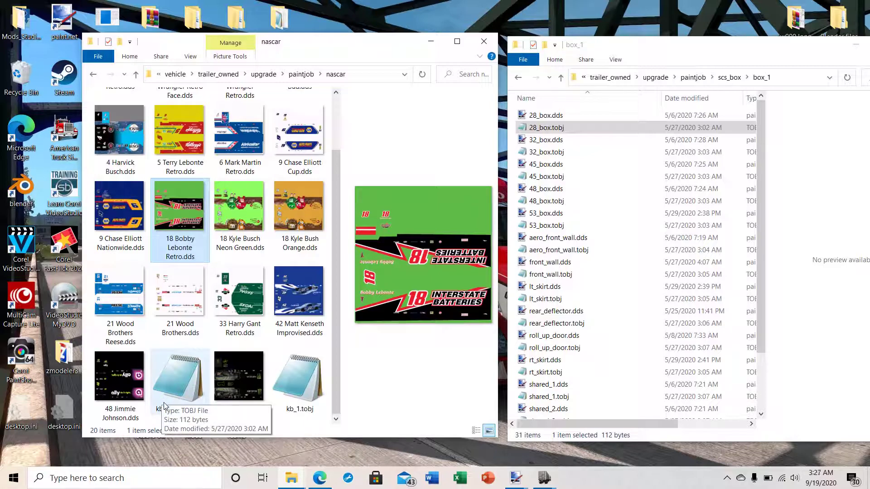
left_click(179, 384, "ctrl")
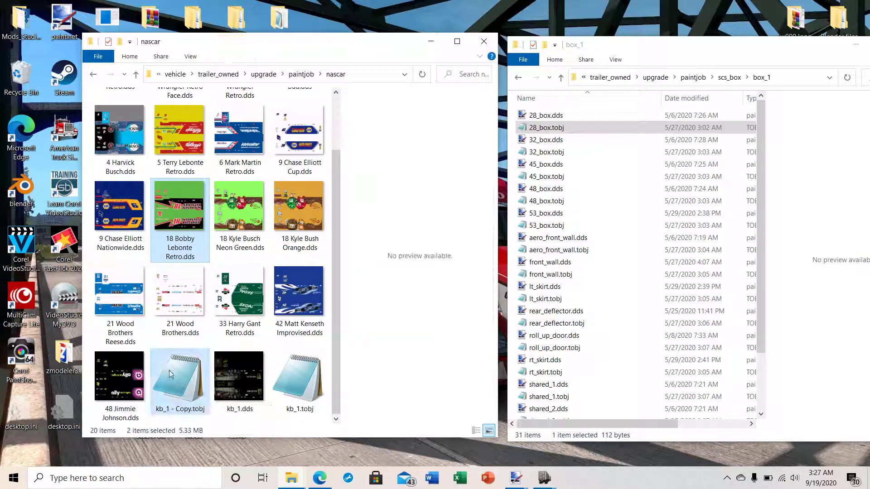
right_click(169, 371)
left_click(200, 345)
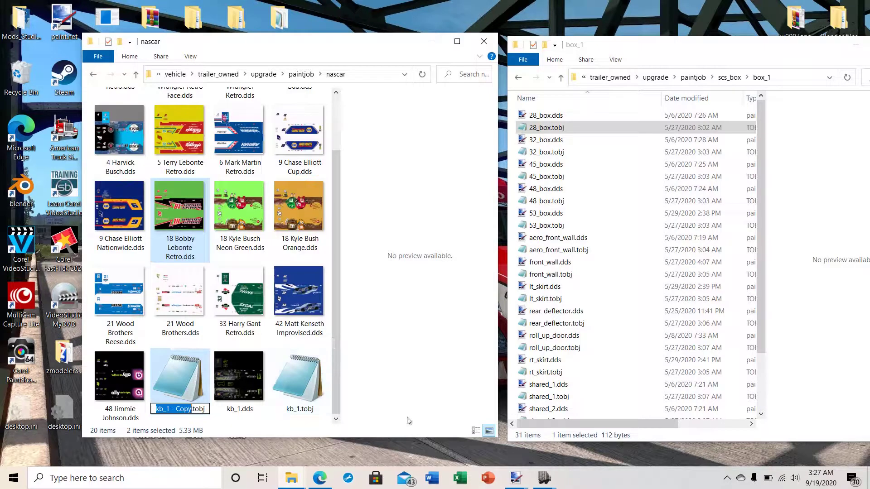
type("bl")
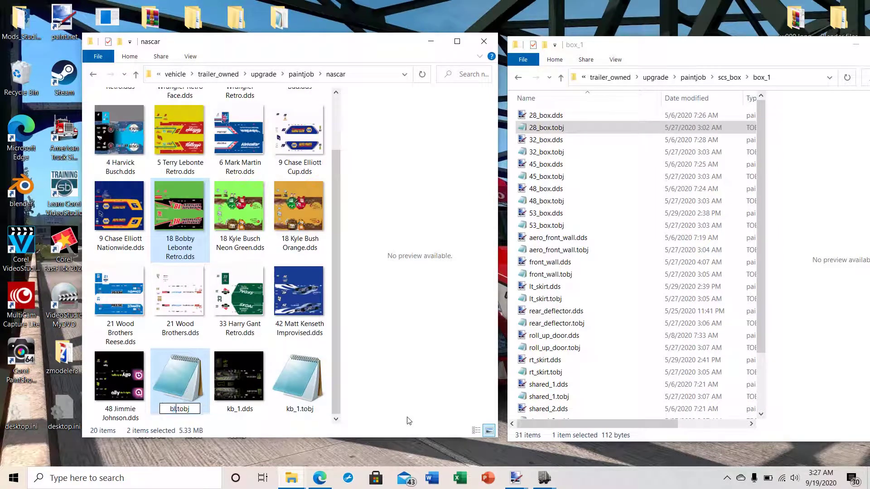
type("_18")
key("Return")
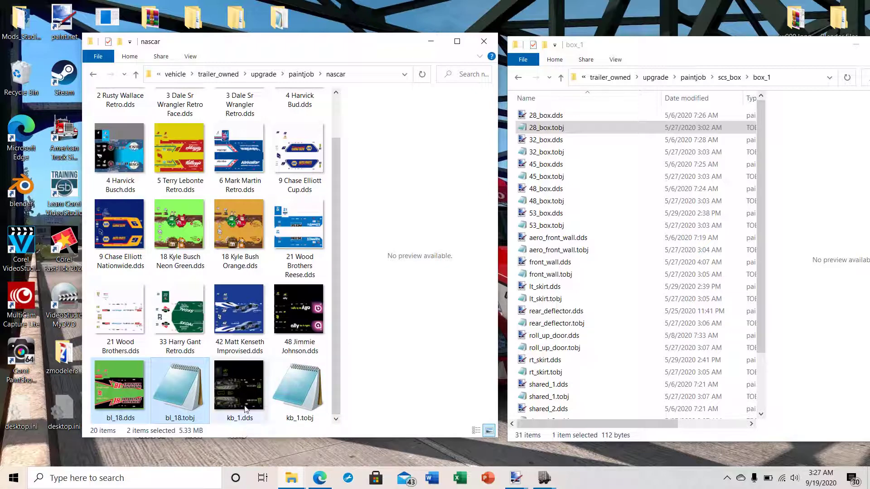
Step: Open bl_18.tobj as text to check the texture path stored in it, and close it without changes
left_click(215, 267)
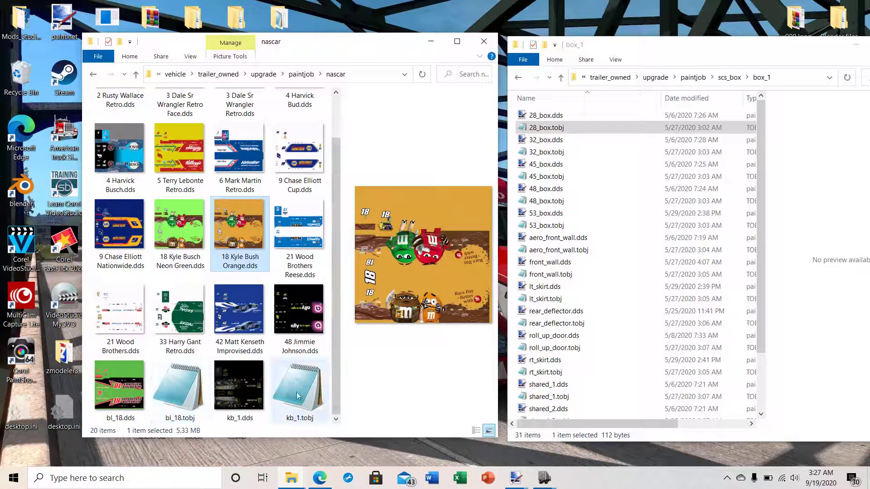
left_click(195, 395)
double_click(195, 396)
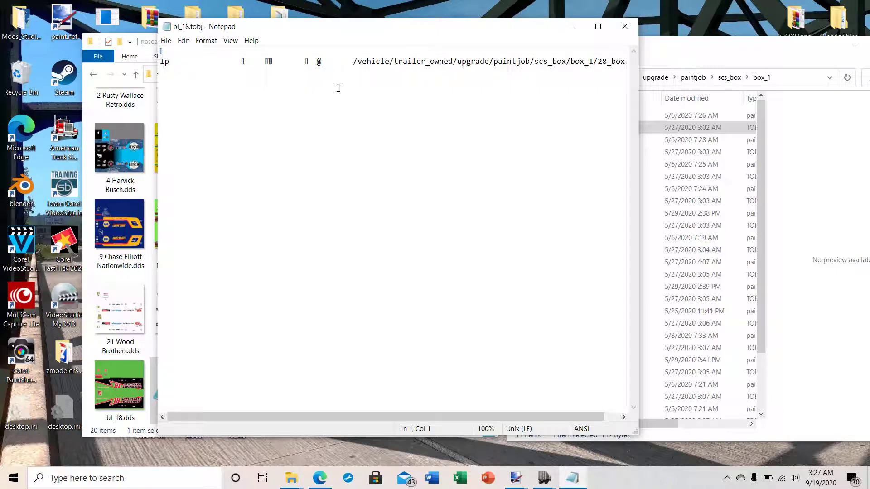
left_click_drag(421, 416, 437, 416)
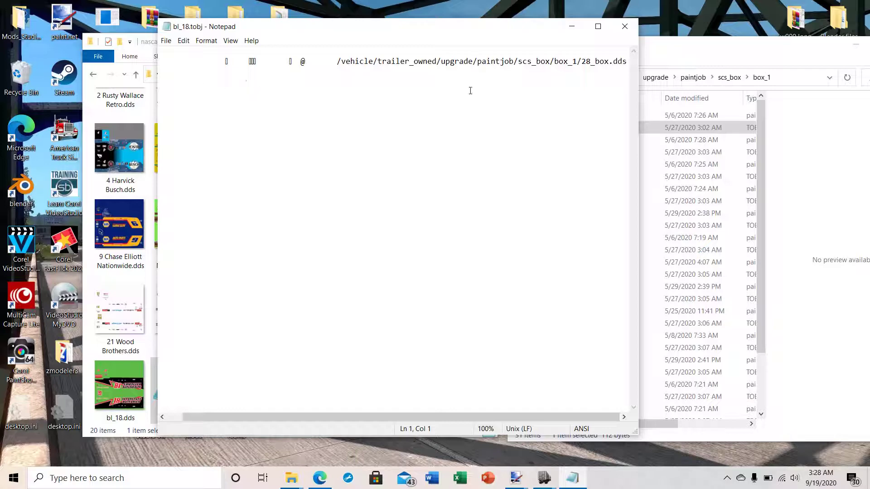
left_click(624, 26)
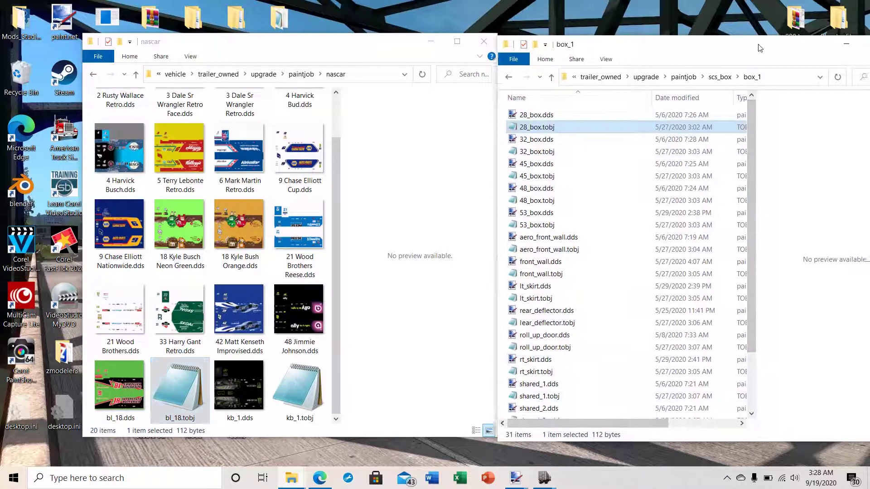
Step: Launch ATS Mods Studio and open its TOBJ File Editor, leaving only the editor and the nascar folder on screen
left_click_drag(772, 49, 638, 32)
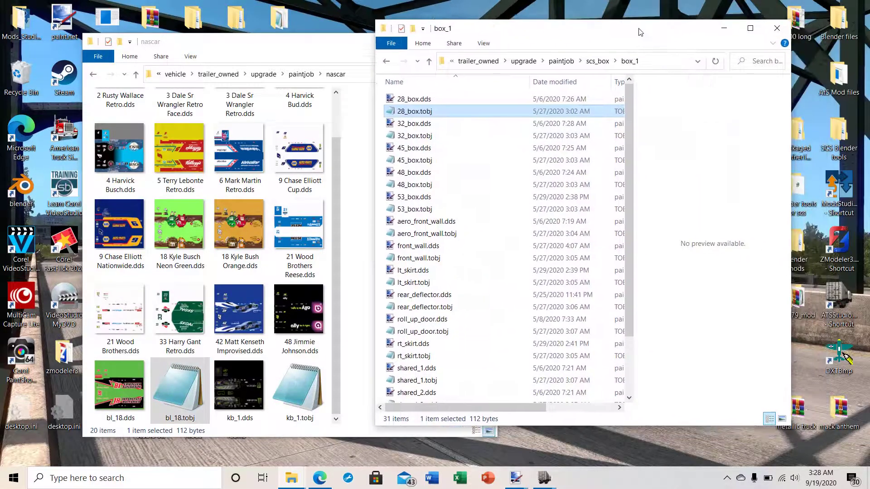
left_click(841, 301)
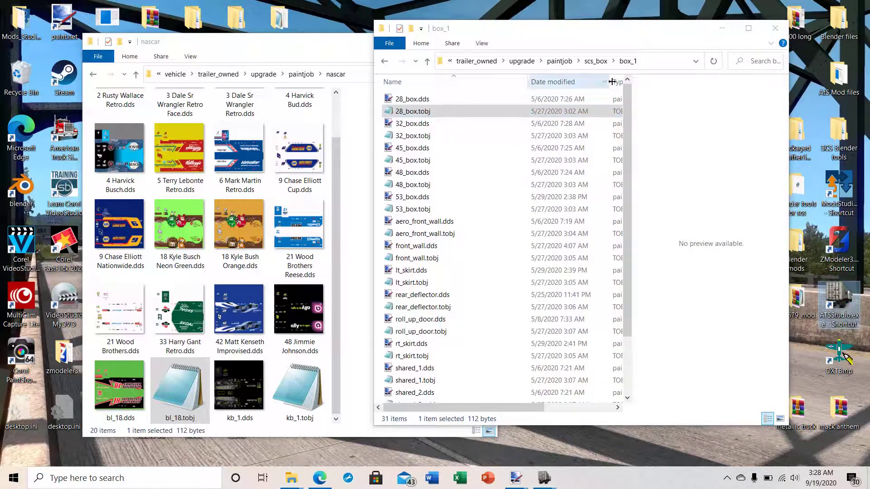
left_click(617, 22)
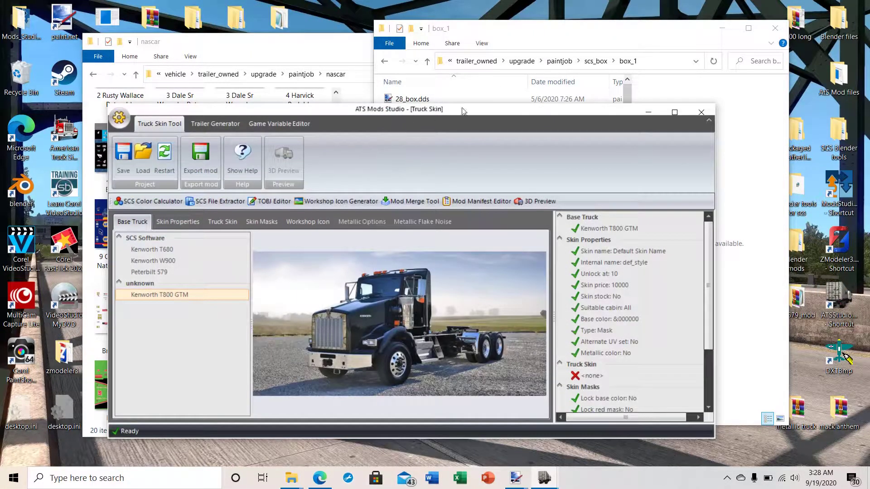
left_click_drag(465, 112, 571, 101)
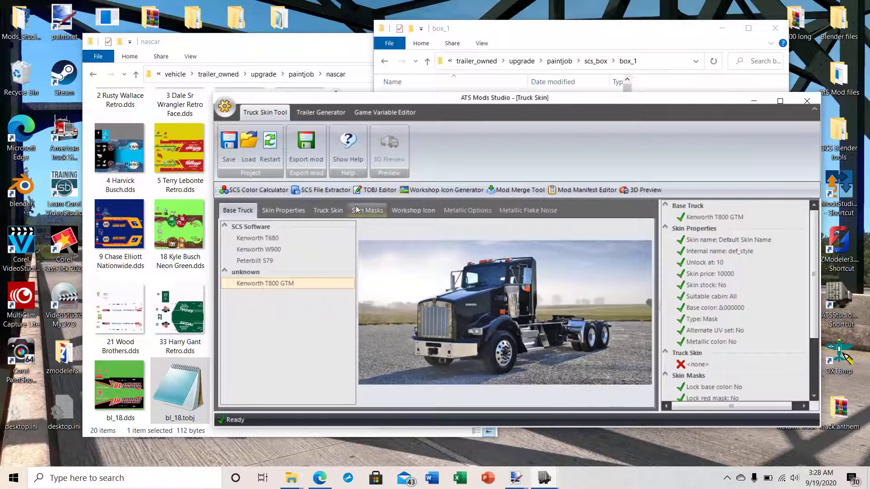
left_click(383, 190)
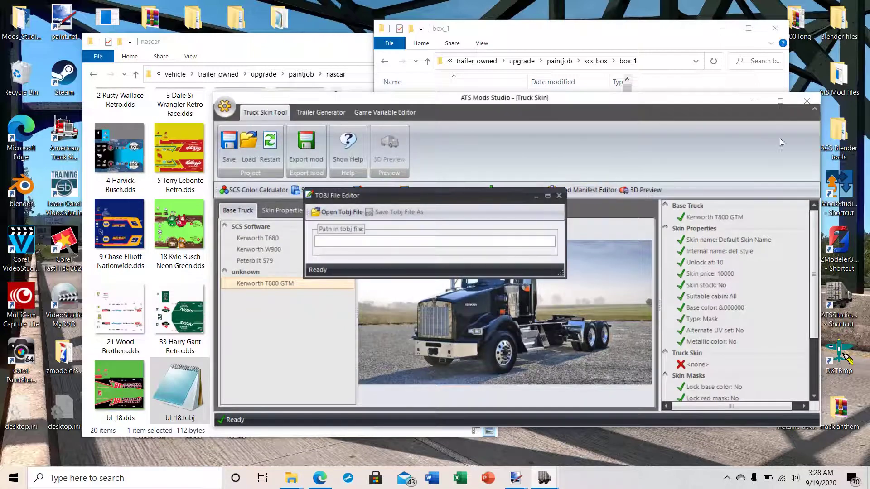
left_click(754, 101)
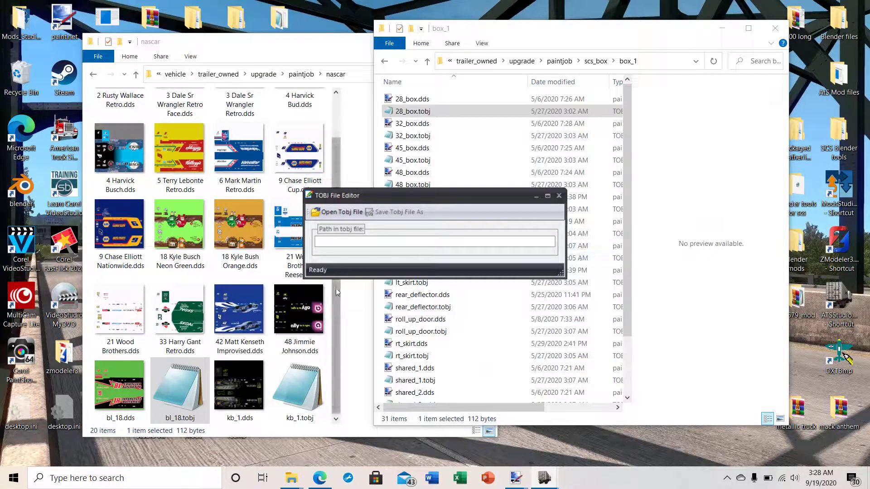
left_click_drag(456, 192, 545, 226)
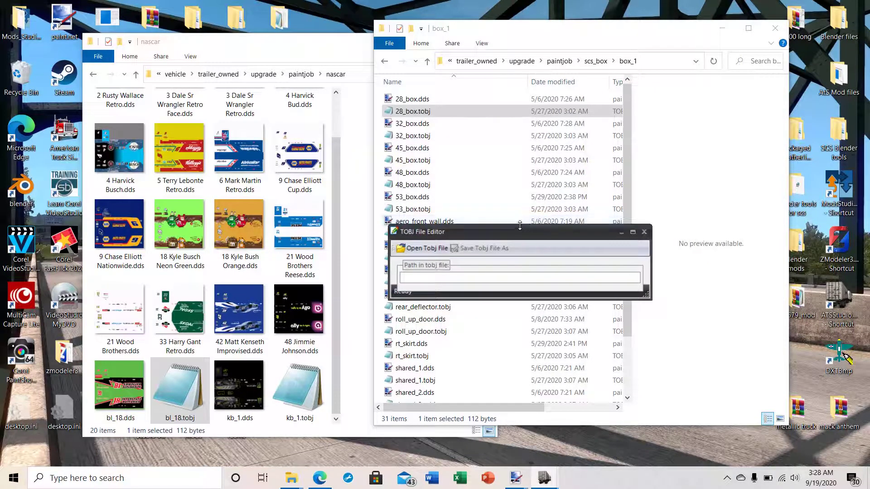
left_click_drag(520, 228, 520, 210)
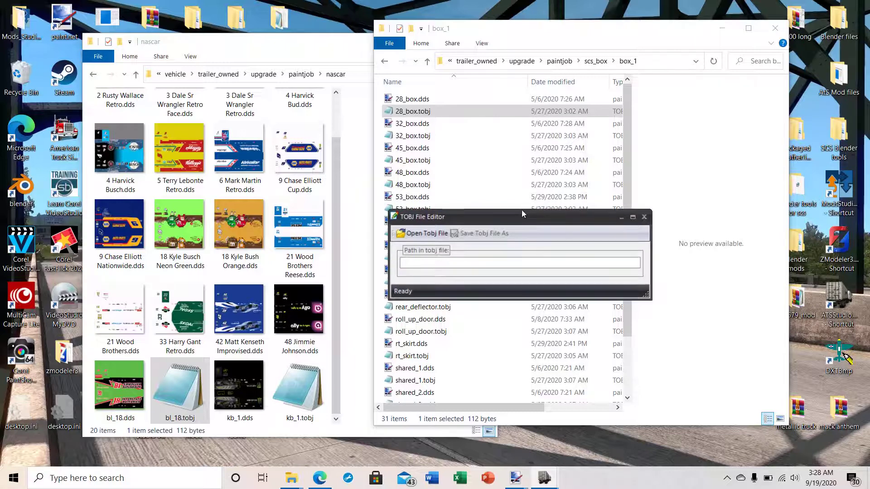
left_click(724, 31)
left_click(725, 30)
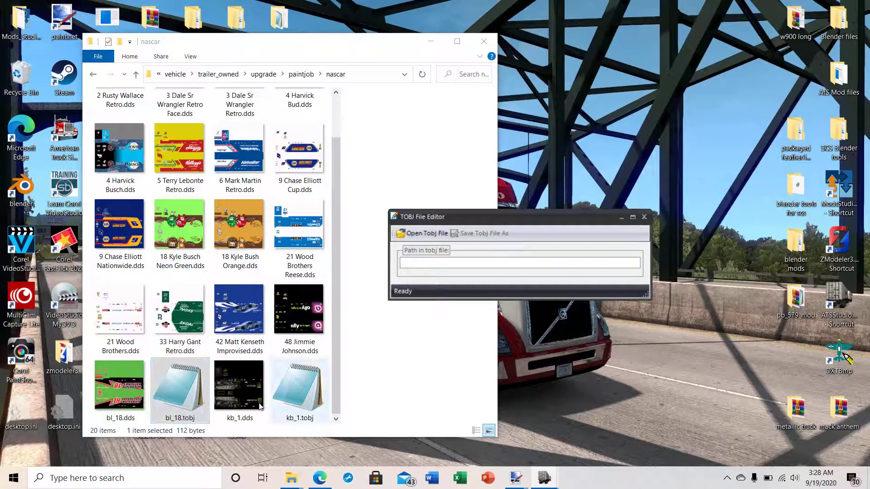
Step: Load kb_1.tobj from the Nascar featherlite skin mod's vehicle/trailer_owned/upgrade/paintjob/nascar folder into the TOBJ File Editor
left_click(413, 234)
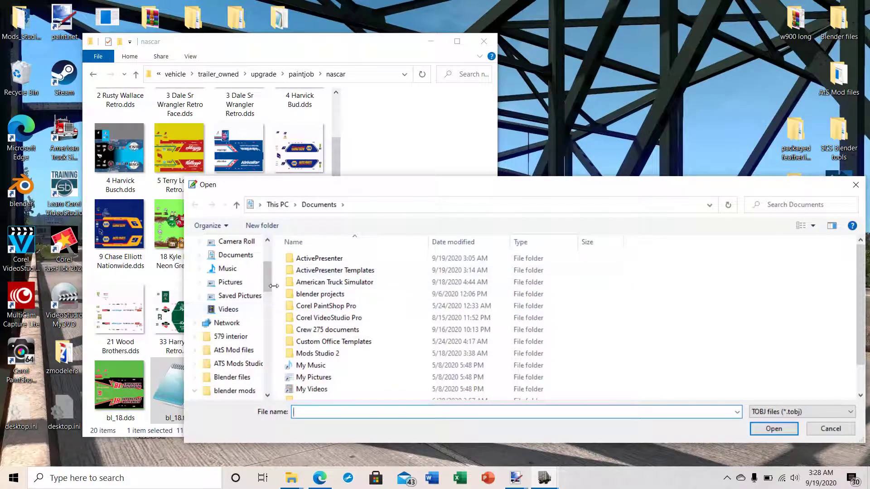
left_click_drag(267, 279, 273, 352)
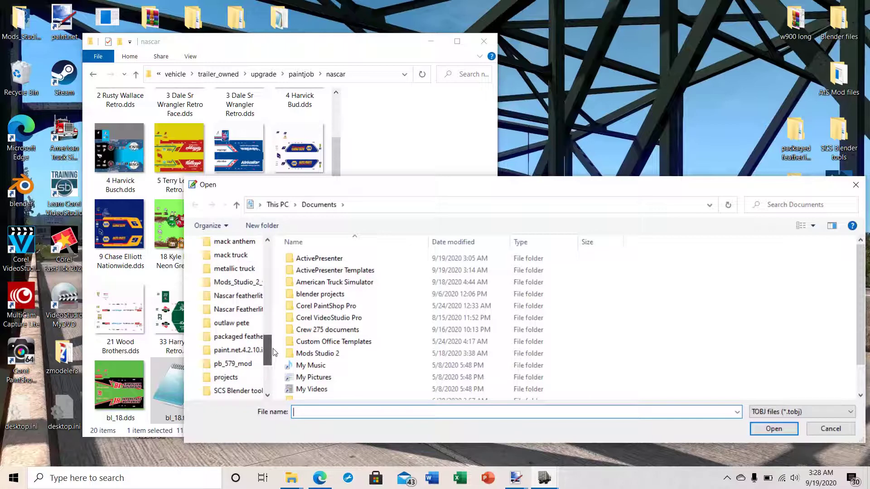
left_click(239, 297)
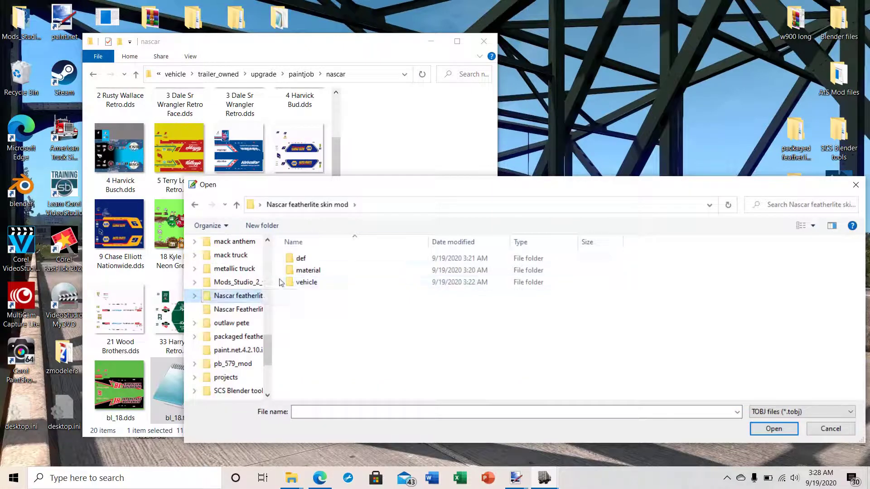
double_click(299, 282)
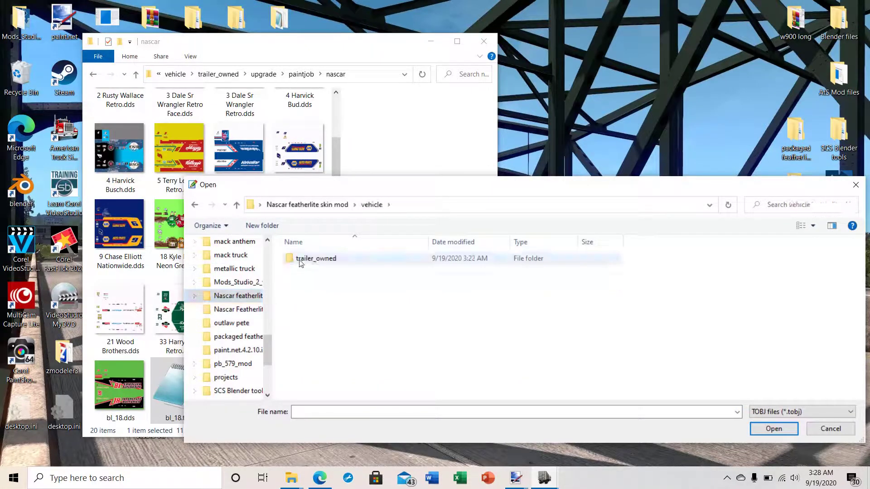
double_click(300, 260)
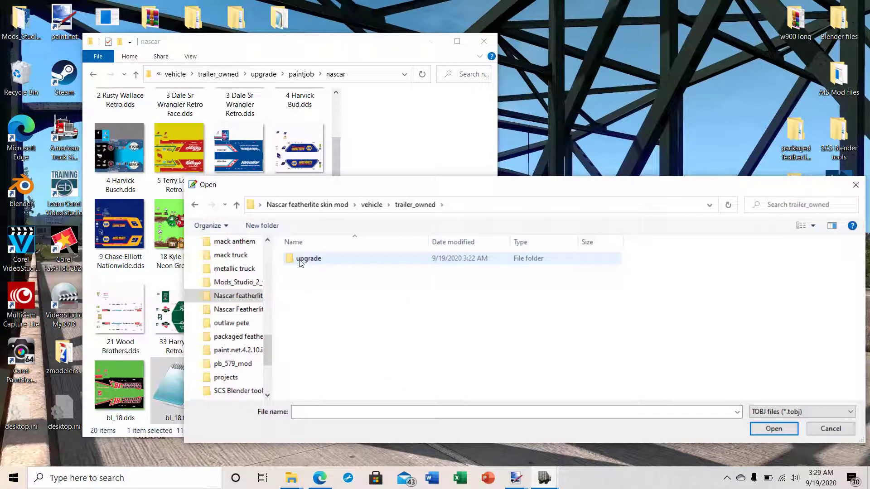
double_click(300, 260)
double_click(300, 260)
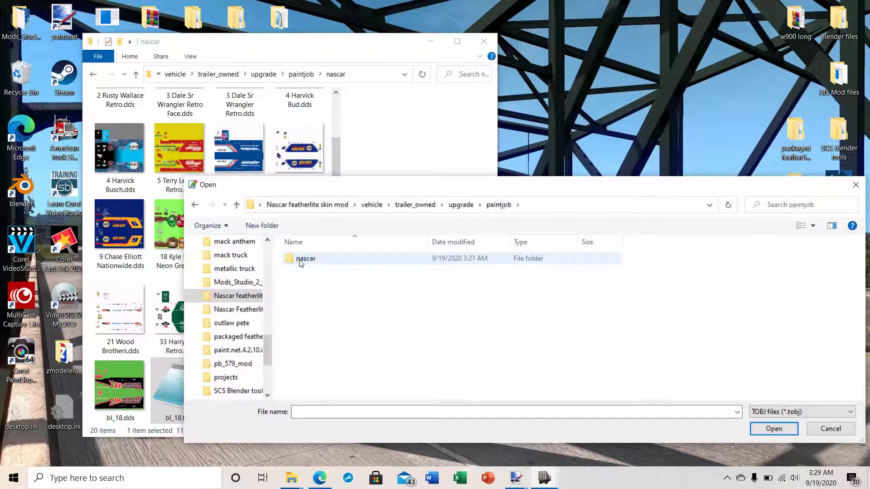
double_click(300, 260)
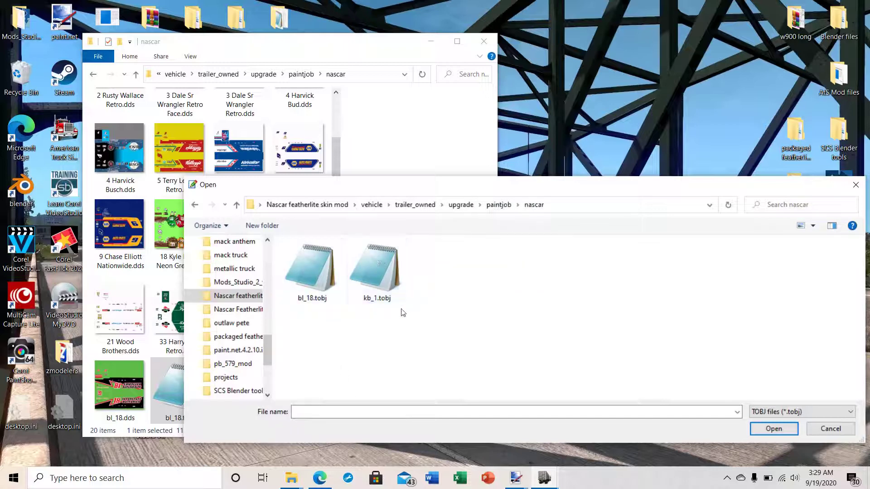
double_click(388, 268)
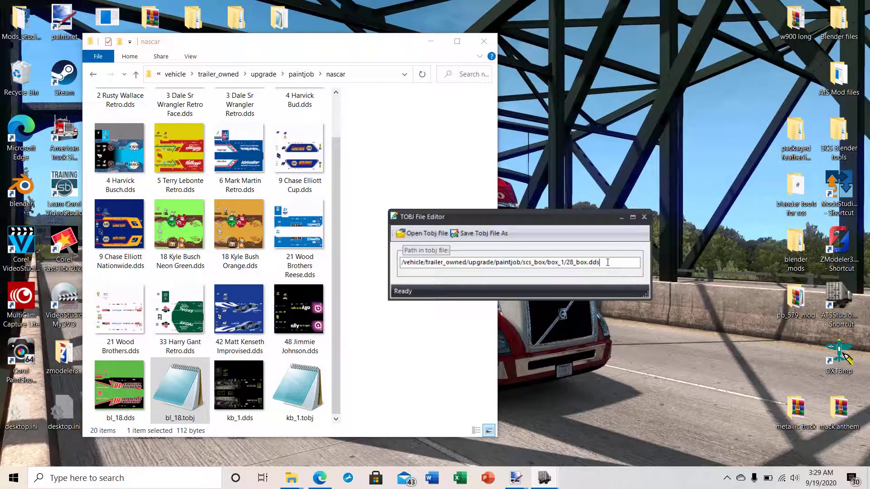
Step: Set the path in the tobj file to /vehicle/trailer_owned/upgrade/paintjob/nascar/kb_1.dds
left_click_drag(529, 219, 580, 204)
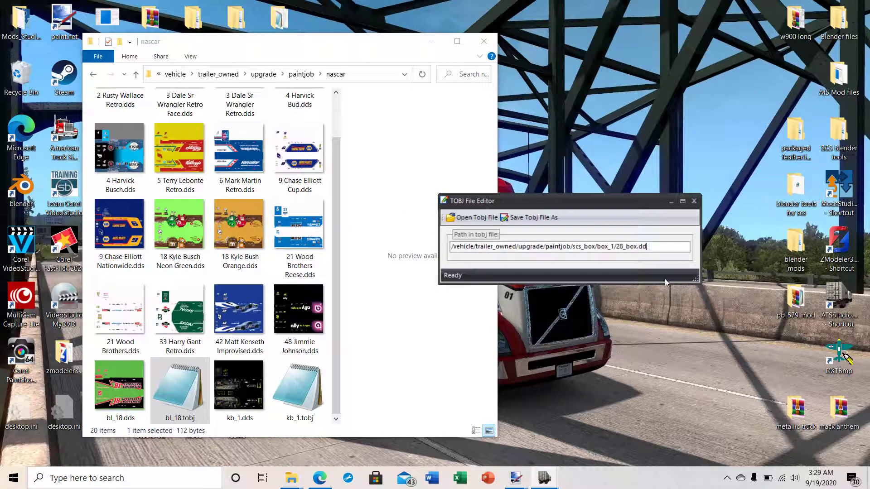
key("BackSpace")
key("BackSpace")
key("BackSpace")
key("BackSpace")
key("BackSpace")
key("BackSpace")
key("BackSpace")
key("BackSpace")
key("BackSpace")
key("BackSpace")
key("BackSpace")
key("BackSpace")
key("BackSpace")
key("BackSpace")
key("BackSpace")
key("BackSpace")
key("BackSpace")
key("BackSpace")
key("BackSpace")
key("BackSpace")
key("BackSpace")
key("BackSpace")
key("BackSpace")
key("BackSpace")
left_click(583, 248)
type("nasca")
type("kb_1.dds")
Step: Save the edited tobj over the existing kb_1.tobj in the nascar folder
left_click(516, 217)
left_click(378, 277)
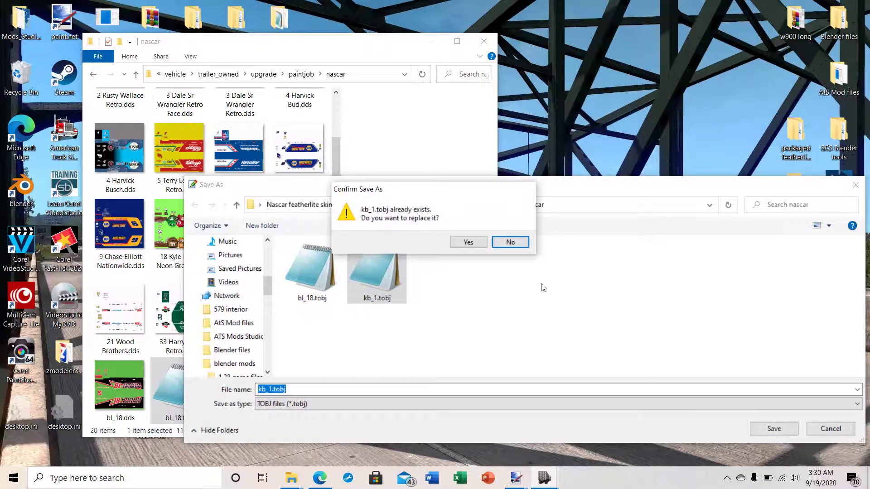
left_click(468, 242)
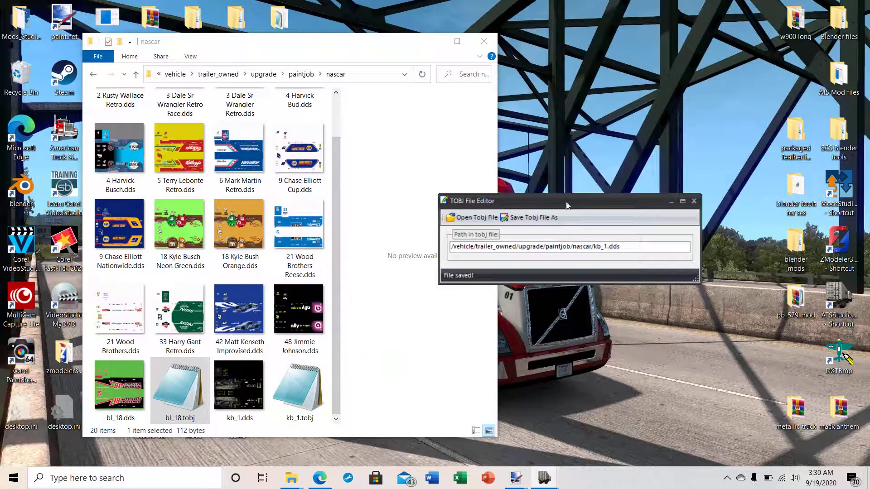
Step: Set the tobj path to /vehicle/trailer_owned/upgrade/paintjob/nascar/bl_18.dds and save it over the existing bl_18.tobj
left_click_drag(567, 205, 639, 142)
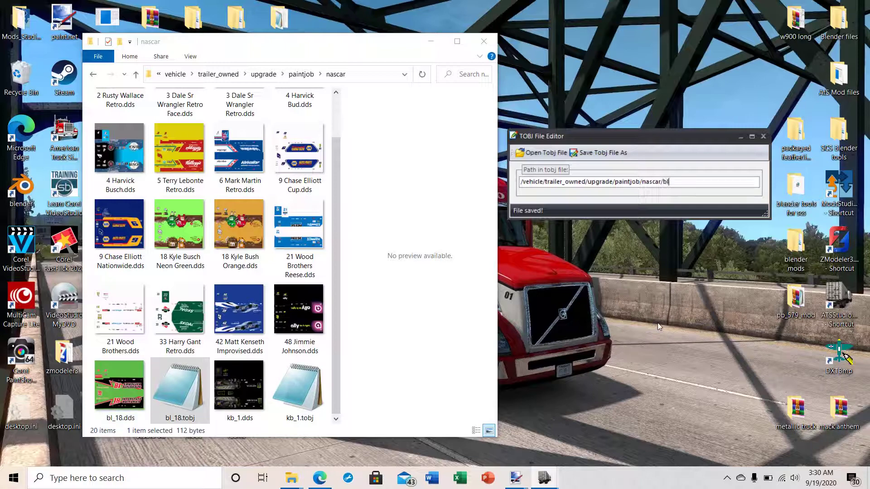
type("_18.dds")
left_click(598, 153)
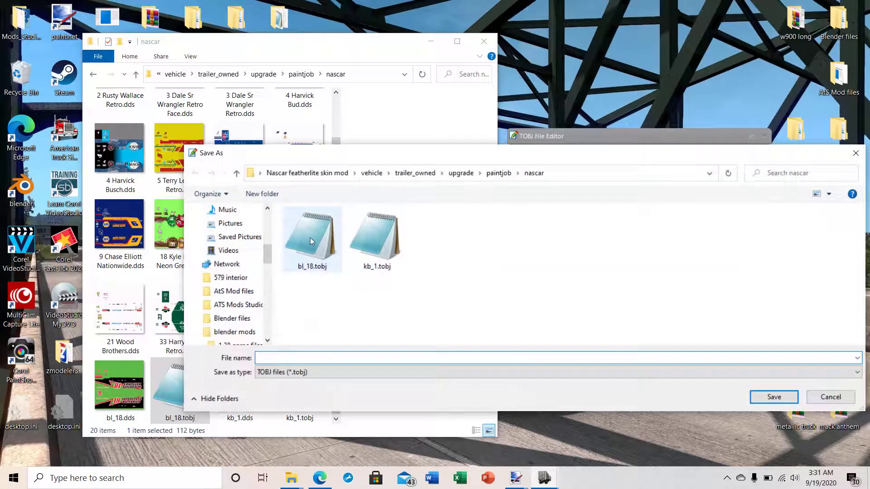
left_click(311, 240)
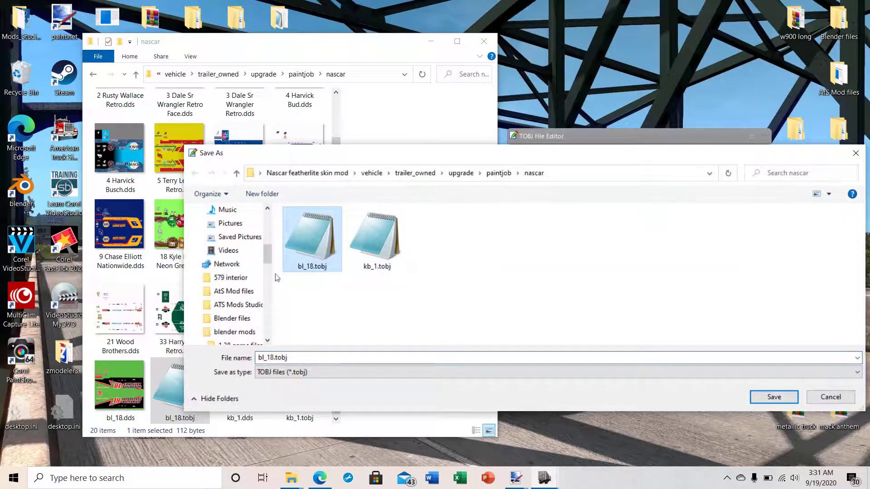
left_click(772, 397)
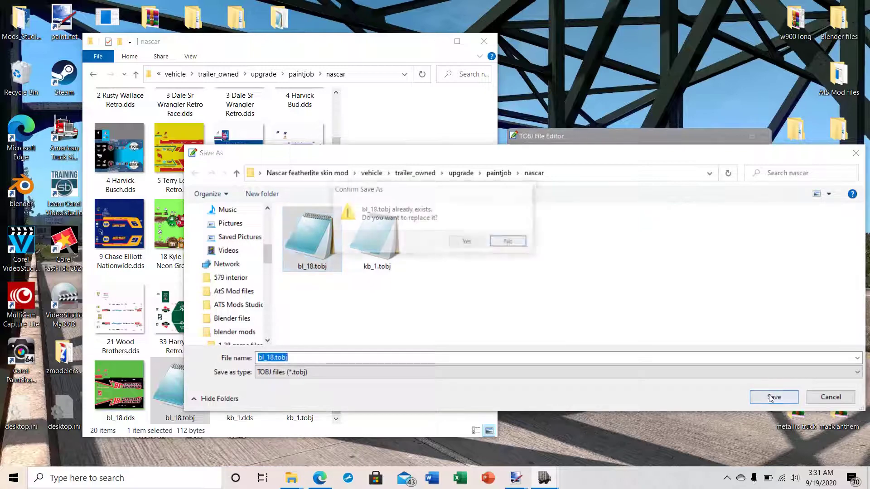
left_click(470, 241)
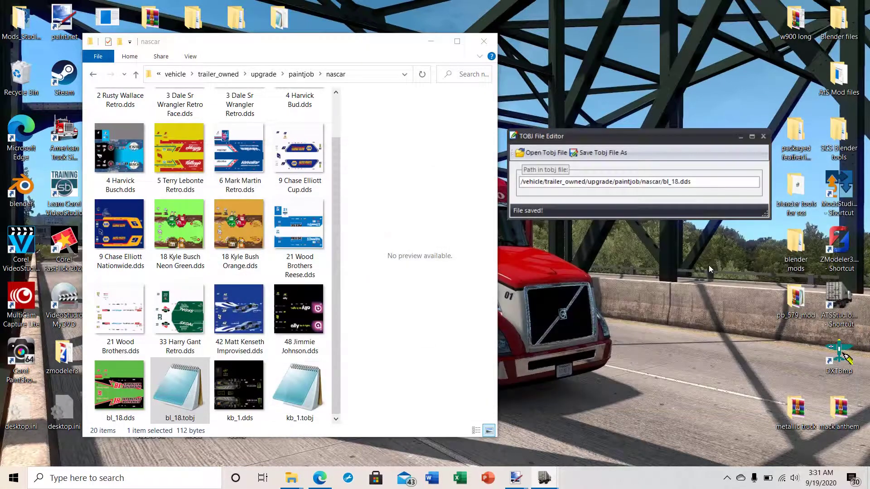
Step: Open the material folder of the Nascar featherlite skin mod and bring up the reference mod's box_1 folder beside it
left_click(431, 358)
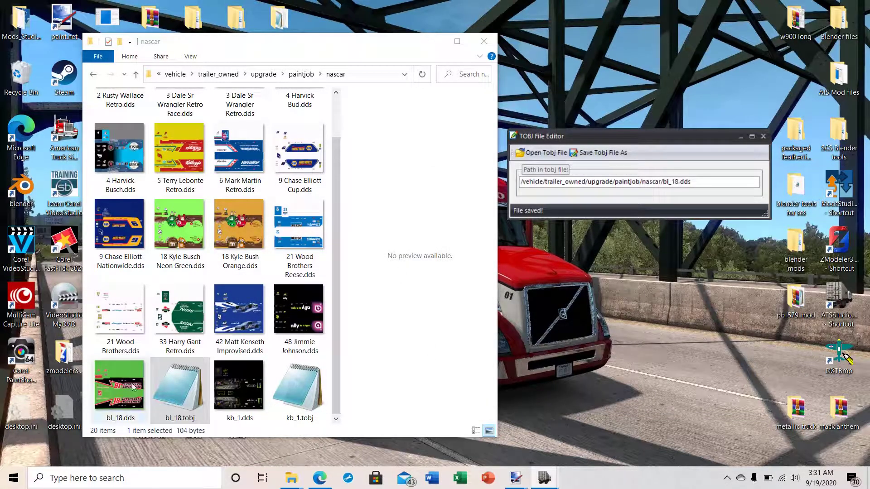
left_click(339, 275)
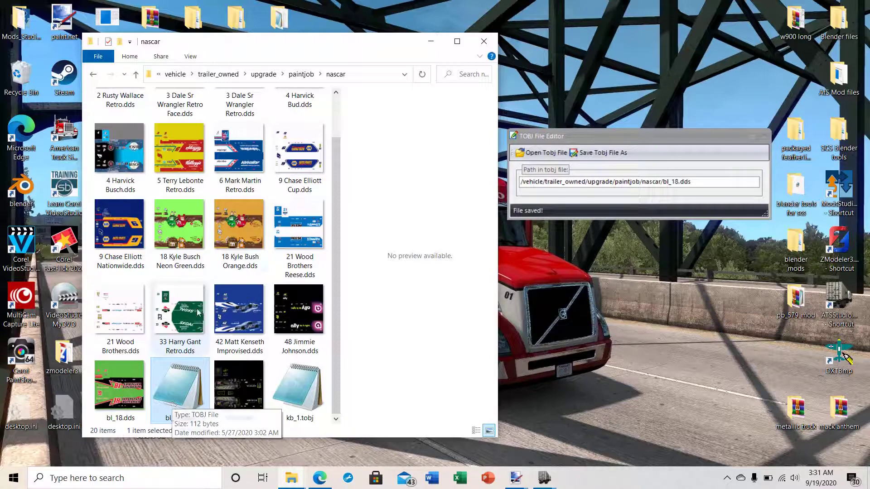
left_click(136, 74)
left_click(136, 75)
left_click(136, 75)
left_click(137, 75)
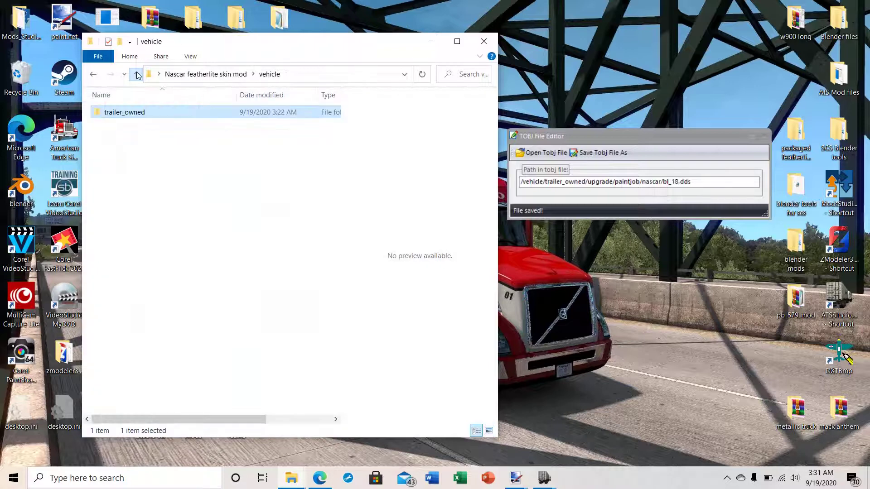
left_click(136, 74)
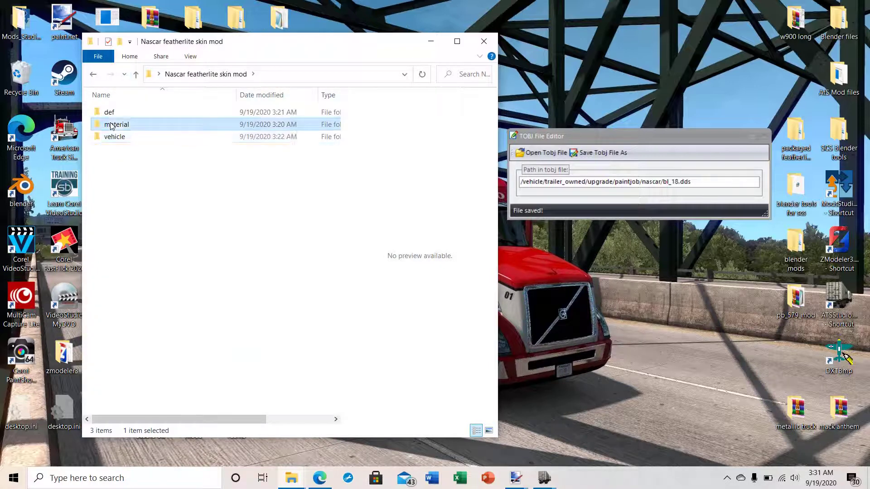
double_click(114, 127)
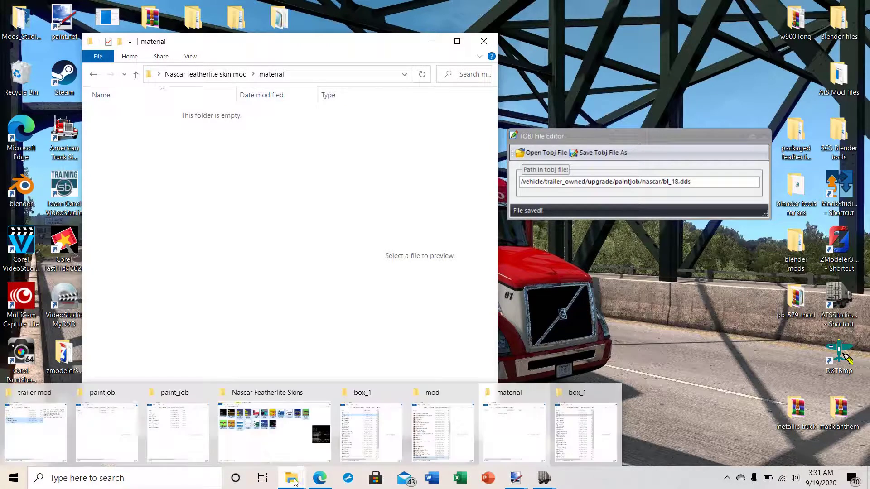
left_click(596, 428)
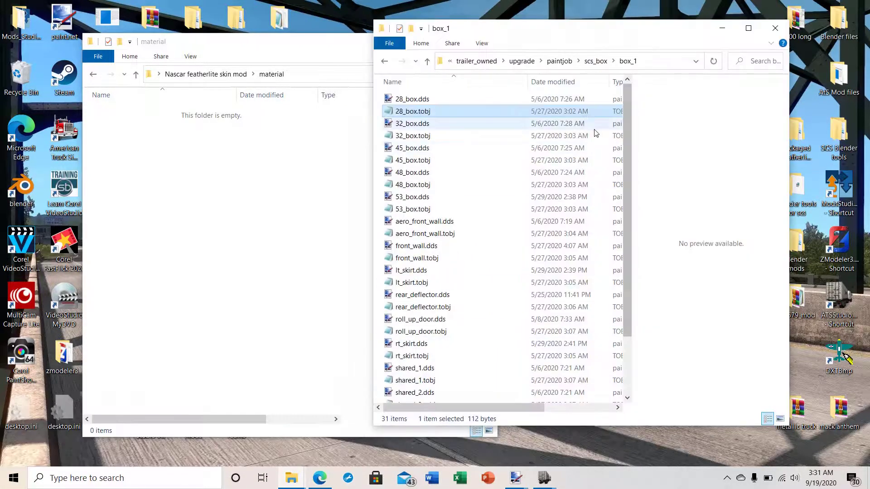
Step: Move the reference mod's window clear of the skin mod's window and open the trailer mod's material folder in it
left_click_drag(588, 30, 733, 52)
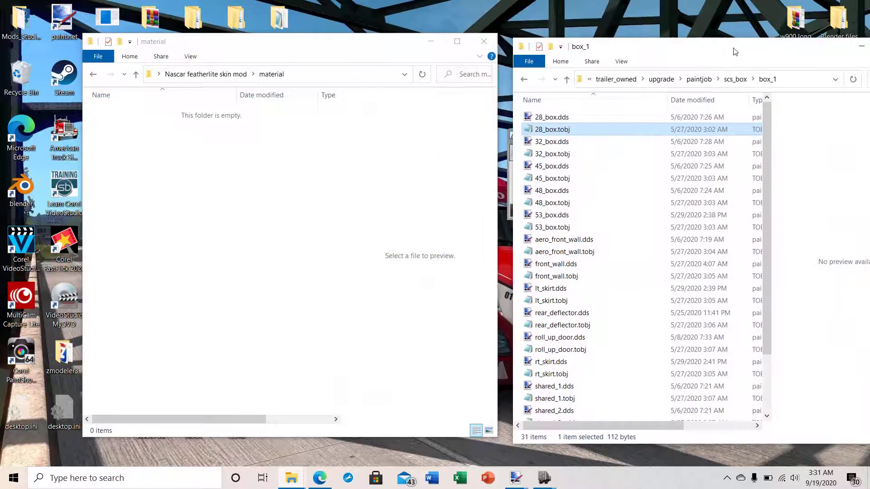
left_click(567, 79)
left_click(567, 80)
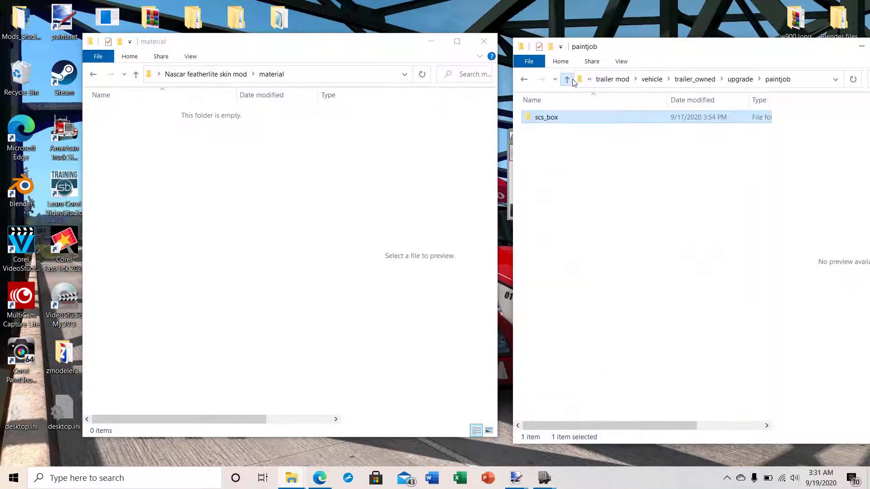
left_click(567, 79)
left_click(567, 80)
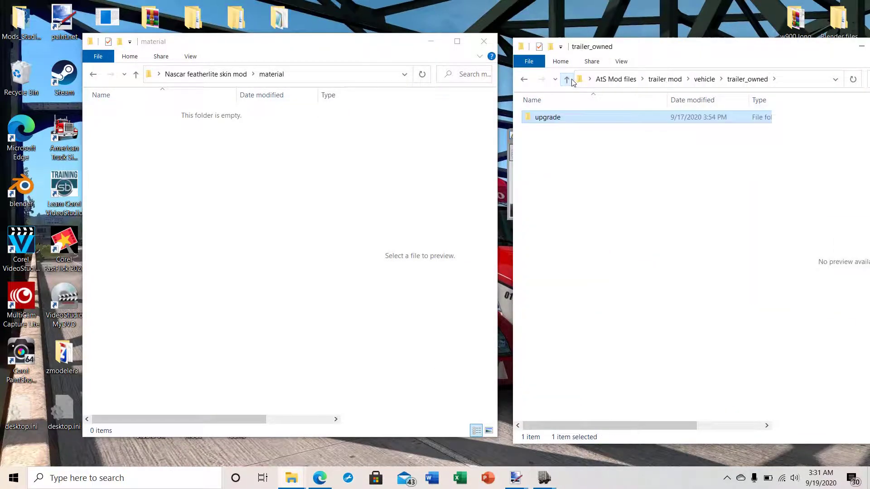
left_click(566, 79)
left_click(567, 80)
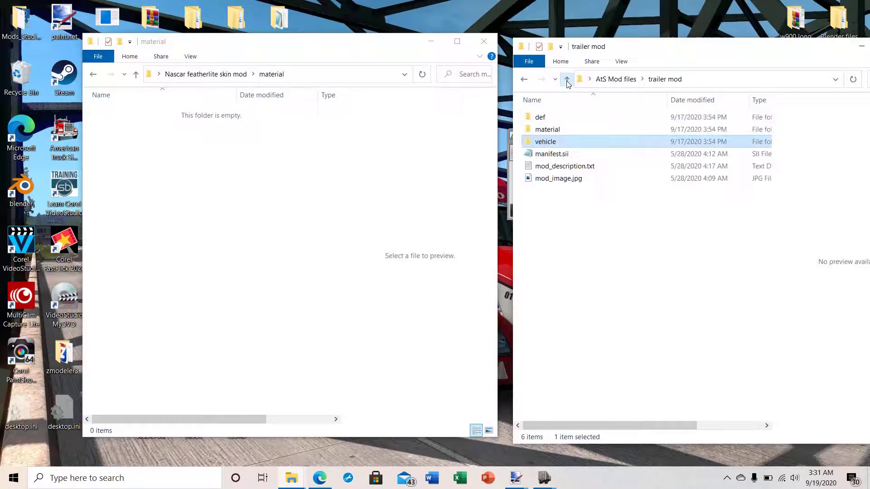
double_click(543, 129)
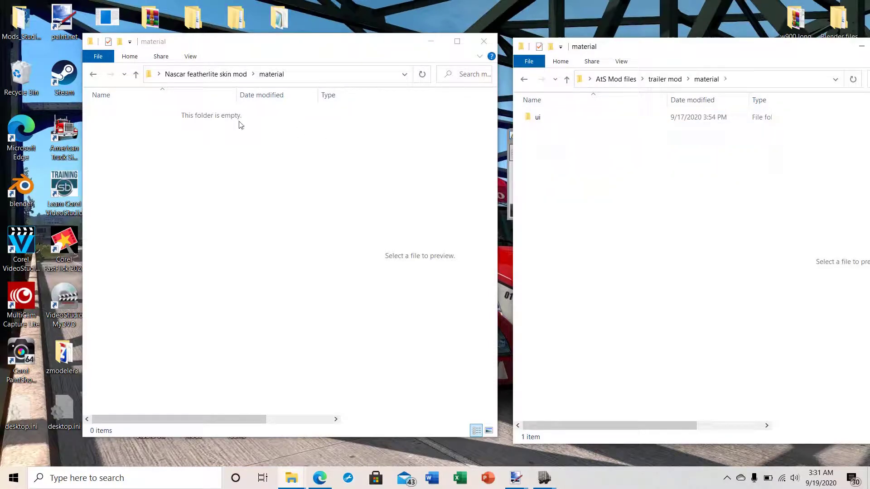
Step: Create a folder named ui in the material folder of the Nascar featherlite skin mod
right_click(124, 135)
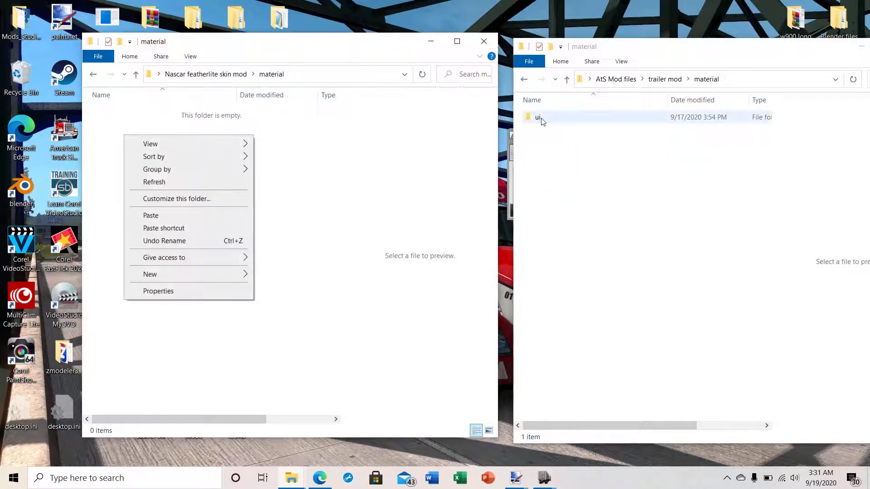
mouse_move(151, 274)
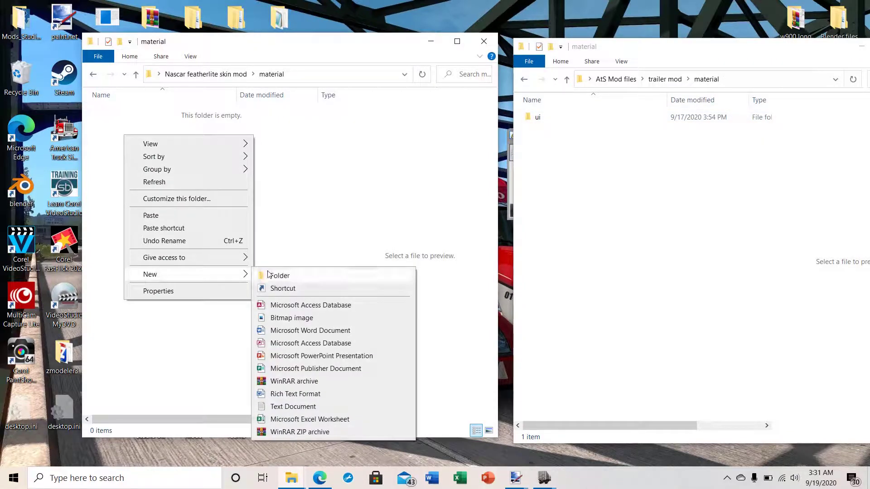
left_click(280, 276)
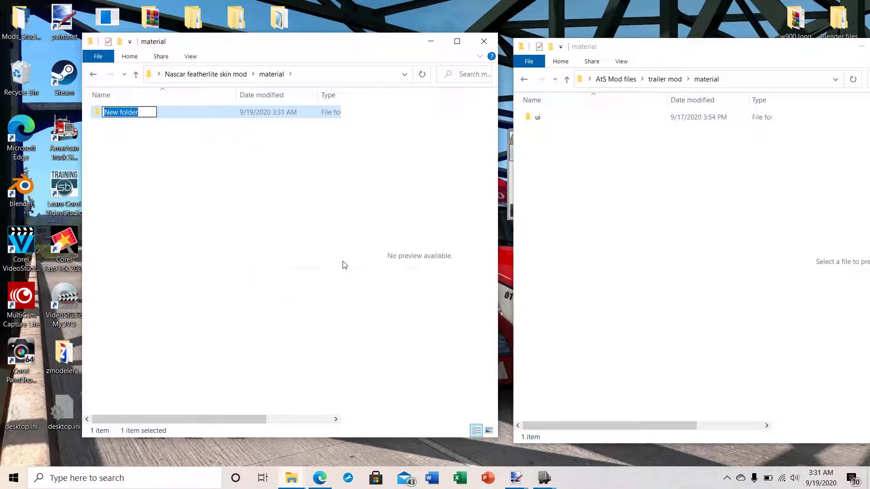
type("ui")
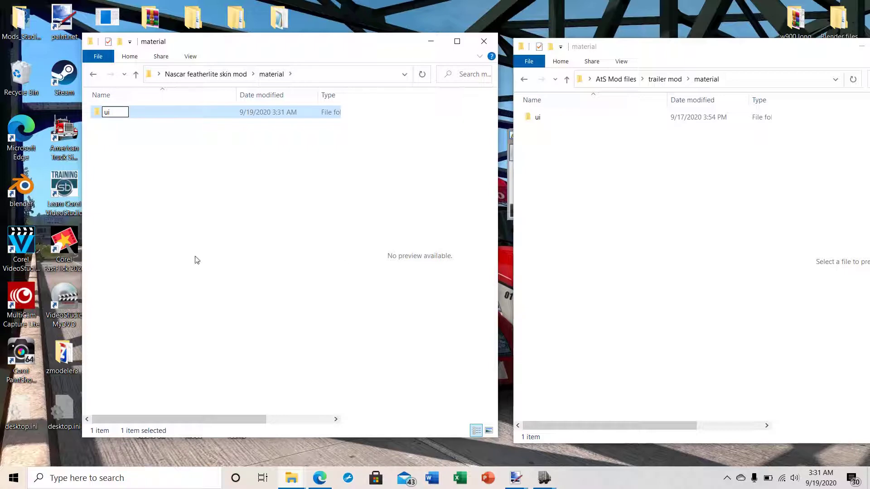
left_click(197, 261)
Step: Open the ui folder of both mods and create a folder named accessory in the Nascar featherlite skin mod's ui folder
double_click(536, 123)
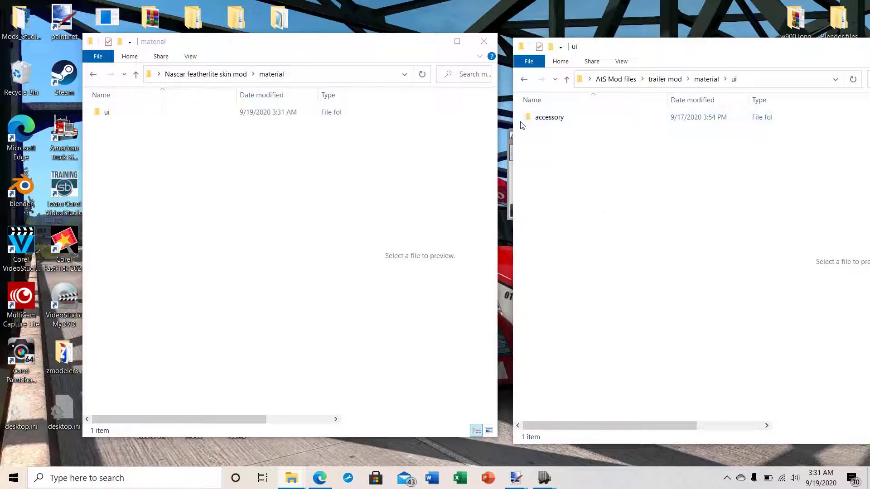
left_click(102, 112)
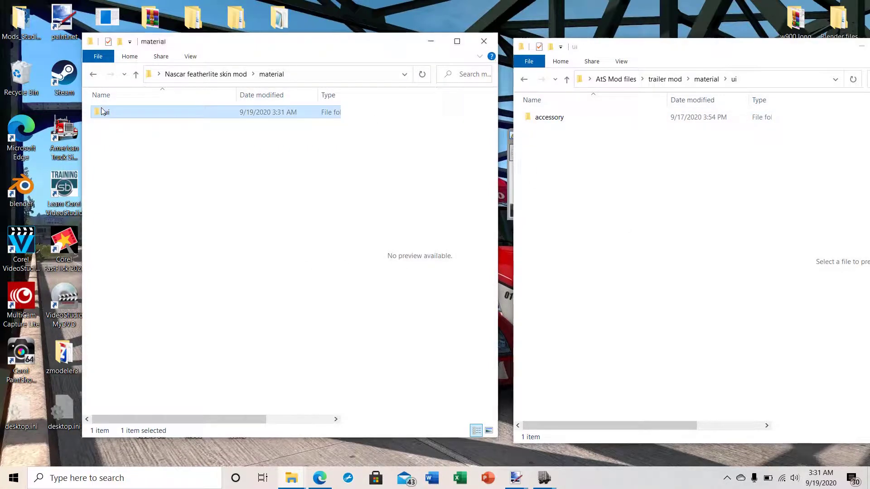
double_click(99, 113)
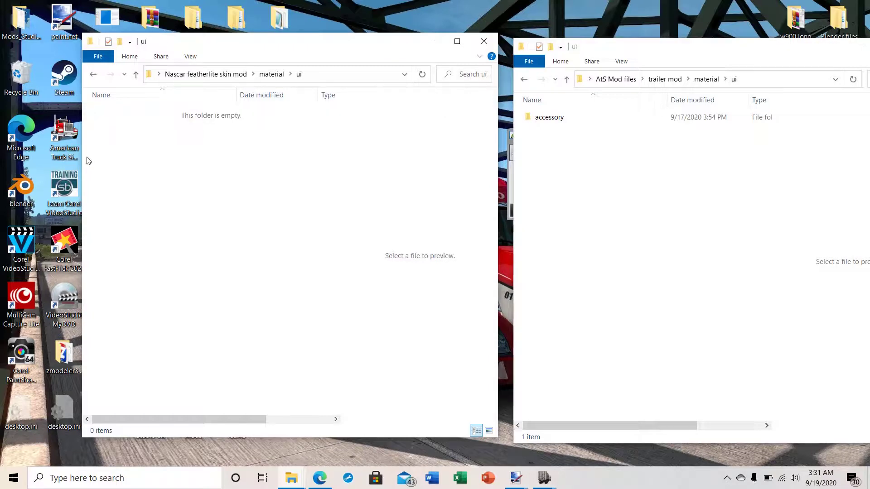
right_click(103, 148)
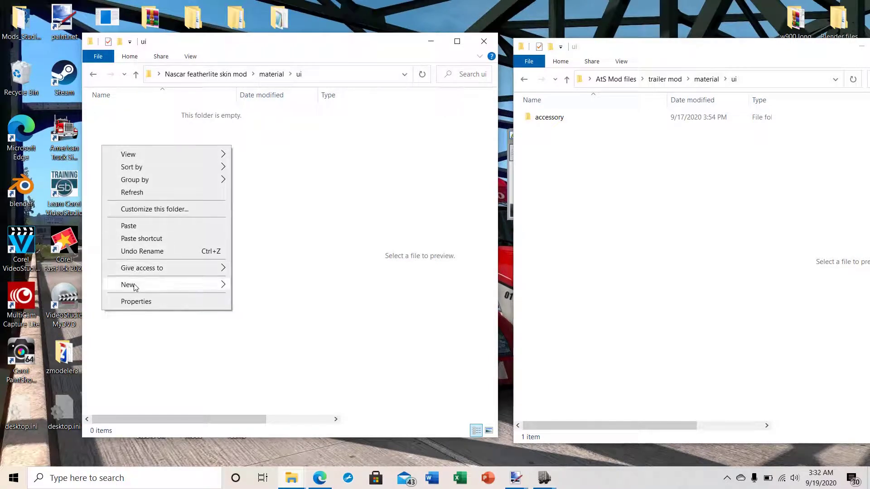
mouse_move(134, 284)
left_click(247, 286)
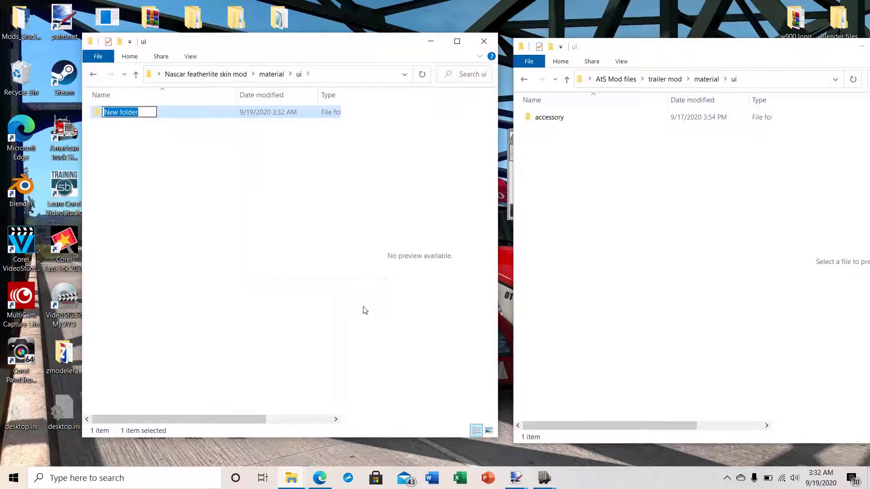
type("access")
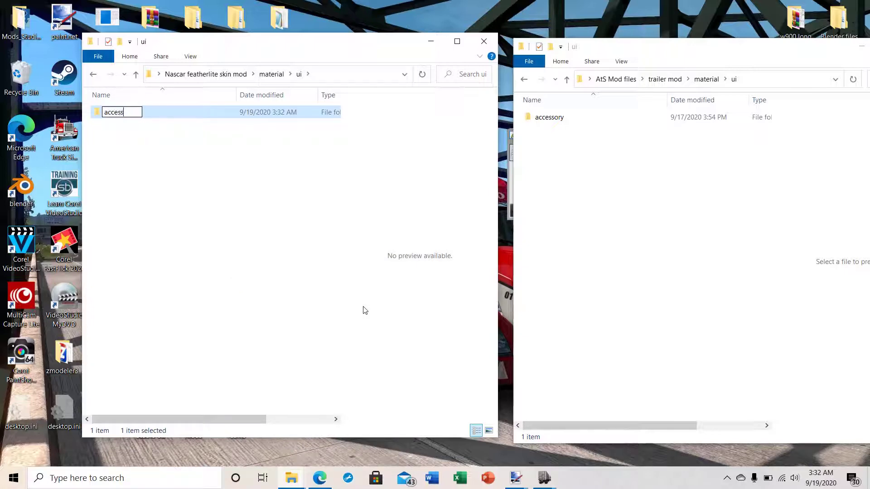
type("ory")
left_click(200, 245)
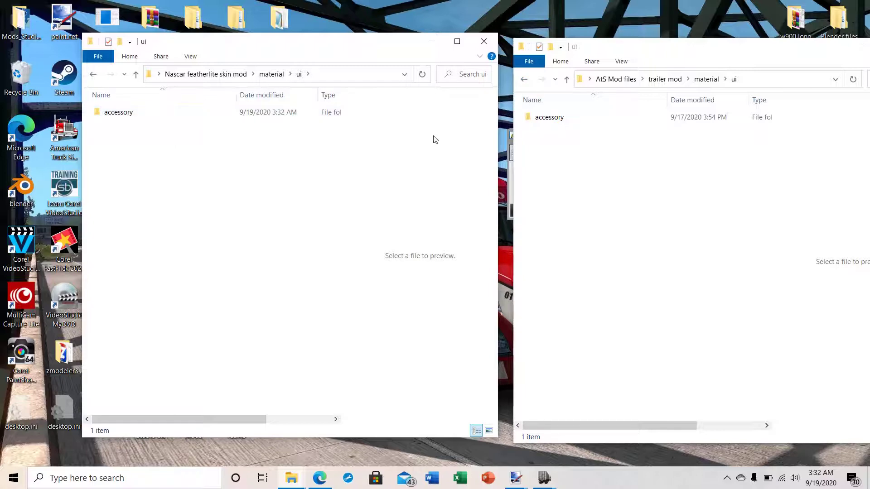
Step: Copy box_1.dds, box_1.mat and box_1.tobj from the reference mod's accessory folder into the Nascar featherlite skin mod's accessory folder
double_click(540, 120)
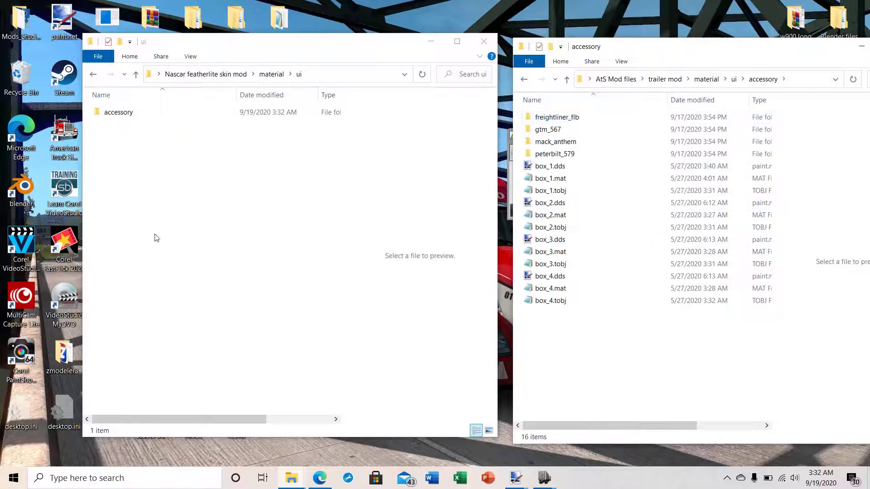
left_click(104, 113)
double_click(103, 113)
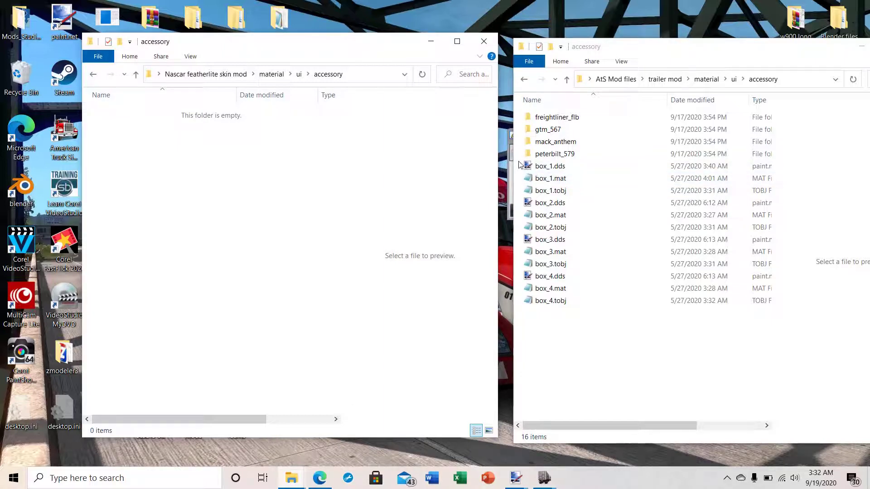
left_click_drag(519, 165, 559, 185)
right_click(558, 185)
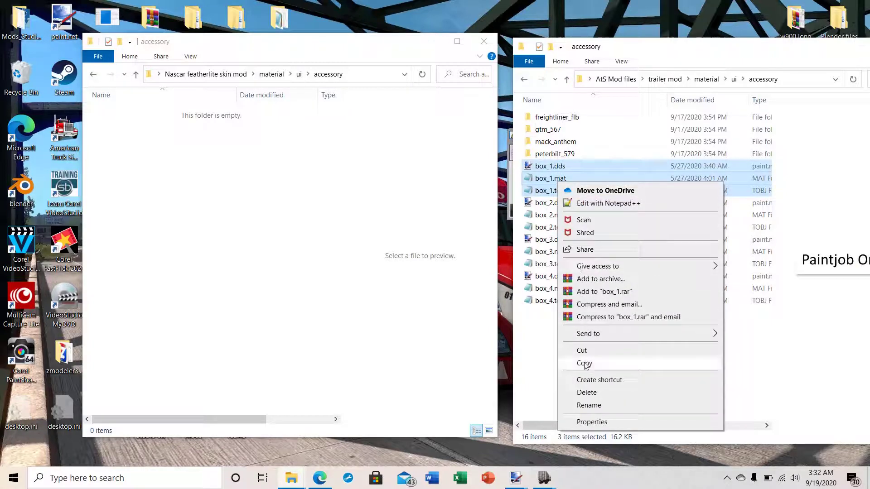
left_click(587, 366)
right_click(125, 141)
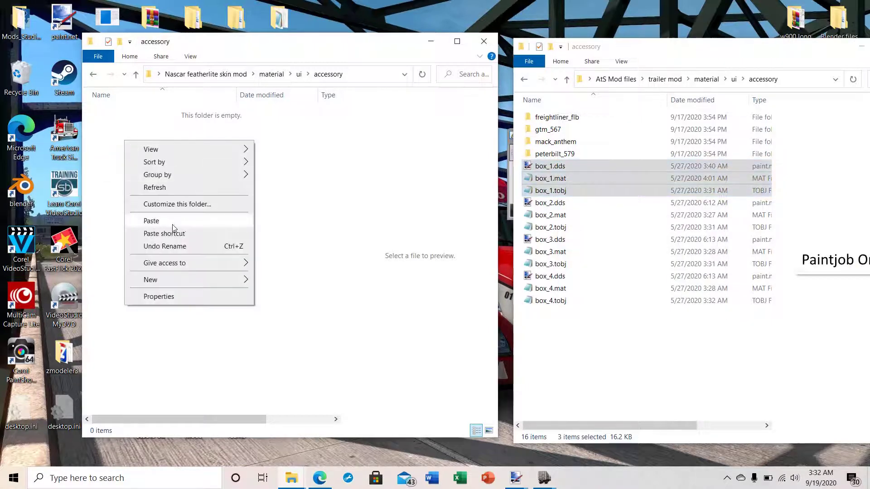
left_click(152, 221)
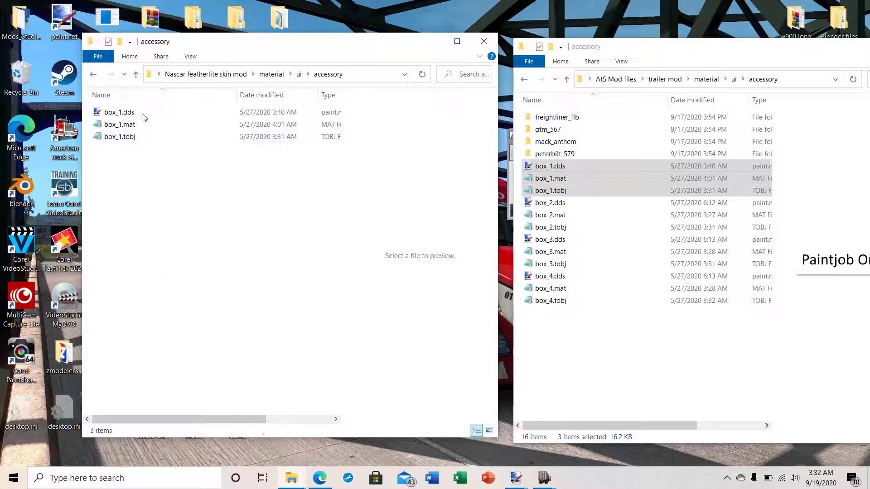
Step: Open the copied box_1.dds in paint.net and compare its image size with the open bl_18.dds icon
right_click(110, 113)
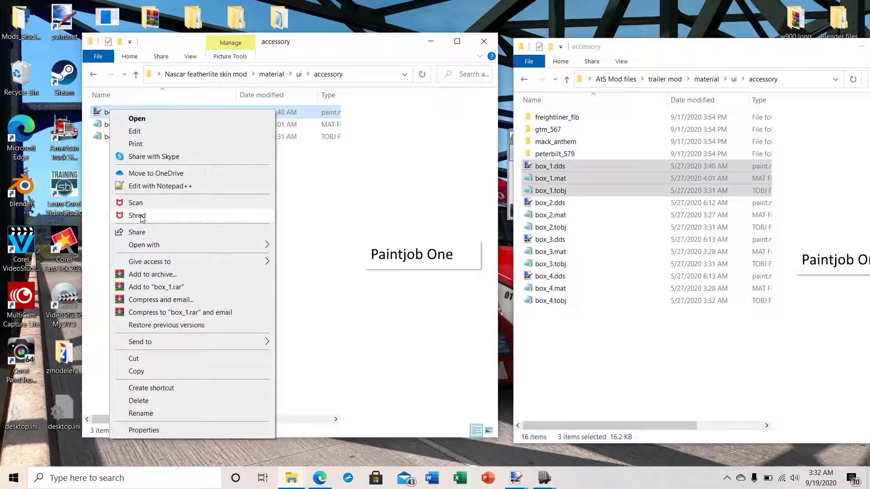
mouse_move(152, 251)
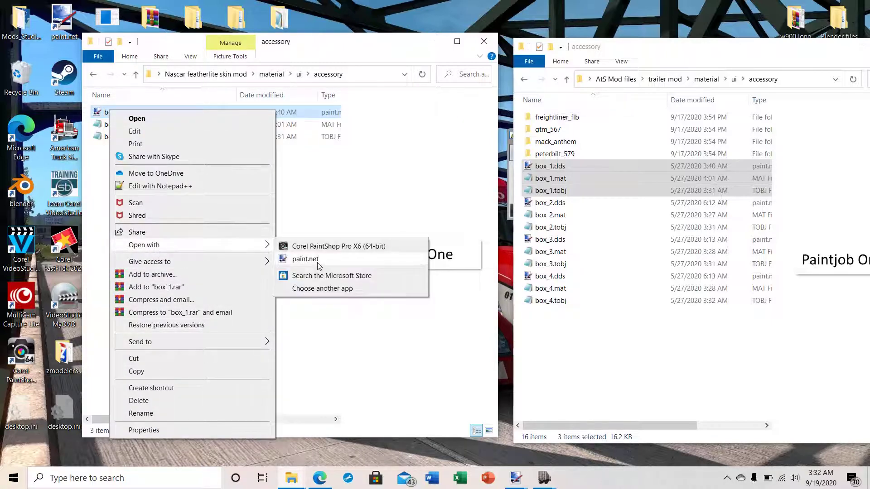
left_click(282, 257)
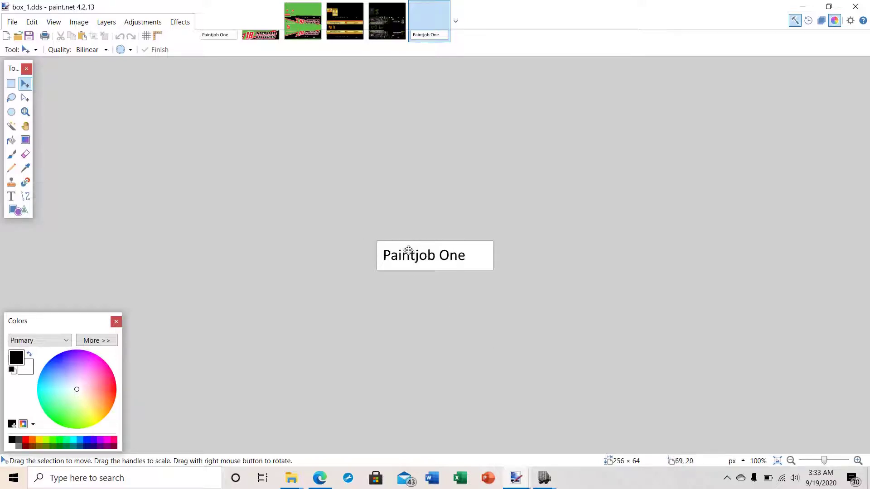
left_click(265, 36)
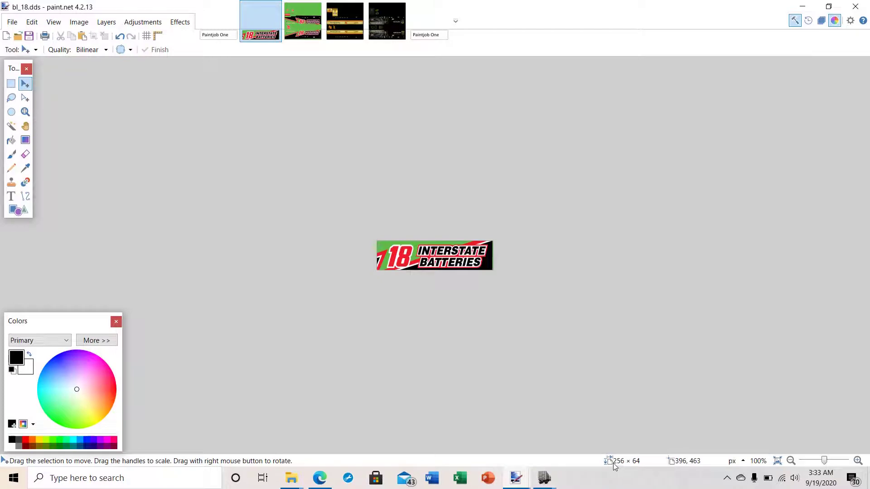
Step: Save the Interstate Batteries icon as bl_18.dds in the Nascar featherlite skin mod's material/ui/accessory folder, using BC3 (Linear, DXT5) format
left_click(12, 23)
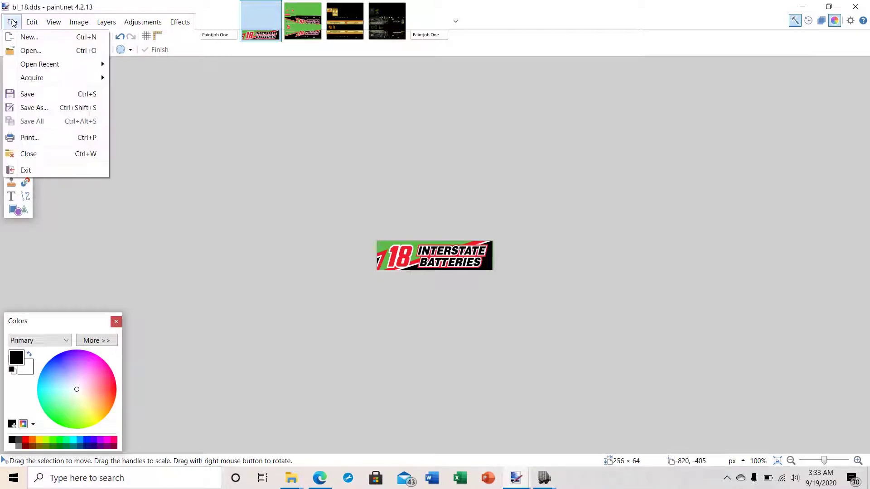
left_click(27, 108)
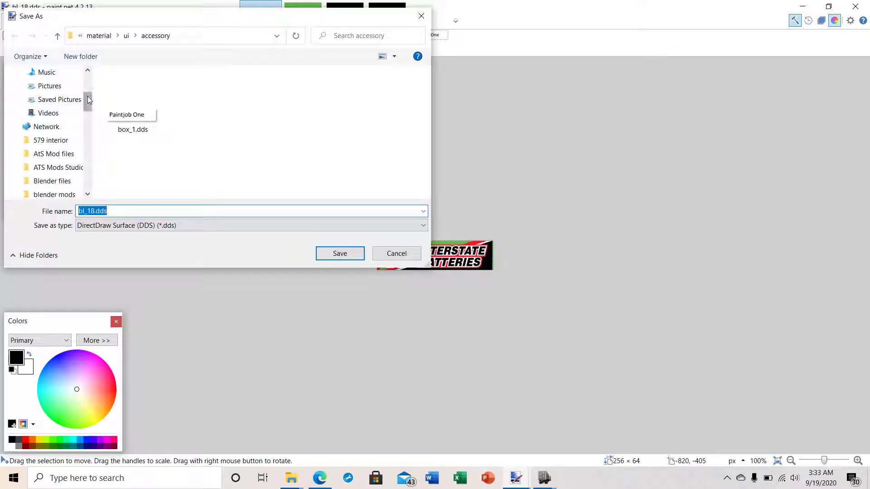
left_click_drag(88, 97, 99, 146)
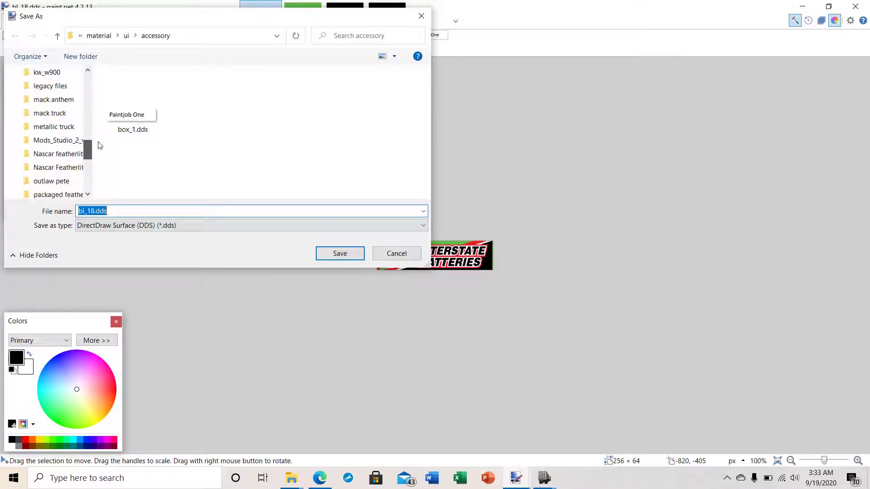
left_click(66, 157)
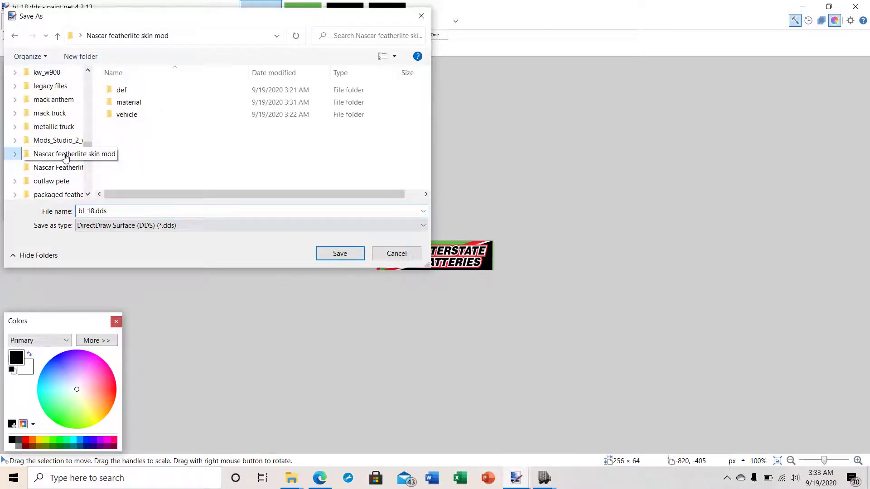
double_click(120, 102)
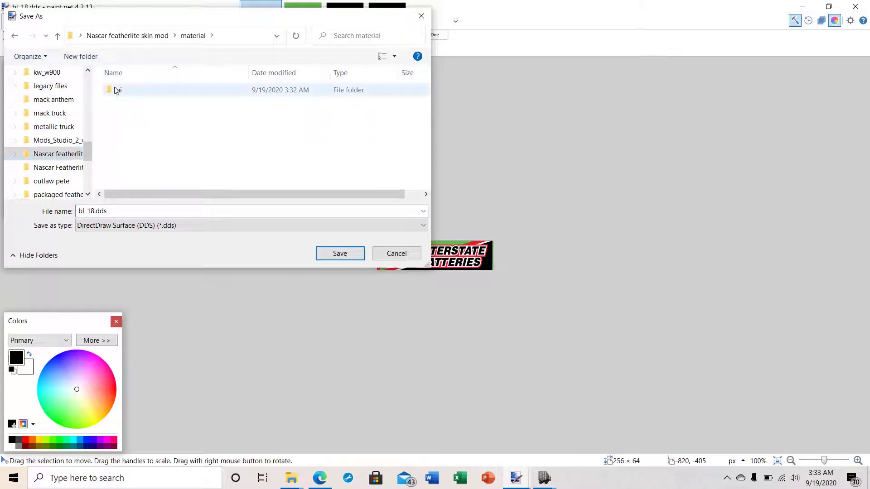
double_click(117, 90)
double_click(116, 92)
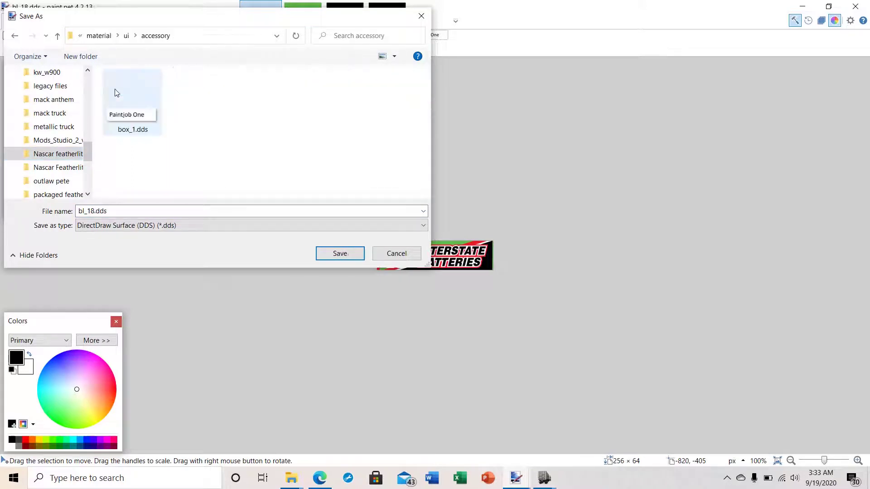
left_click(125, 117)
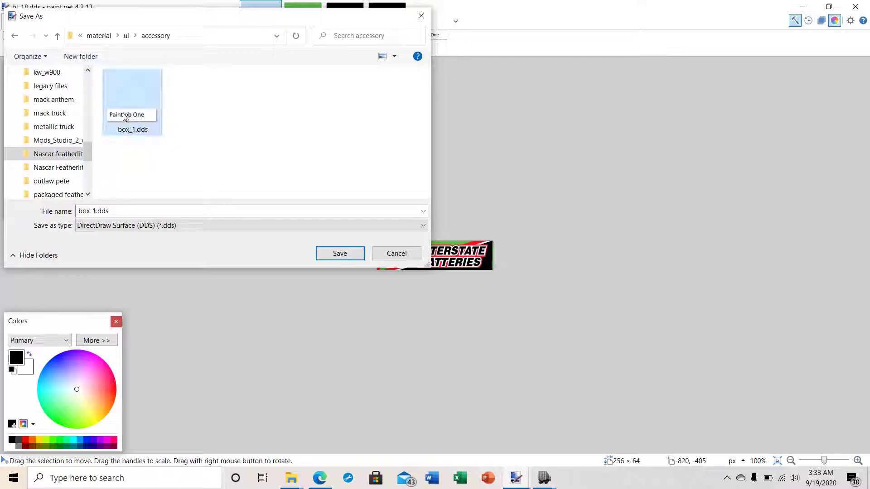
double_click(110, 211)
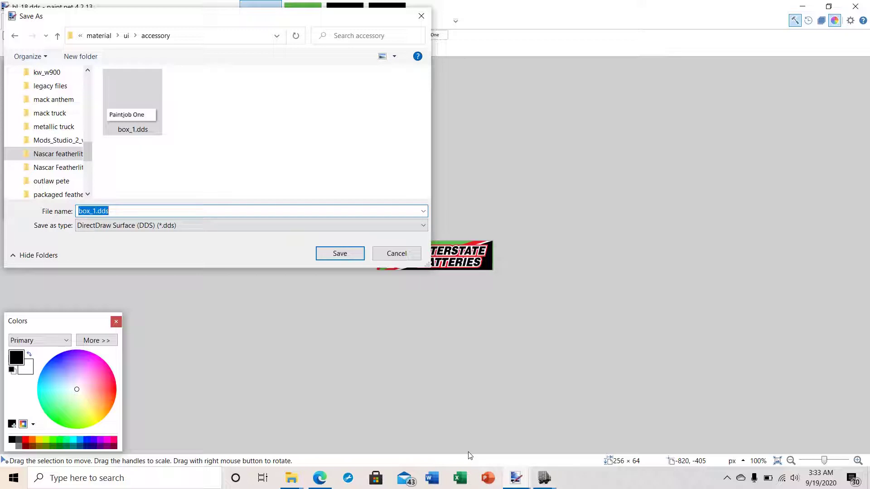
type("bl")
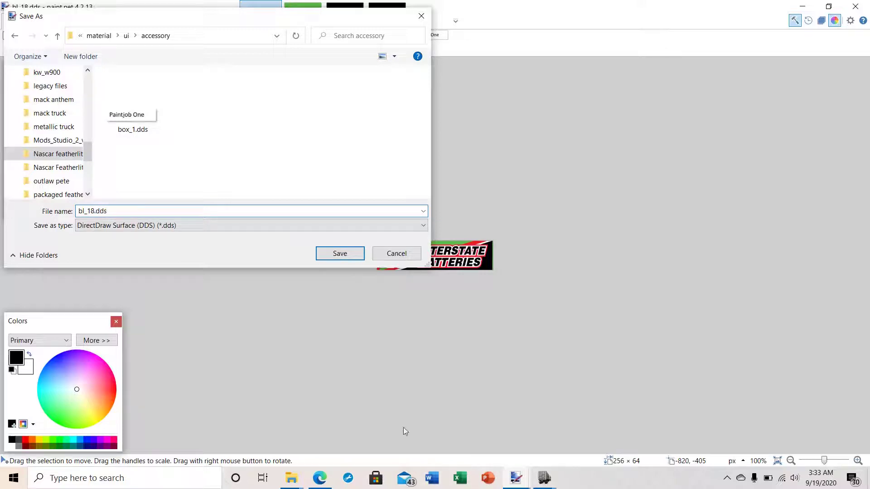
left_click(340, 253)
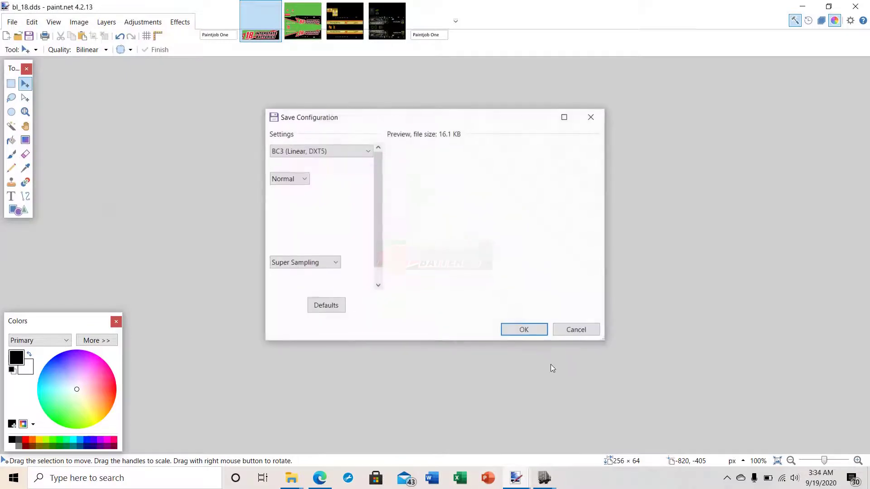
left_click(528, 333)
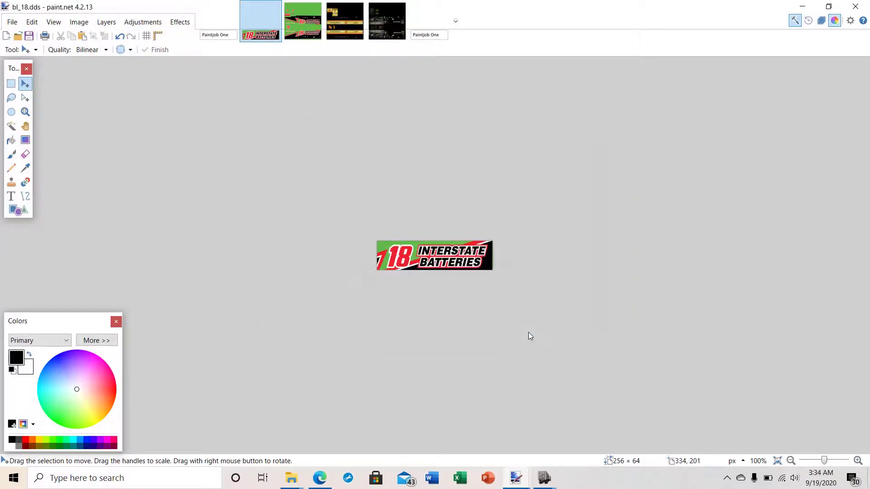
Step: Duplicate box_1.mat and box_1.tobj within the Nascar featherlite skin mod's accessory folder
left_click(802, 7)
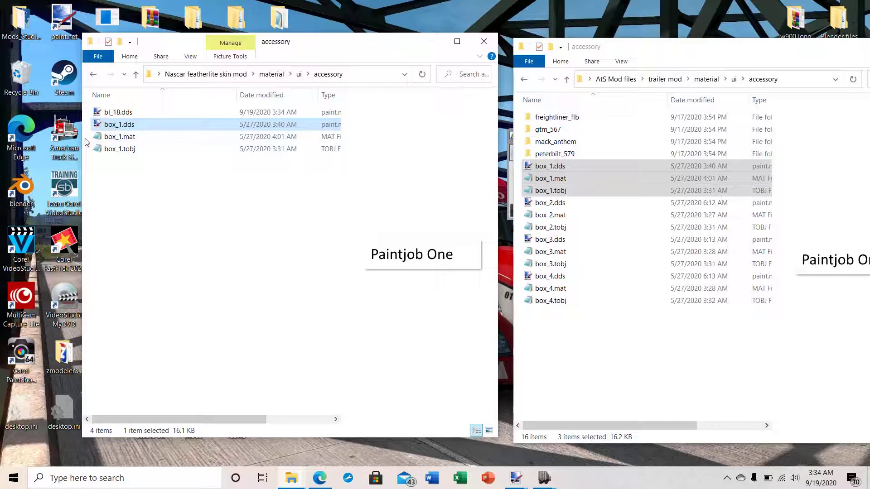
left_click_drag(86, 140, 129, 151)
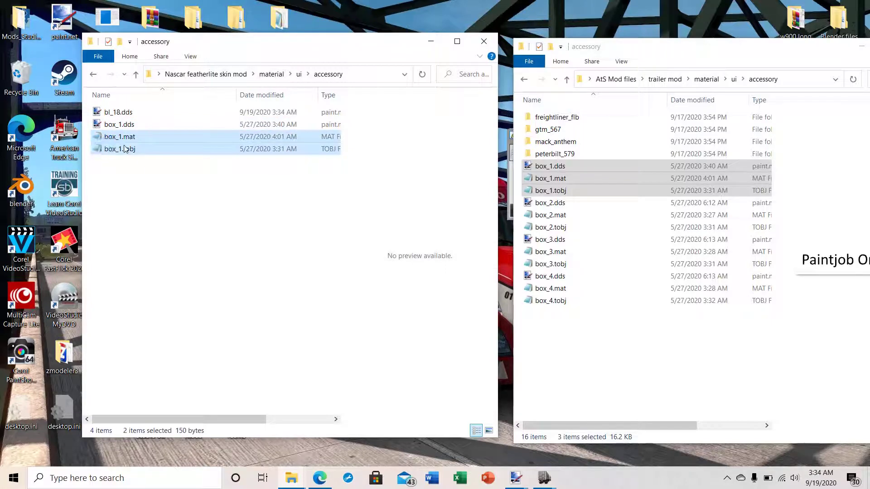
right_click(126, 149)
left_click(149, 353)
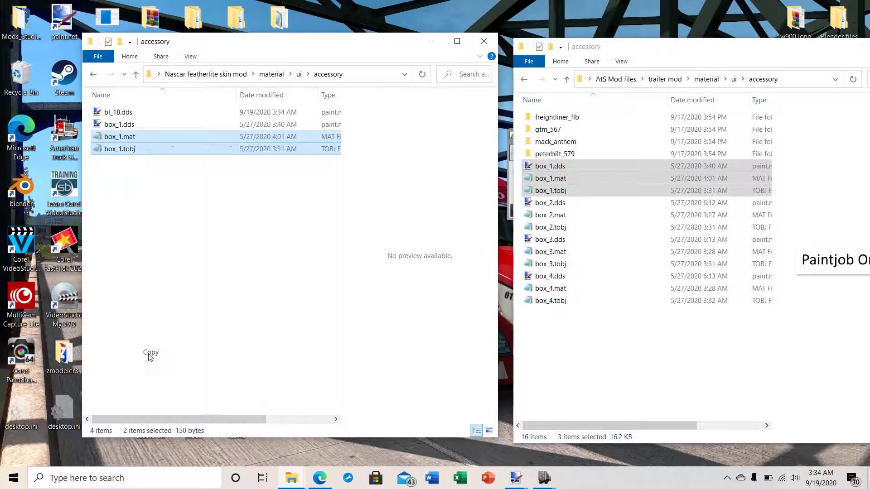
right_click(103, 200)
left_click(144, 278)
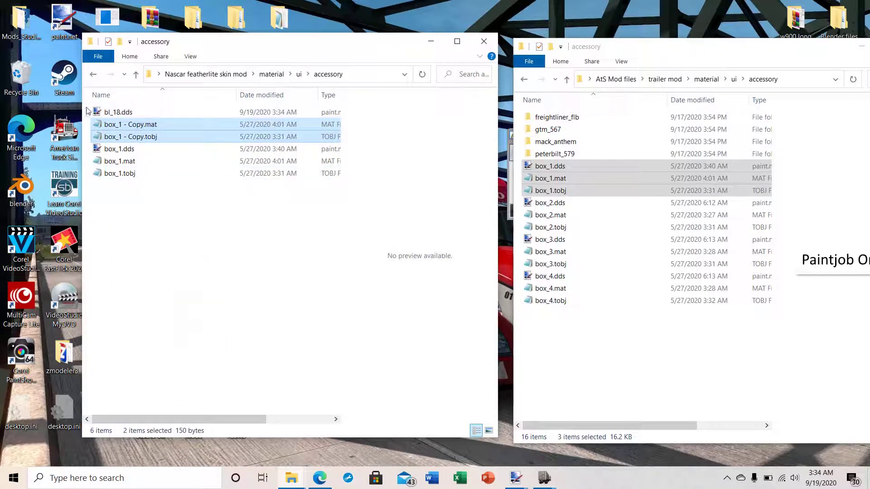
Step: Rename the copied .mat and .tobj files in the Nascar featherlite skin mod's accessory folder as bl_18
left_click_drag(87, 111, 138, 134)
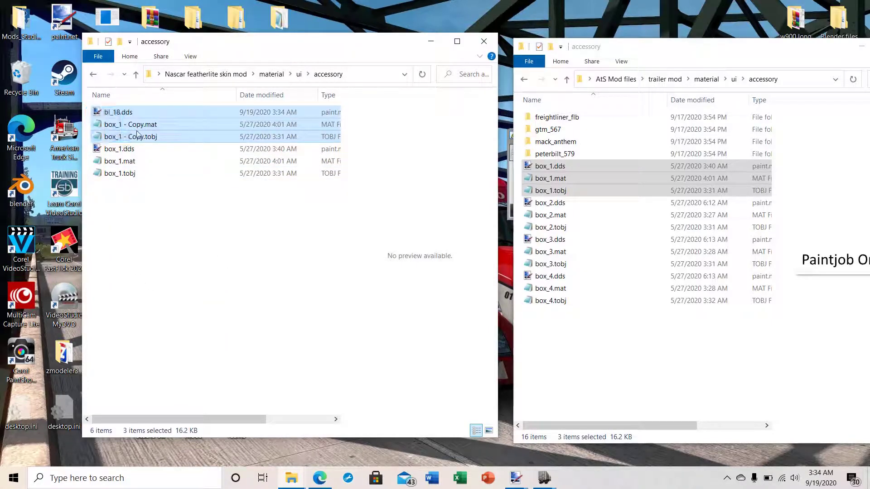
right_click(134, 130)
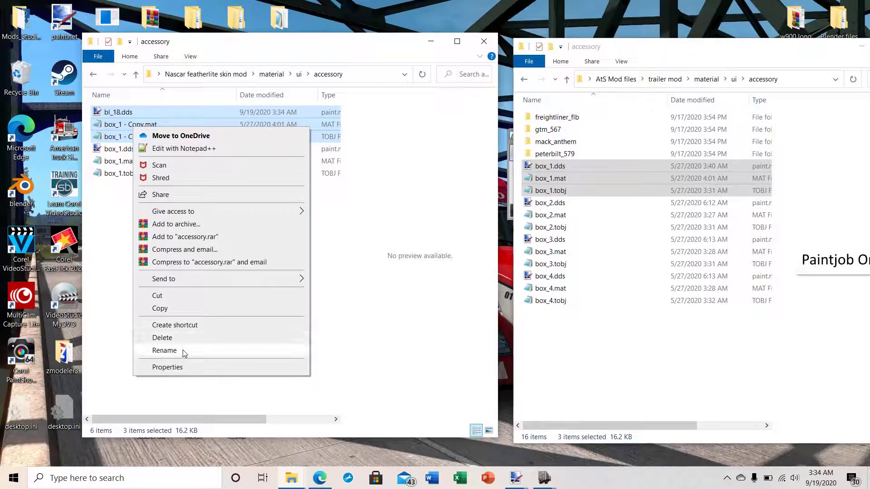
left_click(164, 350)
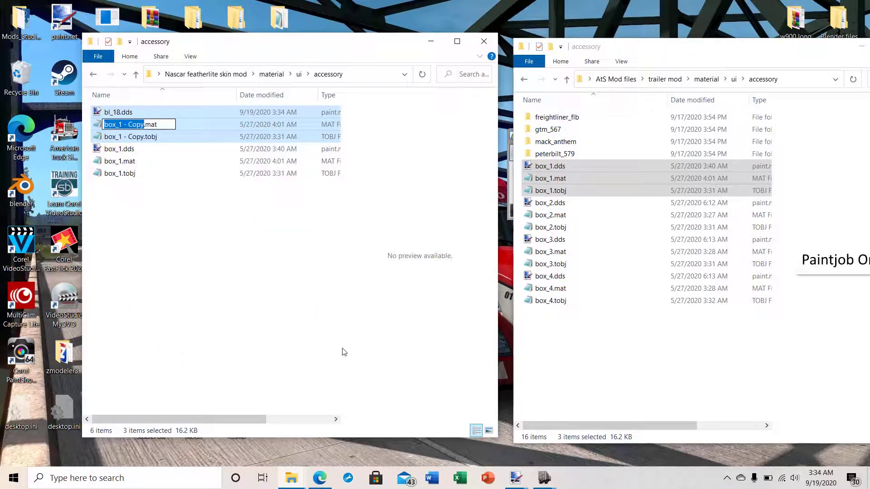
type("bl")
type("_18")
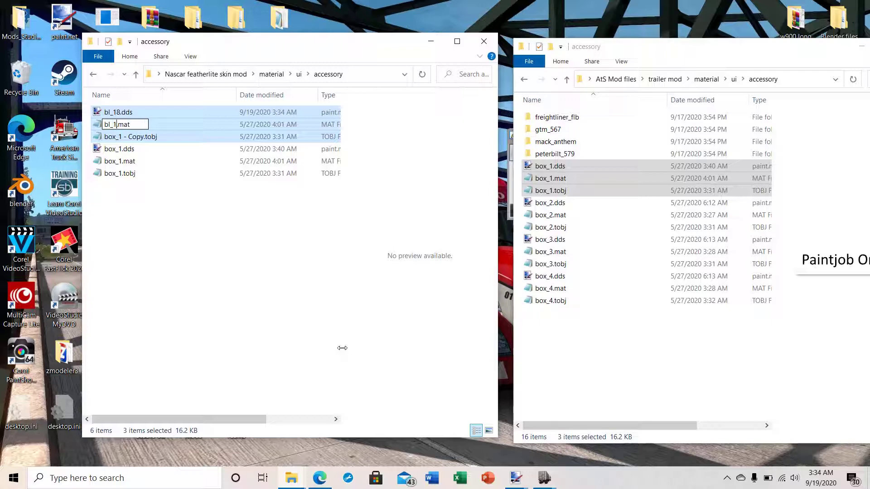
key("Return")
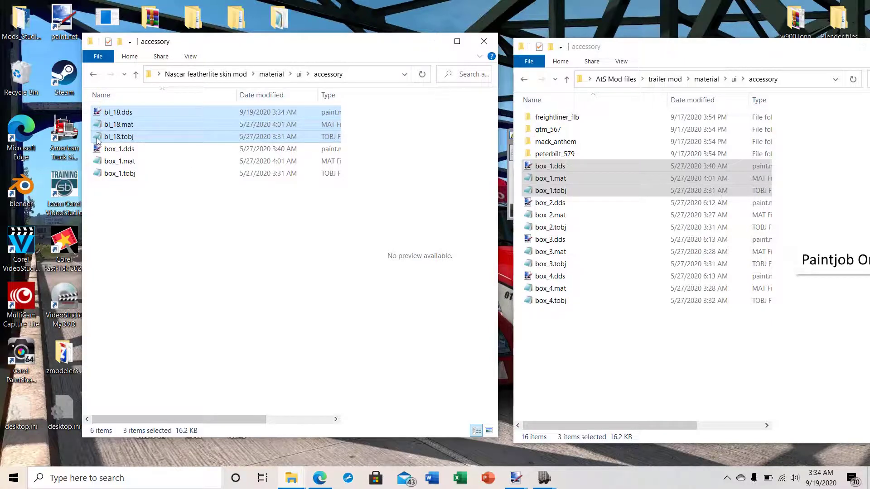
left_click(127, 255)
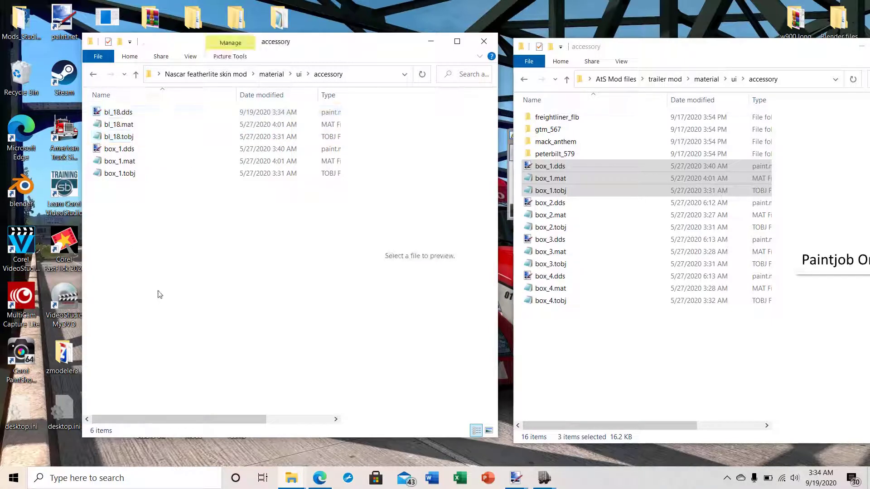
Step: Change the texture reference in bl_18.mat to bl_18.tobj, then save and close the file
double_click(112, 126)
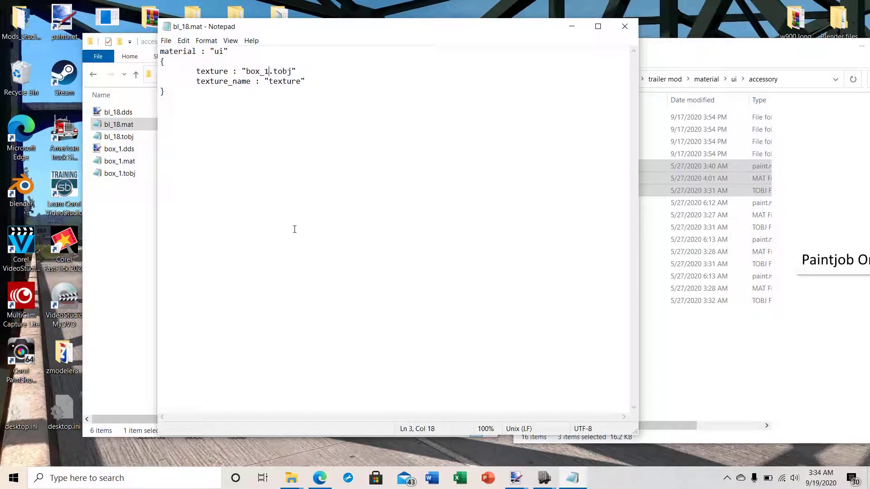
key("BackSpace")
key("BackSpace")
key("BackSpace")
key("BackSpace")
key("BackSpace")
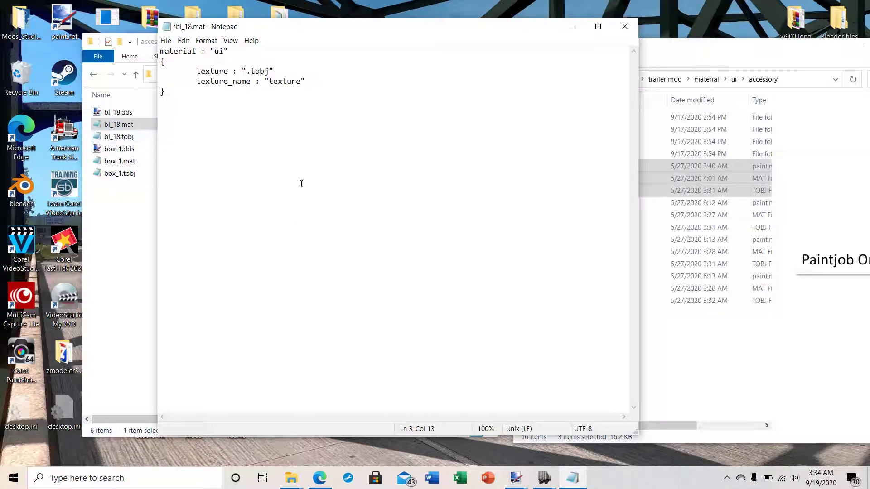
type("bl_18")
left_click(166, 40)
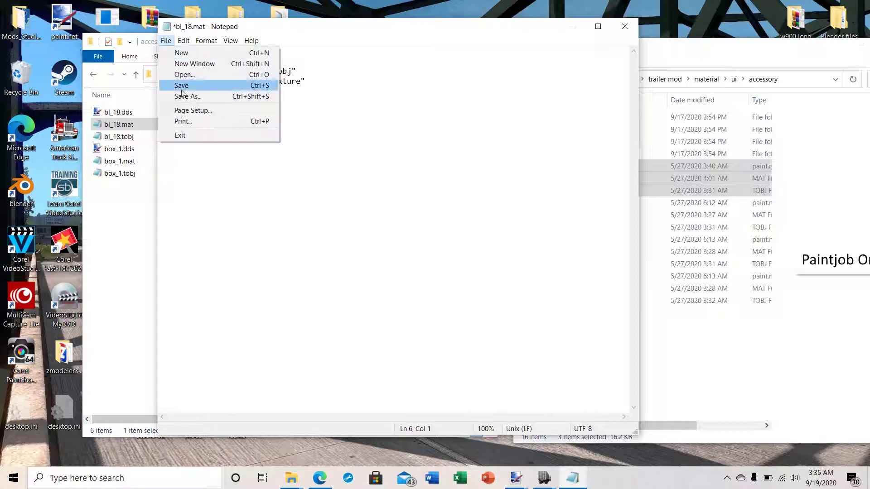
left_click(181, 86)
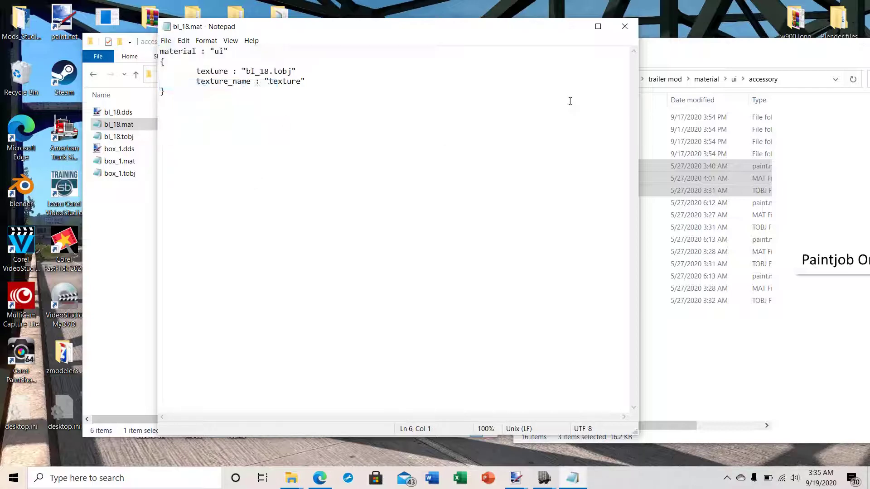
left_click(622, 21)
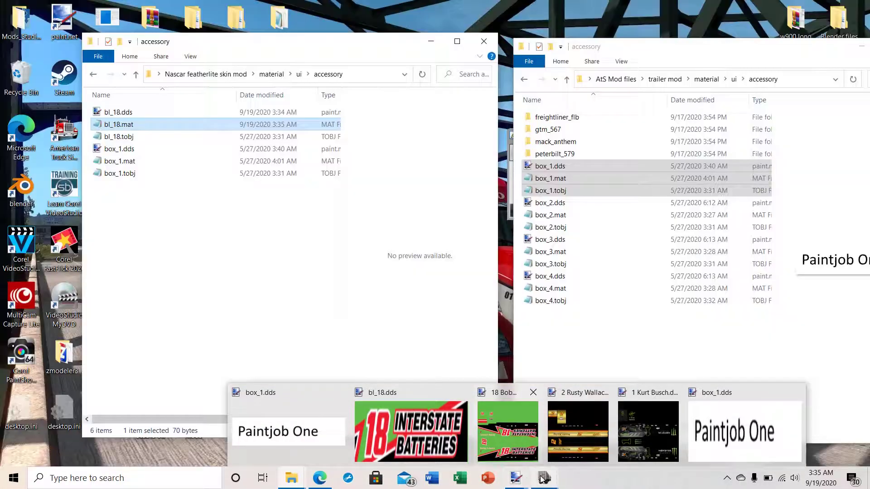
Step: Open bl_18.tobj from the Nascar featherlite skin mod's material/ui/accessory folder in the TOBJ File Editor
mouse_move(542, 479)
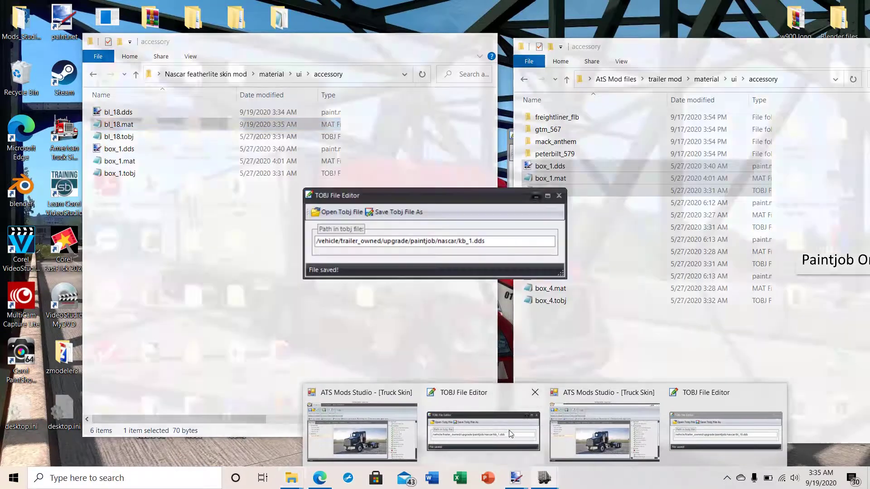
left_click(503, 428)
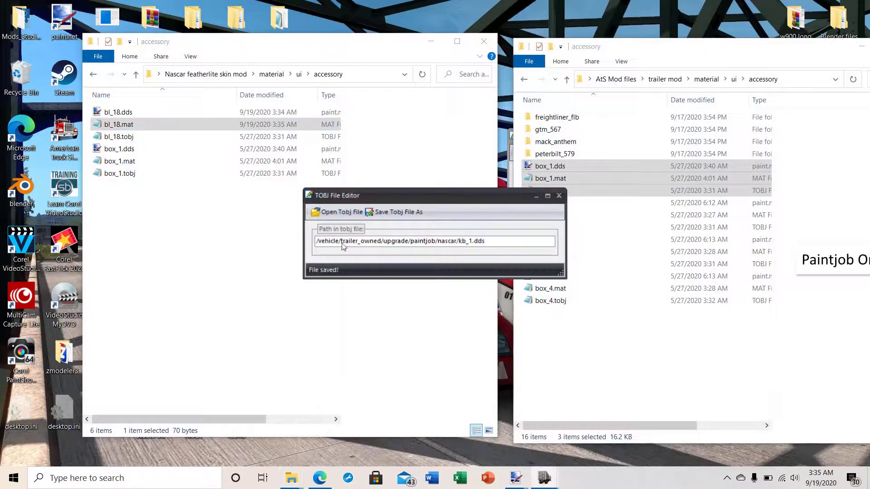
left_click(351, 213)
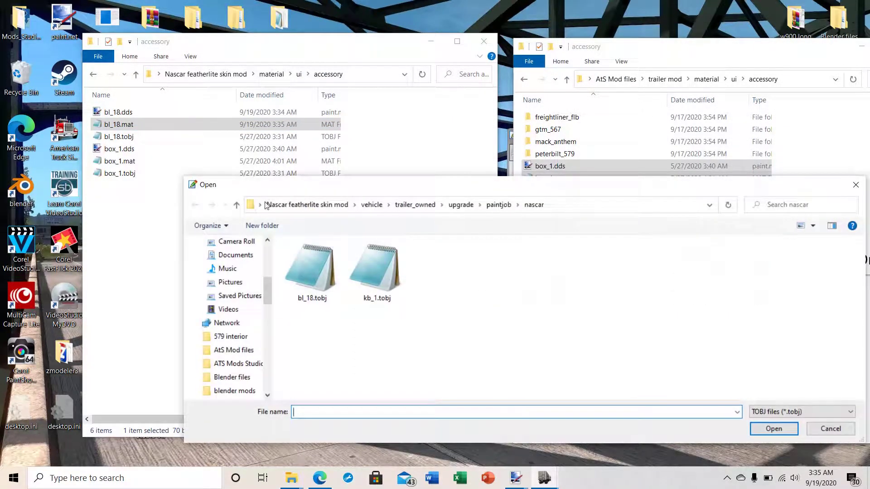
left_click(341, 208)
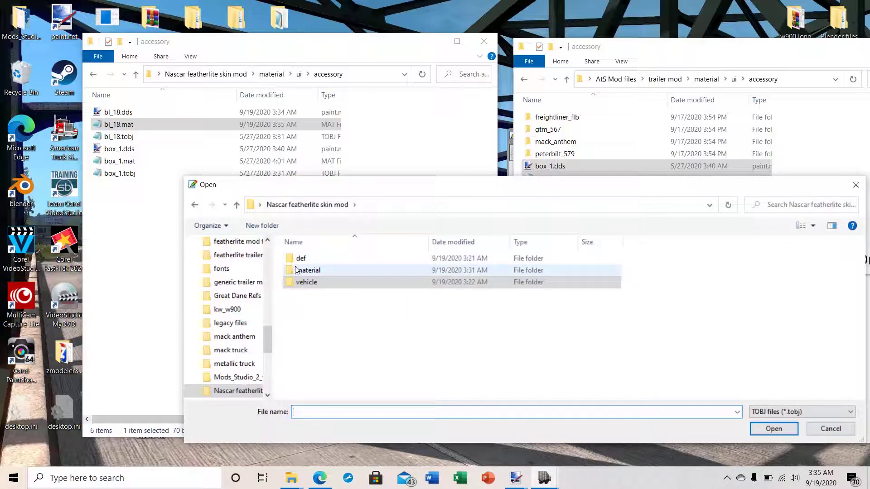
double_click(297, 270)
double_click(294, 263)
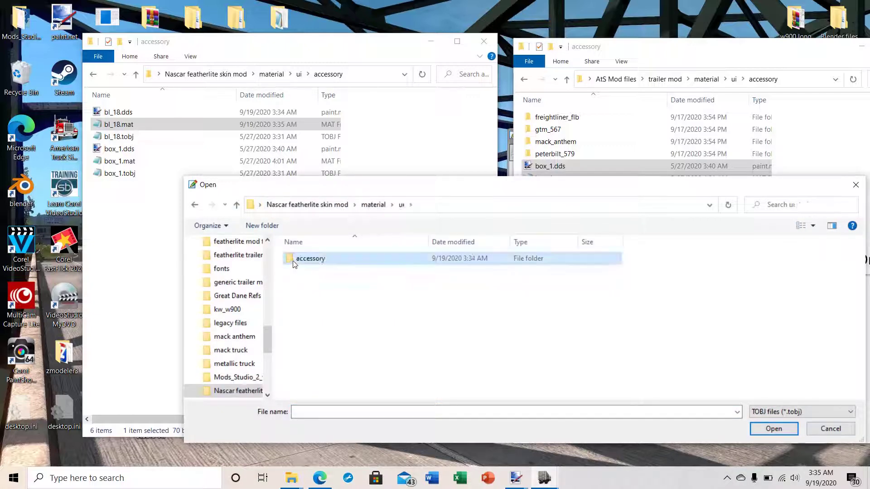
double_click(293, 263)
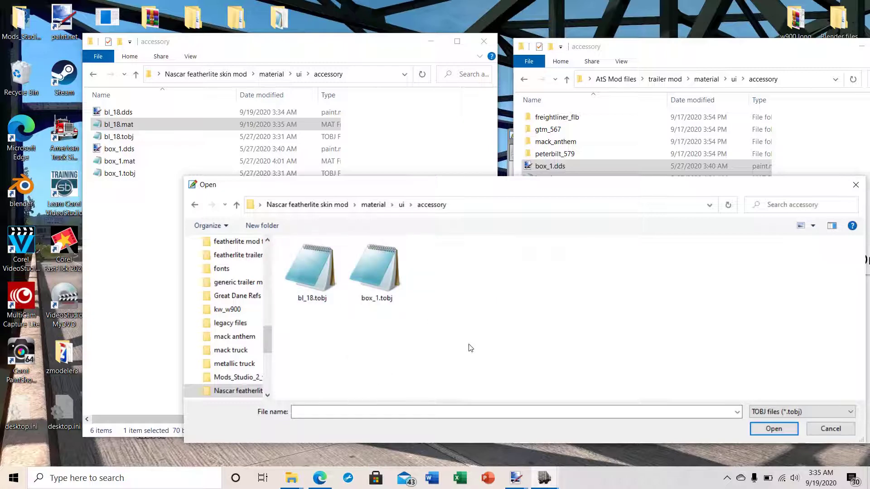
left_click(315, 276)
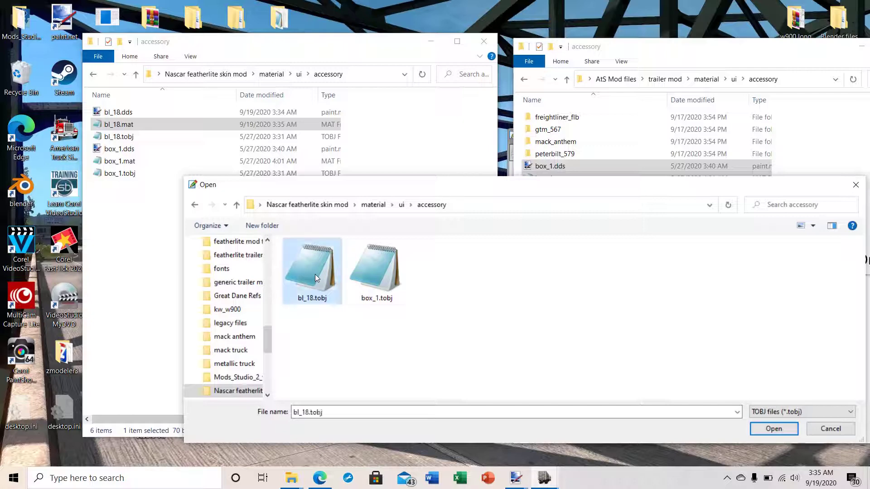
left_click(774, 429)
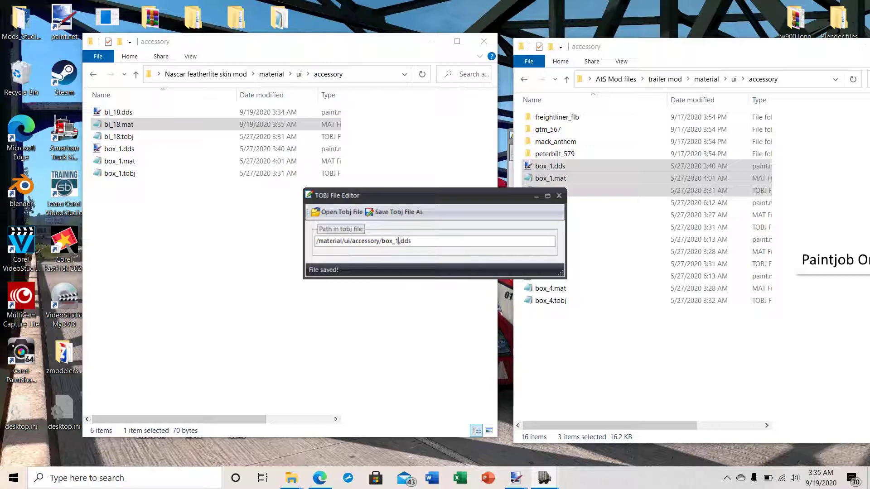
Step: Change the texture path in the open bl_18.tobj to /material/ui/accessory/bl_18.dds in the TOBJ File Editor
key("BackSpace")
key("BackSpace")
key("BackSpace")
key("BackSpace")
key("BackSpace")
type("bl_18")
left_click(394, 322)
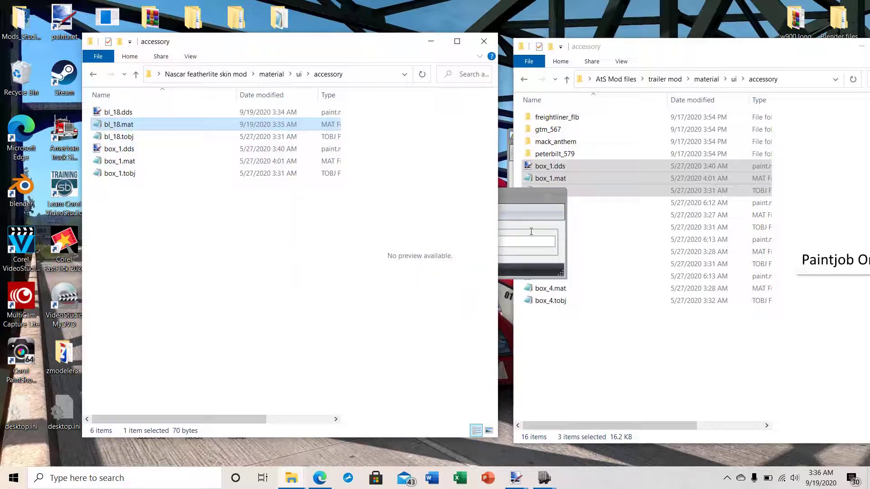
left_click(520, 197)
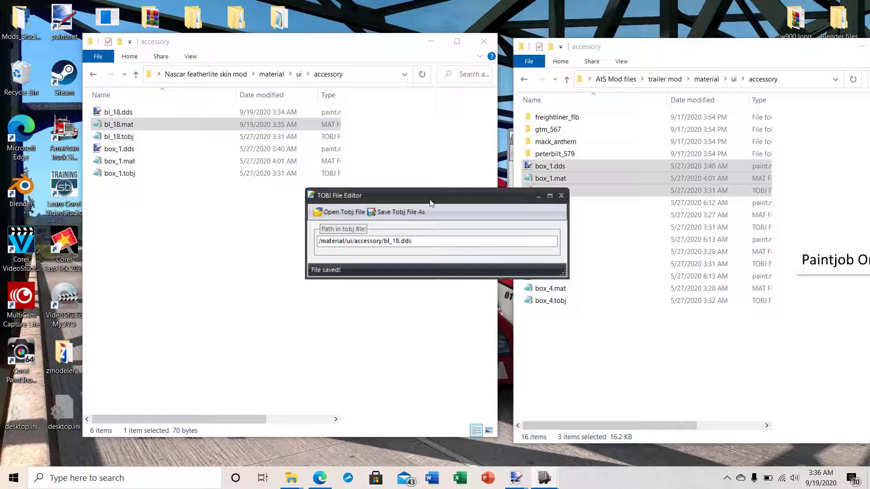
left_click_drag(440, 202, 497, 224)
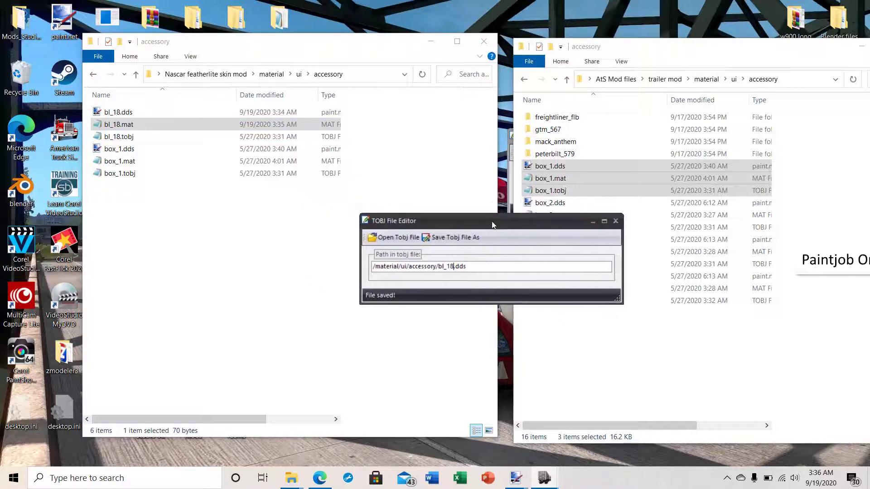
Step: Save the edited path over the existing bl_18.tobj, close the editor, and check the saved file in Notepad
left_click(445, 237)
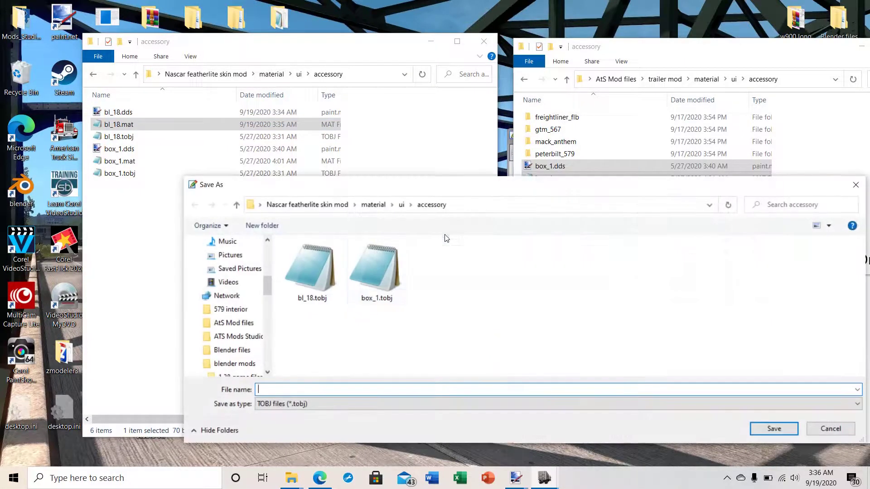
left_click(311, 273)
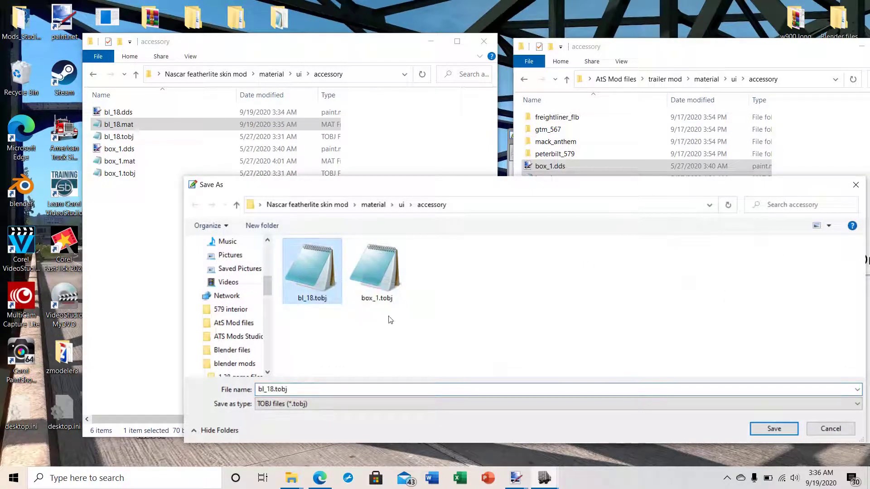
left_click(772, 428)
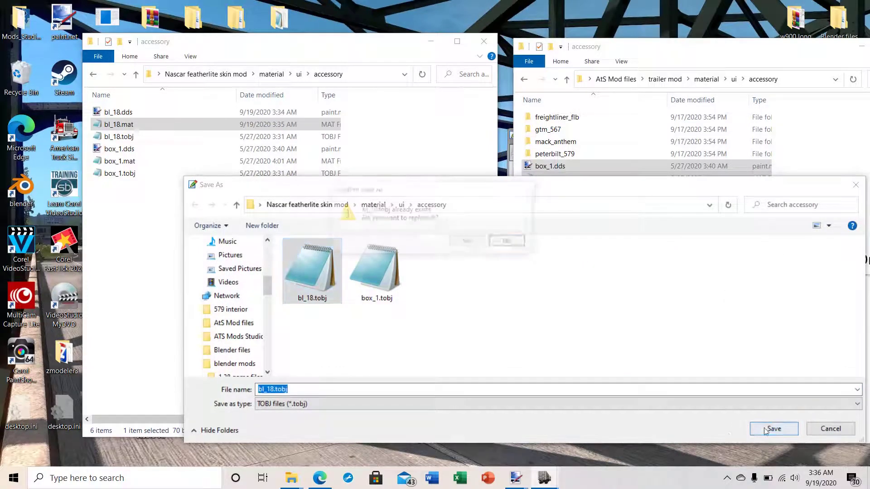
left_click(466, 243)
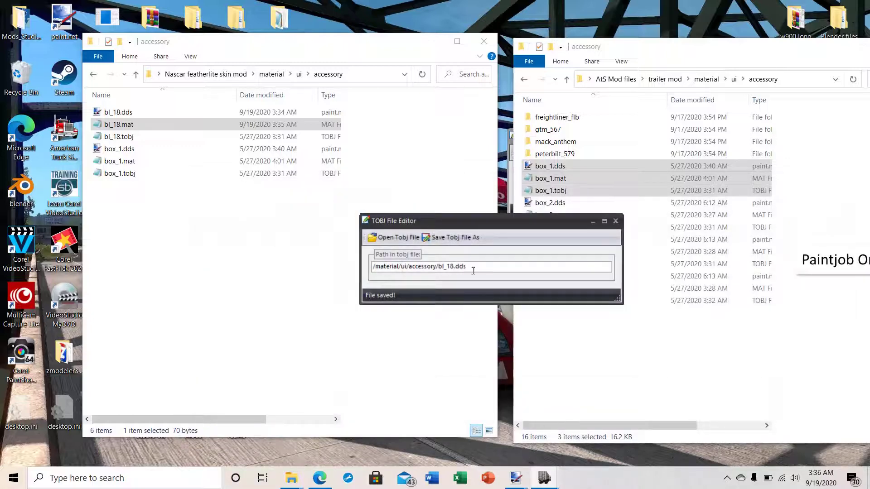
left_click(615, 221)
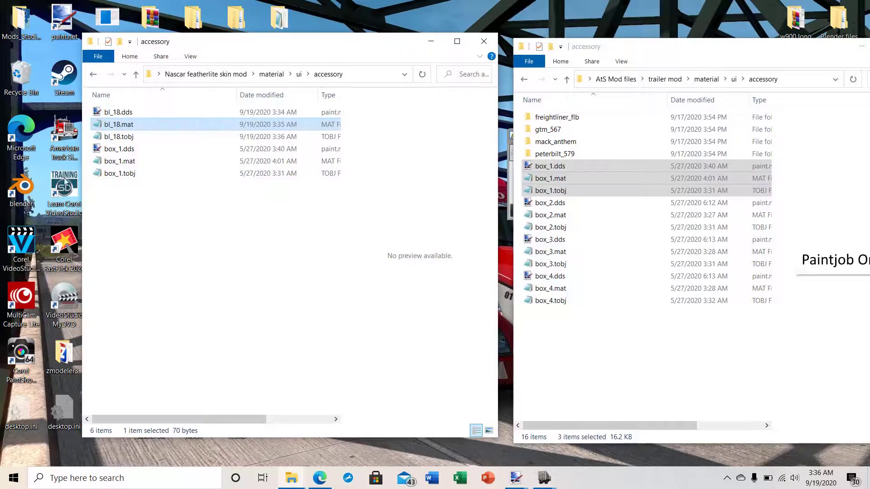
double_click(105, 137)
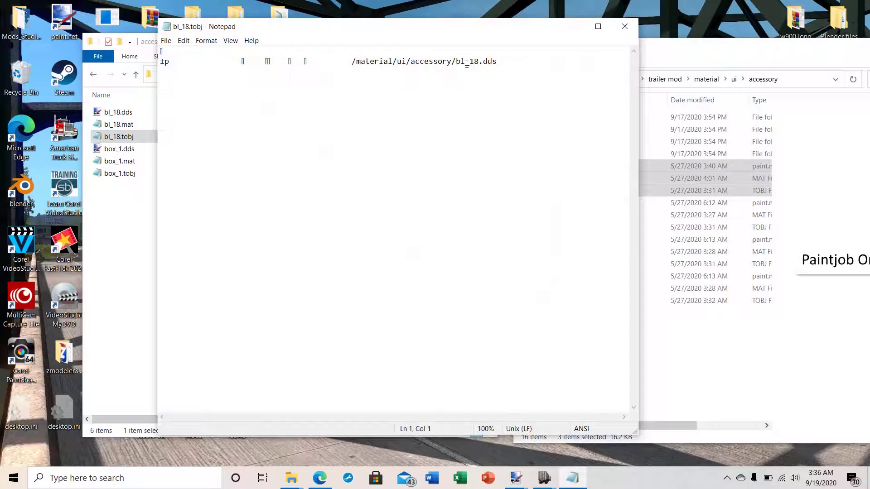
left_click(624, 26)
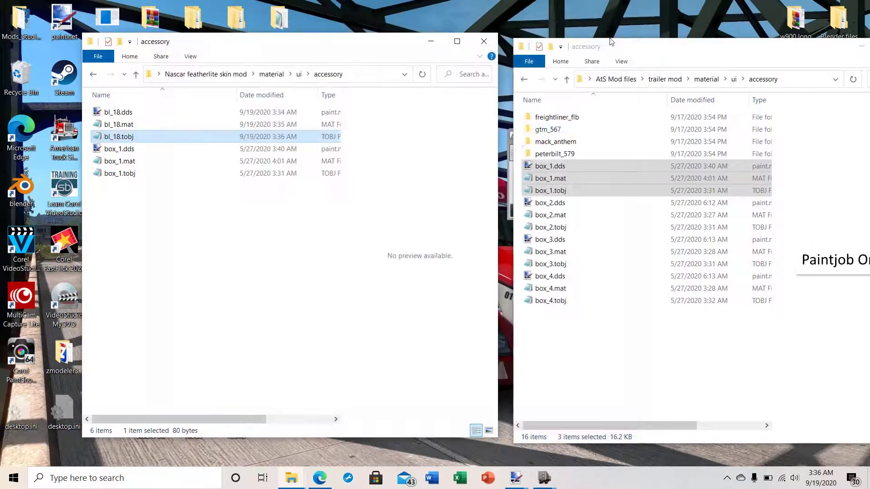
Step: Rename the box_1 .dds, .mat and .tobj files in the Nascar featherlite skin mod's accessory folder as kb_1
left_click(113, 222)
mouse_move(85, 151)
left_mouse_down()
mouse_move(91, 183)
mouse_move(168, 181)
left_mouse_up()
right_click(133, 165)
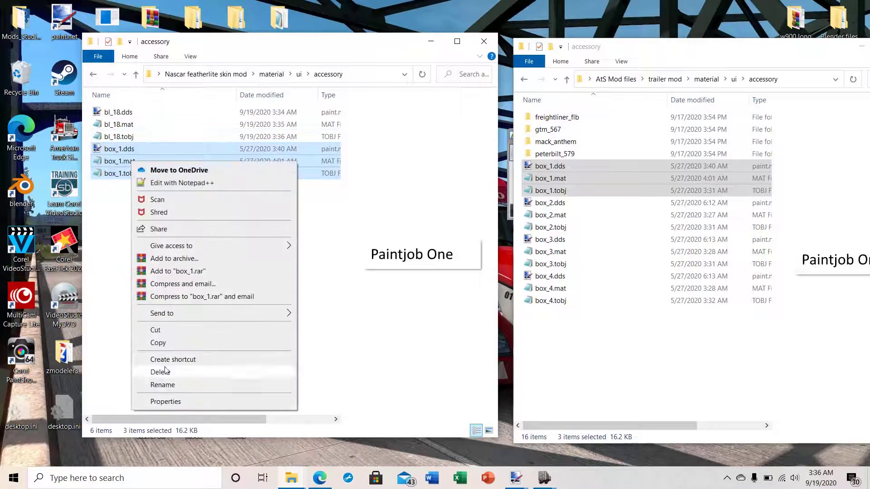
left_click(161, 385)
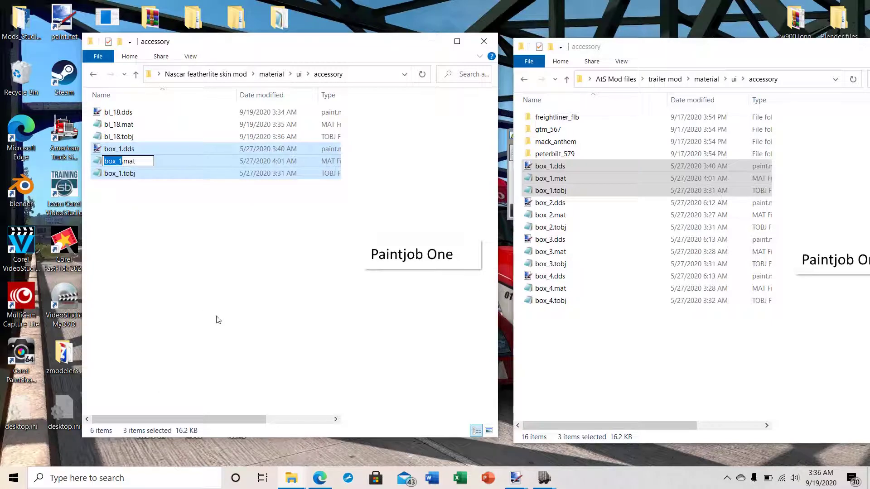
type("kb")
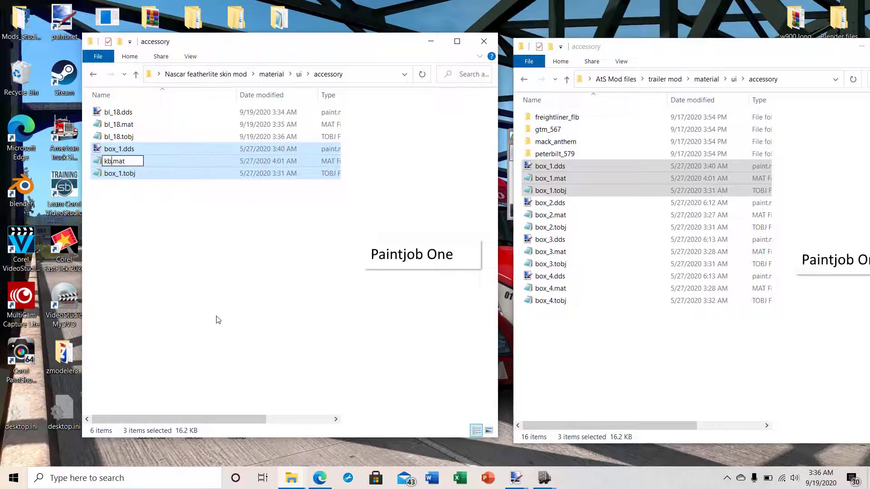
type("_1")
left_click(198, 316)
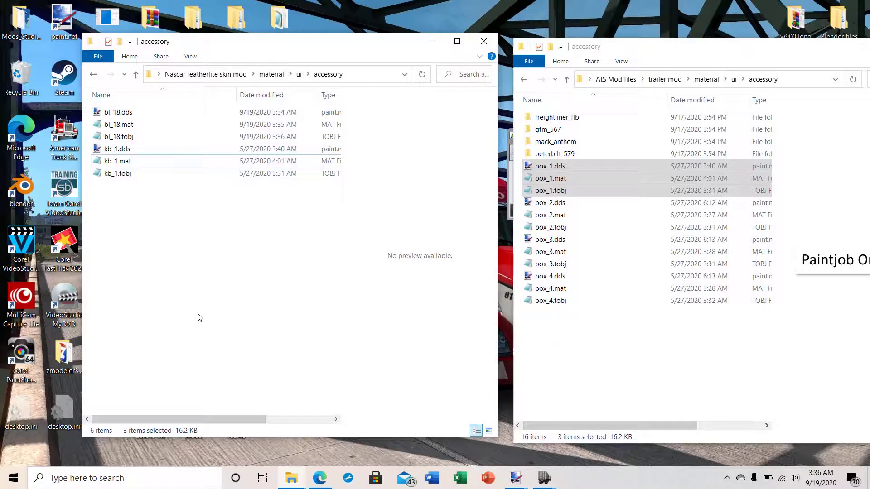
Step: Change the texture reference in kb_1.mat to kb_1.tobj, then save and close the file
double_click(110, 163)
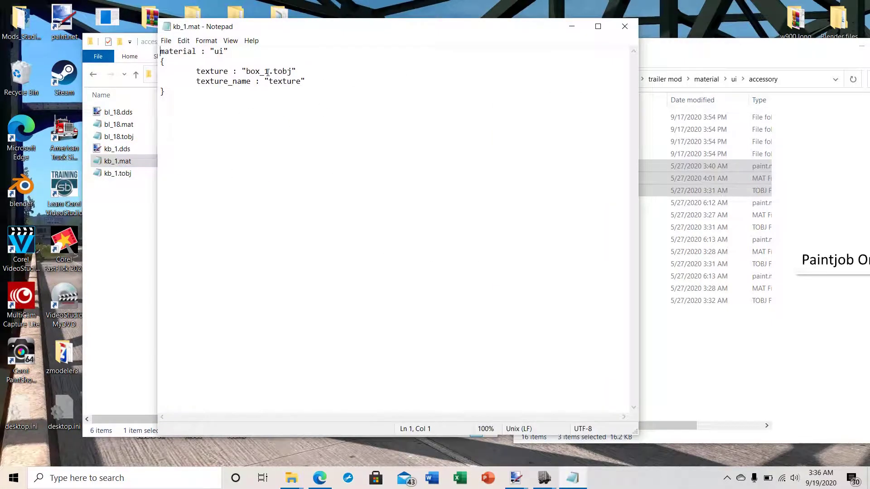
key("BackSpace")
key("BackSpace")
key("BackSpace")
key("BackSpace")
key("BackSpace")
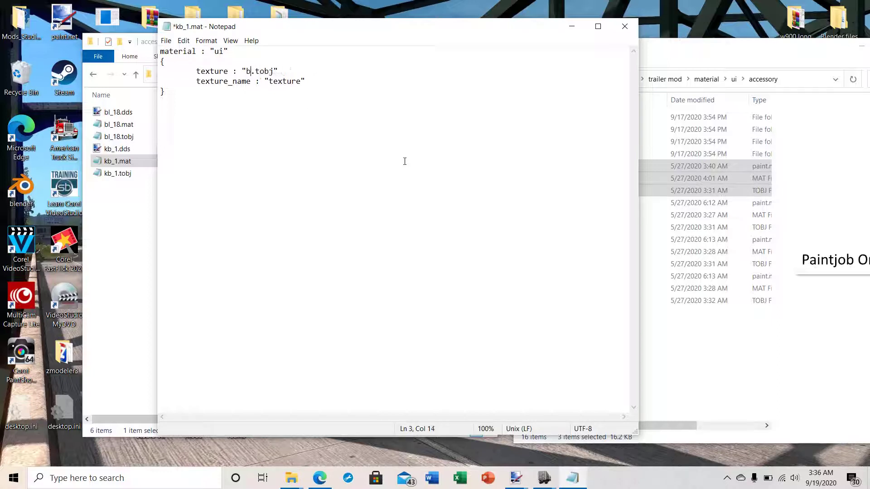
type("kb_")
type("1")
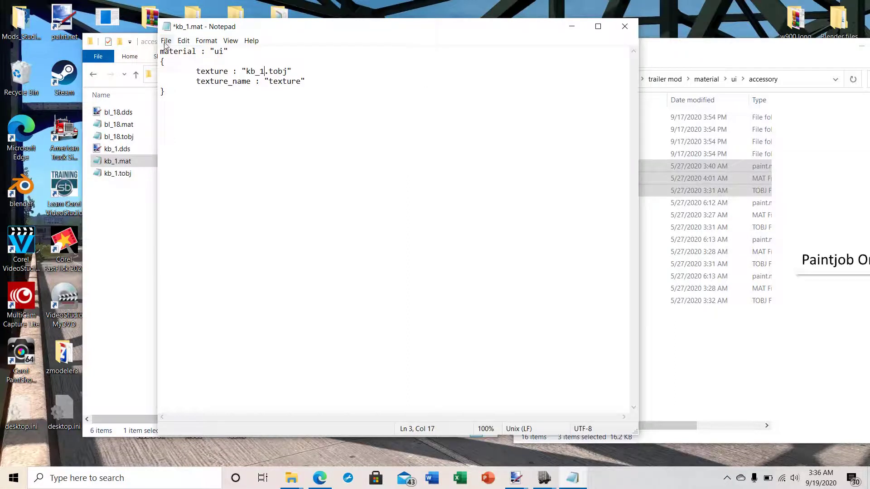
left_click(166, 41)
left_click(182, 85)
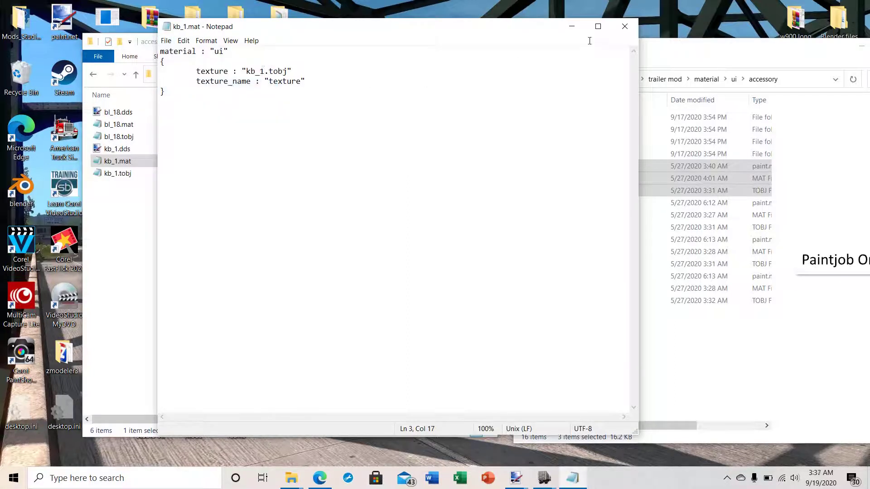
left_click(624, 27)
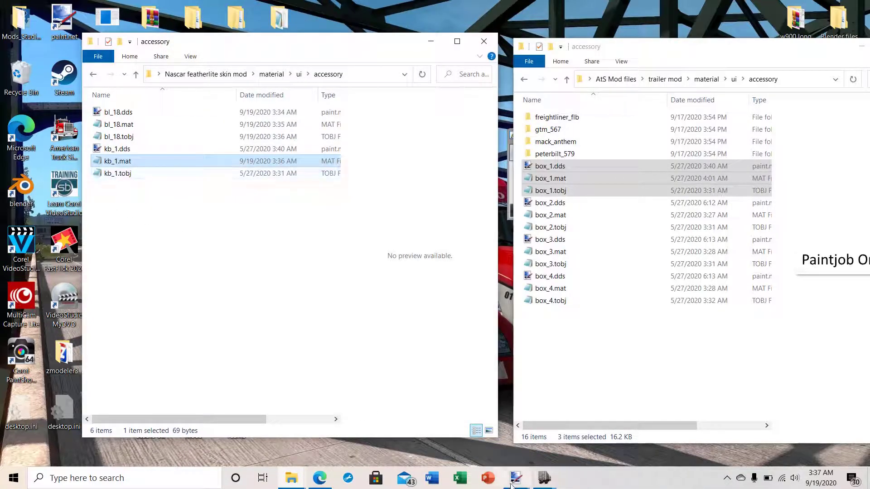
Step: Switch to the TOBJ File Editor and open kb_1.tobj from the Nascar featherlite skin mod's accessory folder
mouse_move(546, 481)
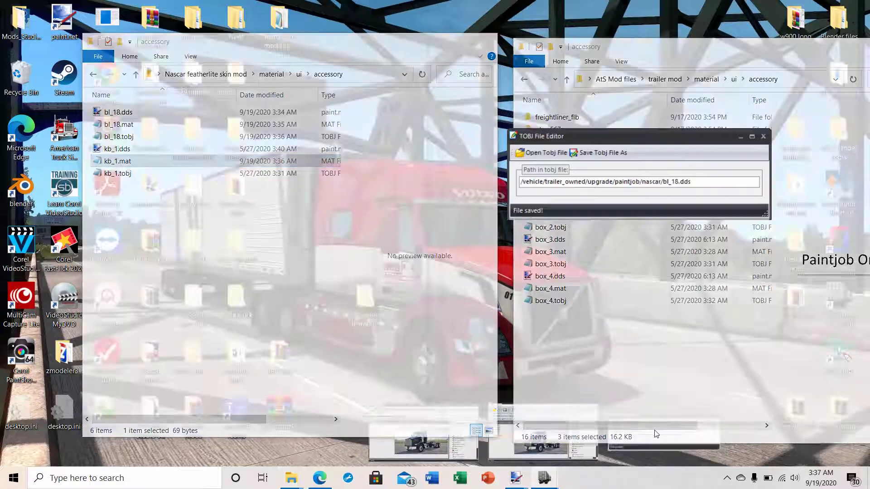
left_click(661, 441)
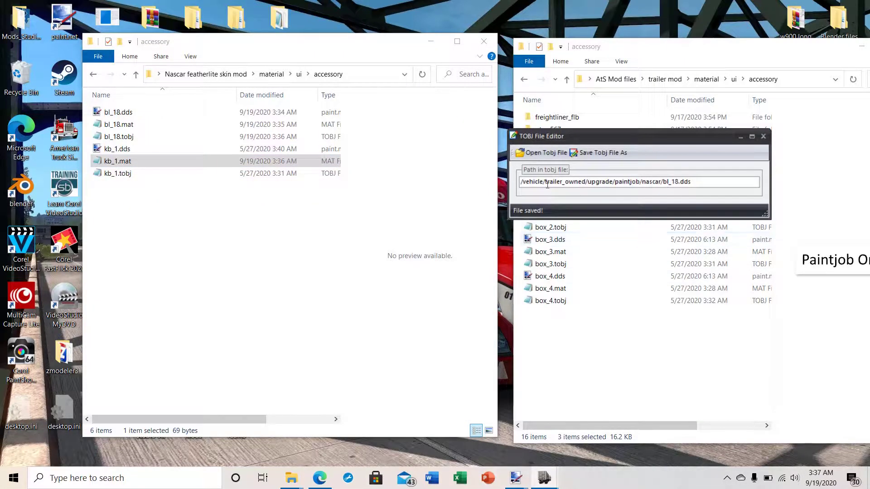
left_click(554, 153)
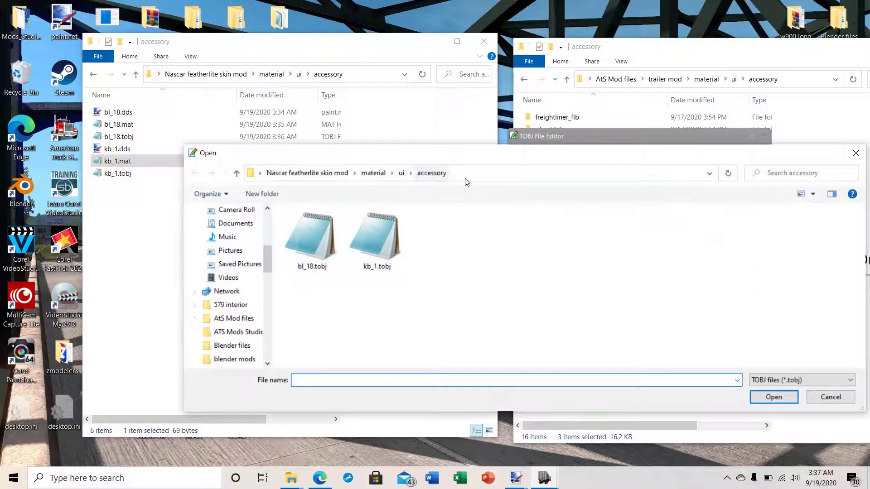
left_click(379, 247)
left_click(773, 397)
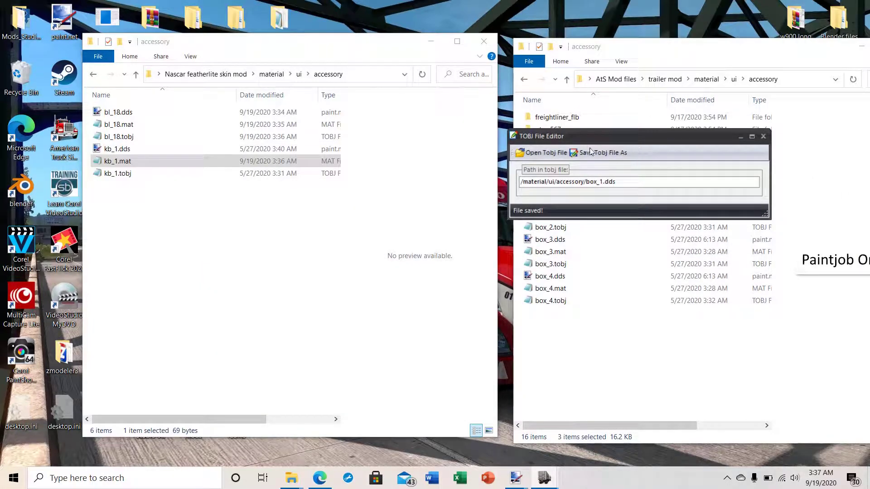
Step: Change the texture path in the open kb_1.tobj to /material/ui/accessory/kb_1.dds
left_click_drag(618, 141, 281, 231)
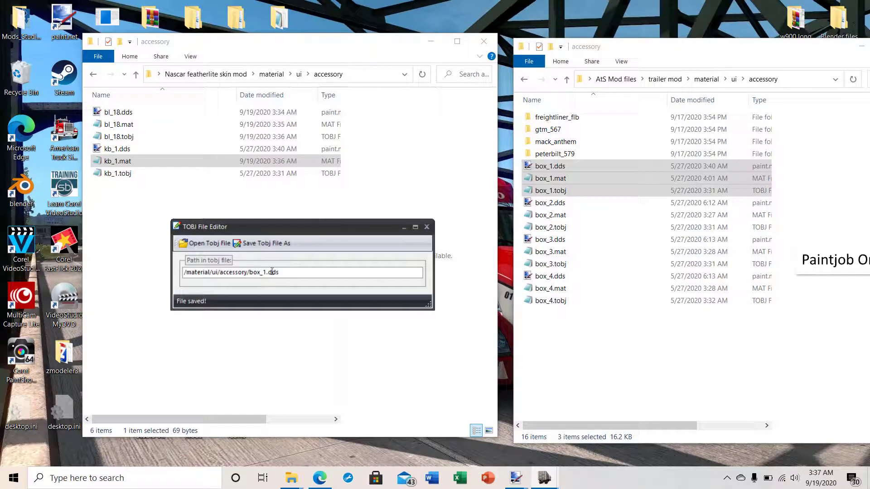
key("BackSpace")
key("BackSpace")
key("BackSpace")
key("BackSpace")
key("BackSpace")
Step: Save the edited path over the existing kb_1.tobj in the accessory folder and close the TOBJ File Editor
left_click(254, 241)
left_click(375, 265)
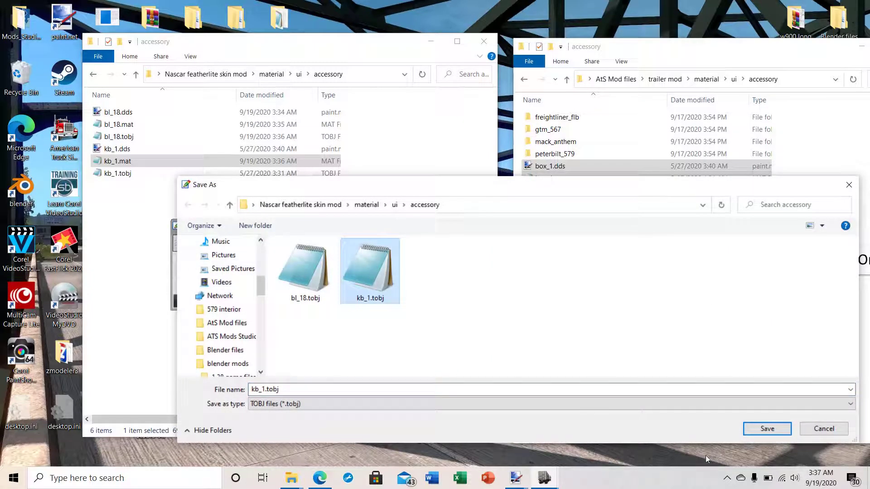
left_click(761, 429)
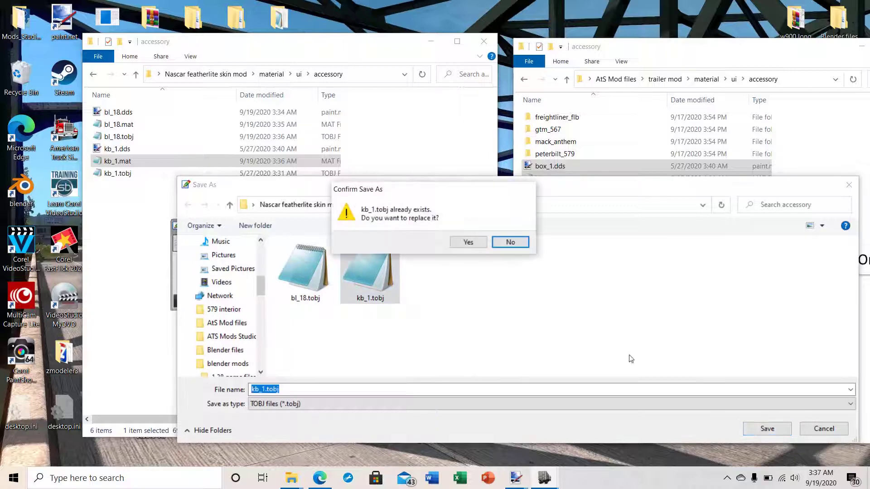
left_click(468, 242)
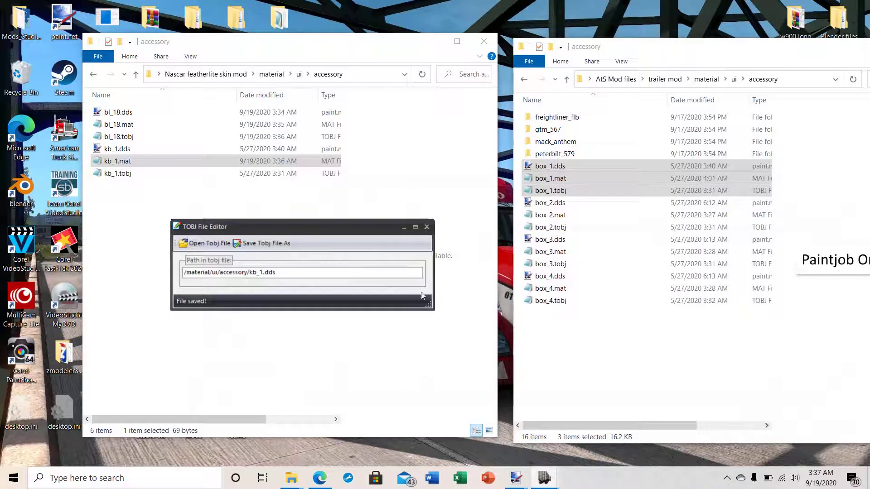
left_click(426, 227)
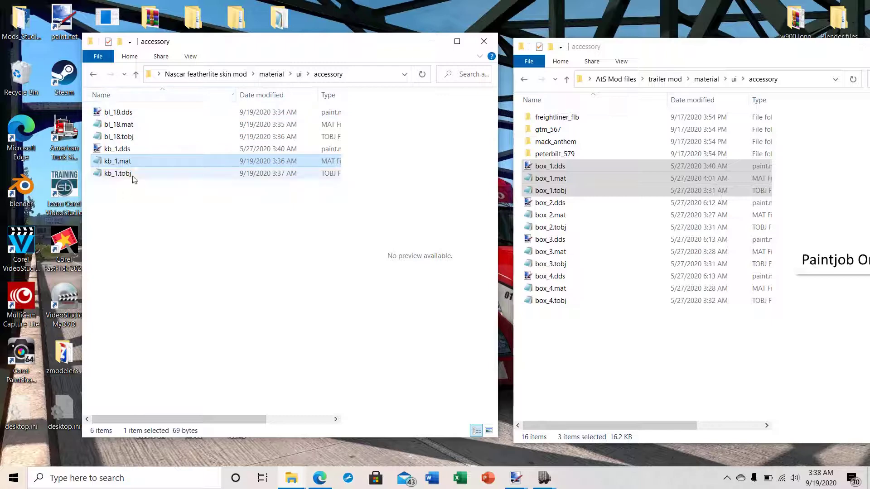
Step: Return to the Nascar featherlite skin mod's root folder and open its def folder
left_click(135, 75)
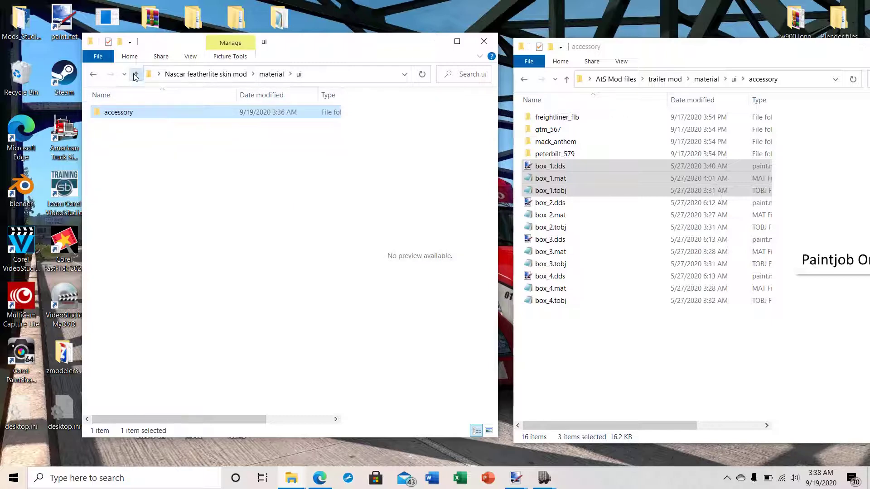
left_click(135, 74)
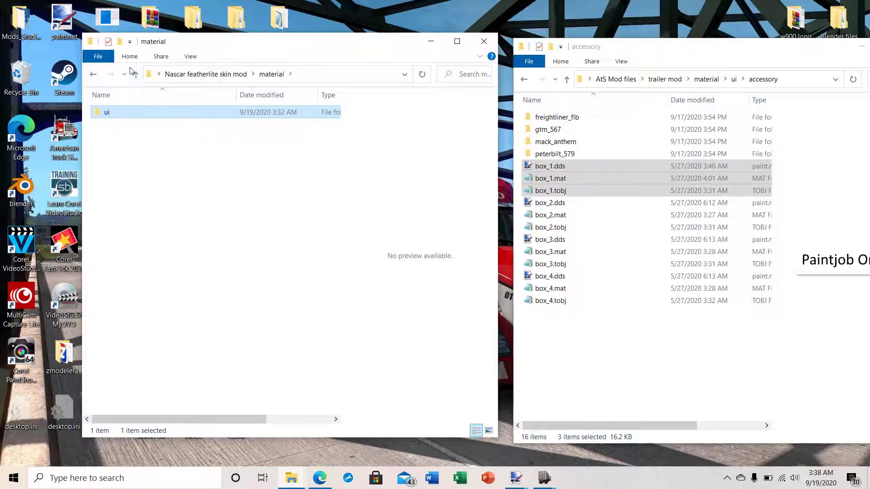
left_click(136, 74)
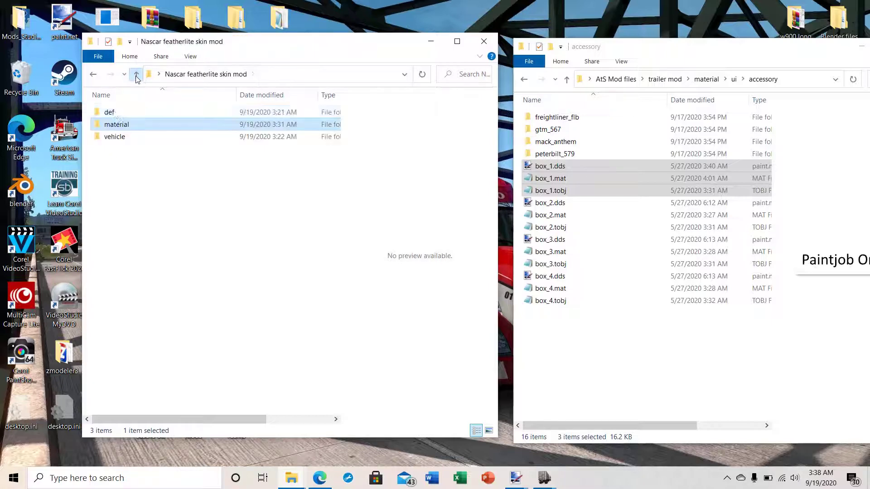
double_click(100, 113)
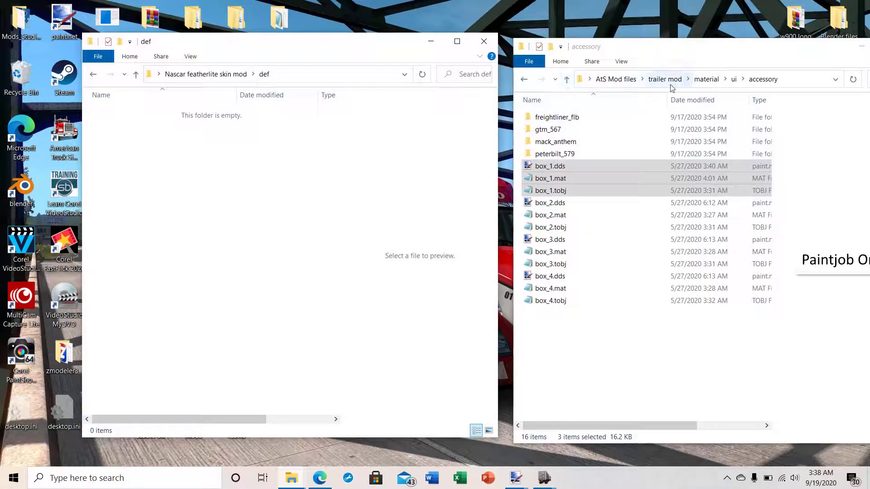
Step: Open the def folder of the reference trailer mod in AtS Mod files
left_click(615, 79)
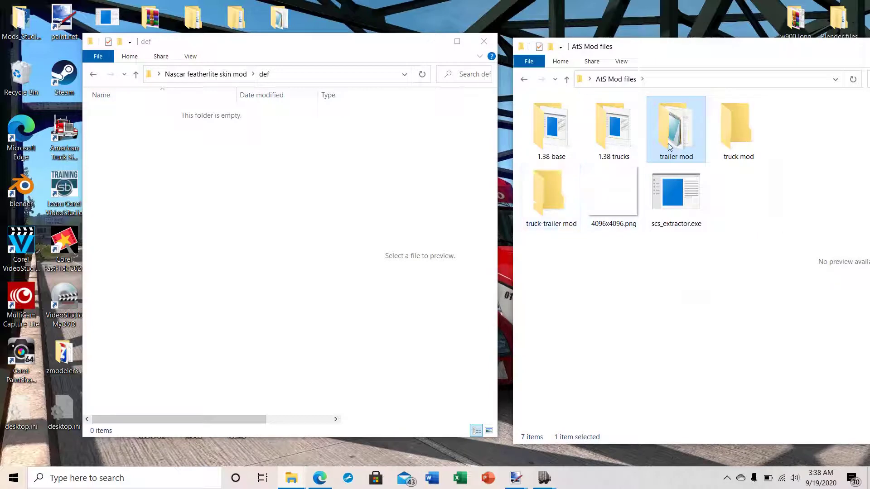
double_click(671, 147)
double_click(544, 117)
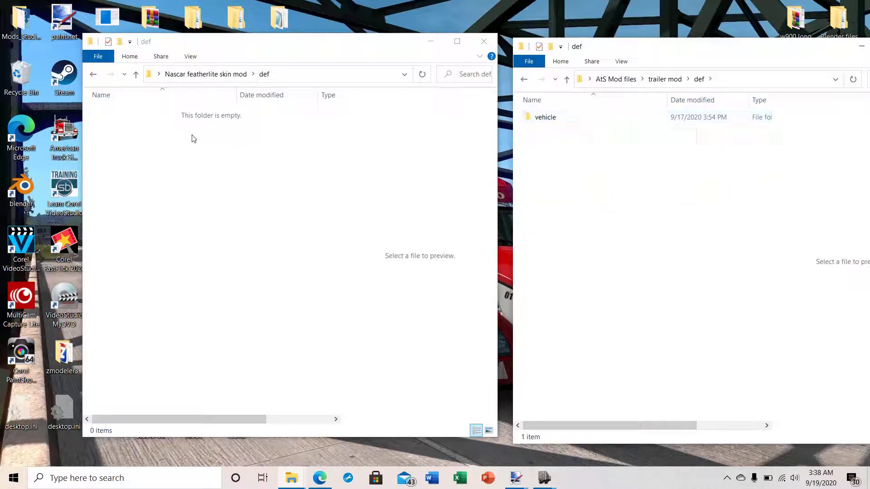
Step: Create a folder named vehicle inside the Nascar featherlite skin mod's def folder and open it
right_click(110, 149)
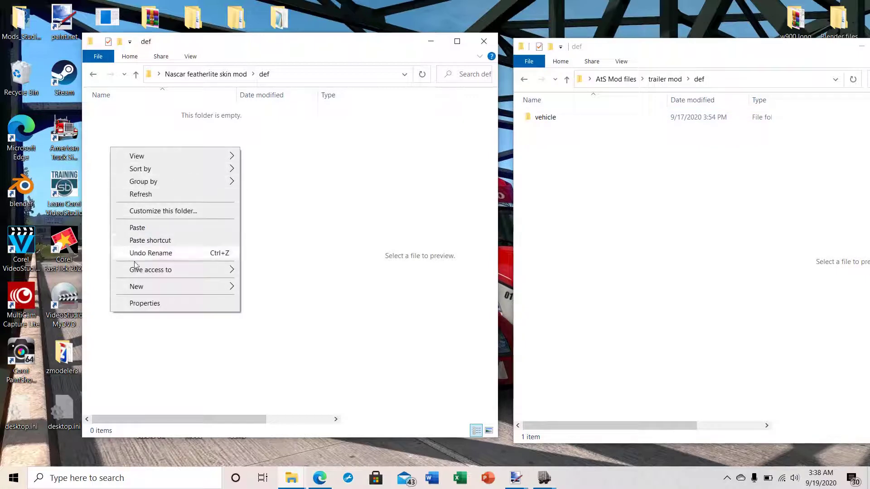
mouse_move(172, 291)
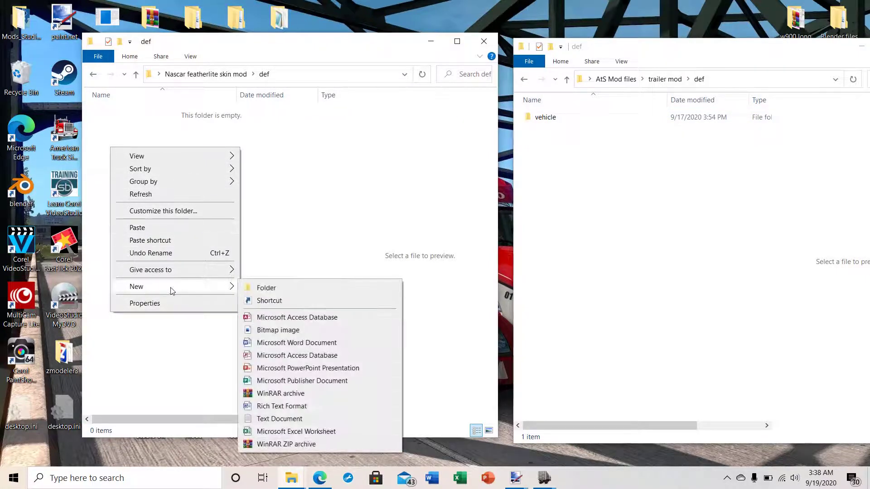
left_click(285, 288)
type("v")
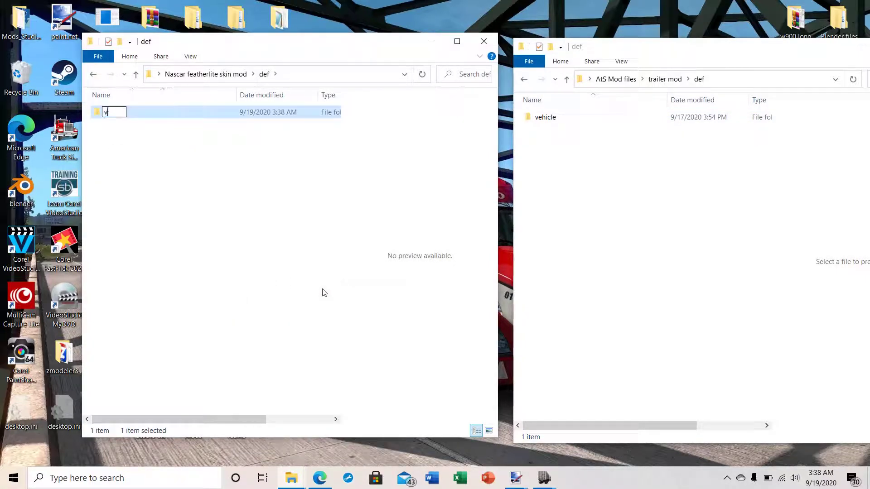
type("ehicle")
left_click(178, 151)
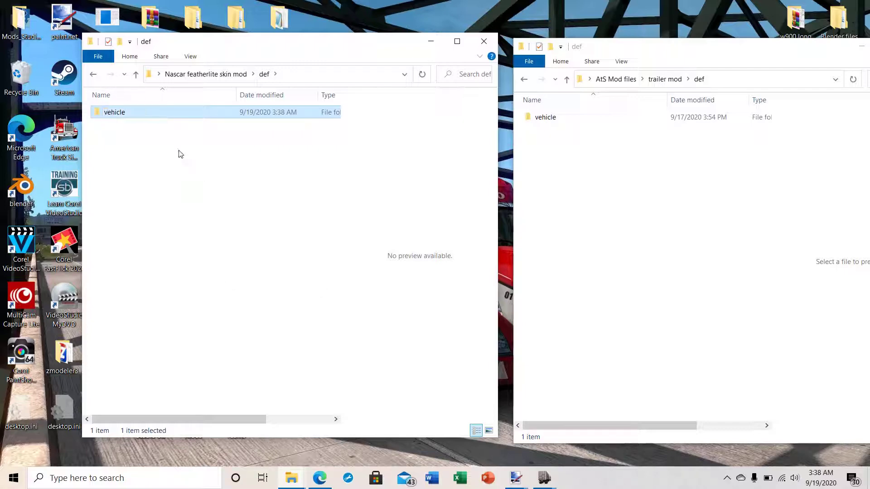
double_click(99, 114)
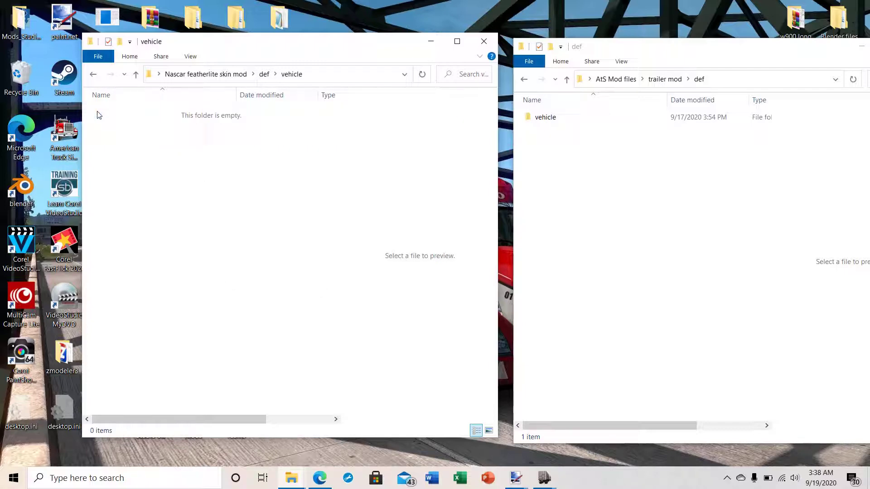
Step: Following the reference mod's vehicle folder, create a trailer_owned folder in the skin mod's vehicle folder and open trailer_owned in both mods
double_click(529, 118)
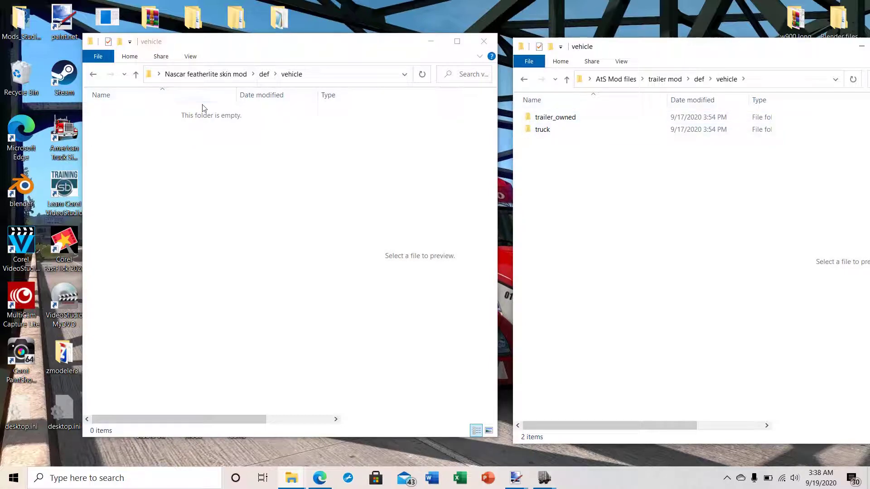
right_click(103, 168)
mouse_move(141, 307)
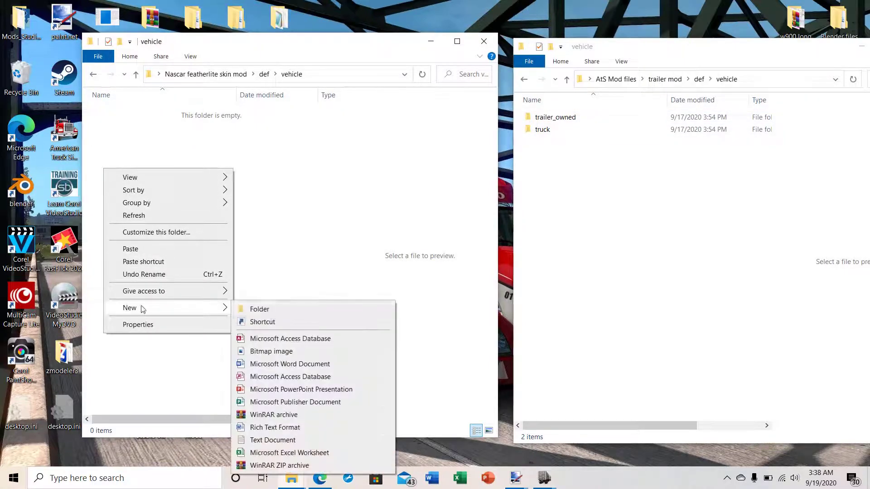
left_click(270, 311)
type("t")
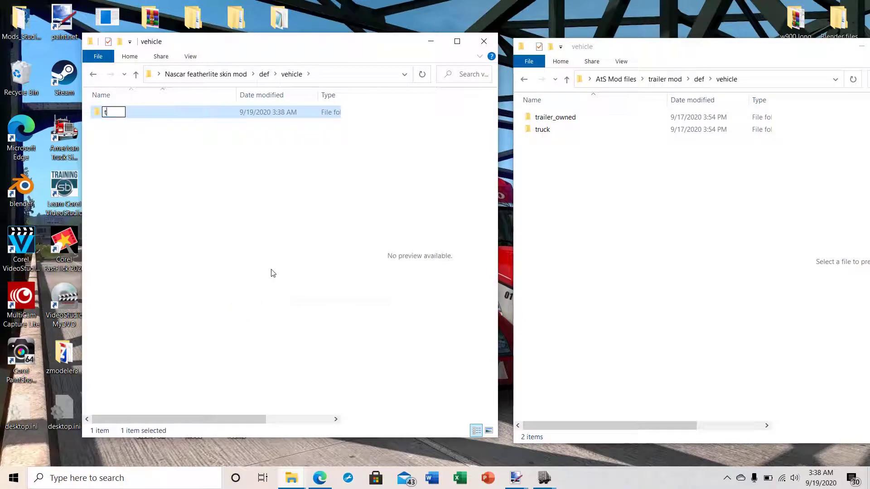
type("railer_owned")
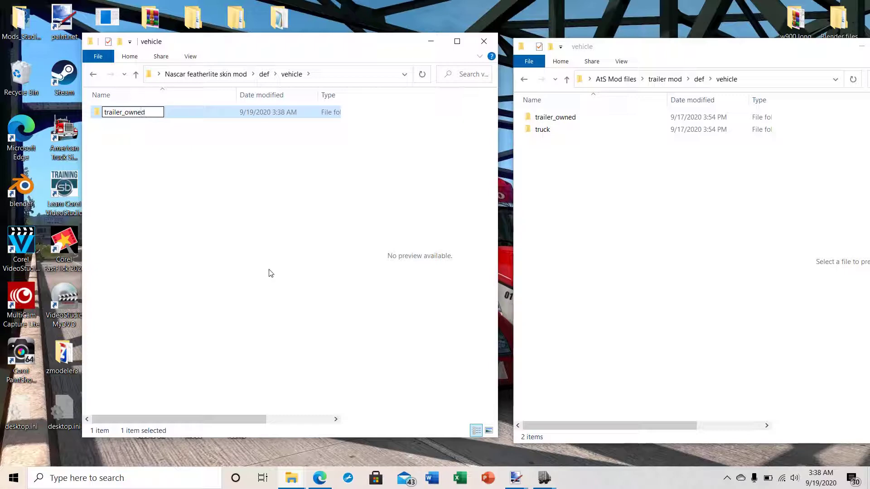
left_click(139, 170)
double_click(540, 119)
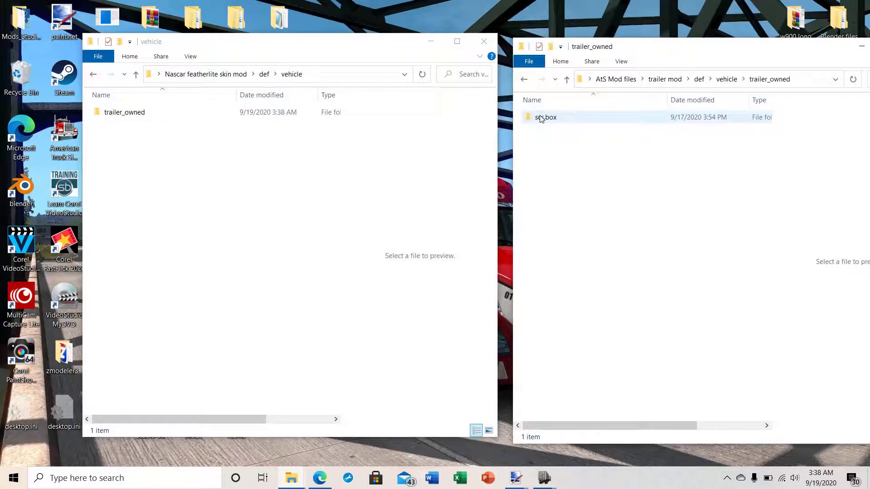
double_click(95, 111)
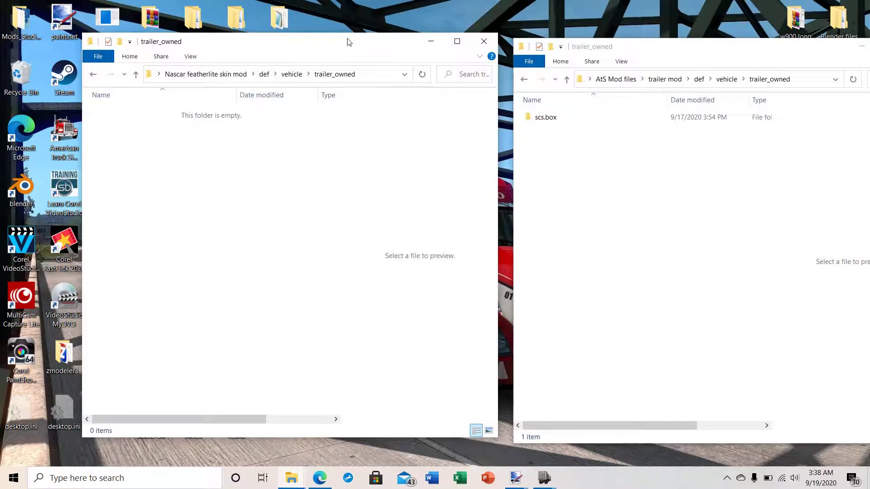
Step: Move the two trailer_owned windows aside to uncover the desktop folders, and check the blender projects folder before closing it
mouse_move(349, 42)
left_mouse_down()
mouse_move(406, 48)
mouse_move(362, 49)
left_mouse_up()
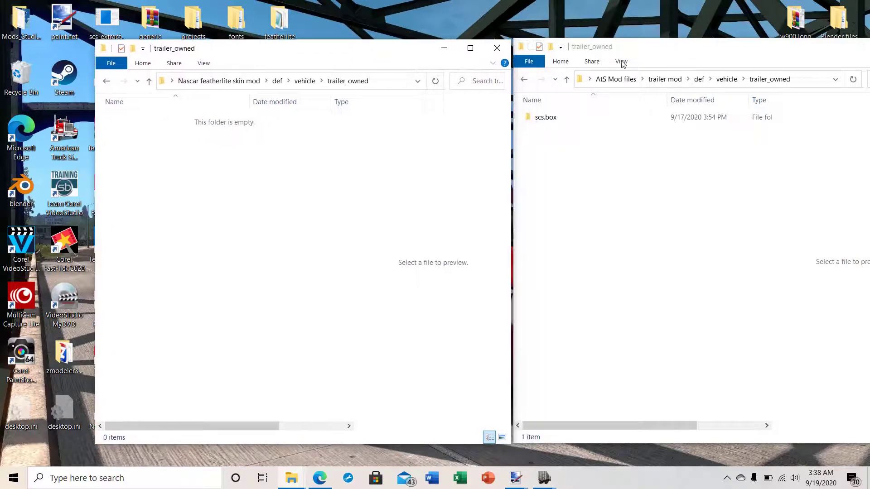
left_click_drag(684, 53, 740, 52)
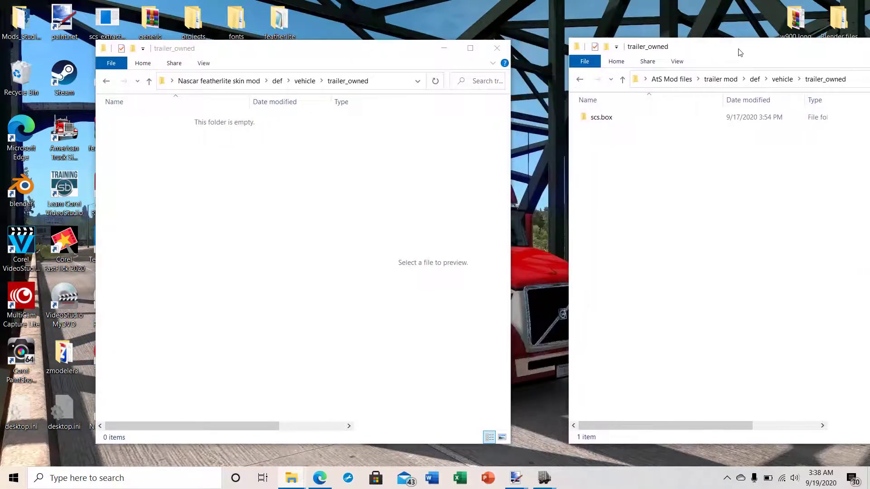
left_click(287, 45)
left_click_drag(288, 44, 534, 47)
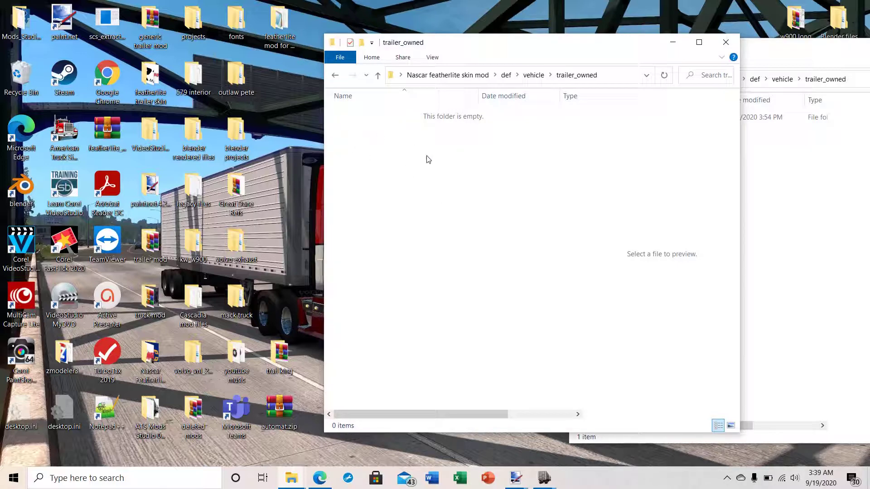
left_click_drag(504, 45, 555, 46)
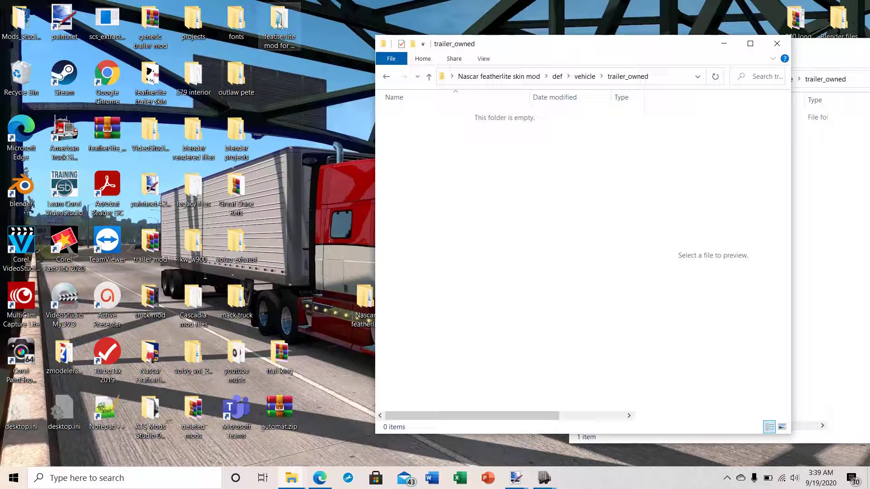
double_click(231, 126)
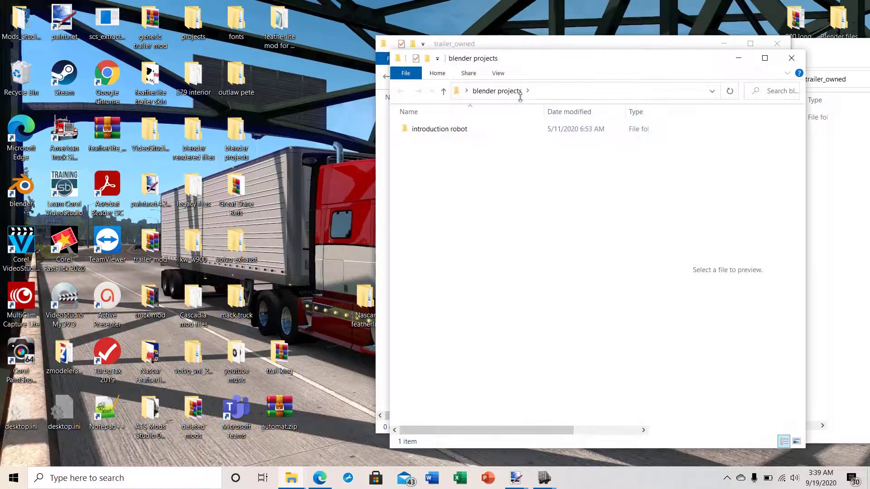
left_click(791, 58)
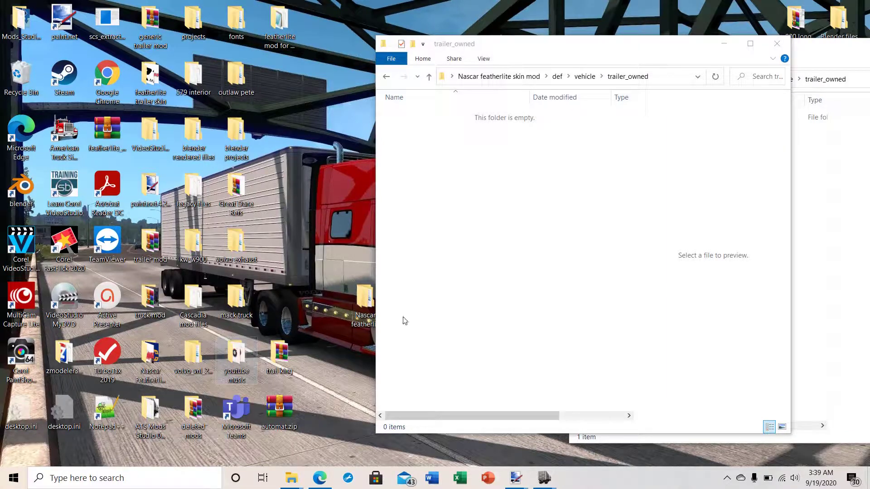
Step: Open the featherlite_V5 folder in the featherlite trailer mod of the desktop projects folder, beside the skin mod's trailer_owned folder
left_click_drag(596, 46, 714, 49)
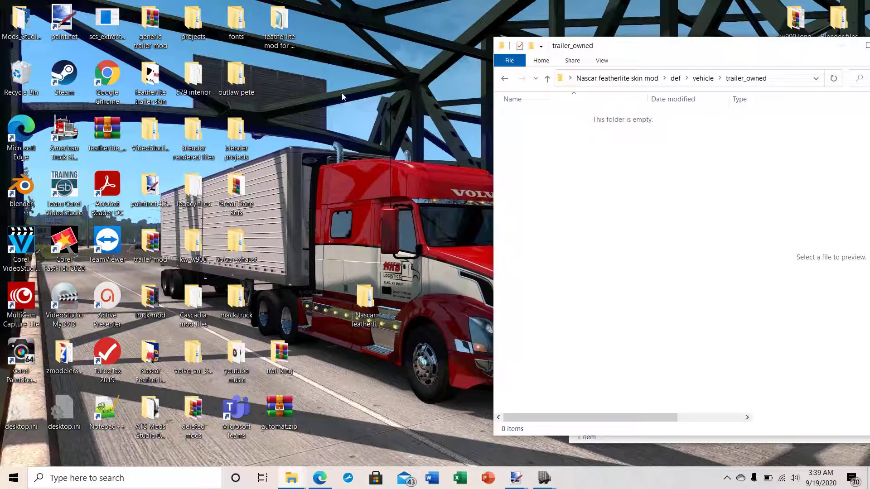
double_click(193, 19)
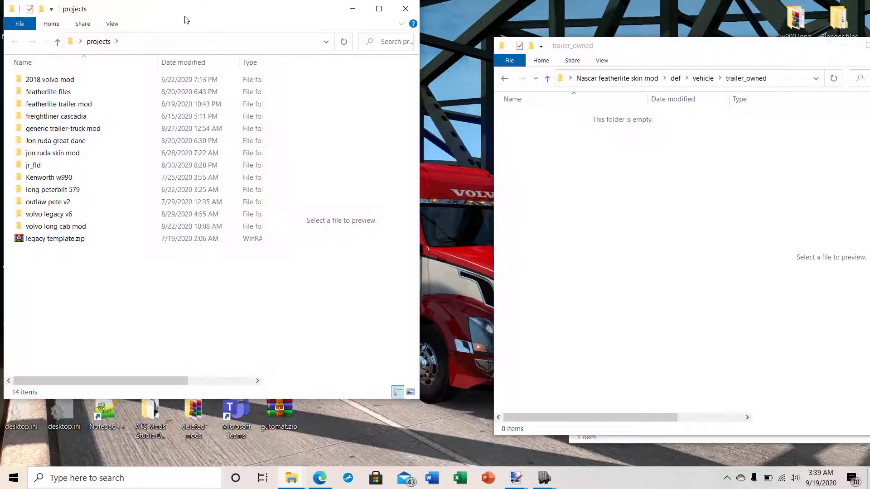
double_click(47, 104)
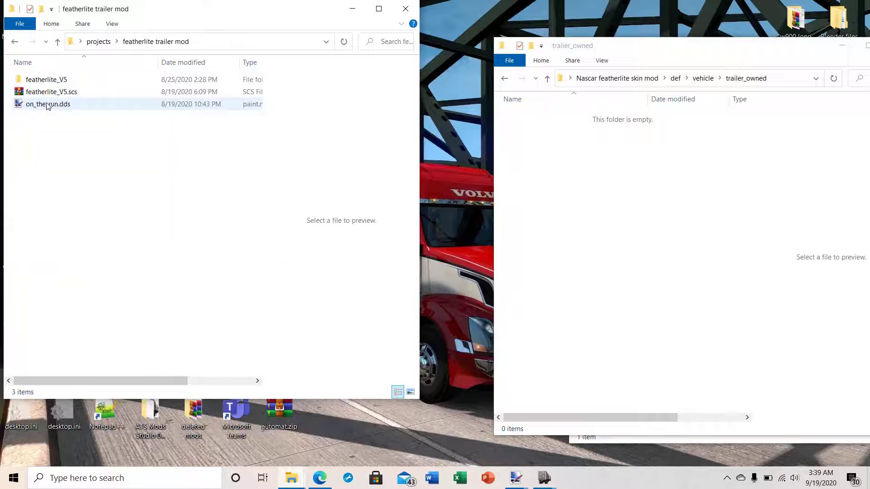
left_click_drag(213, 13, 256, 60)
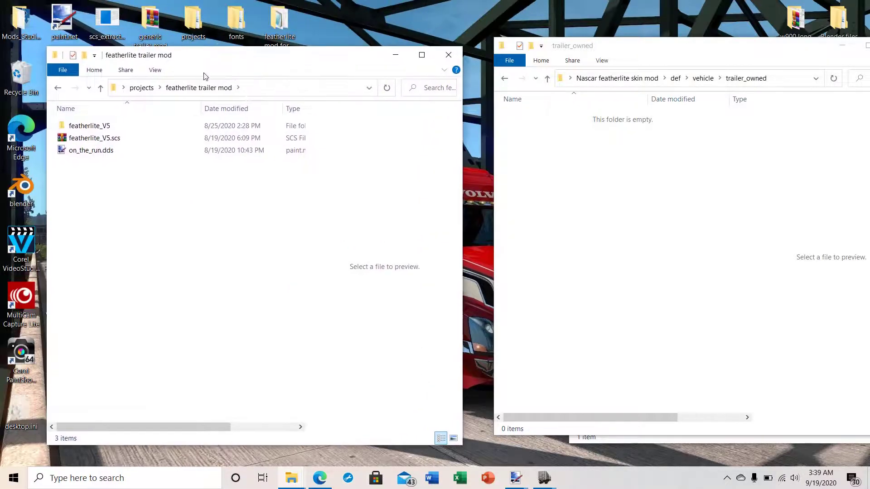
left_click(66, 126)
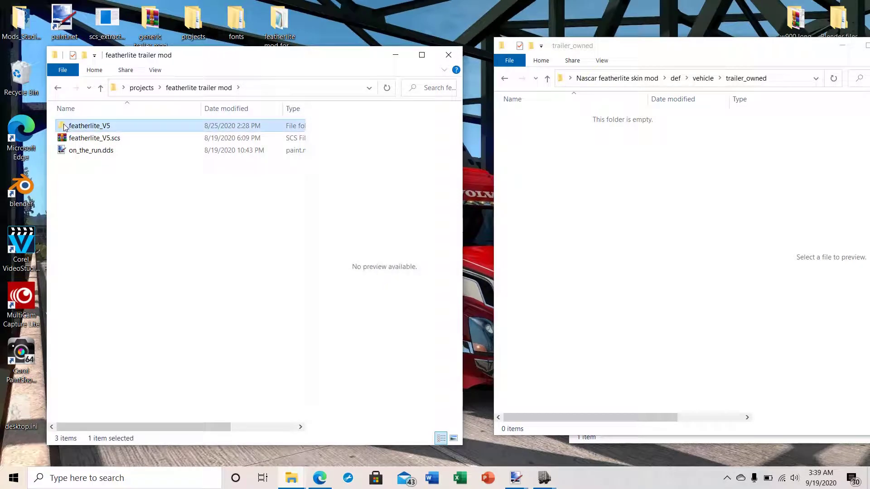
double_click(65, 127)
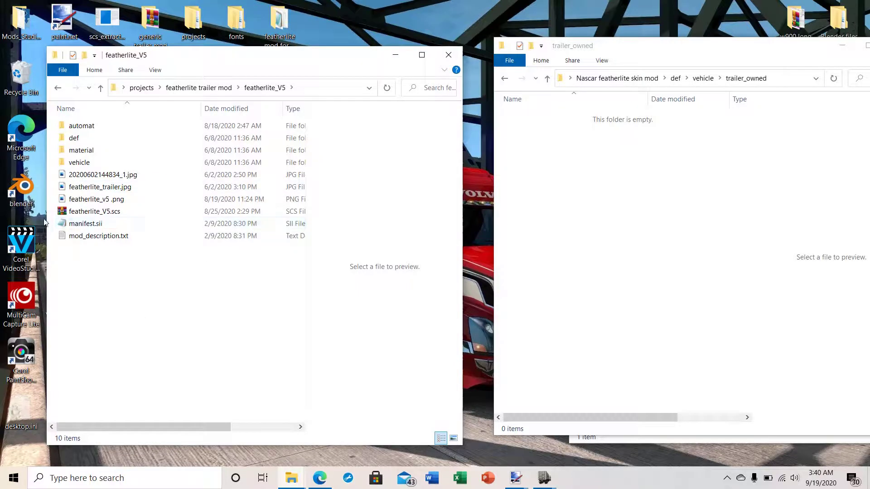
Step: Open the def/vehicle/trailer_owned folder inside featherlite_V5 to check the trailer's folder name
double_click(67, 141)
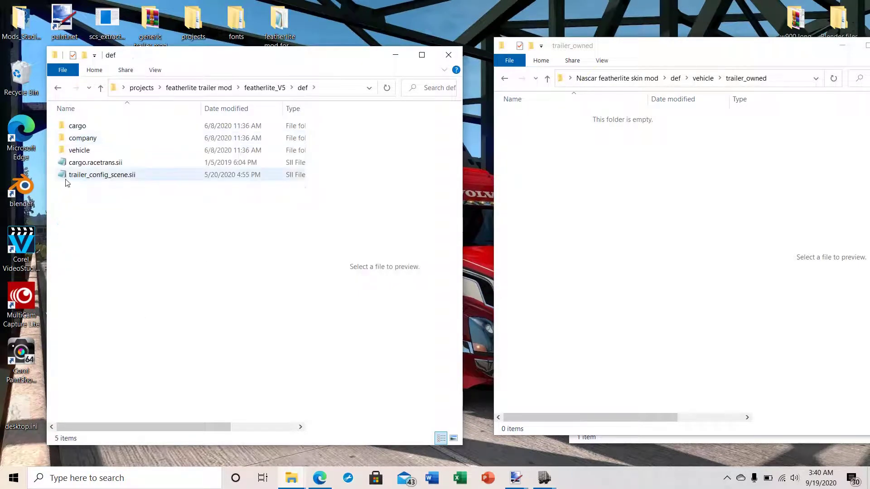
left_click(64, 151)
double_click(65, 151)
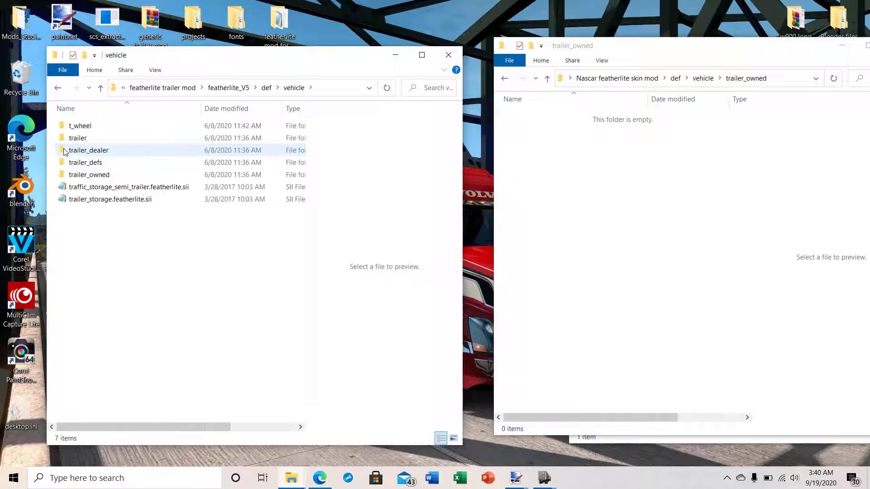
double_click(72, 175)
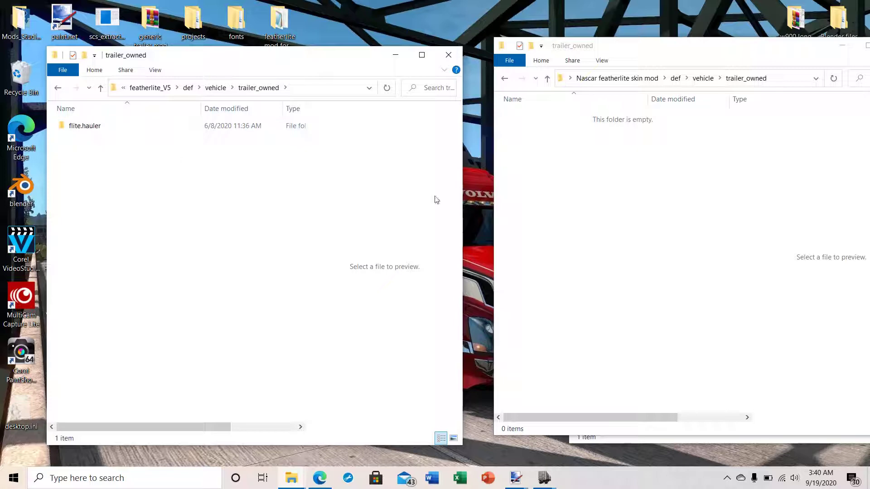
Step: Create a folder named flite.hauler in the Nascar featherlite skin mod's trailer_owned folder
left_click_drag(659, 48, 602, 55)
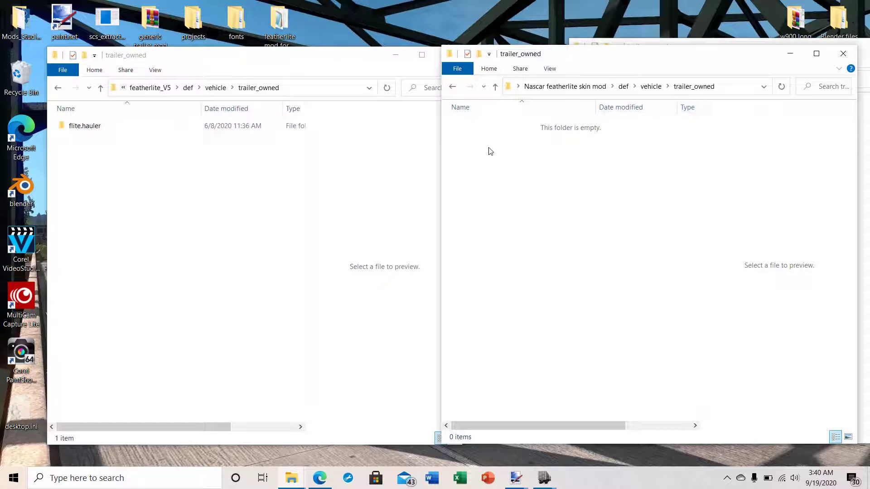
right_click(531, 176)
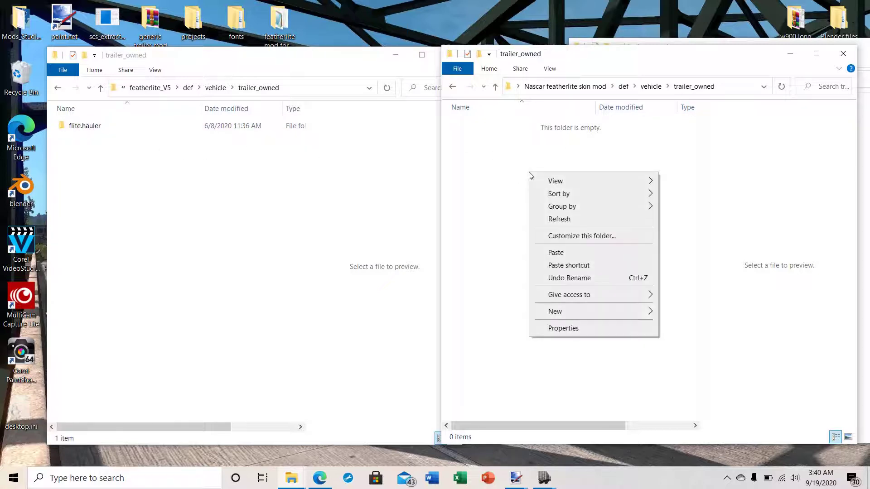
mouse_move(593, 316)
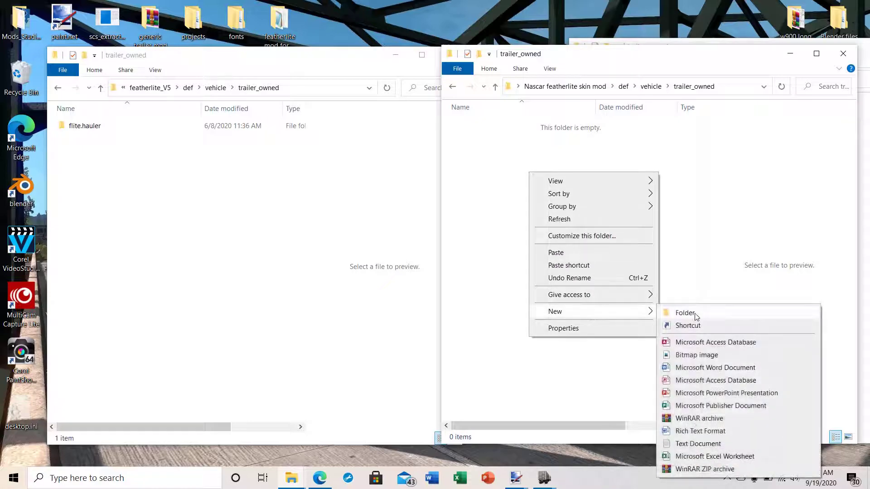
left_click(684, 312)
type("flite")
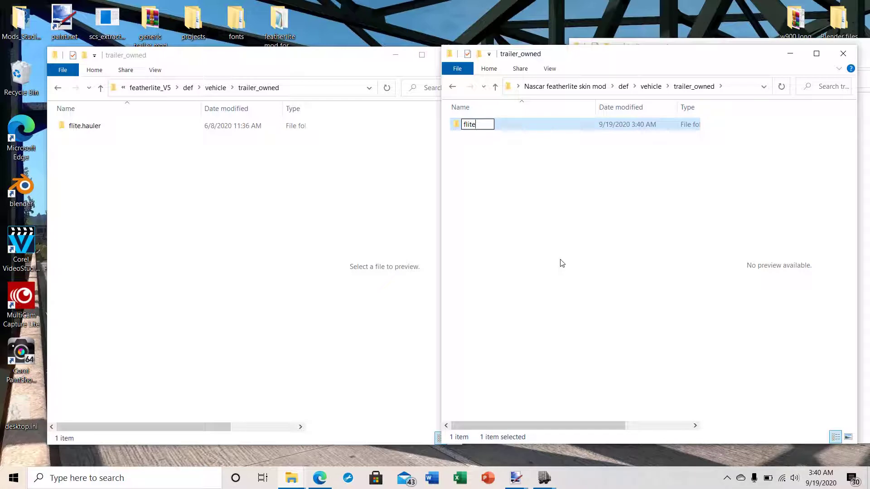
type(".hauler")
left_click(516, 258)
Step: Close the featherlite_V5 trailer_owned window and place the skin mod's window beside the AtS Mod files trailer_owned window
left_click_drag(290, 61, 232, 63)
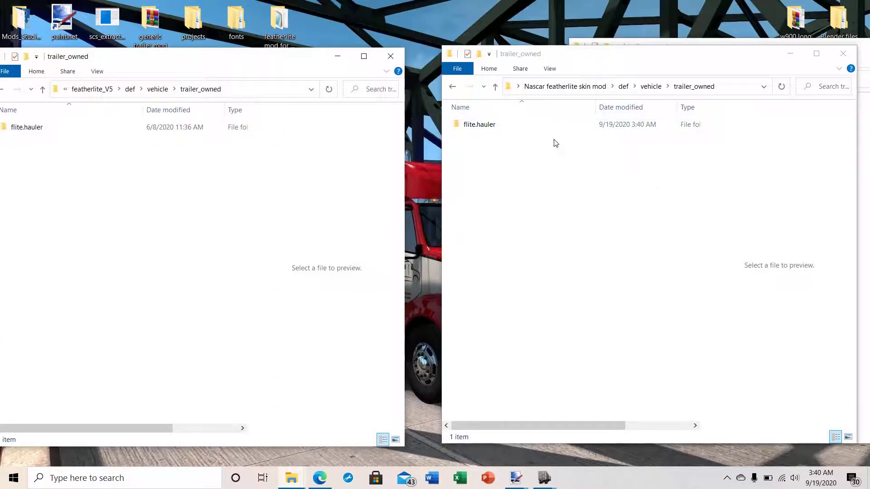
left_click_drag(183, 55, 254, 47)
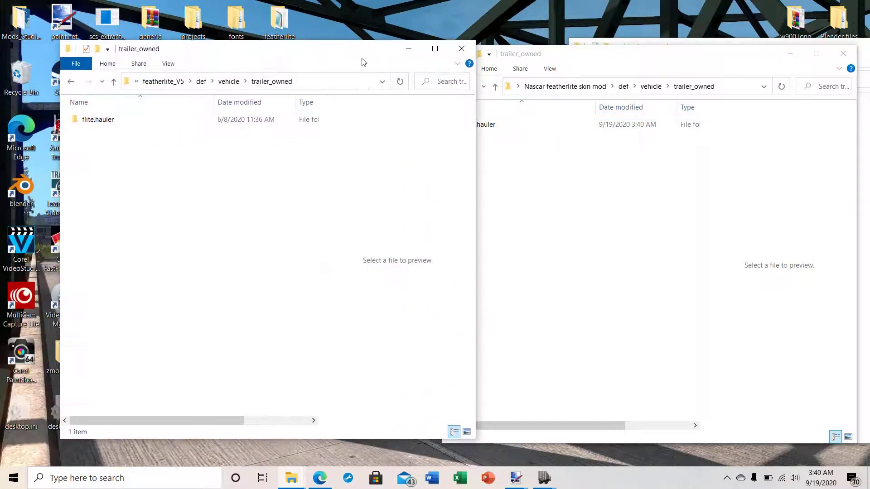
left_click(461, 50)
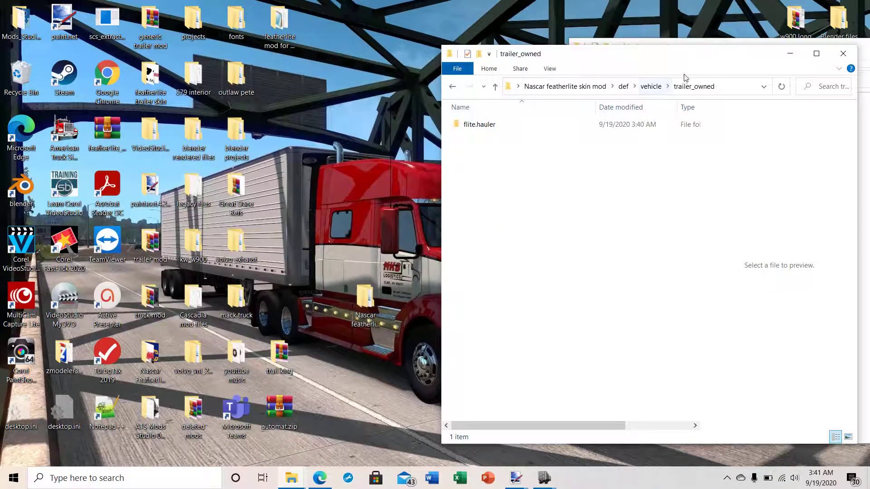
left_click_drag(695, 61, 401, 55)
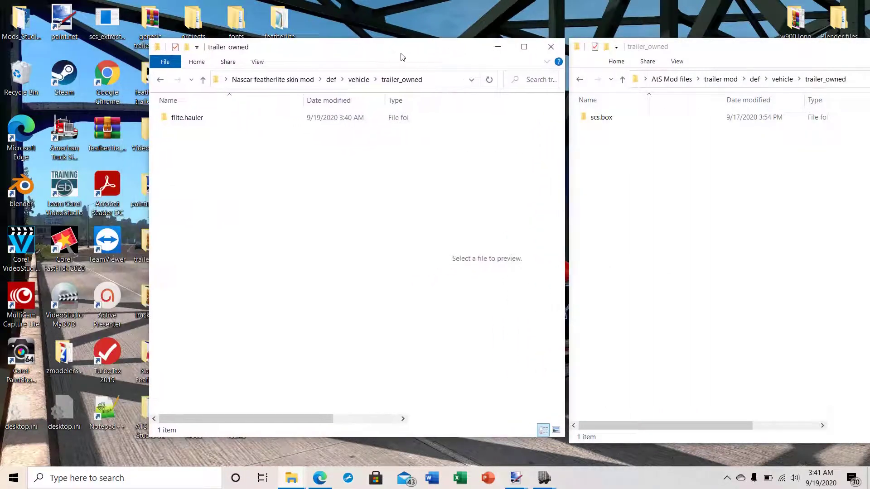
Step: Open the reference scs.box folder and create a matching paint_job folder inside the skin mod's flite.hauler folder
double_click(164, 120)
left_click(601, 121)
double_click(601, 118)
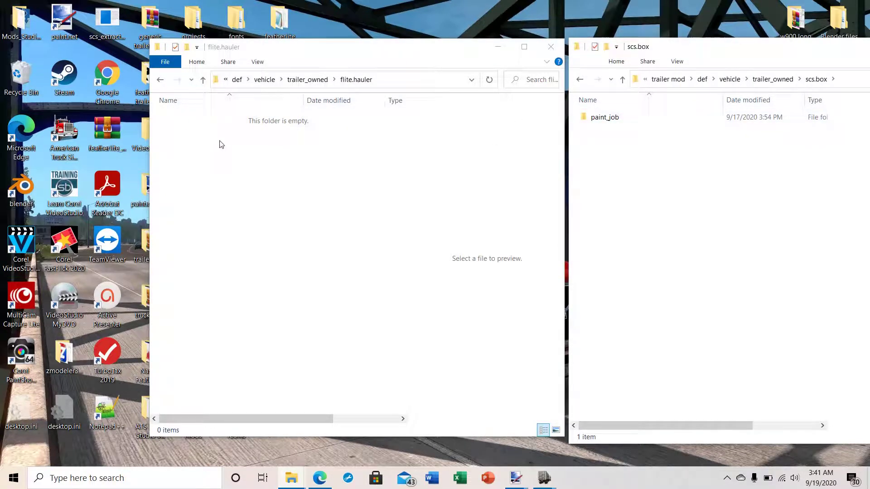
right_click(185, 154)
mouse_move(211, 294)
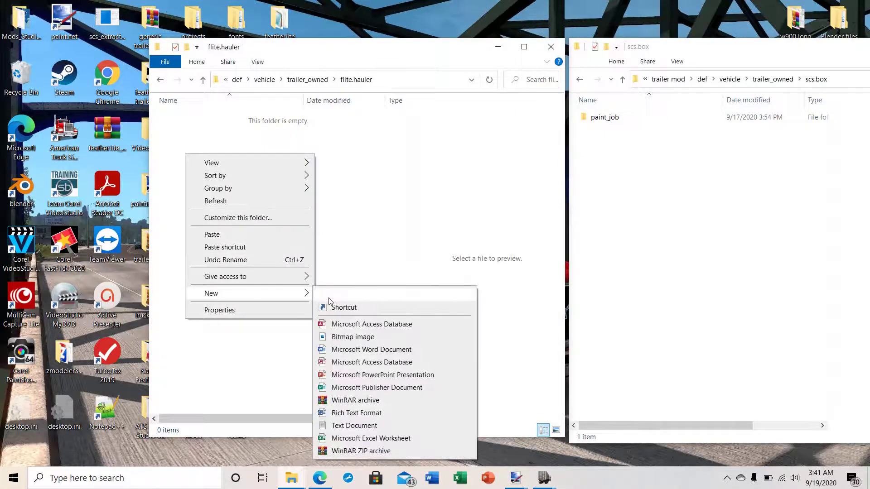
left_click(339, 292)
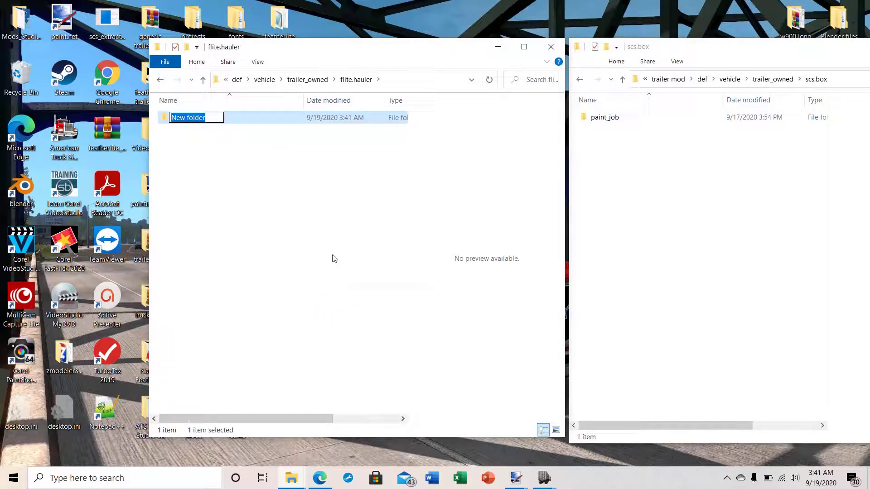
type("paint")
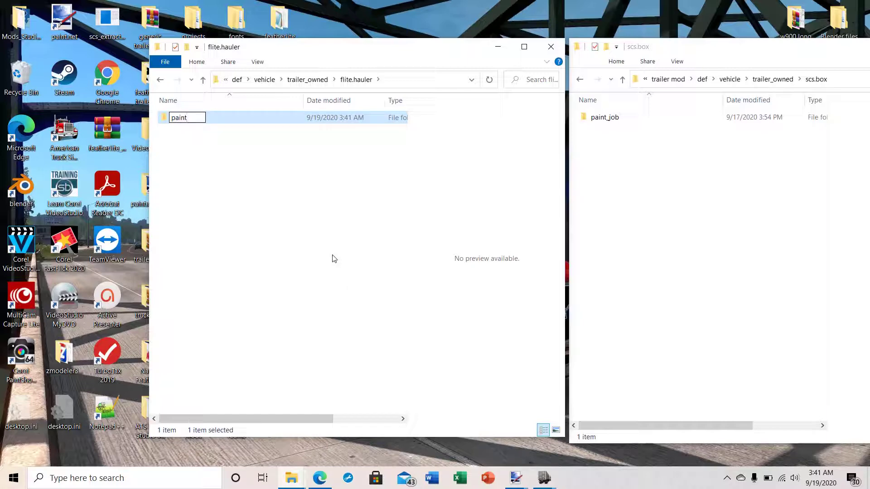
type("_job")
left_click(162, 150)
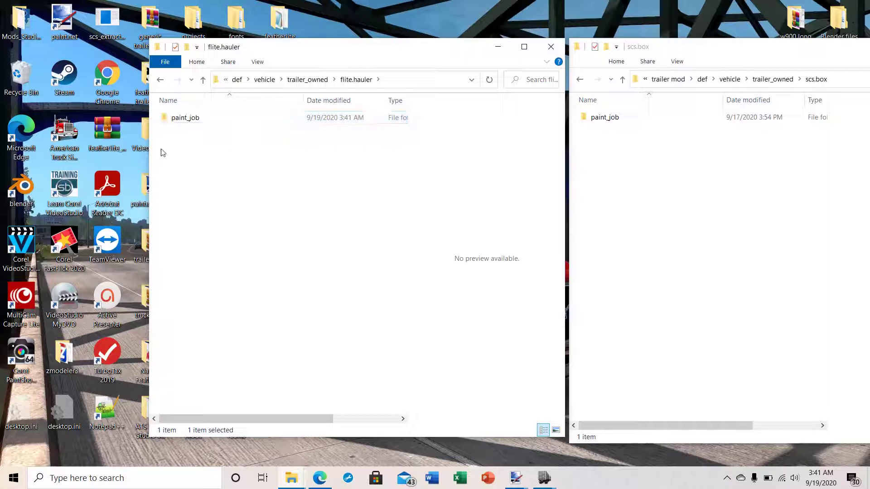
Step: Open the skin mod's new paint_job folder and the reference paint_job folder under scs.box
double_click(164, 119)
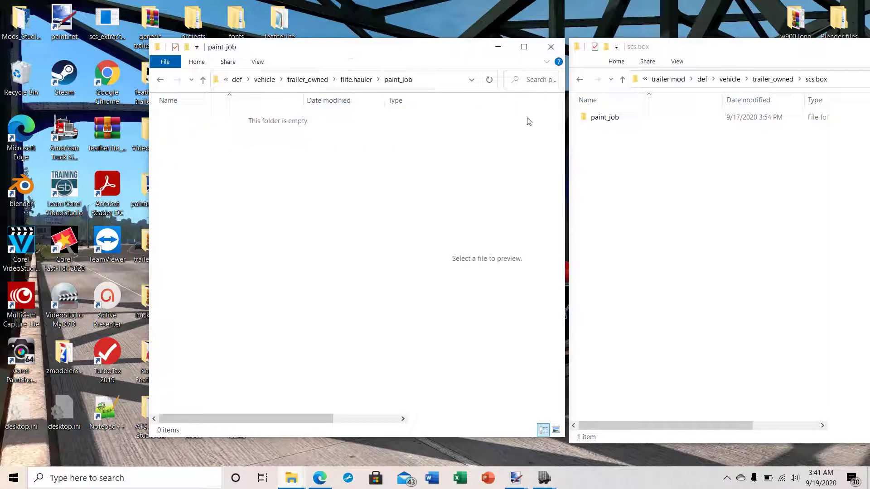
left_click(591, 118)
double_click(591, 119)
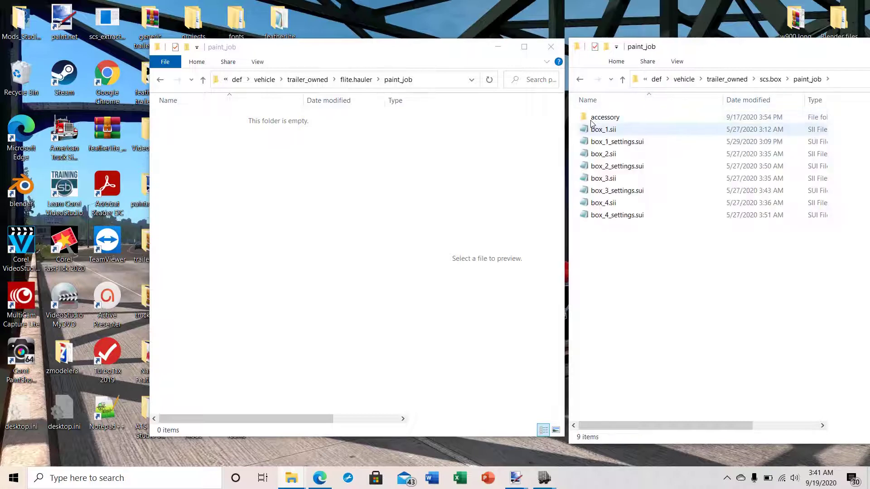
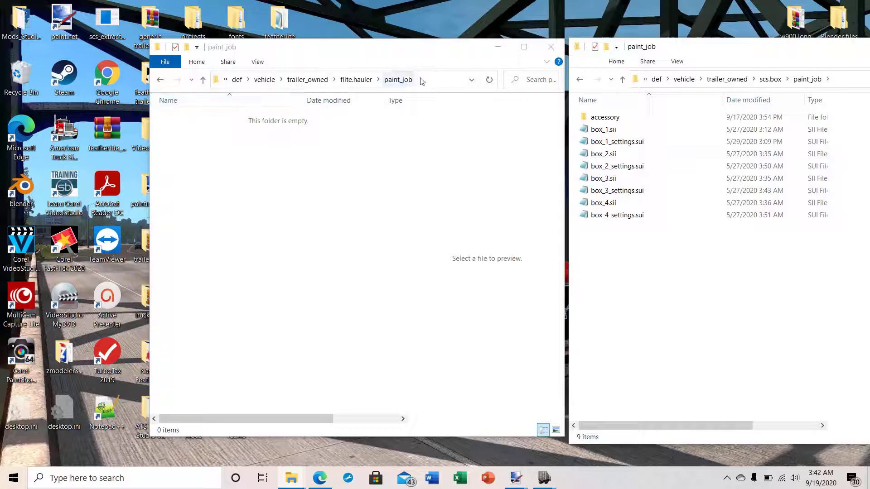
Step: Minimize the scs.box paint_job window and open the desktop's projects folder beside the skin mod's paint_job window
left_click_drag(810, 53, 721, 59)
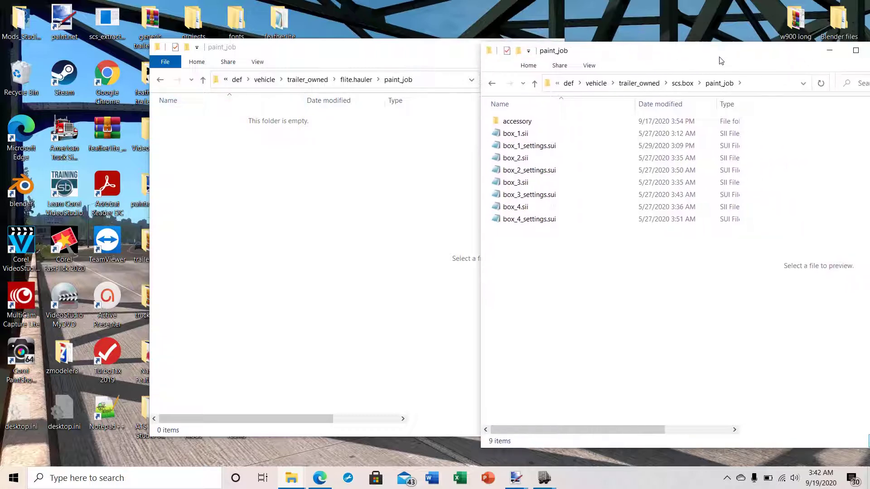
left_click(830, 51)
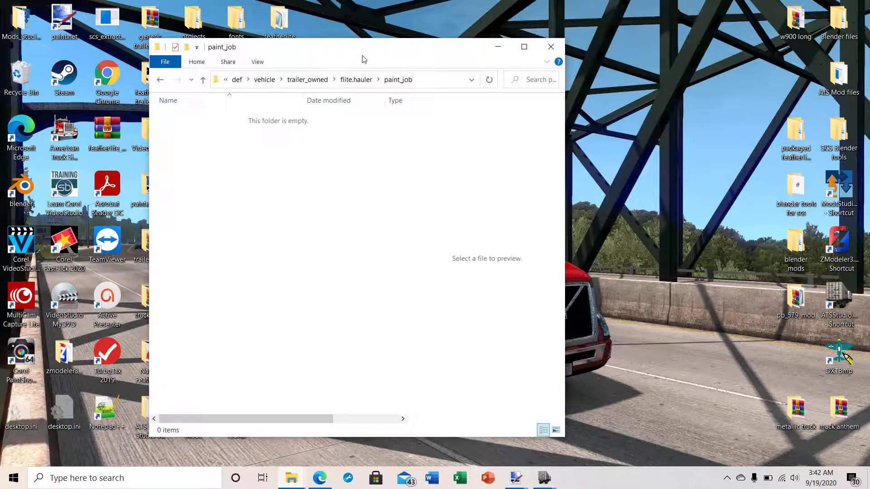
left_click_drag(364, 48, 569, 42)
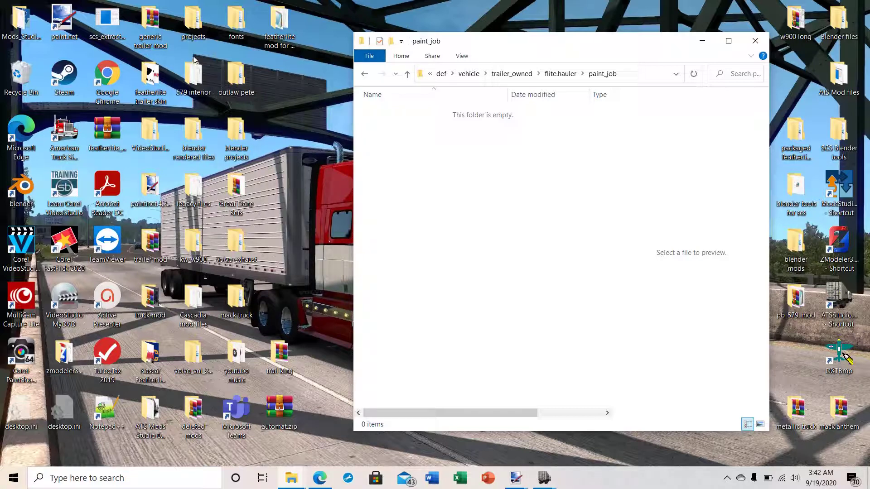
left_click(196, 21)
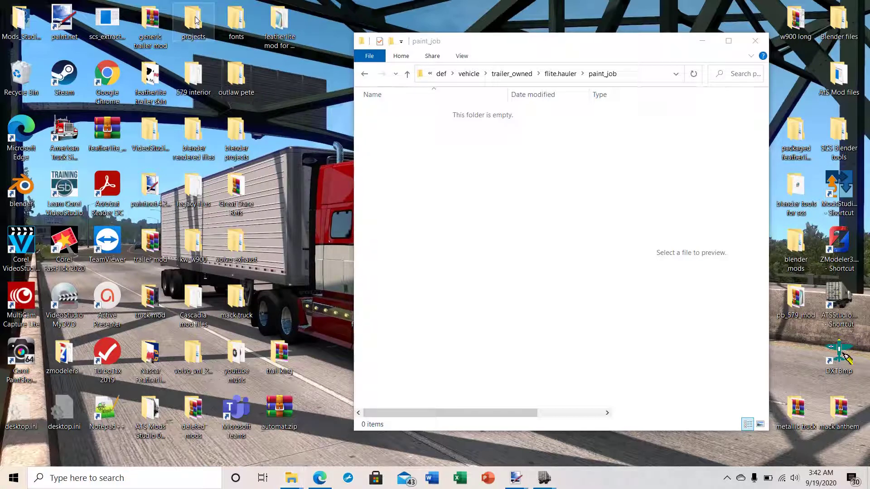
double_click(196, 21)
left_click_drag(557, 57, 278, 52)
left_click(572, 41)
mouse_move(571, 42)
left_mouse_down()
mouse_move(703, 55)
mouse_move(695, 54)
left_mouse_up()
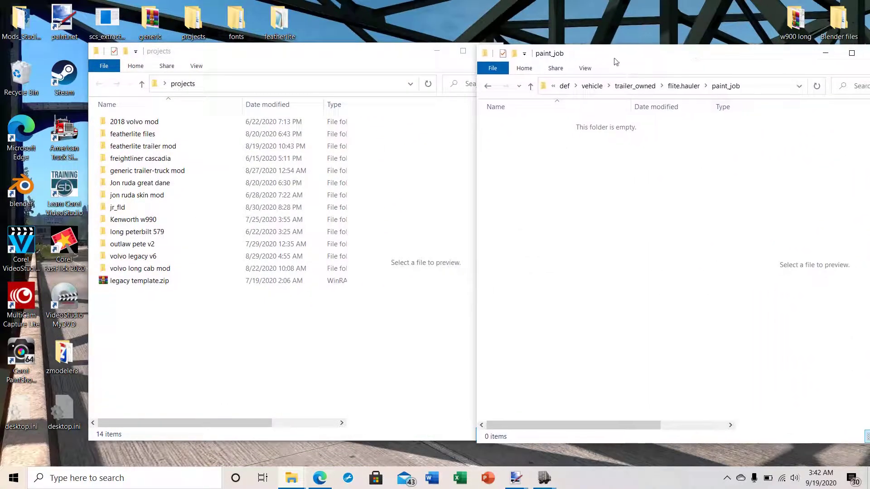
Step: In the projects folder, open featherlite trailer mod/featherlite_V5/def/vehicle/trailer_owned/flite.hauler/paint_job
double_click(119, 147)
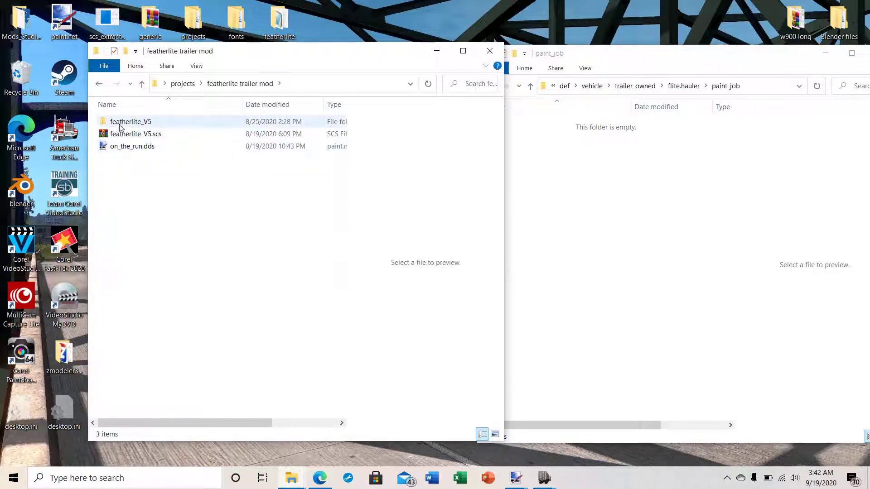
double_click(121, 125)
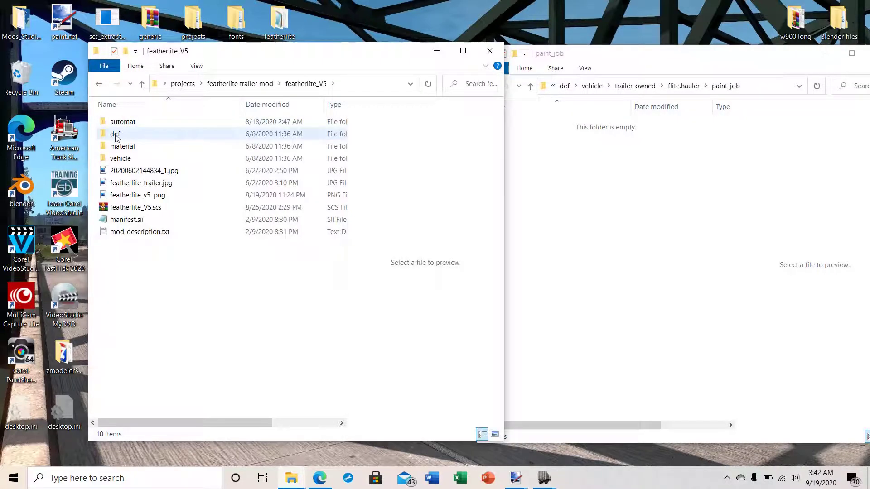
double_click(116, 135)
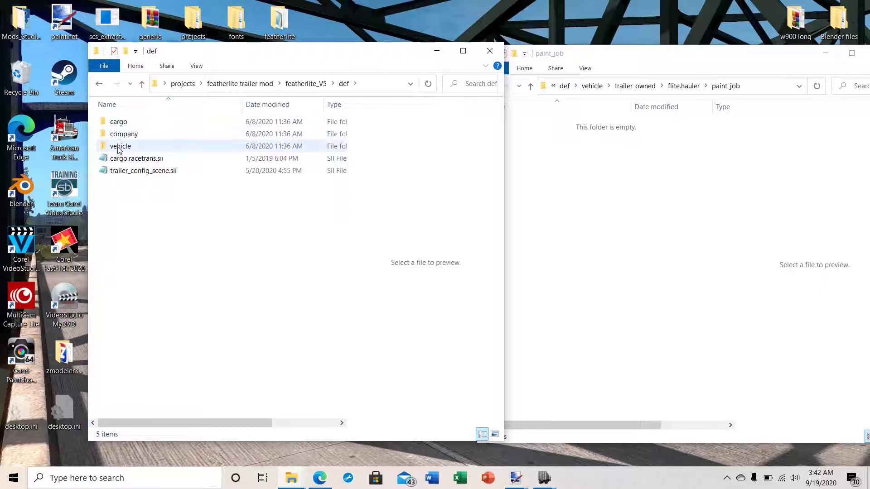
double_click(119, 147)
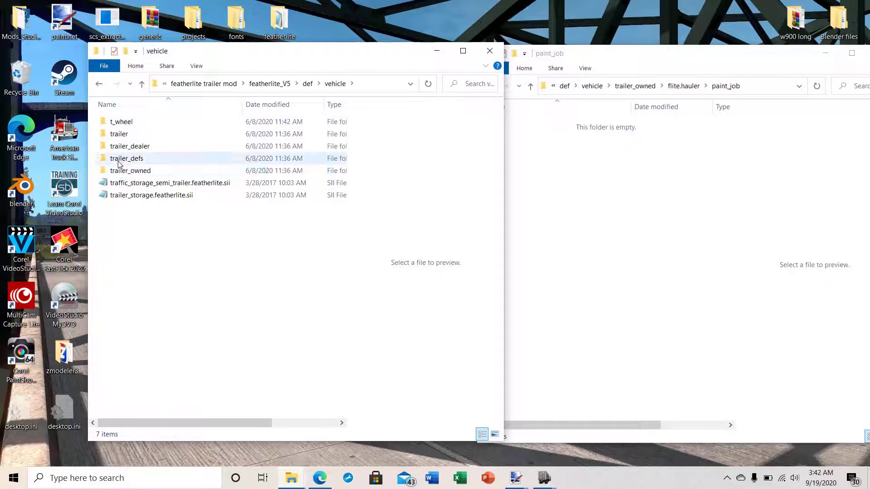
double_click(119, 170)
left_click(121, 126)
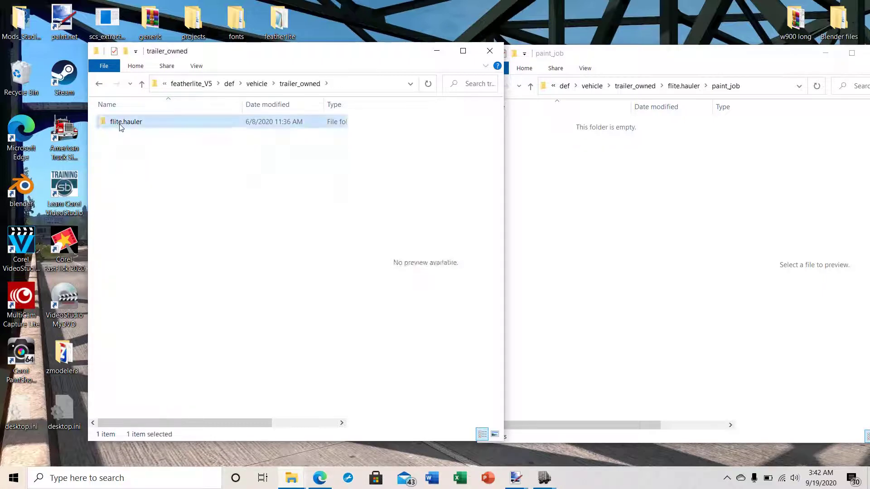
double_click(121, 127)
left_click(121, 175)
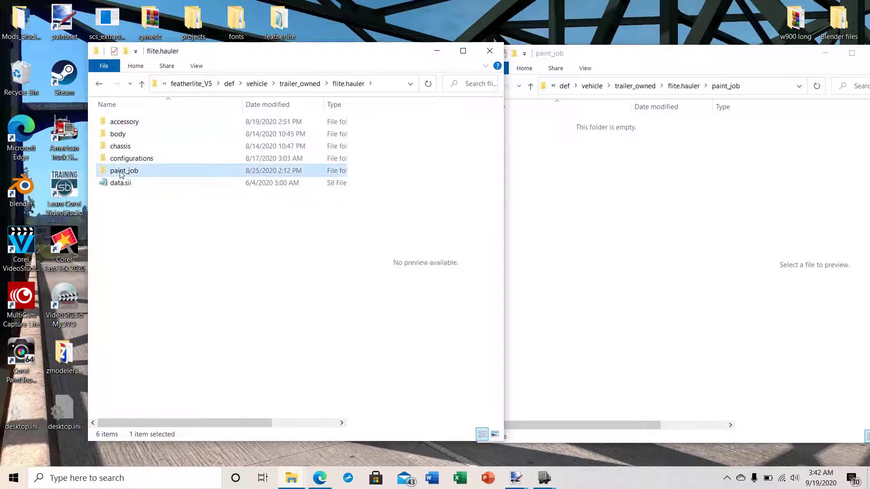
double_click(121, 172)
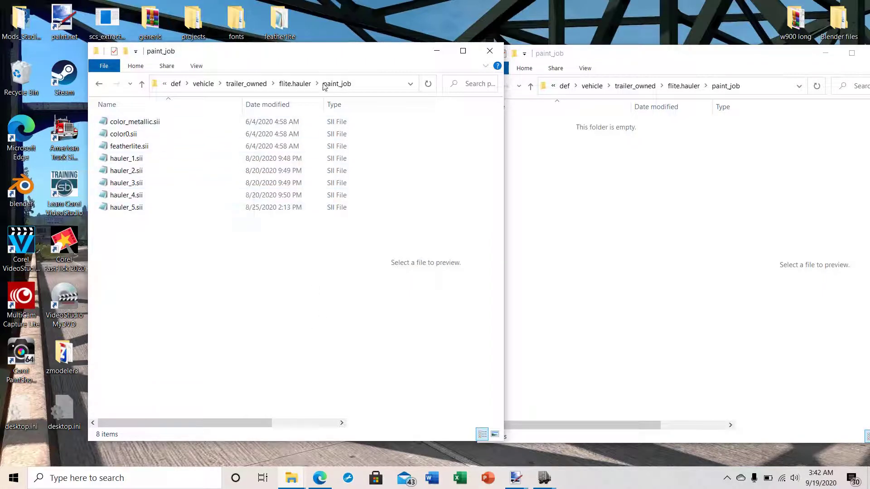
Step: Copy hauler_1.sii from the featherlite_V5 paint_job folder into the skin mod's paint_job folder
left_click_drag(342, 52, 302, 52)
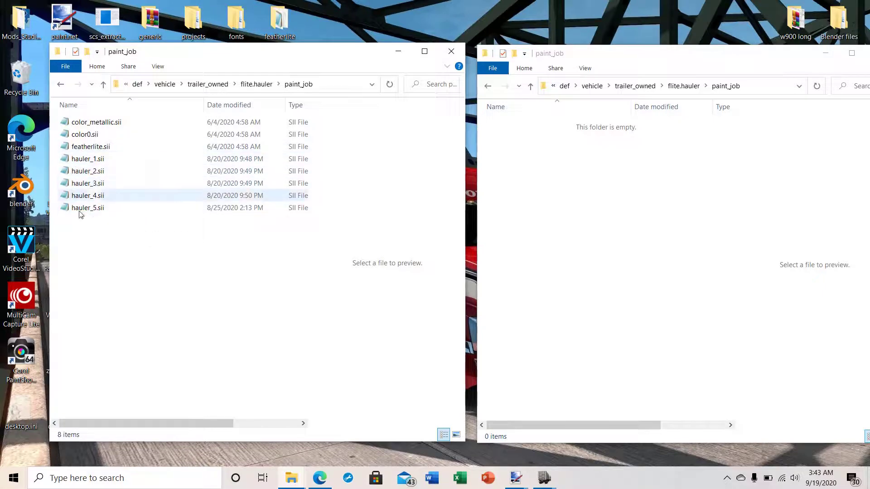
right_click(71, 159)
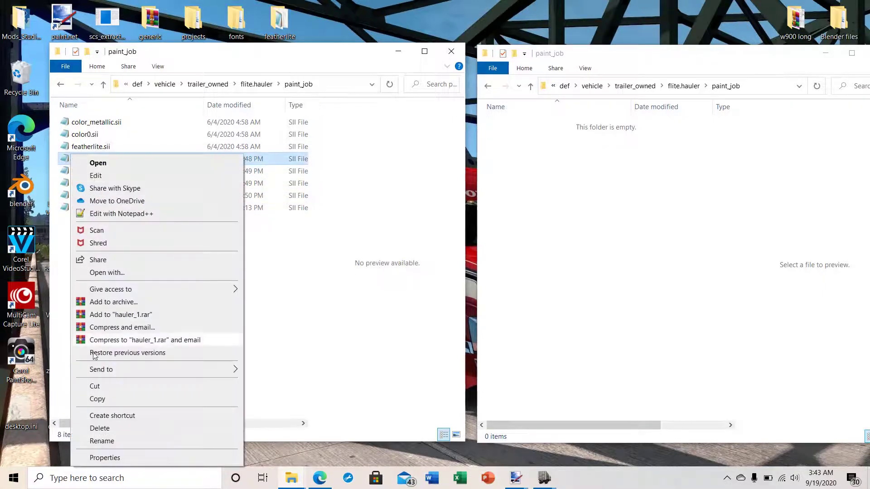
left_click(103, 399)
right_click(536, 172)
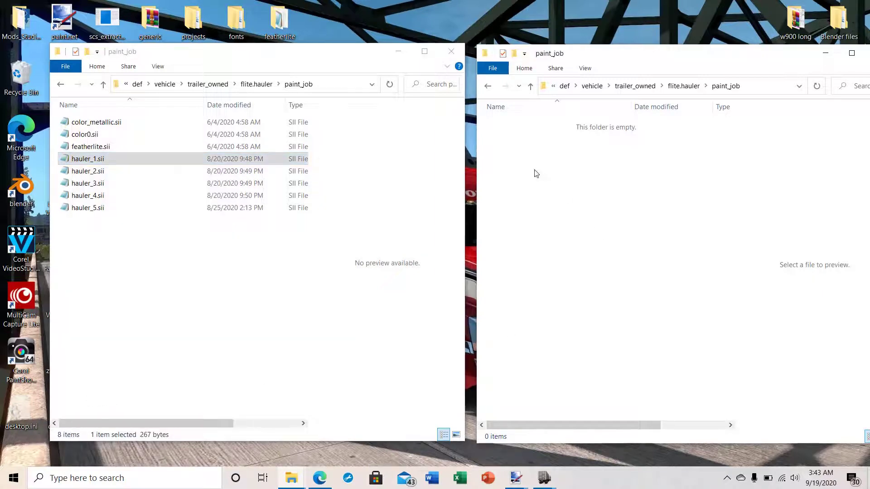
left_click(566, 252)
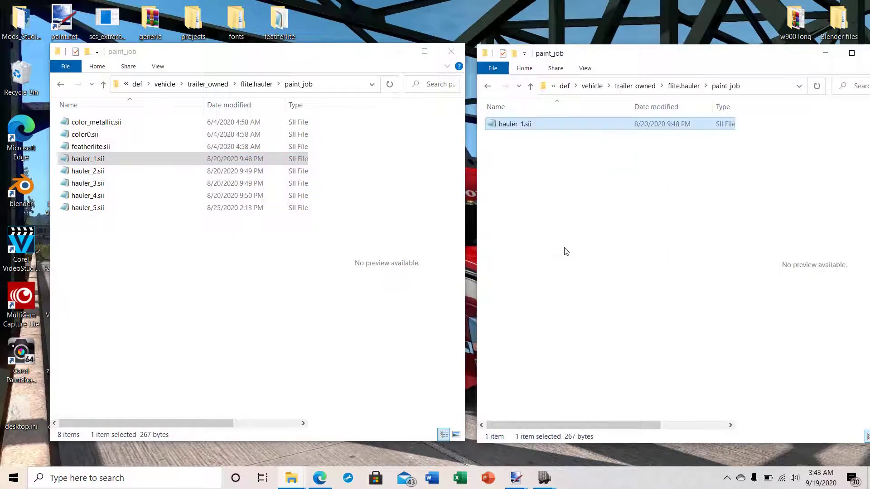
Step: Copy hauler_2.sii from the featherlite_V5 paint_job folder into the skin mod's paint_job folder
right_click(78, 174)
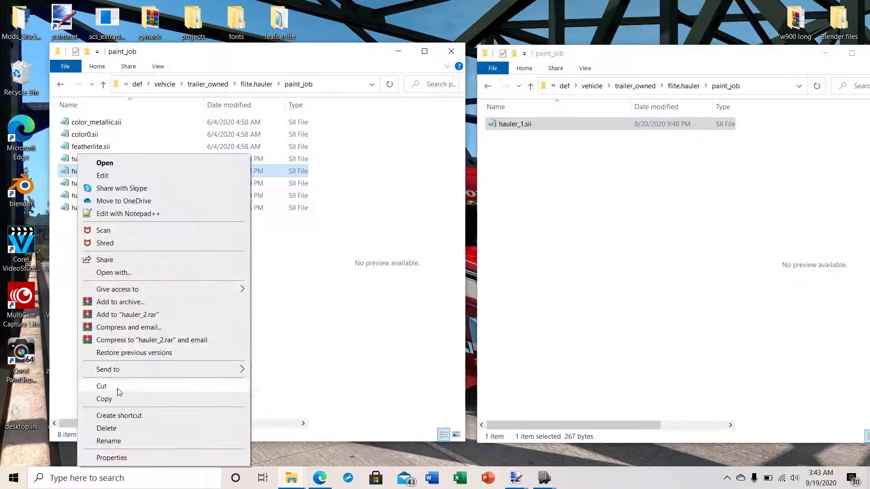
left_click(109, 400)
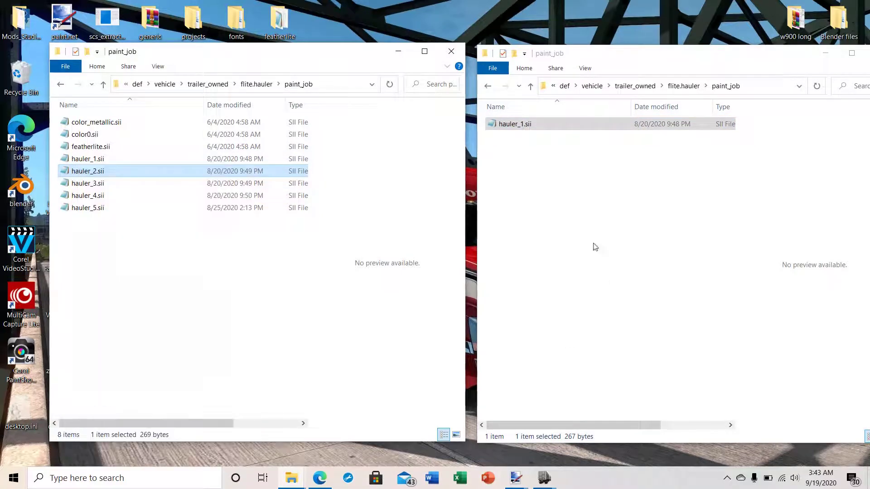
right_click(515, 168)
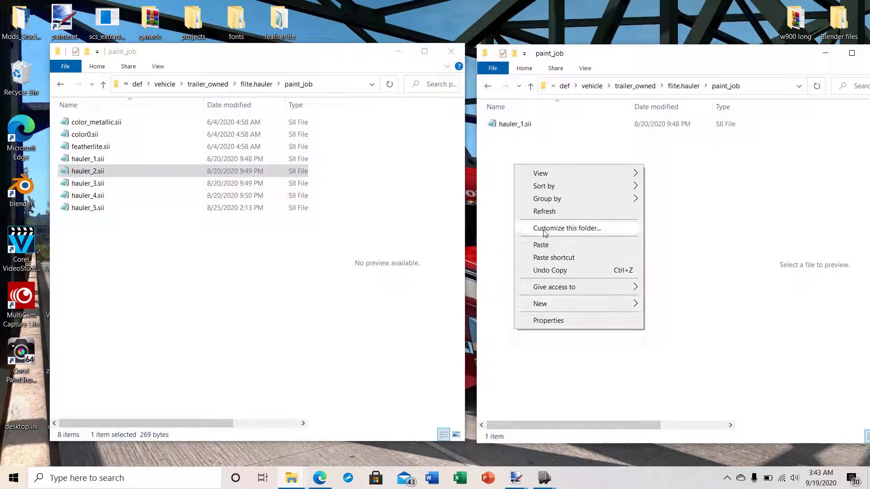
left_click(540, 246)
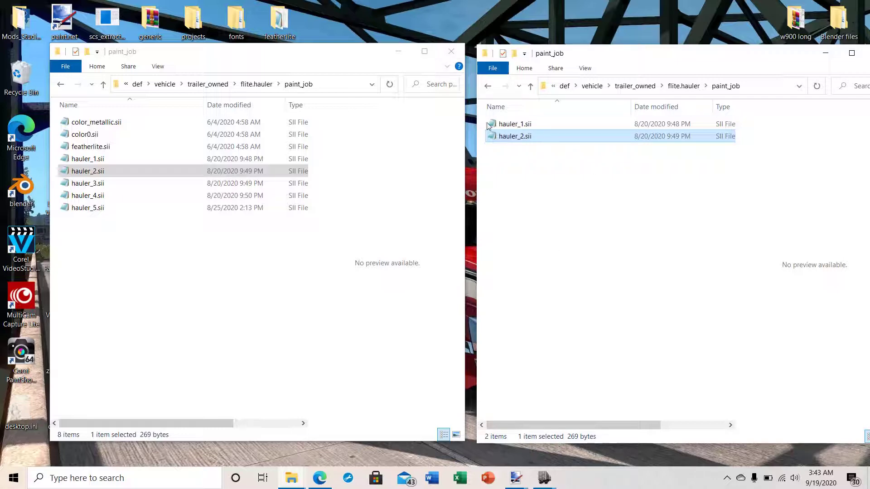
Step: Minimize the featherlite_V5 paint_job window, review the contents of hauler_1.sii in the skin mod's paint_job folder and close the file
left_click(397, 51)
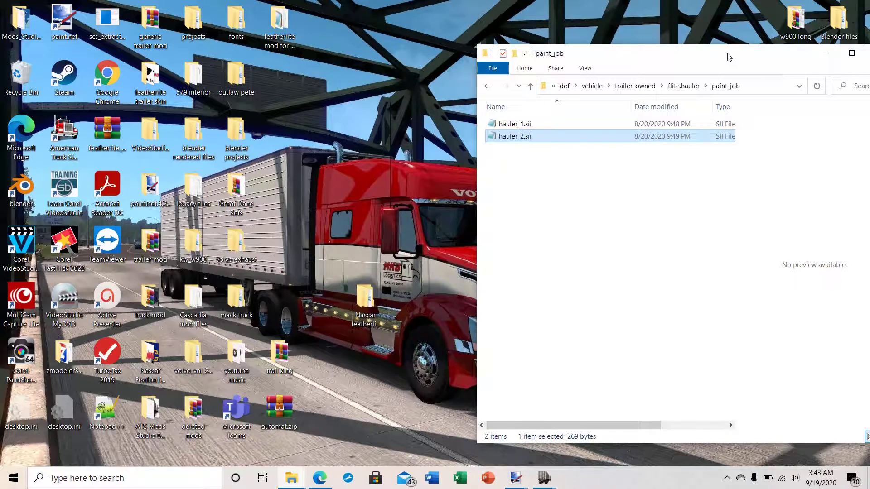
left_click_drag(727, 55, 524, 56)
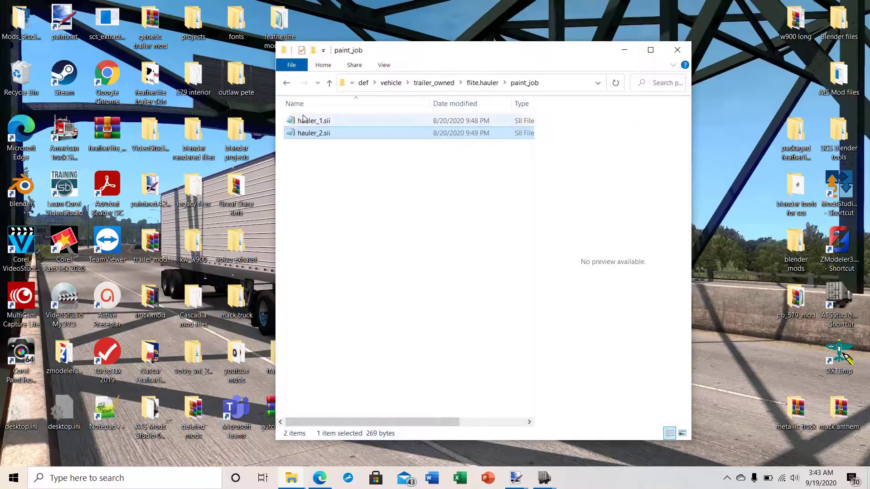
double_click(296, 121)
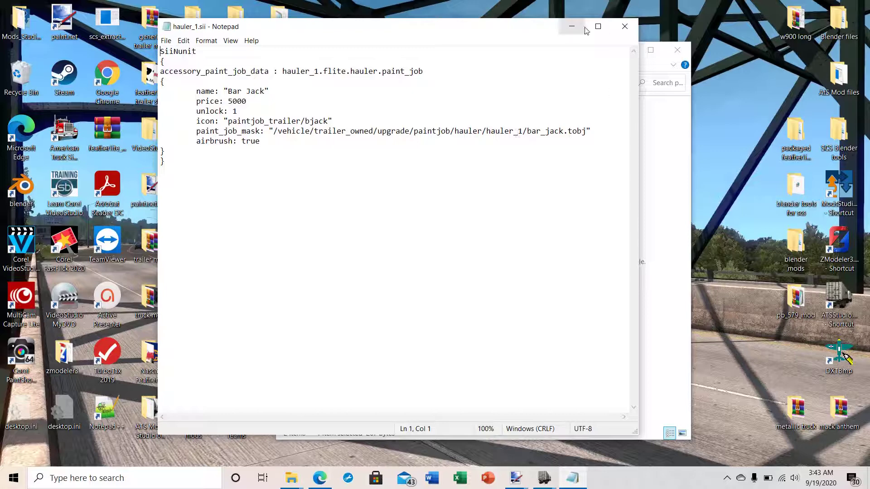
left_click(624, 26)
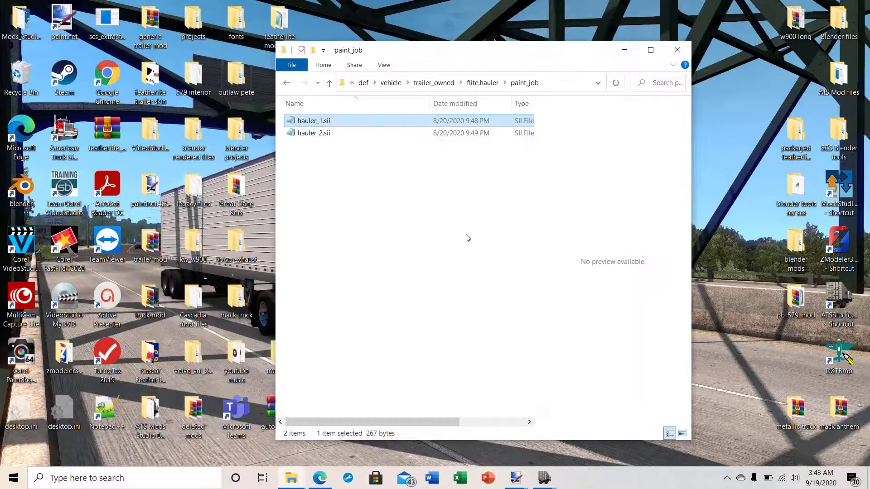
left_click(308, 210)
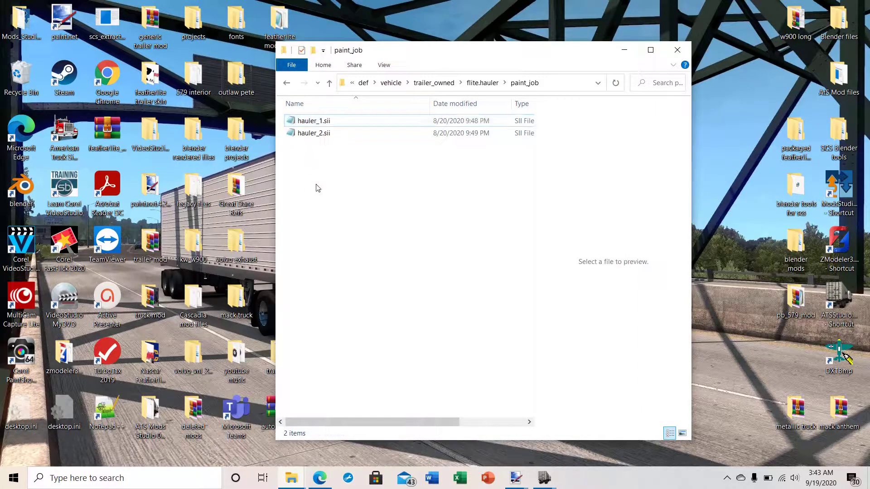
Step: Rename hauler_1.sii in the skin mod's paint_job folder as kb_1.sii
left_click(307, 121)
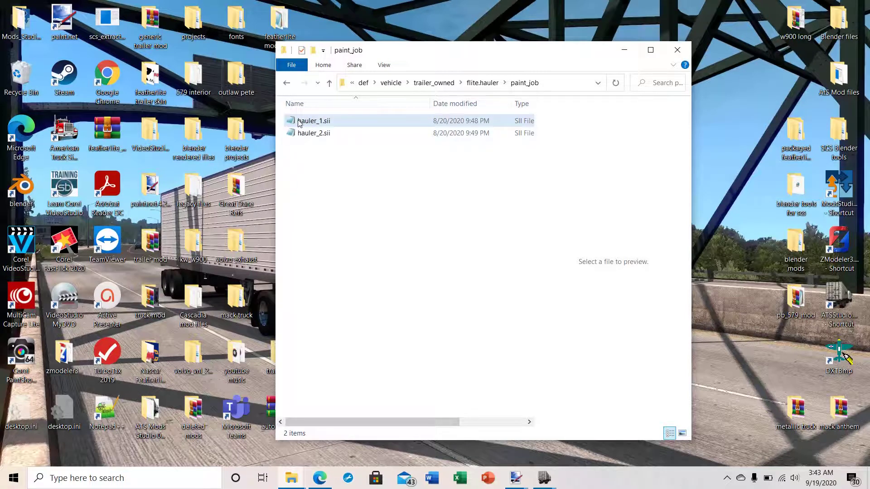
right_click(299, 123)
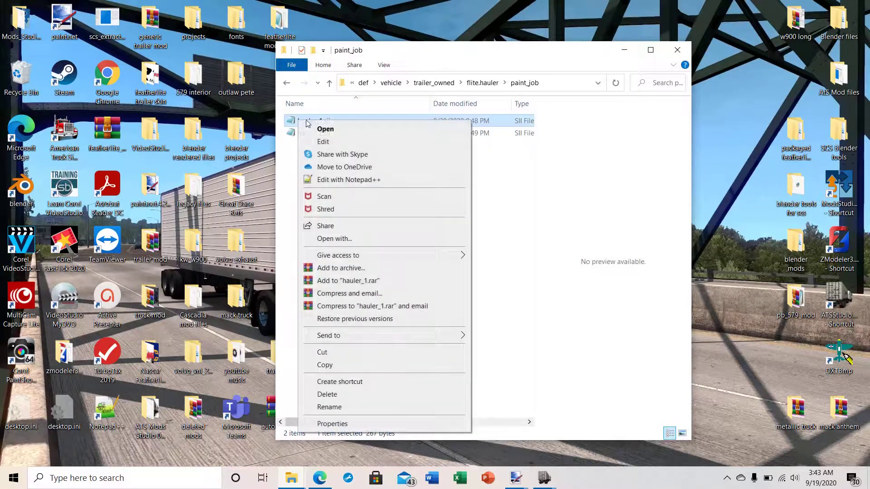
left_click(330, 408)
type("kb")
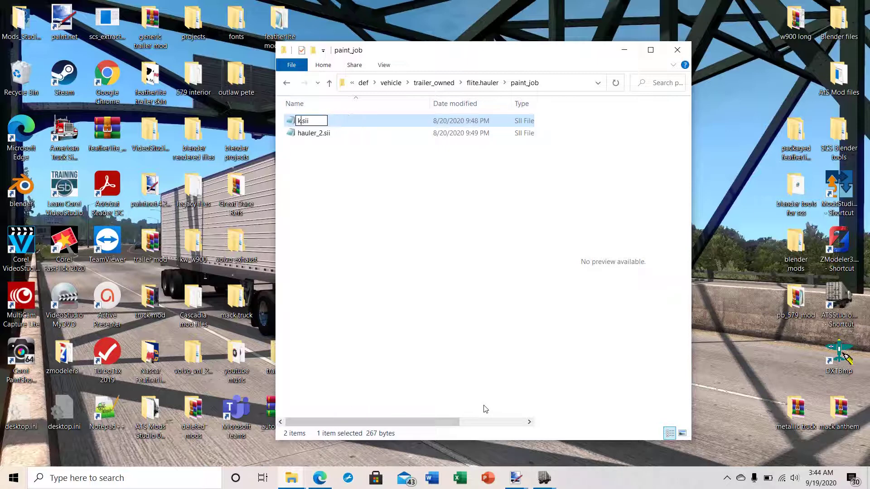
type("_1")
left_click(386, 304)
Step: Rename hauler_2.sii in the skin mod's paint_job folder as bl_18.sii
right_click(304, 120)
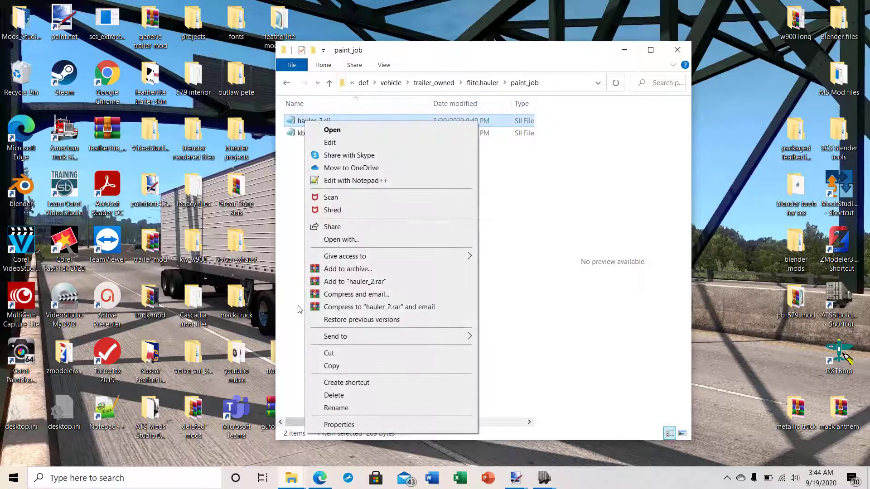
left_click(336, 408)
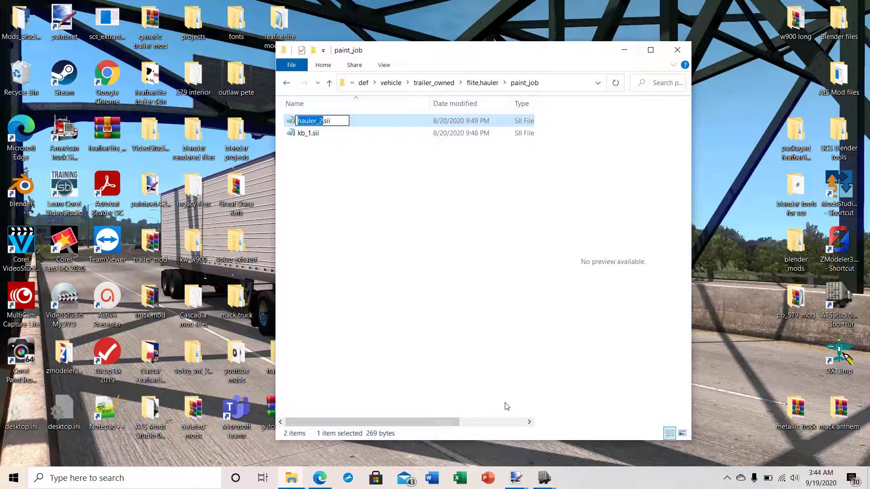
type("bl_")
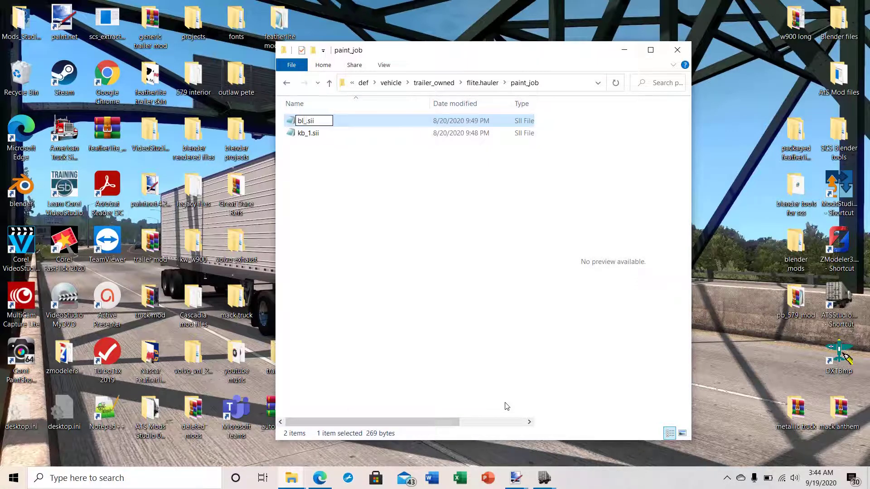
type("18")
left_click(451, 378)
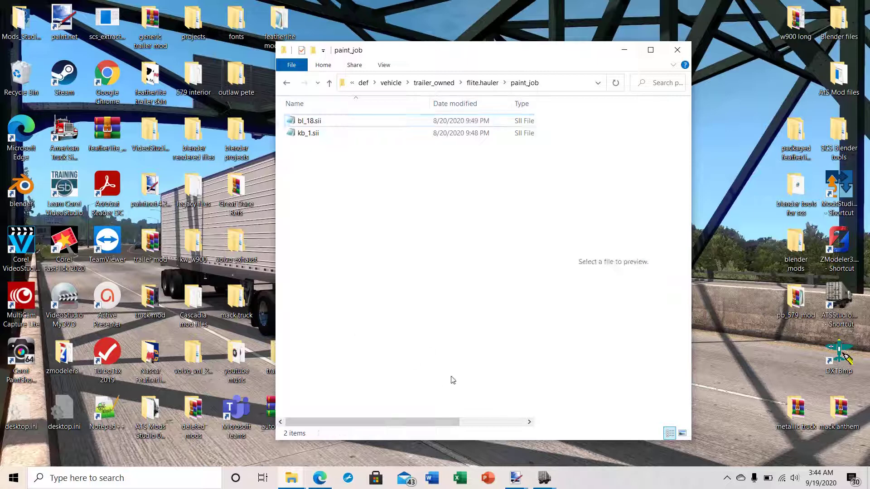
Step: Open bl_18.sii and replace hauler_2 in the accessory_paint_job_data line so it reads bl_18.flite.hauler.paint_job
double_click(303, 121)
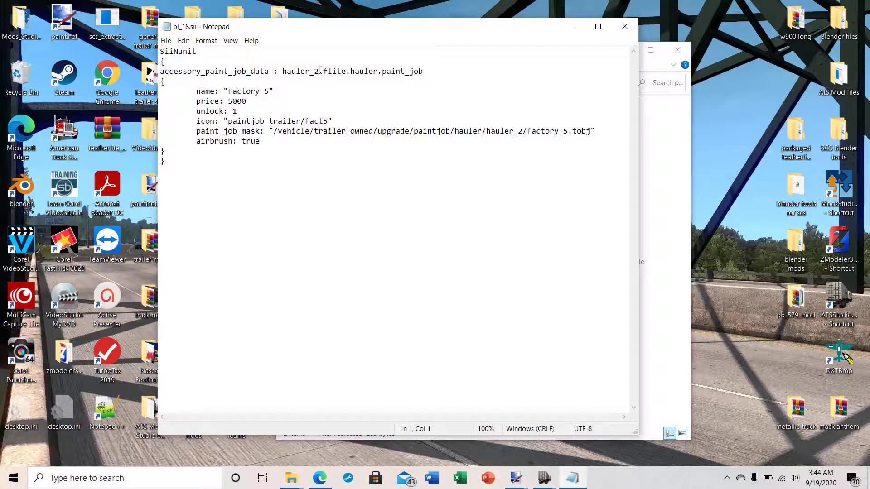
key("BackSpace")
key("BackSpace")
key("BackSpace")
key("BackSpace")
key("BackSpace")
key("BackSpace")
key("BackSpace")
key("BackSpace")
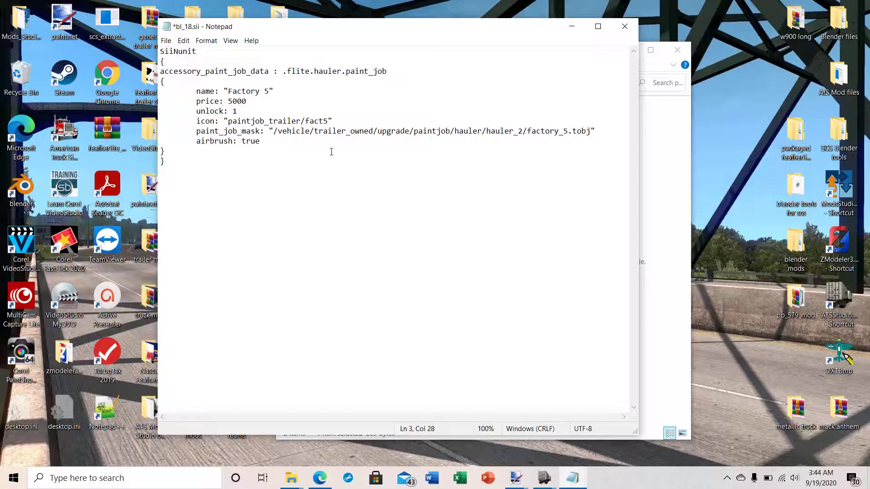
type("bl")
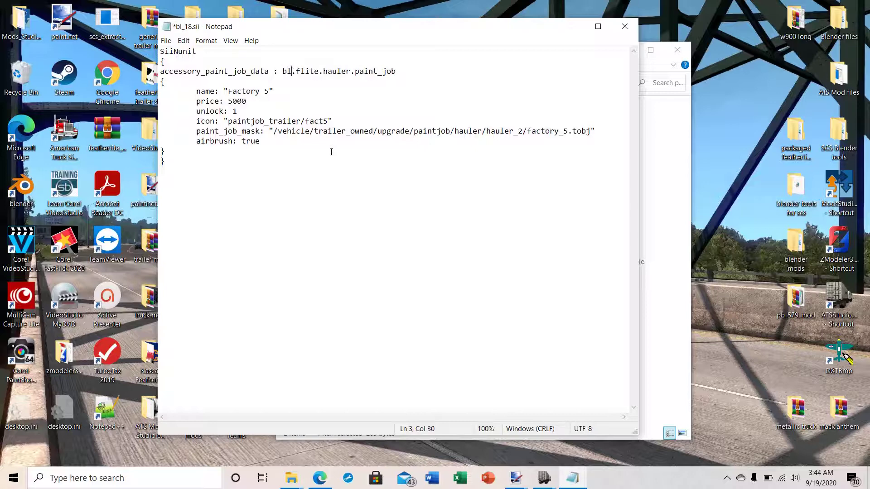
type("_18")
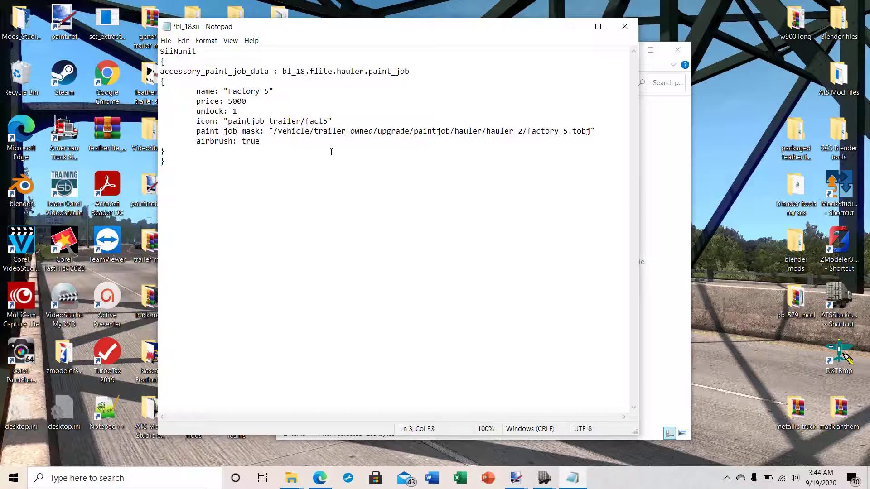
left_click(276, 212)
Step: Examine the desktop's mack truck folder down to Mack/def/vehicle/truck beside the bl_18.sii file, then close the folder
left_click_drag(379, 29, 577, 42)
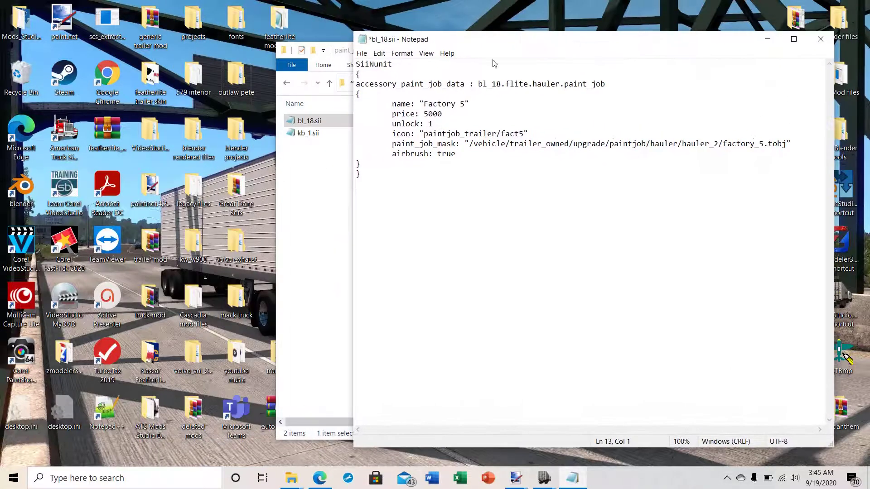
left_click(235, 302)
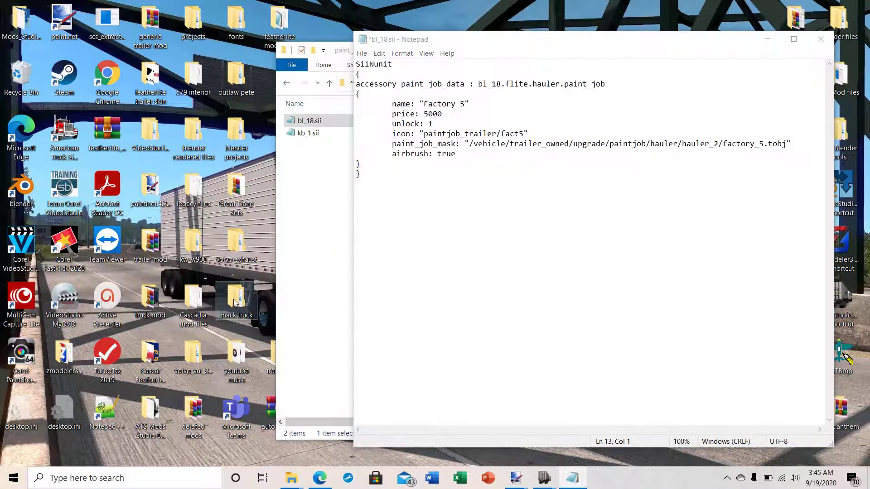
double_click(234, 303)
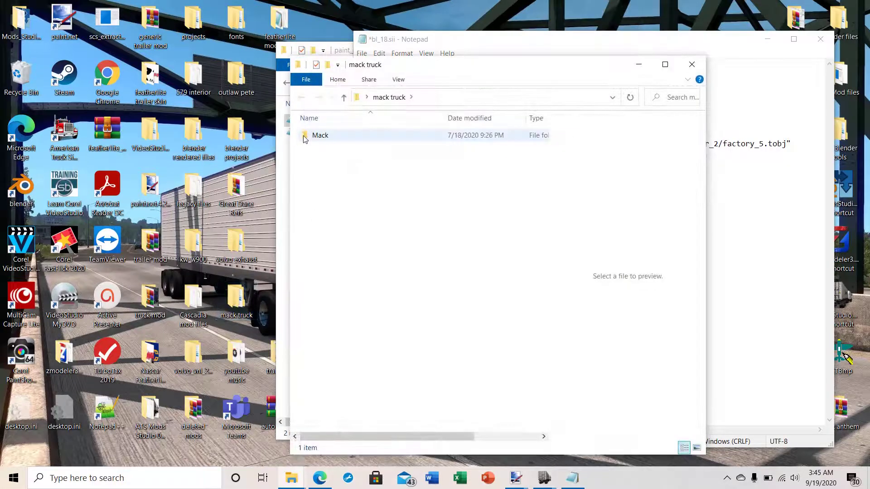
double_click(303, 136)
left_click_drag(469, 64, 165, 49)
left_click_drag(501, 49, 572, 52)
left_click_drag(219, 55, 270, 52)
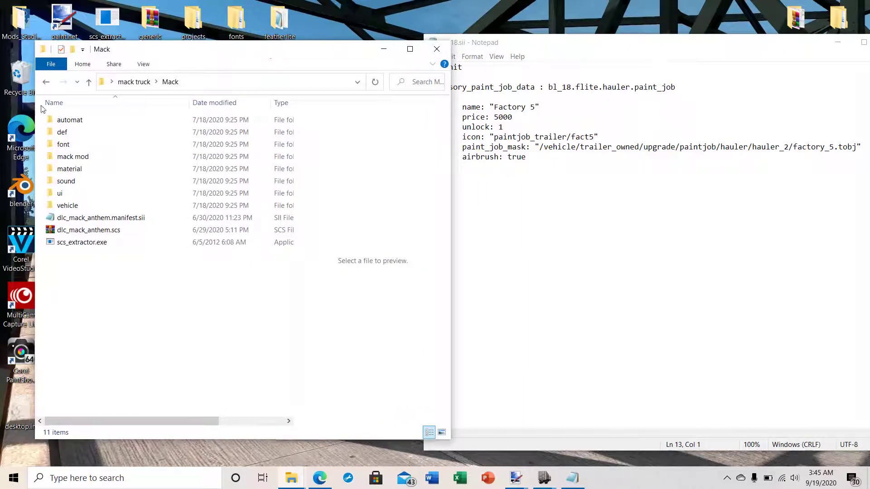
double_click(59, 132)
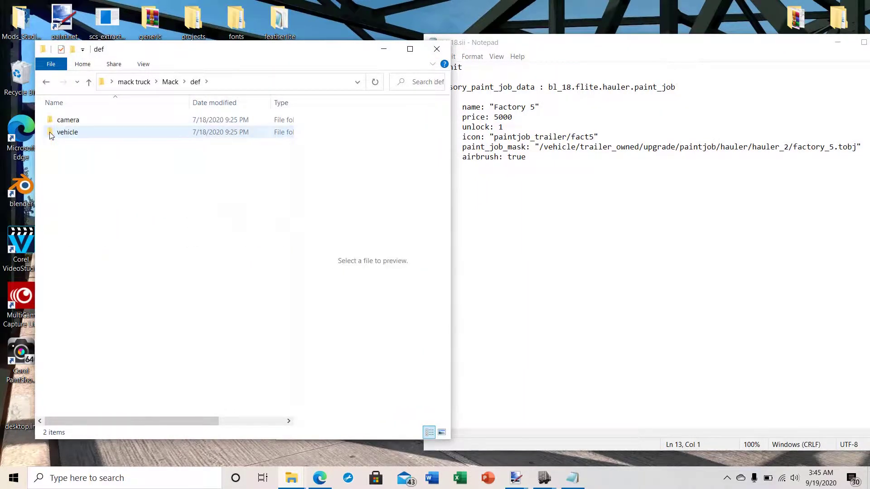
double_click(51, 134)
double_click(52, 132)
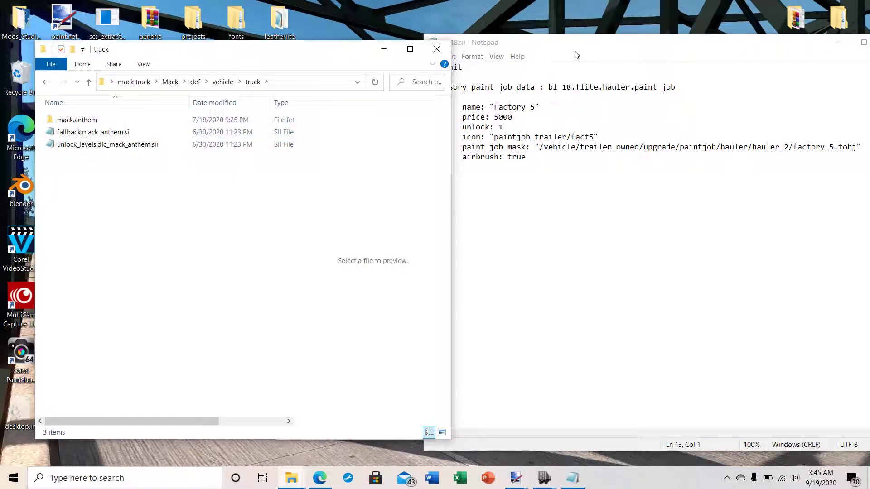
left_click_drag(576, 55, 629, 50)
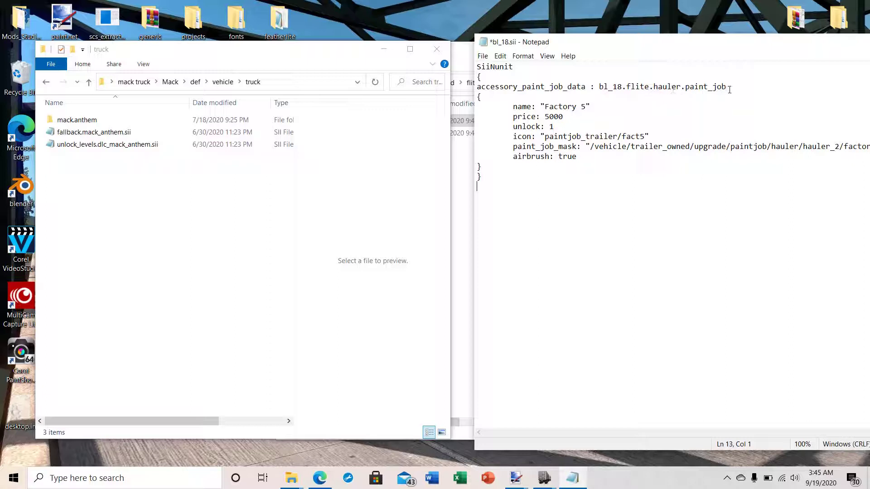
left_click(53, 121)
left_click(435, 53)
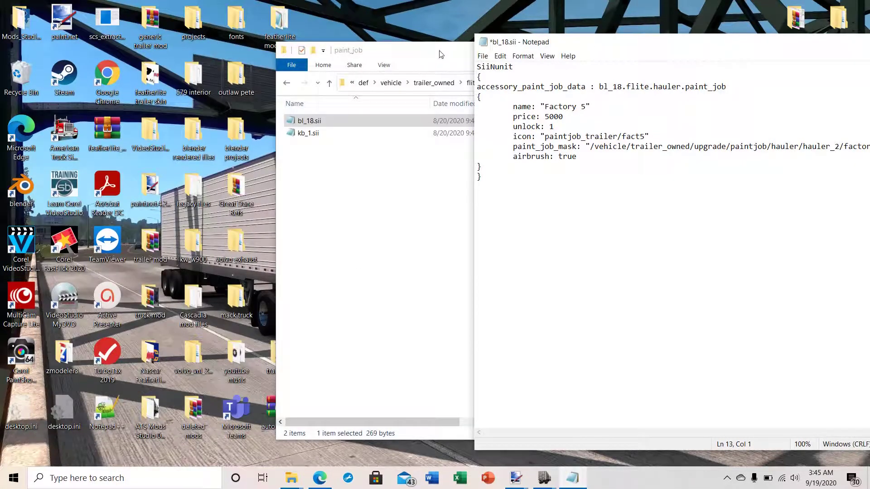
Step: Place the paint_job folder beside bl_18.sii and set the paint job's name to "Bobby Labonte #18"
left_click_drag(438, 53, 211, 55)
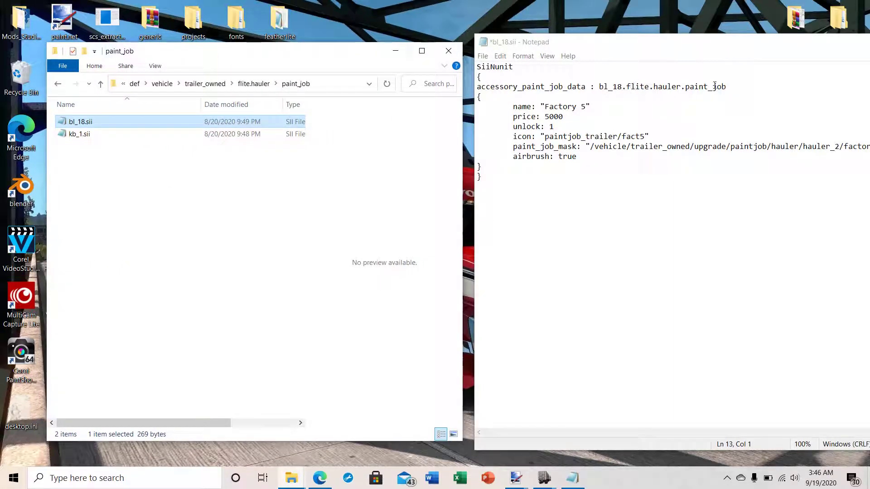
left_click(586, 107)
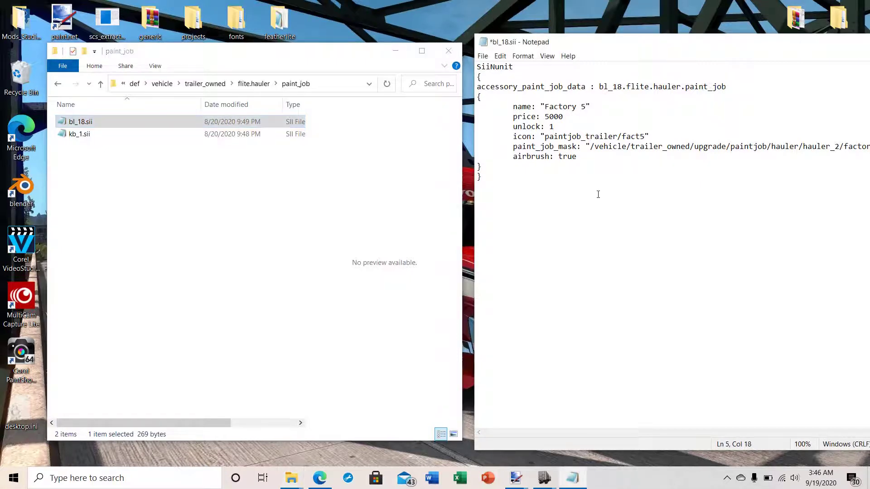
key("BackSpace")
key("BackSpace")
key("BackSpace")
key("BackSpace")
key("BackSpace")
key("BackSpace")
key("BackSpace")
key("BackSpace")
key("BackSpace")
type("Bobby Labonte #18")
left_click(510, 217)
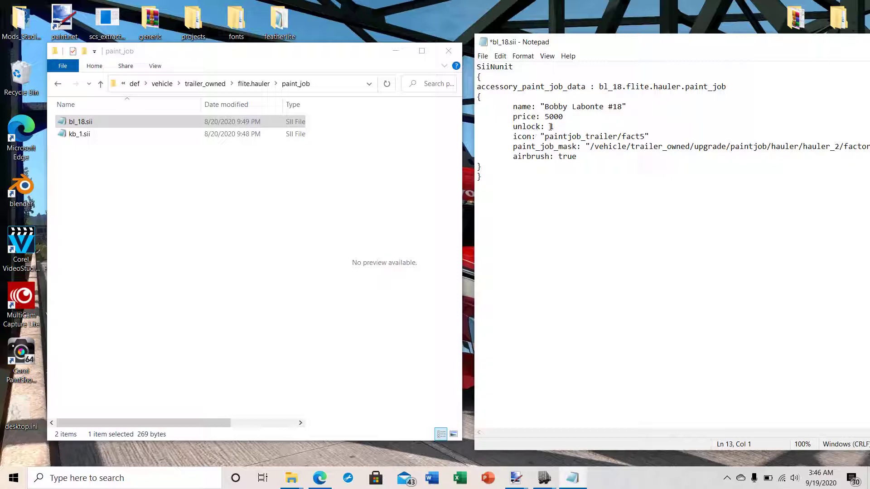
Step: Replace the icon path in bl_18.sii with "bl_18"
left_click(644, 136)
key("BackSpace")
key("BackSpace")
key("BackSpace")
key("BackSpace")
key("BackSpace")
key("BackSpace")
key("BackSpace")
key("BackSpace")
key("BackSpace")
key("BackSpace")
key("BackSpace")
key("BackSpace")
key("BackSpace")
key("BackSpace")
key("BackSpace")
key("BackSpace")
key("BackSpace")
key("BackSpace")
key("BackSpace")
key("BackSpace")
key("BackSpace")
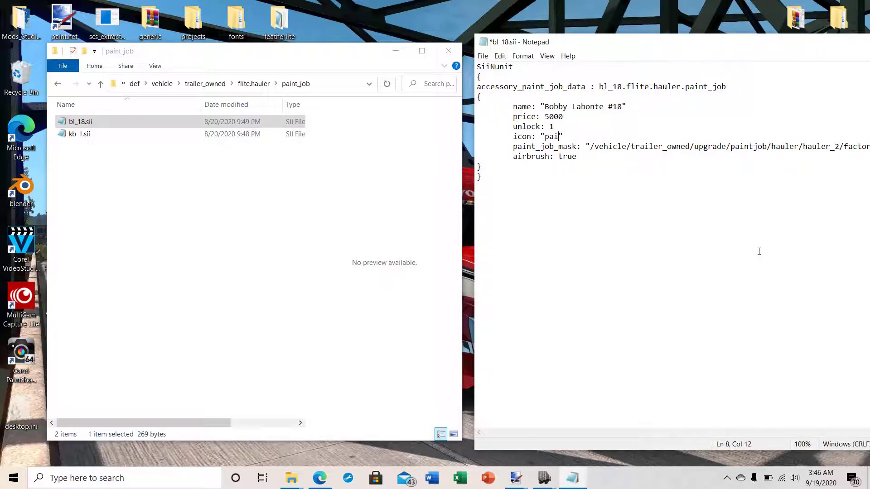
key("BackSpace")
type("bl_18")
Step: Go up to the Nascar featherlite skin mod's root folder and open its material folder
left_click(101, 85)
left_click(101, 85)
left_click(101, 85)
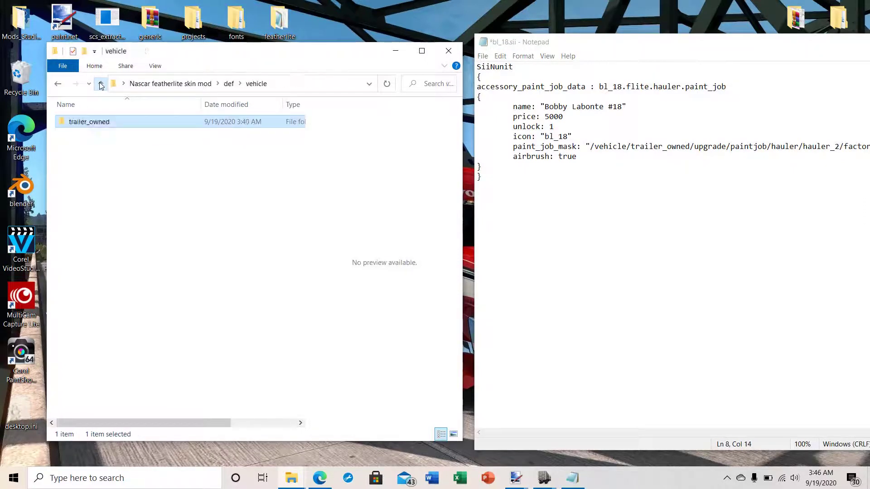
left_click(101, 85)
left_click(101, 85)
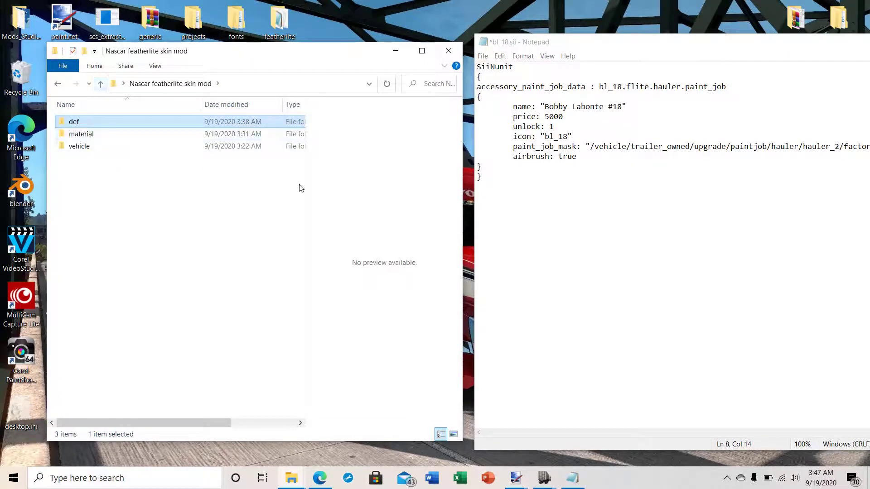
double_click(74, 133)
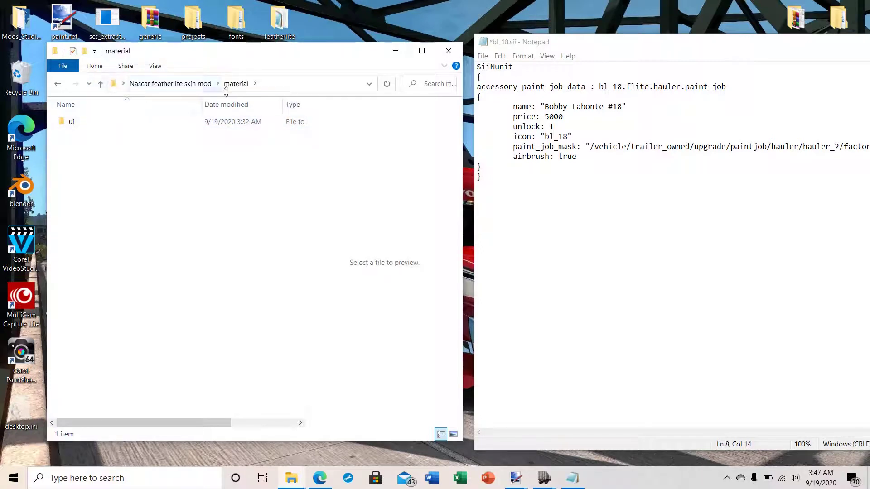
Step: Create a folder named "nascar" inside the mod's material/ui/accessory folder
double_click(60, 123)
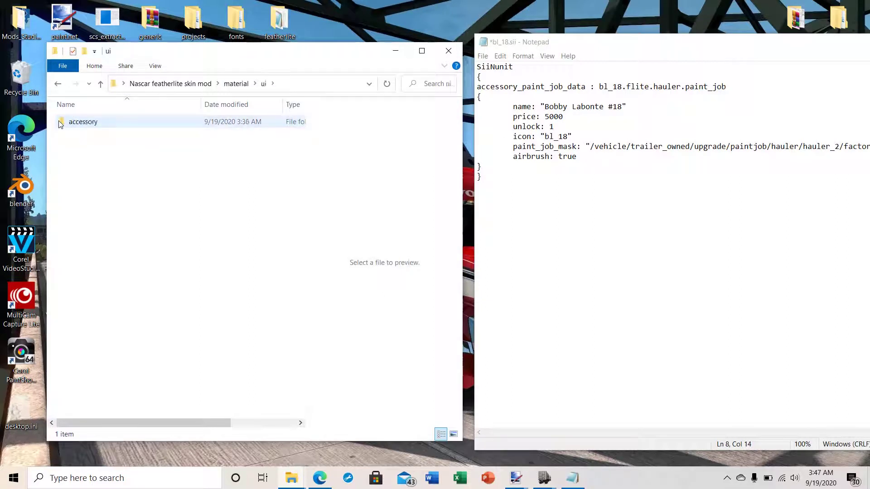
double_click(60, 121)
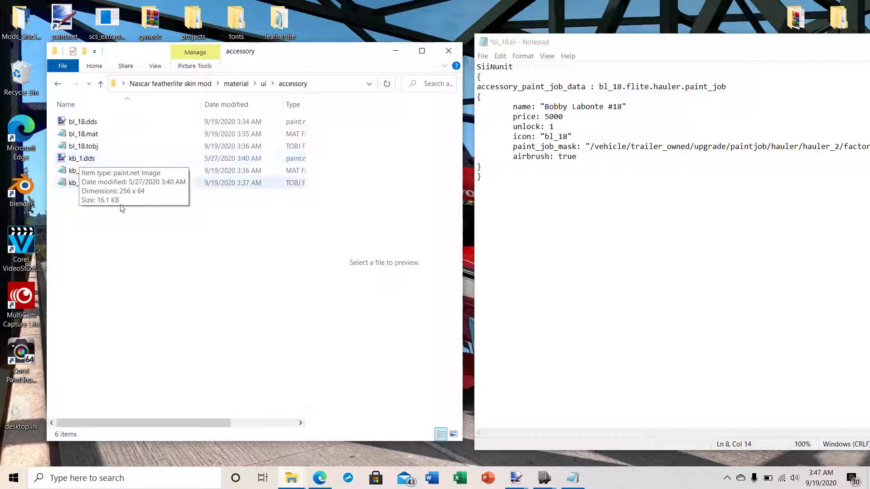
right_click(75, 225)
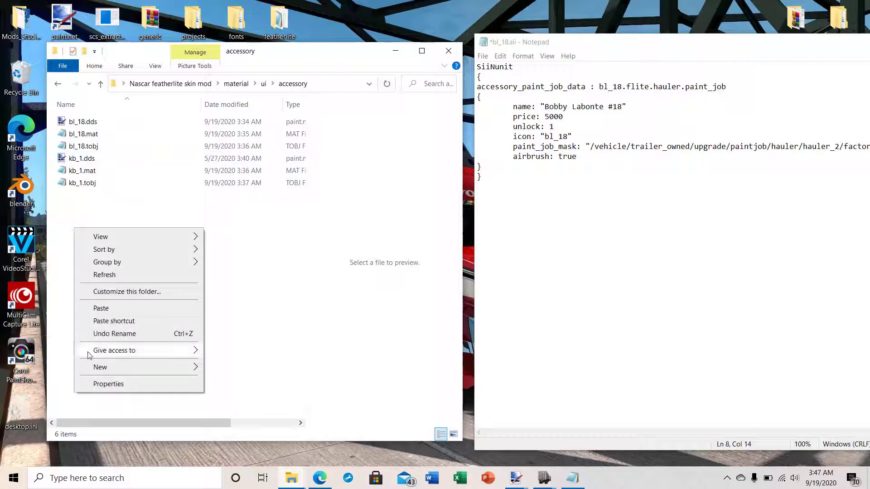
mouse_move(98, 371)
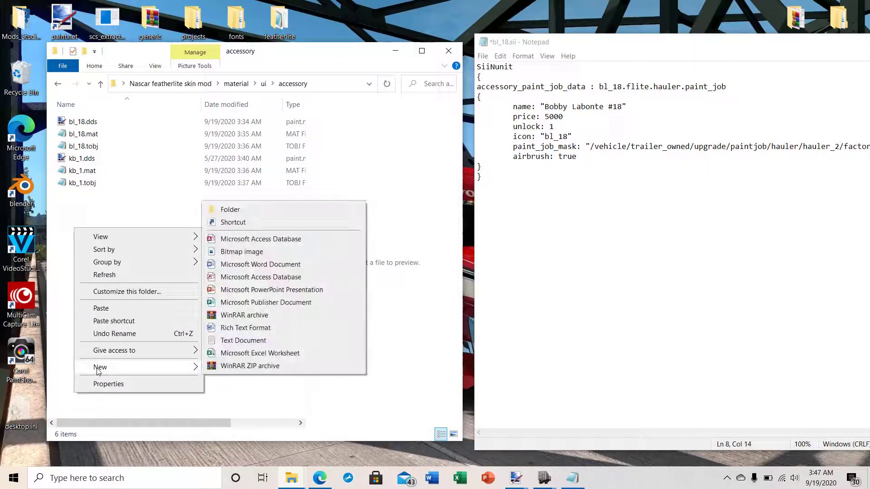
left_click(248, 210)
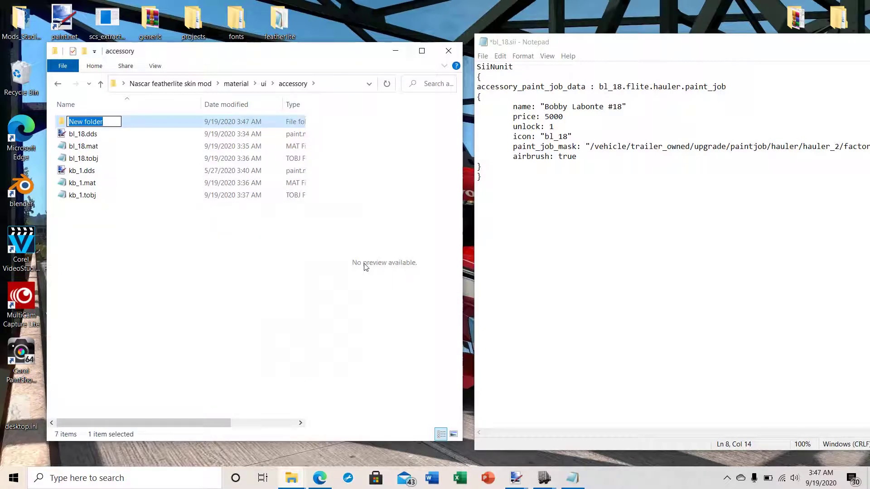
type("nascar")
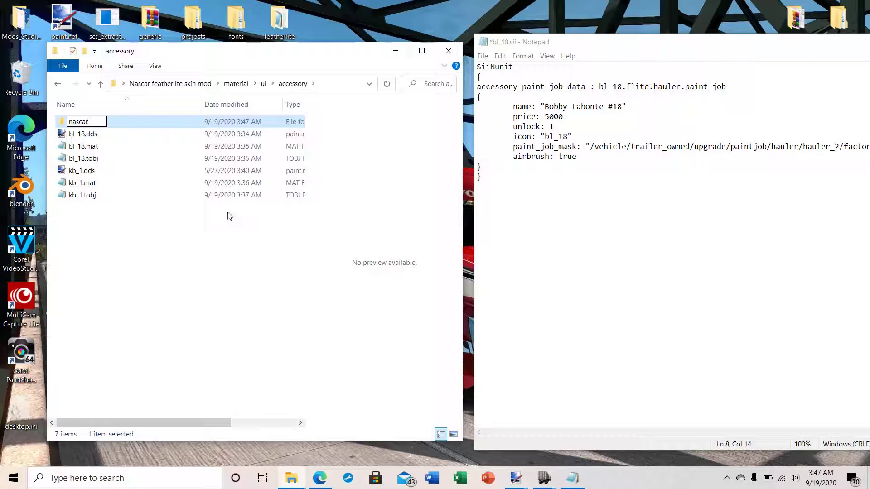
left_click(136, 266)
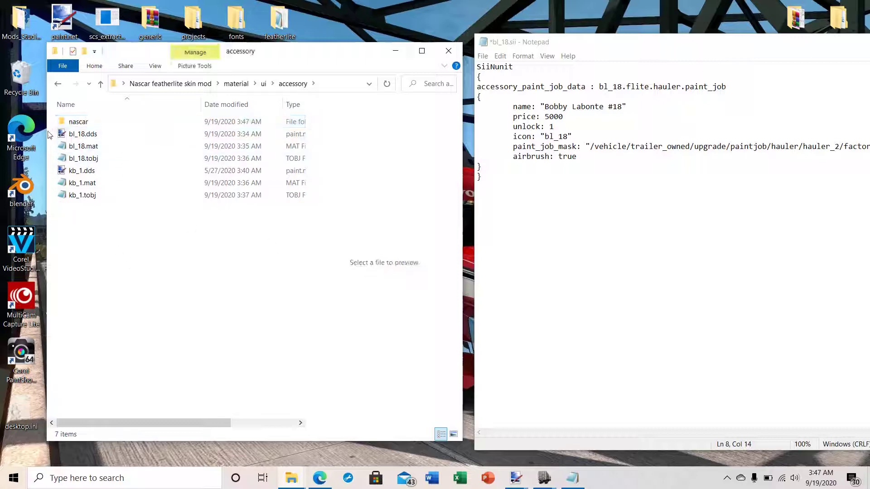
Step: Move bl_18.dds, bl_18.mat and bl_18.tobj into the nascar folder, then return to the accessory folder
left_click_drag(51, 132, 55, 162)
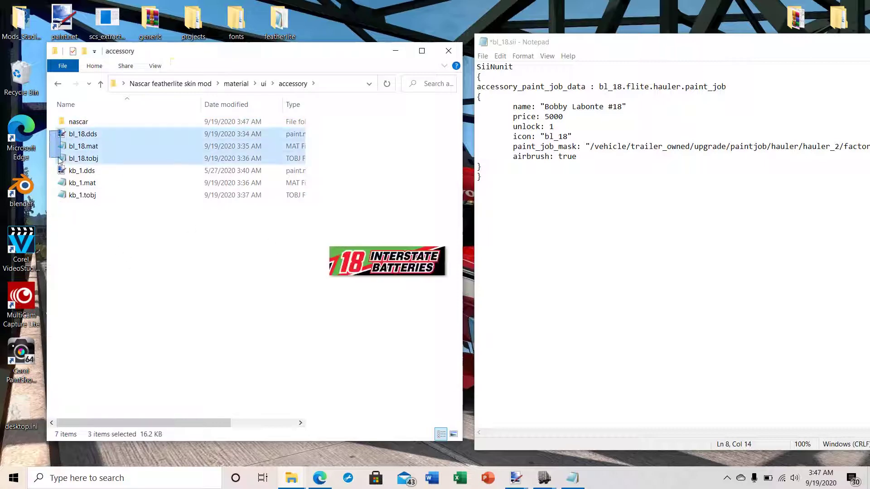
right_click(89, 152)
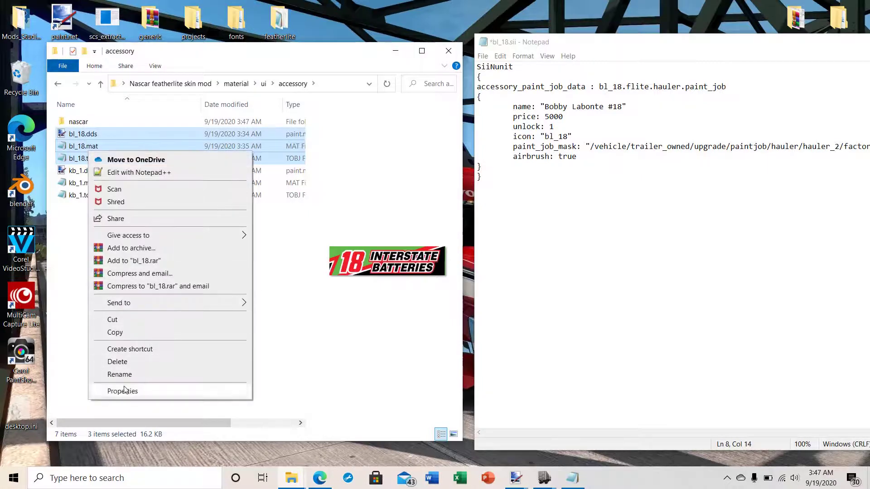
left_click(113, 320)
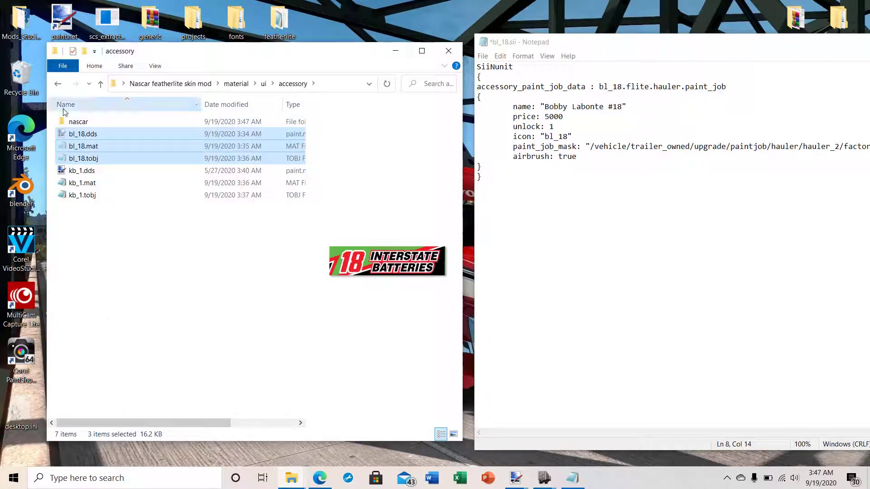
double_click(67, 121)
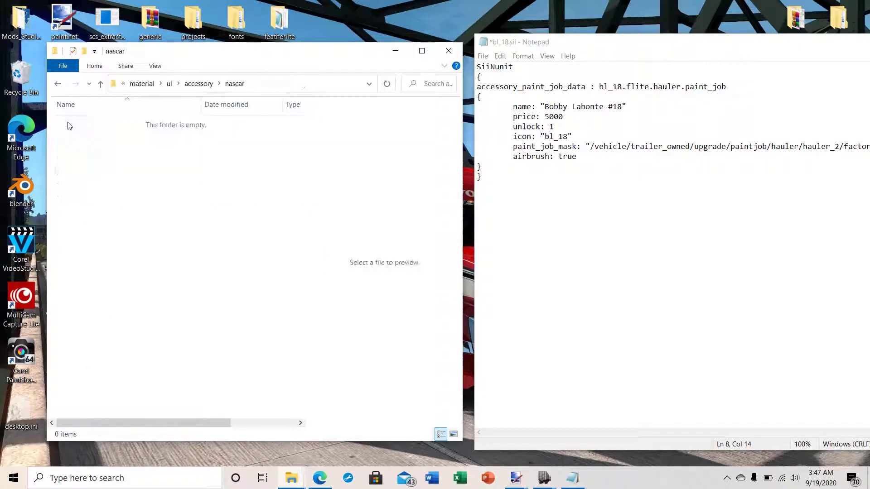
right_click(88, 187)
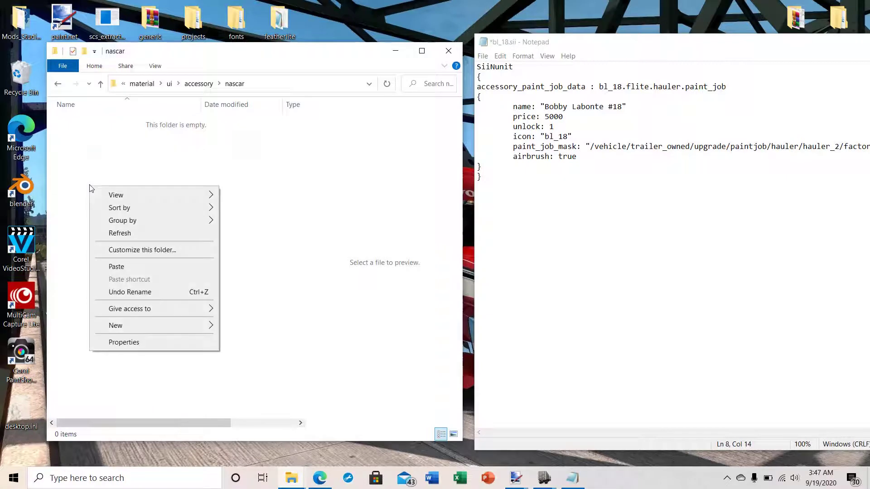
left_click(118, 269)
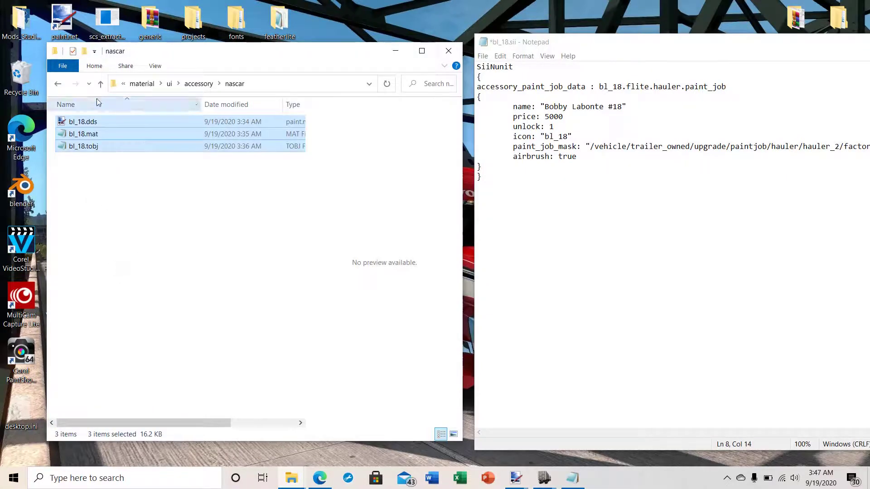
left_click(101, 84)
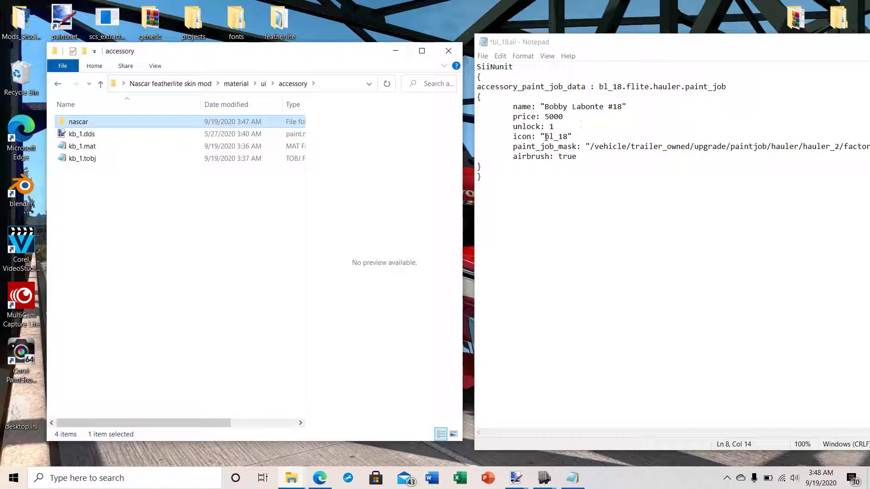
Step: Set the icon path in bl_18.sii to "nascar/bl_18" and check it against the nascar folder's contents
left_click_drag(545, 136, 550, 136)
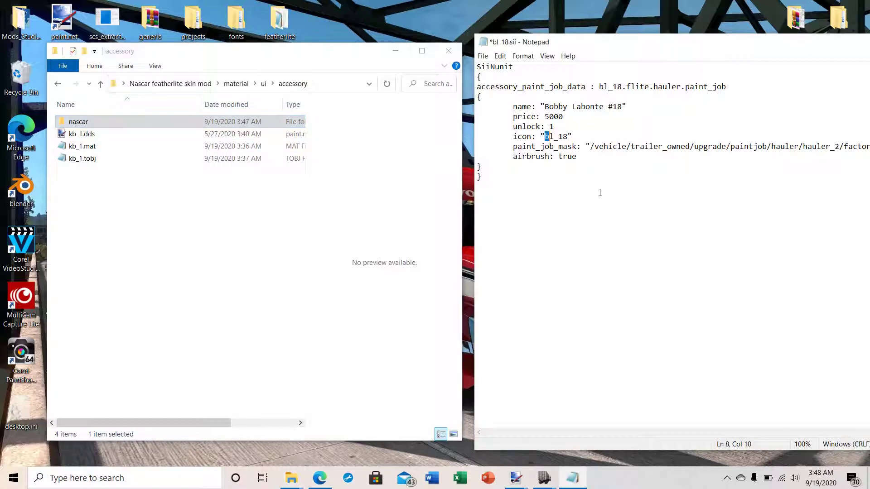
left_click(540, 136)
left_click_drag(545, 137, 549, 137)
key("Left")
type("nascar/")
double_click(62, 122)
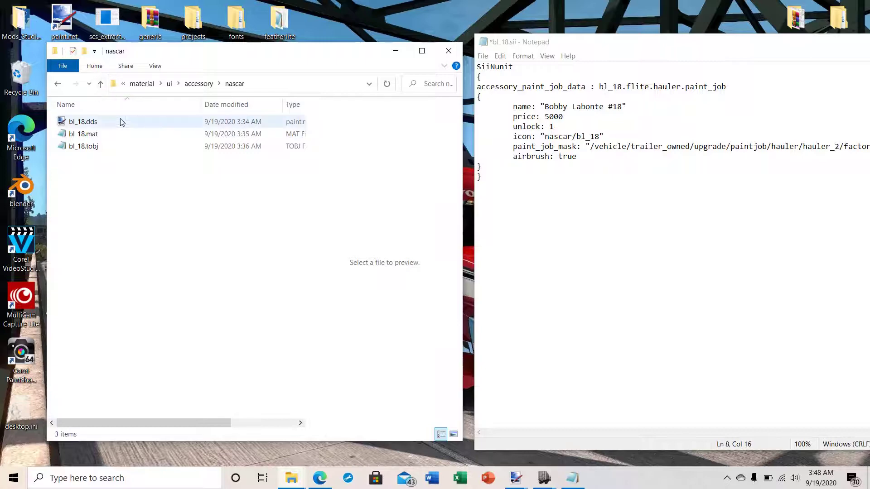
left_click(101, 84)
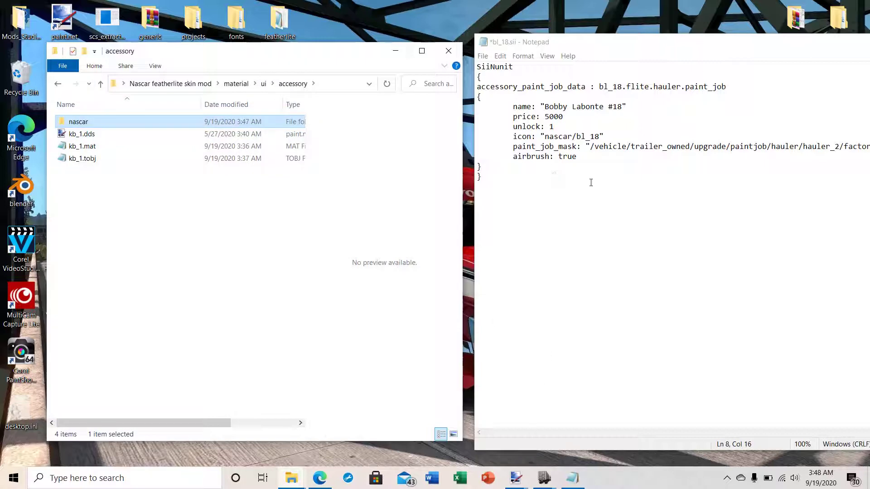
Step: Open the mod's vehicle/trailer_owned/upgrade/paintjob/nascar folder and arrange it beside the bl_18.sii text
left_click(653, 41)
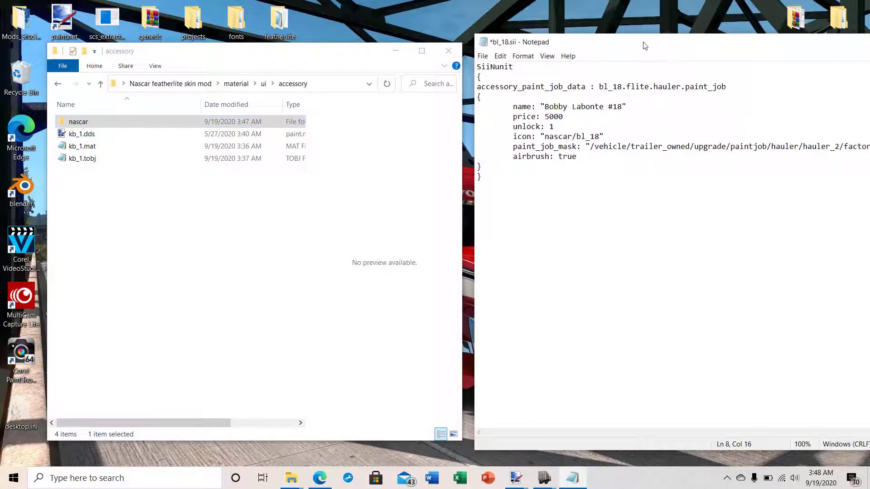
left_click_drag(643, 43, 539, 41)
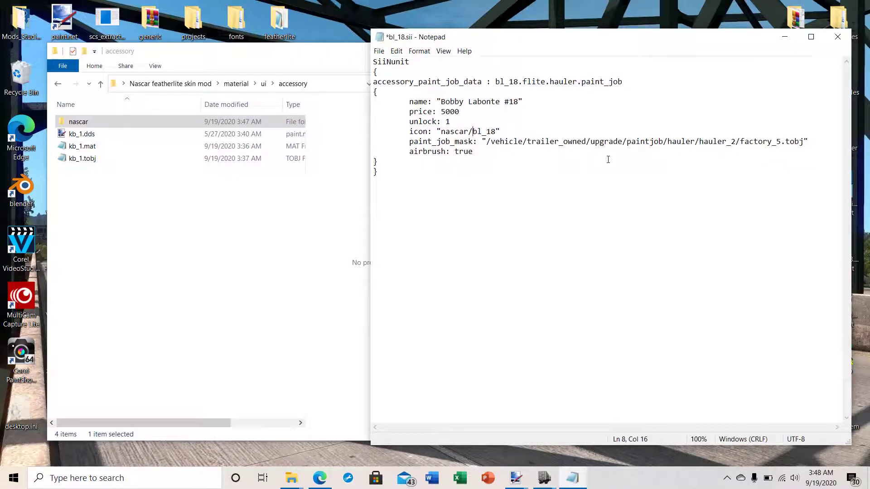
left_click(102, 84)
left_click(102, 85)
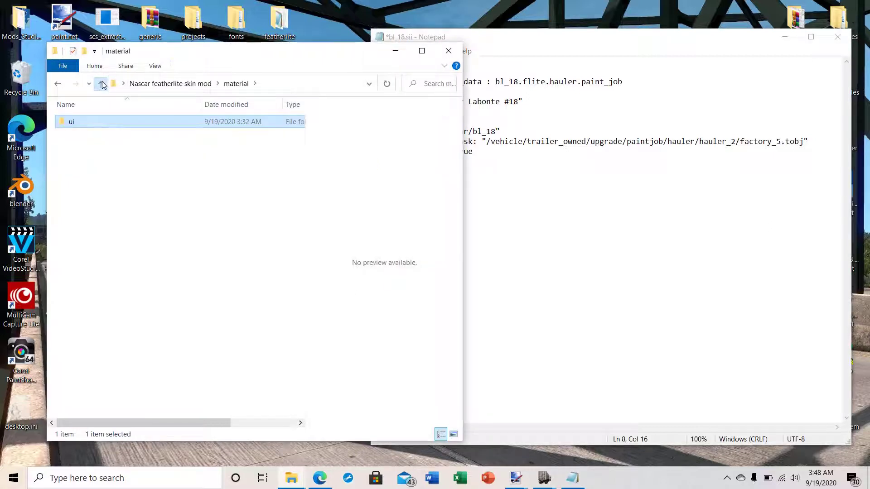
left_click(102, 84)
left_click(67, 148)
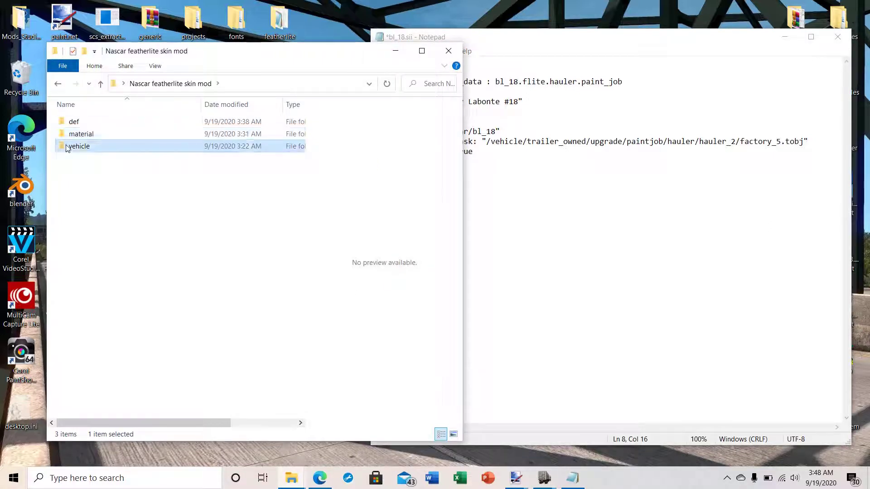
double_click(66, 147)
left_click(68, 123)
double_click(68, 122)
left_click(71, 122)
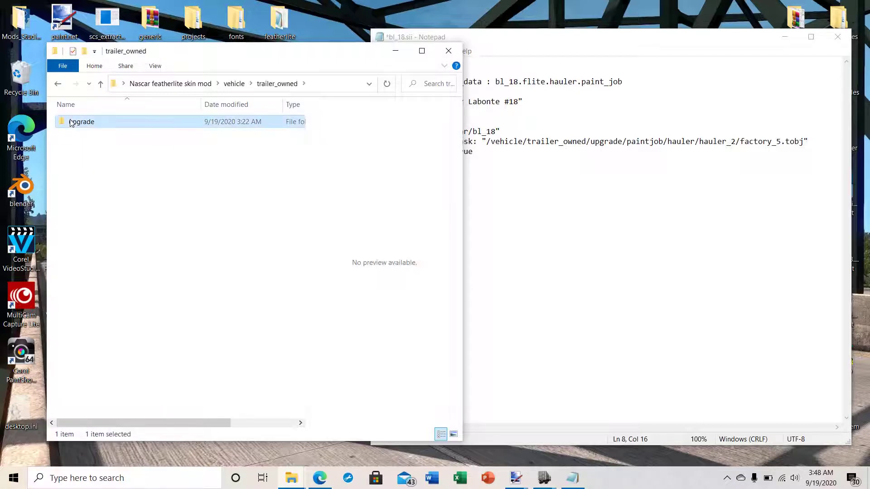
double_click(72, 122)
left_click(71, 122)
double_click(71, 122)
left_click(71, 122)
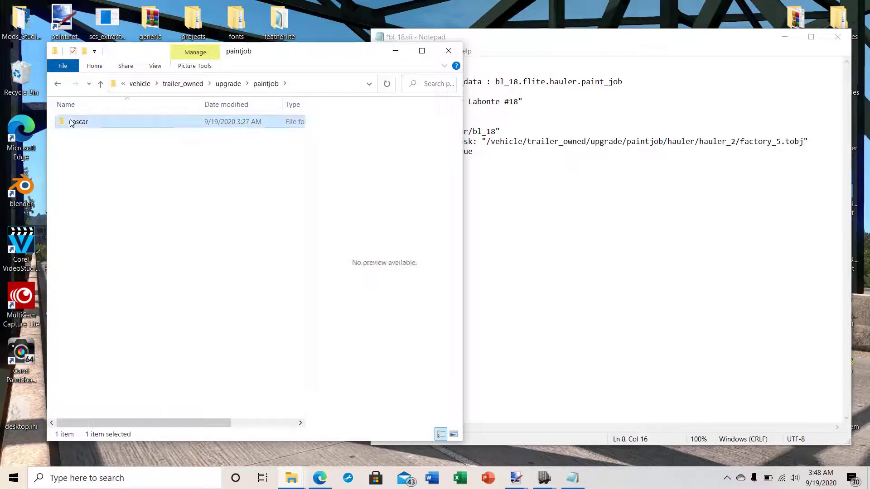
double_click(71, 122)
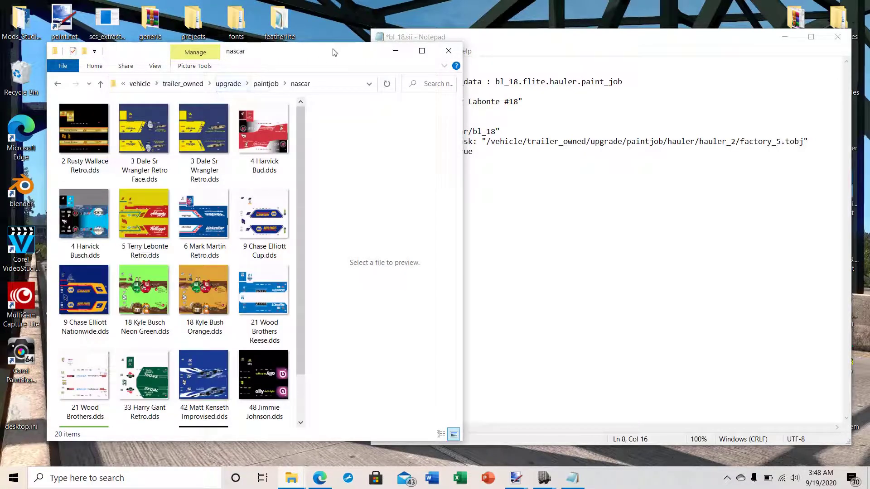
left_click_drag(333, 52, 310, 42)
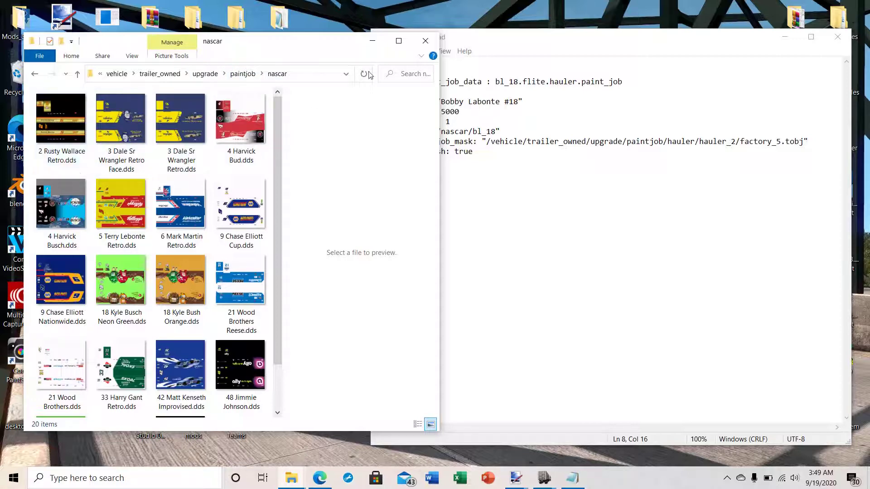
Step: Change the paint_job_mask path in bl_18.sii to "/vehicle/trailer_owned/upgrade/paintjob/nascar/bl_18.tobj"
left_click_drag(583, 38, 569, 29)
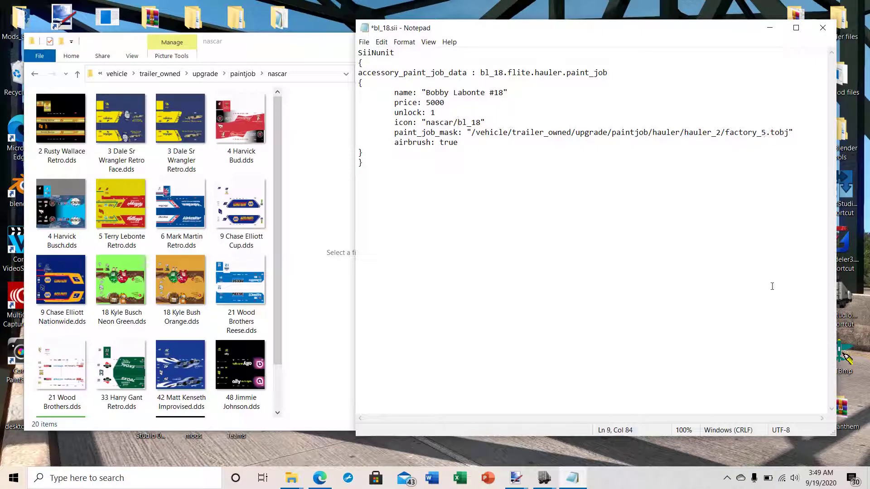
key("BackSpace")
key("BackSpace")
key("BackSpace")
key("BackSpace")
key("BackSpace")
key("BackSpace")
key("BackSpace")
key("BackSpace")
key("BackSpace")
key("BackSpace")
key("BackSpace")
key("BackSpace")
key("BackSpace")
key("BackSpace")
key("BackSpace")
key("BackSpace")
key("BackSpace")
key("BackSpace")
key("BackSpace")
key("BackSpace")
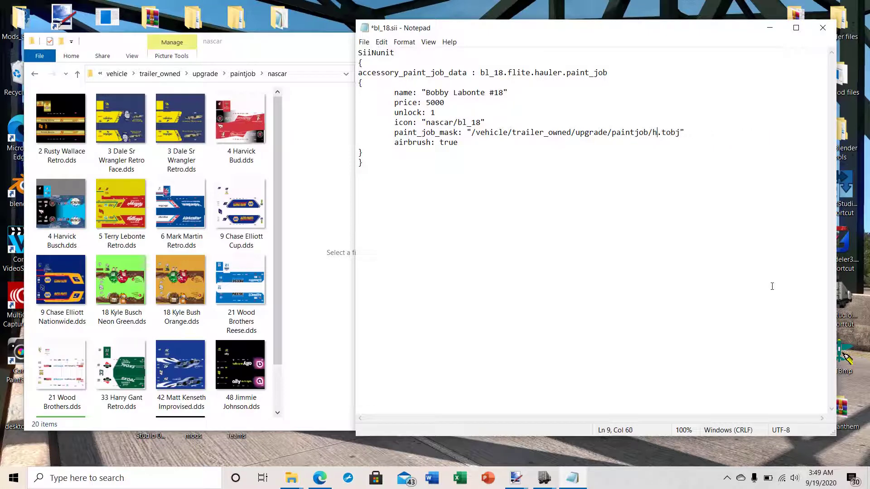
key("BackSpace")
type("nascar/")
type("bl_18")
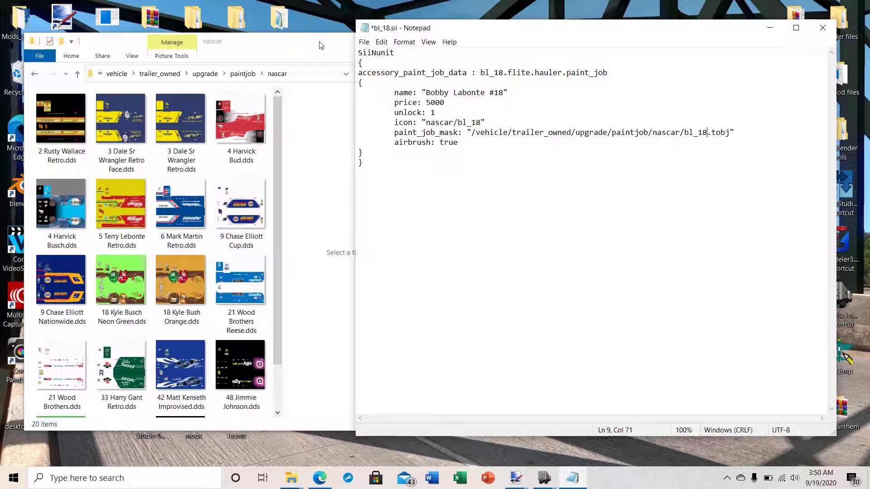
Step: Save the edited bl_18.sii file and close it
left_click(364, 42)
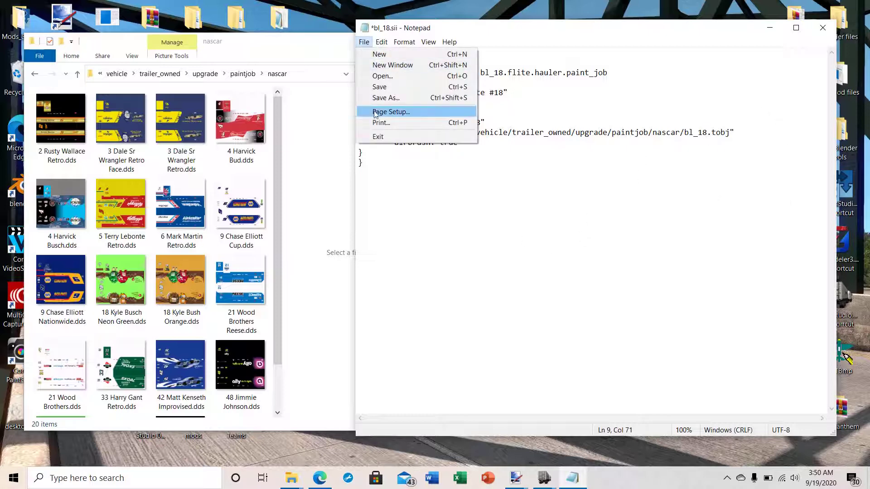
left_click(380, 87)
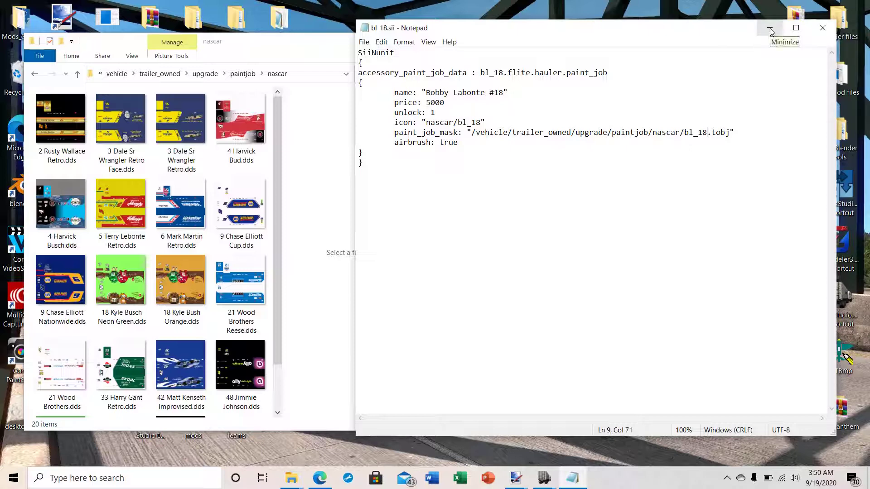
left_click(822, 27)
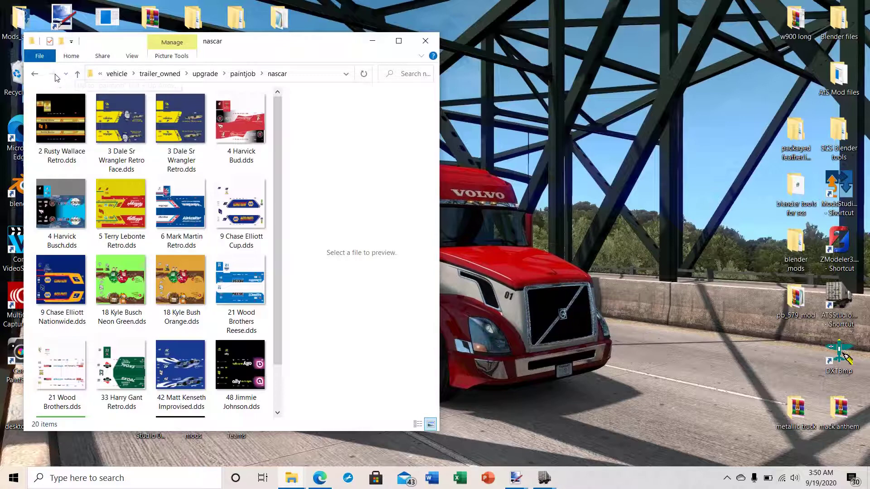
Step: Open kb_1.sii from the mod's def/vehicle/trailer_owned/flite.hauler/paint_job folder for editing
left_click(118, 75)
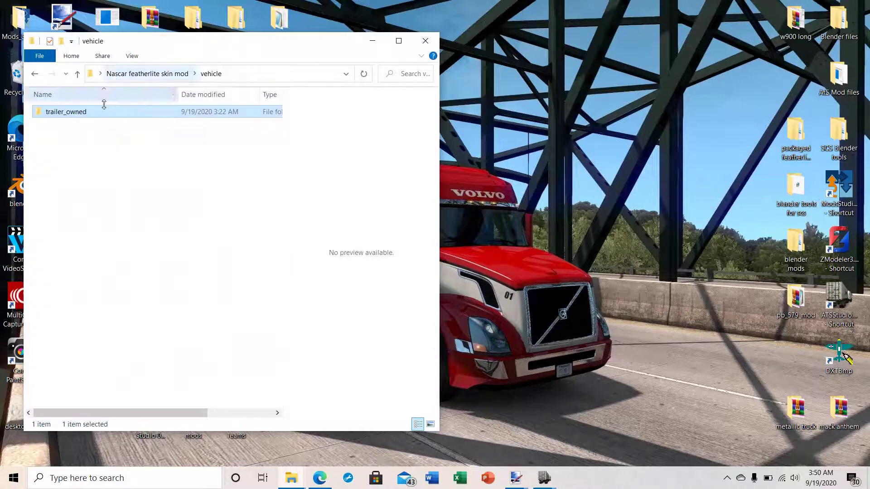
left_click(158, 75)
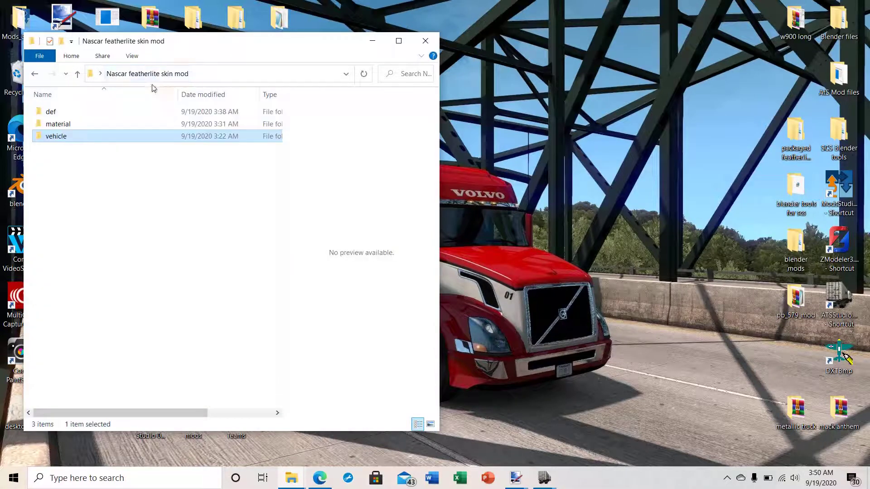
double_click(51, 112)
double_click(51, 114)
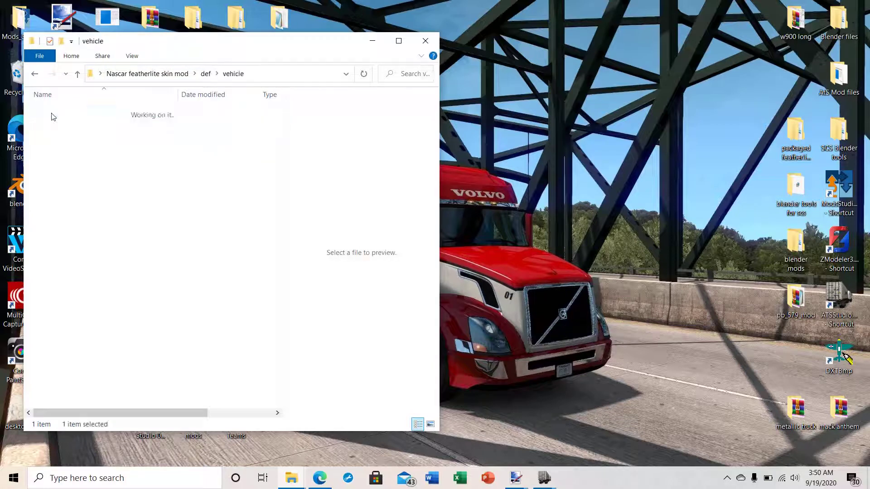
double_click(51, 114)
double_click(52, 114)
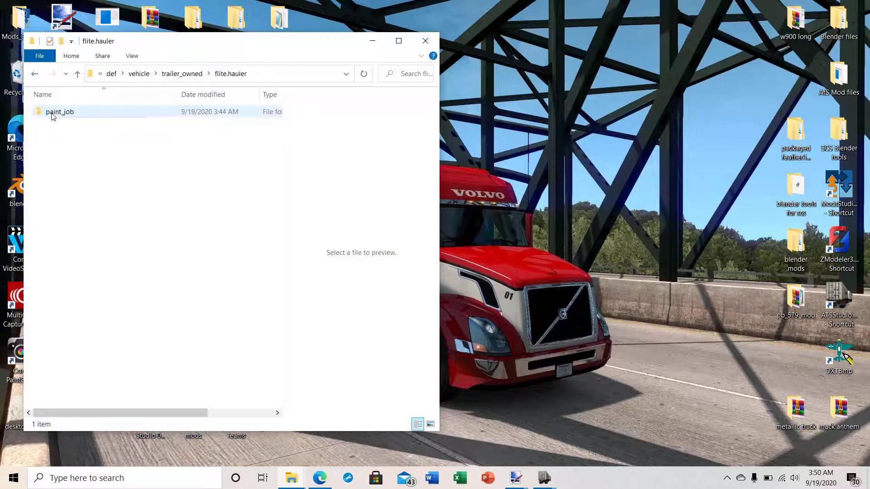
double_click(51, 114)
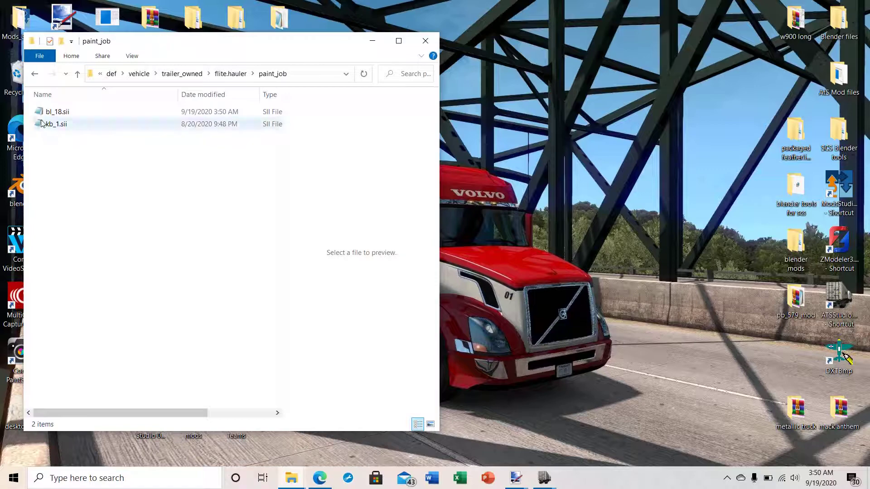
double_click(48, 127)
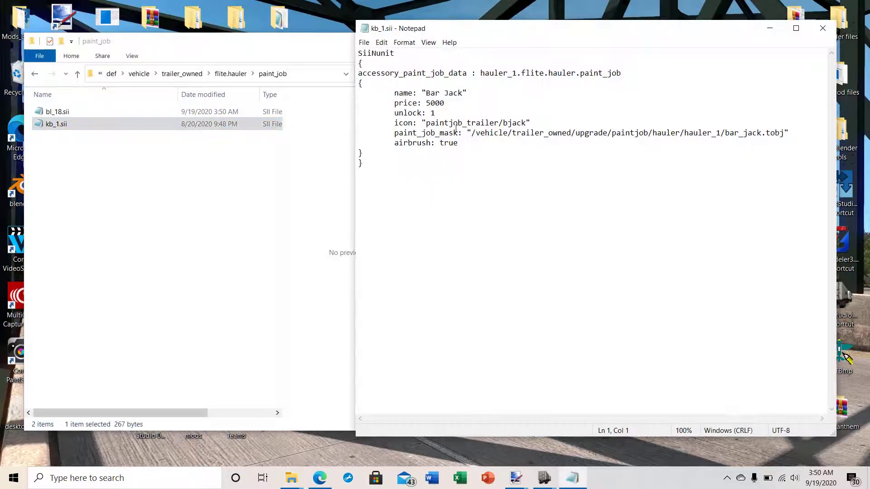
Step: Change the accessory_paint_job_data identifier in kb_1.sii to "kb_1.flite.hauler.paint_job"
left_click(517, 73)
key("BackSpace")
key("BackSpace")
key("BackSpace")
key("BackSpace")
key("BackSpace")
key("BackSpace")
key("BackSpace")
key("BackSpace")
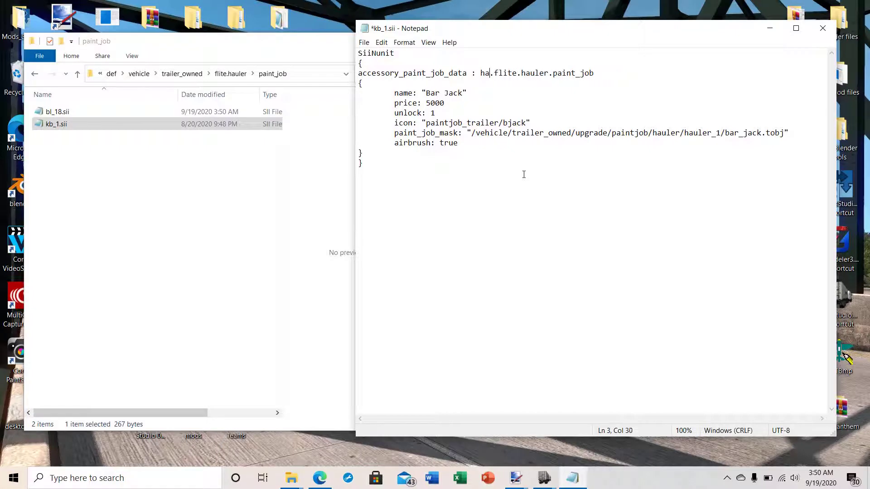
type("kb_1")
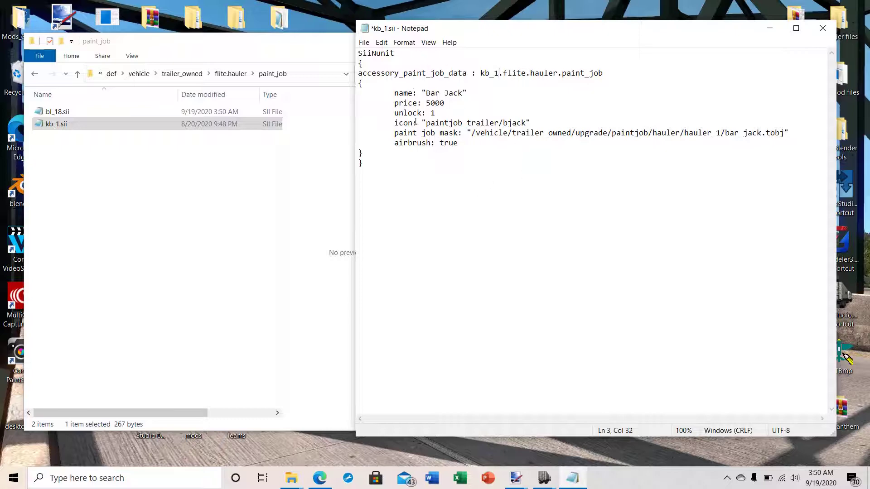
Step: Set the paint job's name in kb_1.sii to "Kurt Busch"
left_click(460, 94)
key("BackSpace")
key("BackSpace")
key("BackSpace")
key("BackSpace")
key("BackSpace")
key("BackSpace")
key("BackSpace")
type("Kurt Busch")
Step: Replace the whole icon path in kb_1.sii with "kb_1"
key("BackSpace")
key("BackSpace")
key("BackSpace")
key("BackSpace")
key("BackSpace")
key("BackSpace")
key("BackSpace")
key("BackSpace")
key("BackSpace")
key("BackSpace")
key("BackSpace")
key("BackSpace")
key("BackSpace")
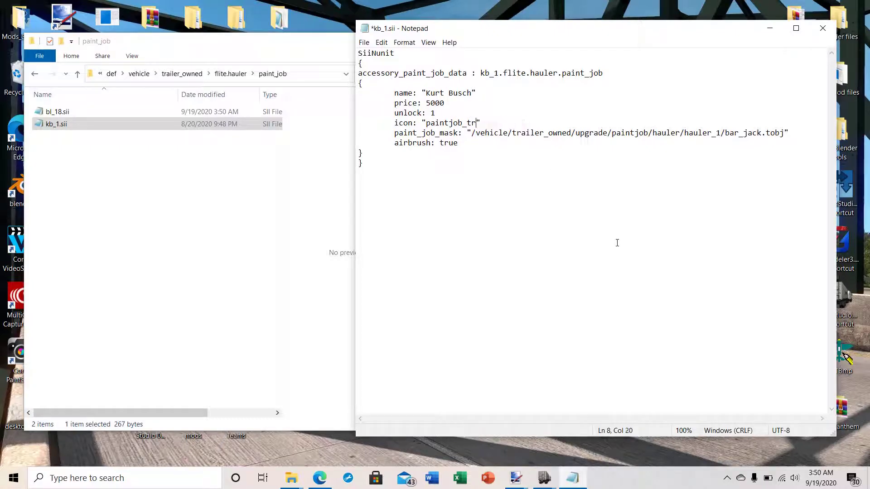
key("BackSpace")
key("BackSpace")
key("BackSpace")
key("BackSpace")
key("BackSpace")
key("BackSpace")
key("BackSpace")
key("BackSpace")
key("BackSpace")
type("kb_1")
Step: Change the paint_job_mask path in kb_1.sii to "/vehicle/trailer_owned/upgrade/paintjob/nascar/kb_1.tobj"
key("BackSpace")
key("BackSpace")
key("BackSpace")
key("BackSpace")
key("BackSpace")
key("BackSpace")
key("BackSpace")
key("BackSpace")
key("BackSpace")
key("BackSpace")
key("BackSpace")
key("BackSpace")
key("BackSpace")
key("BackSpace")
key("BackSpace")
key("BackSpace")
key("BackSpace")
key("BackSpace")
key("BackSpace")
key("BackSpace")
key("BackSpace")
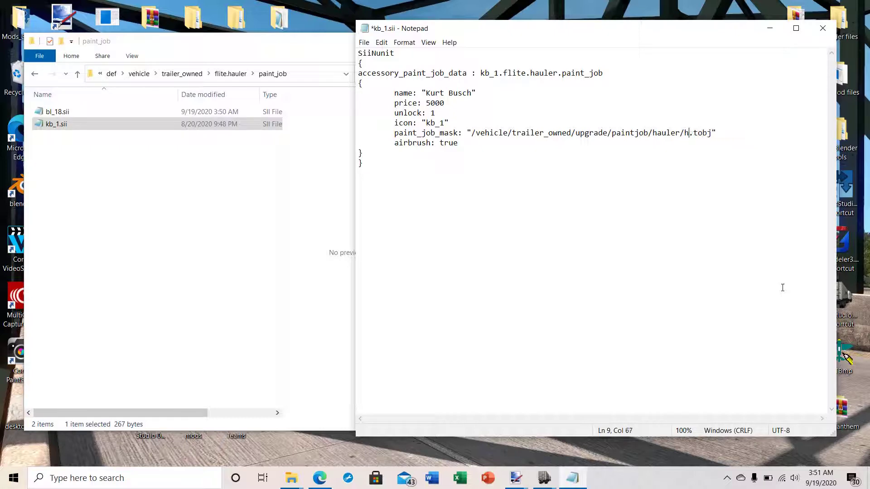
key("BackSpace")
key("BackSpace")
key("BackSpace")
type("nascar/kb_1")
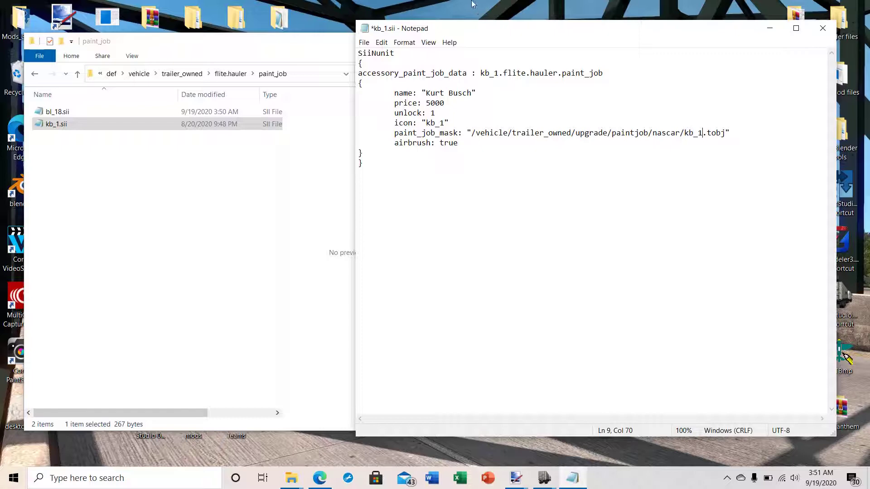
Step: Save and close kb_1.sii, and close all open File Explorer windows
left_click(364, 42)
left_click(376, 90)
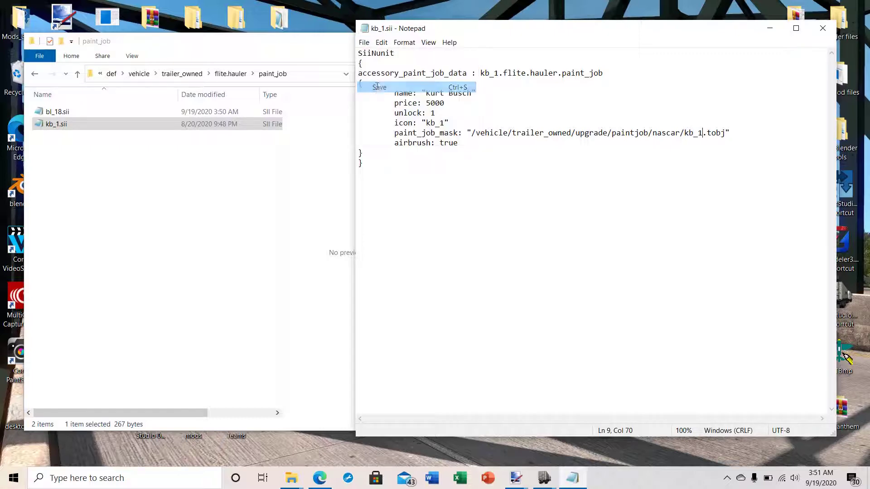
left_click(825, 28)
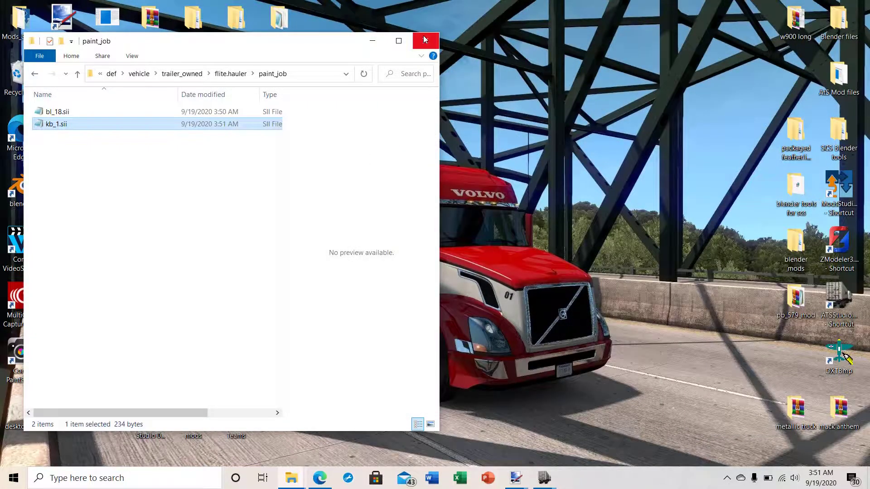
left_click(424, 40)
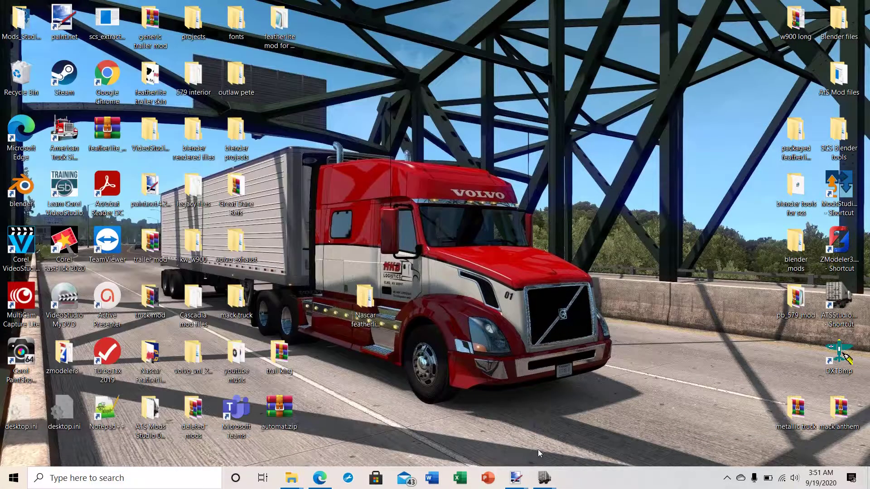
right_click(297, 481)
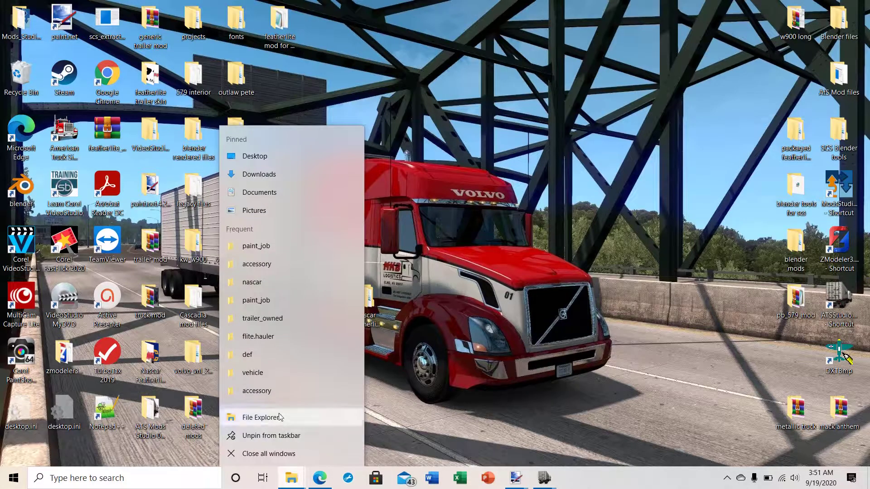
left_click(276, 458)
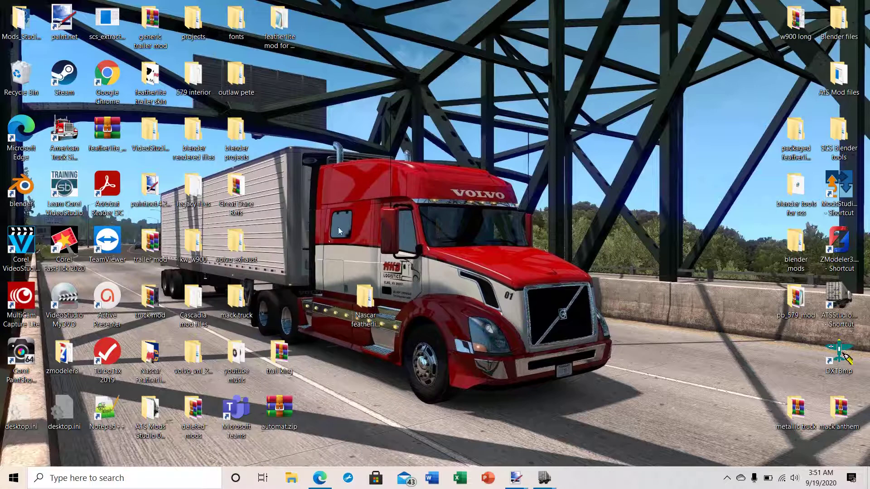
Step: Pack the Nascar featherlite skin mod's def, material and vehicle folders into a ZIP-format archive named "Nascar featherlite skin mod.scs"
double_click(358, 308)
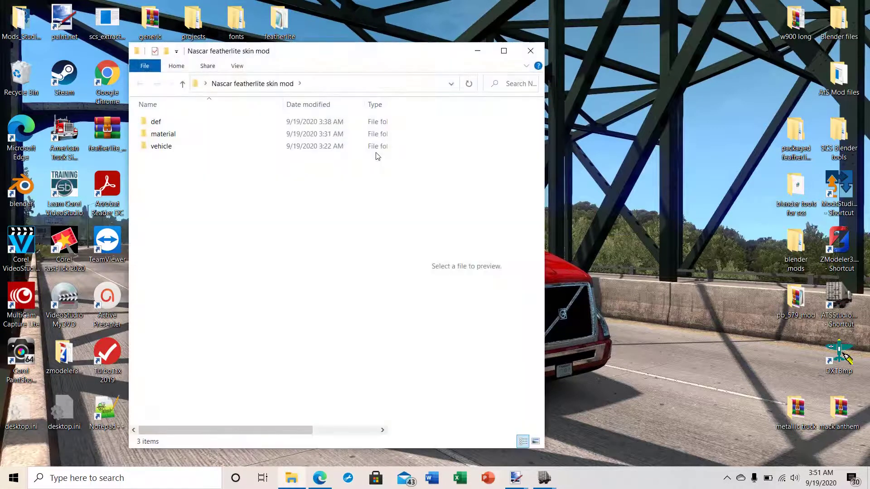
left_click_drag(327, 56, 553, 46)
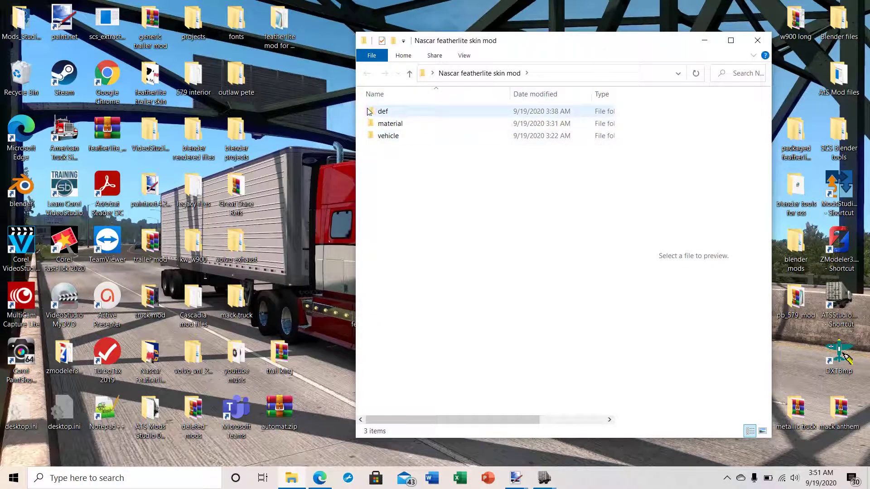
left_click_drag(362, 113, 403, 143)
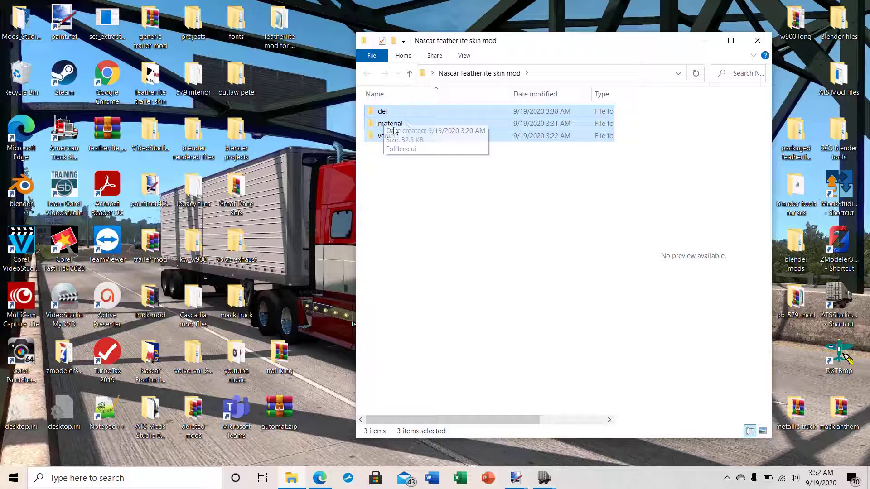
right_click(406, 123)
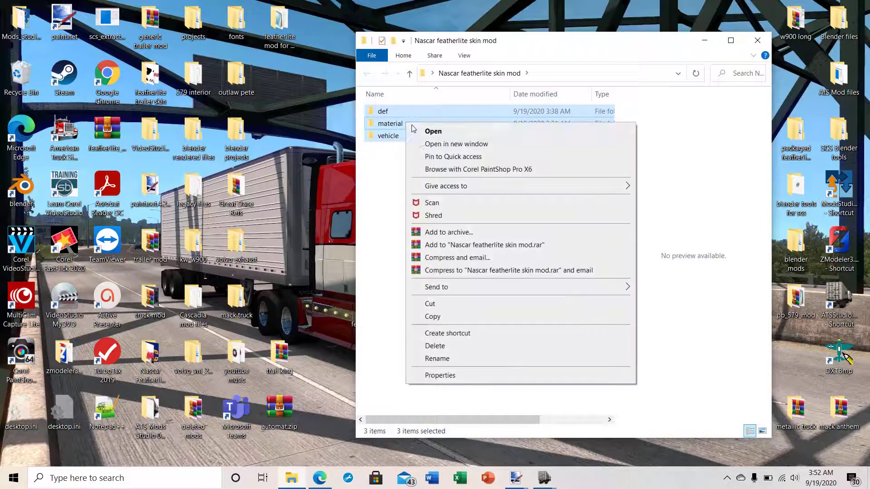
left_click(444, 233)
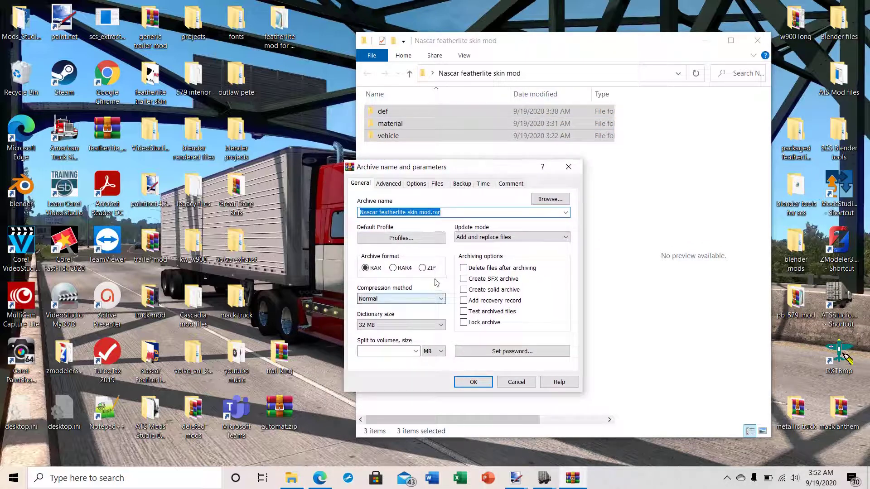
left_click(422, 270)
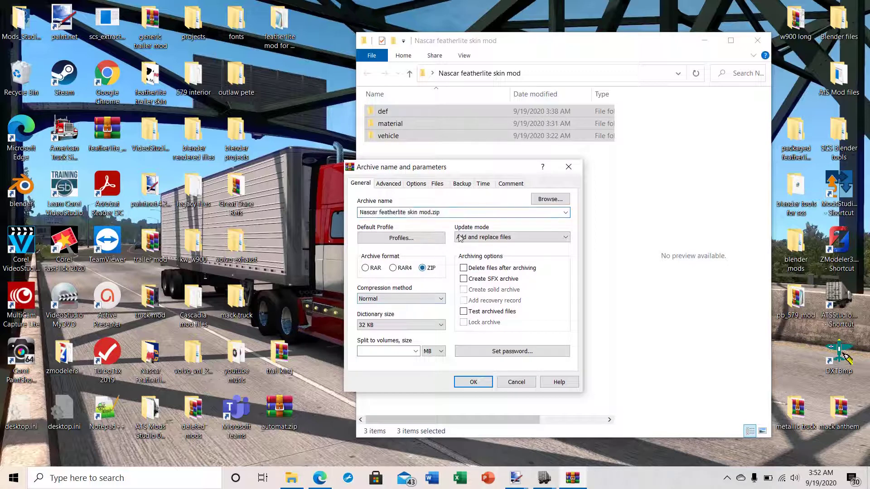
left_click(447, 212)
left_click(447, 212)
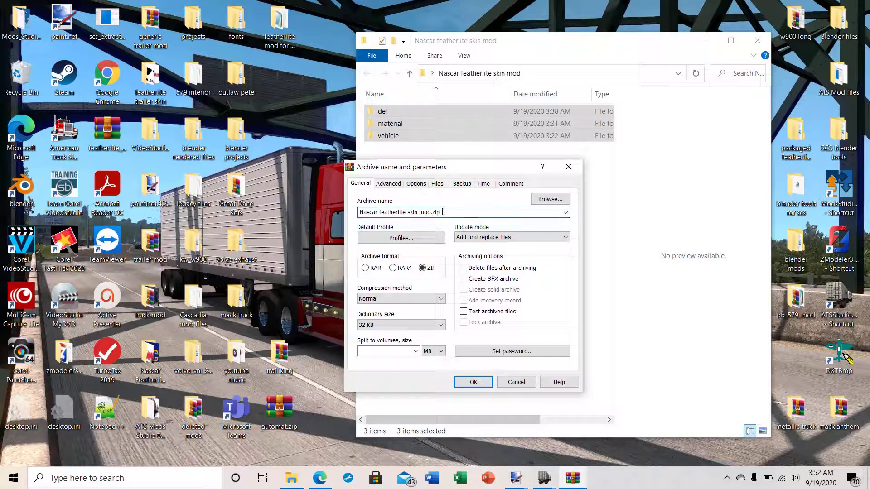
key("BackSpace")
type("scs")
left_click(474, 382)
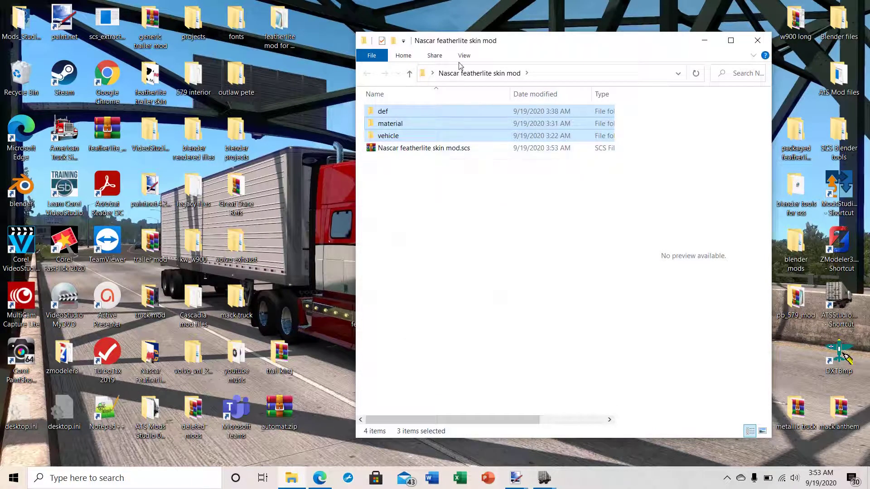
Step: Copy the packed "Nascar featherlite skin mod.scs" file
left_click(396, 152)
right_click(396, 152)
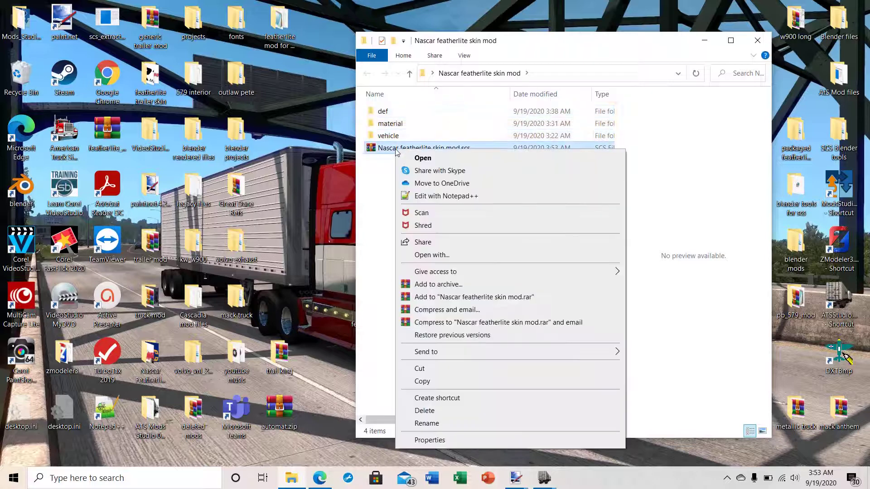
left_click(419, 382)
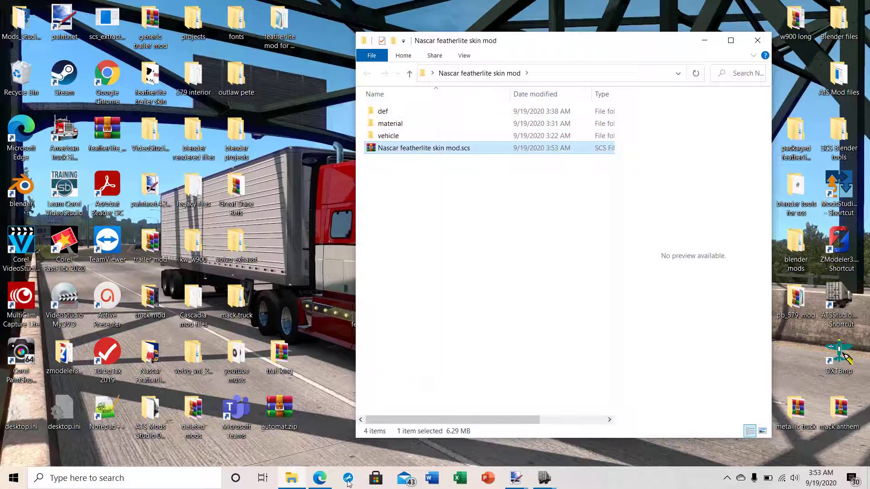
Step: Paste the copied archive into the Documents/American Truck Simulator/mod folder, replacing the existing file of the same name
left_click(290, 479)
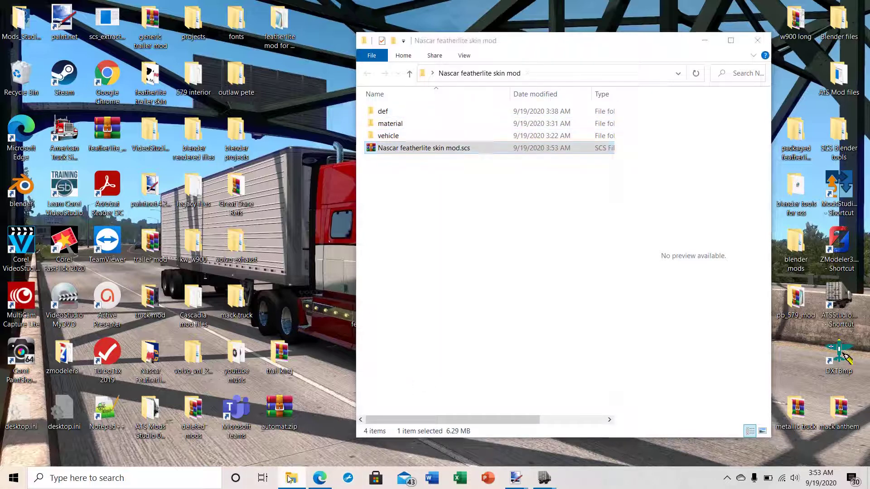
right_click(291, 479)
left_click(256, 194)
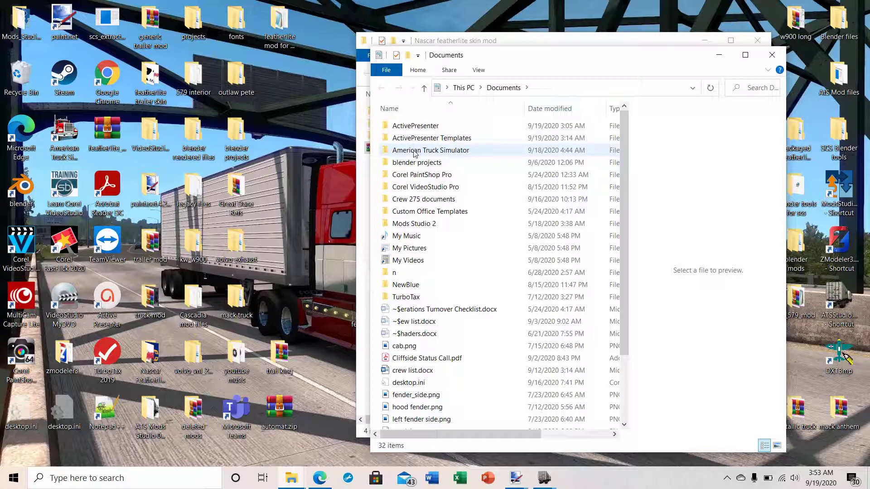
double_click(413, 152)
left_click(396, 140)
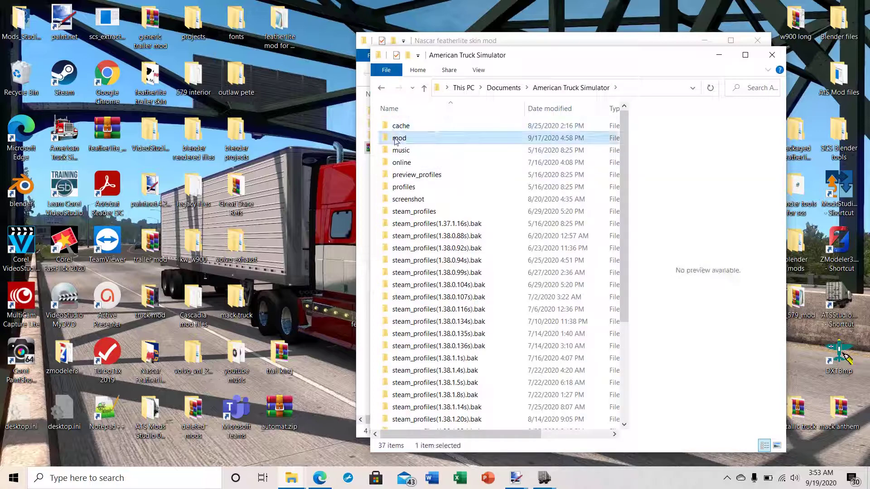
double_click(396, 140)
right_click(374, 169)
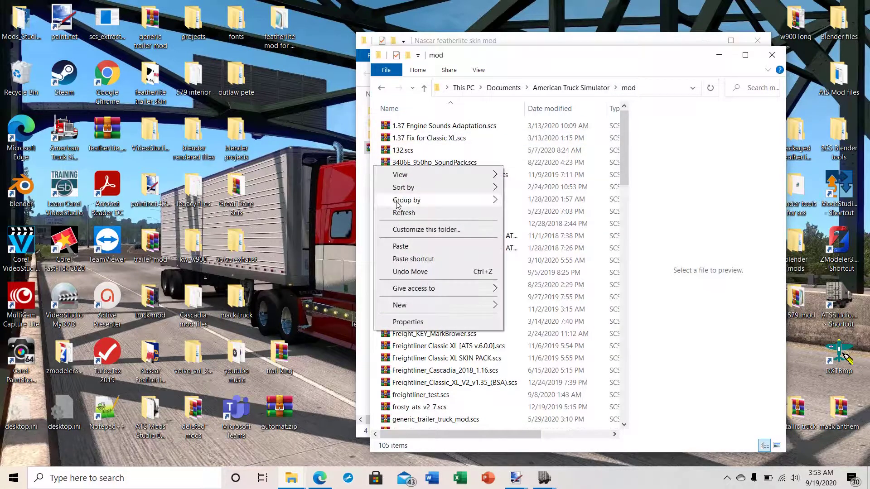
left_click(399, 247)
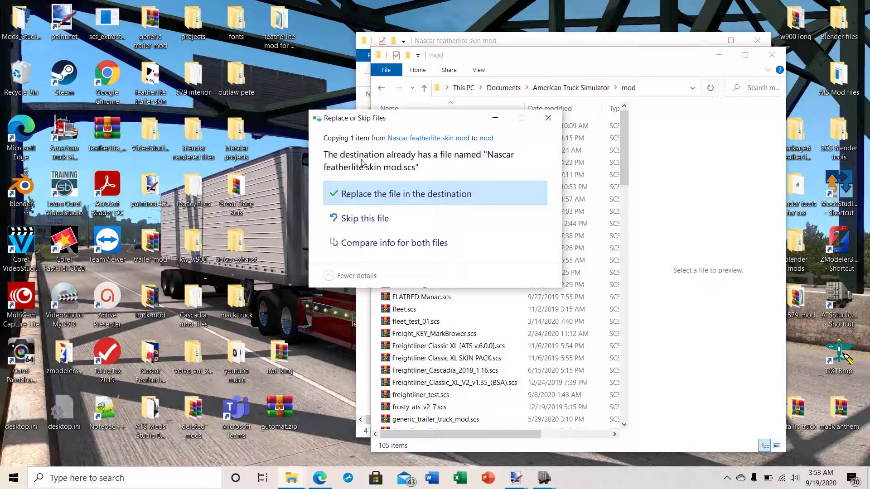
left_click(381, 195)
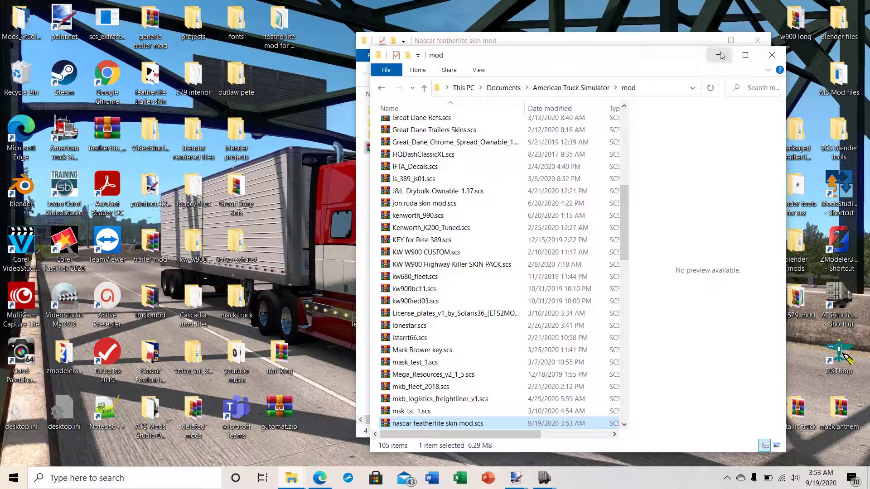
Step: Minimize both folder windows, launch American Truck Simulator from the desktop and continue with the Steam inventory content enabled
left_click(720, 56)
left_click(703, 40)
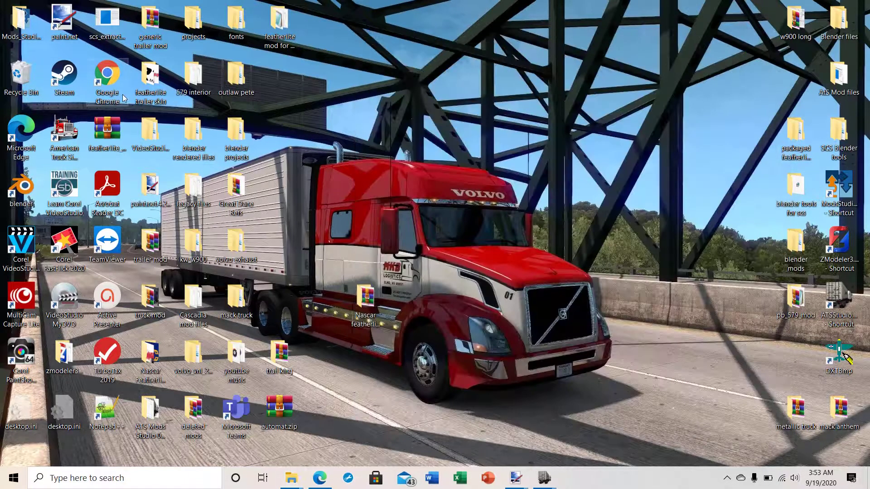
double_click(65, 132)
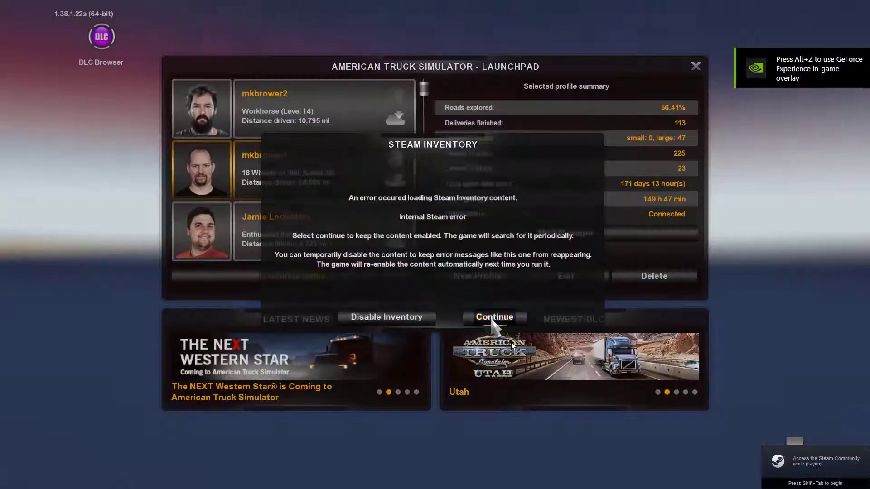
left_click(492, 317)
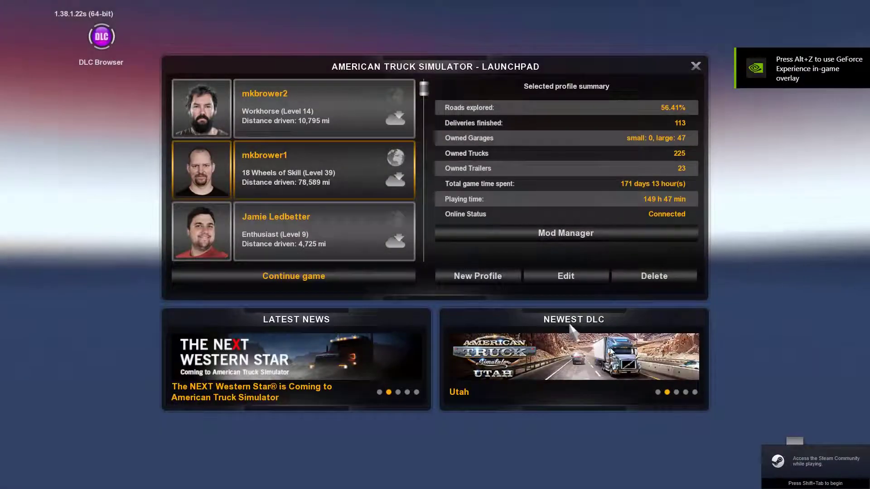
Step: Check in the mod manager whether the nascar featherlite skin mod is active, and exit it without changes
left_click(601, 241)
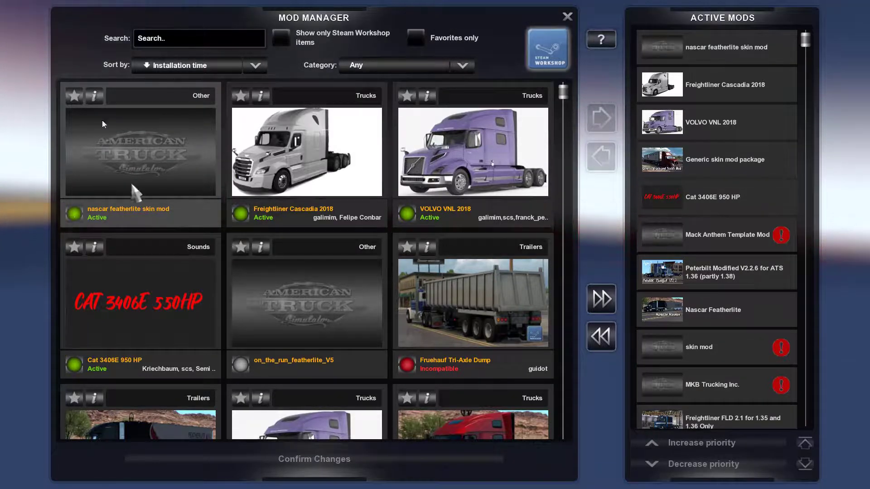
left_click(567, 17)
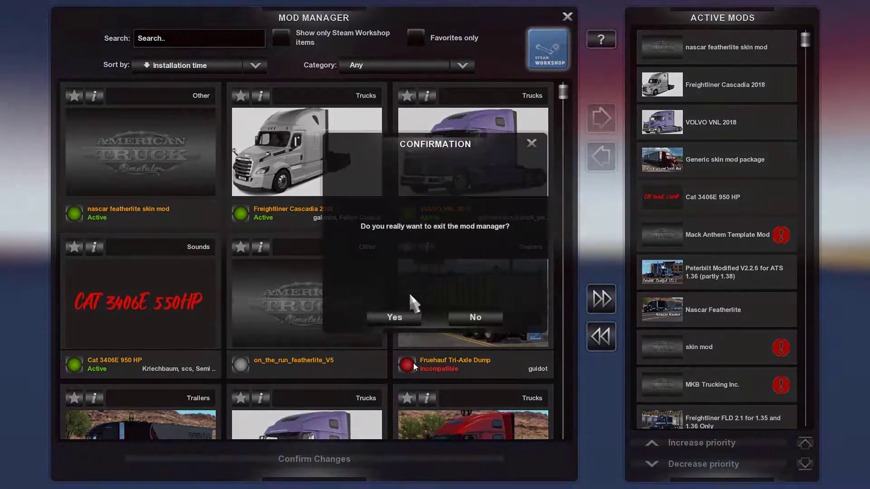
left_click(386, 318)
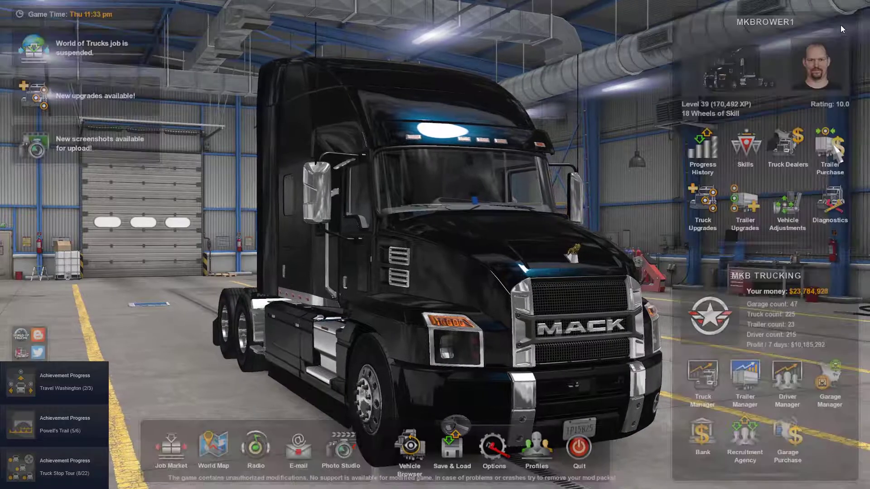
Step: Start customizing the Featherlite hauler 2 axle trailer from the trailer purchase offers, keeping the Steam inventory content enabled
left_click(834, 149)
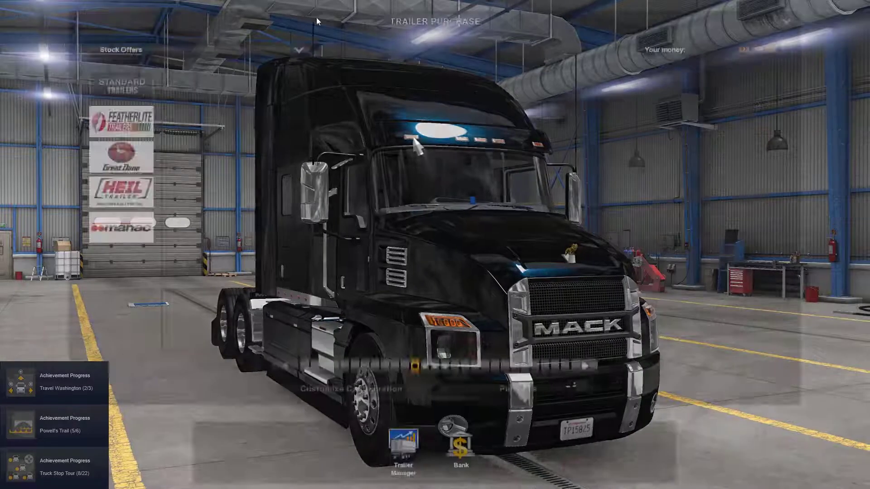
left_click(97, 121)
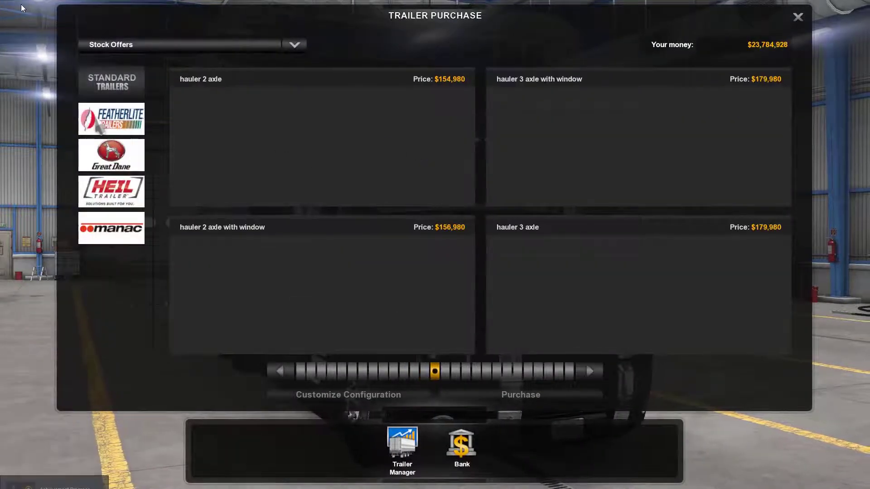
left_click(325, 136)
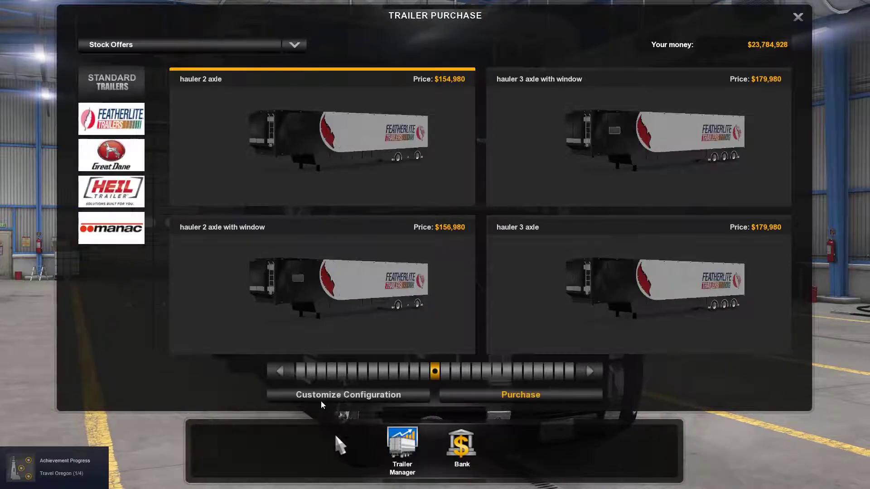
left_click(339, 394)
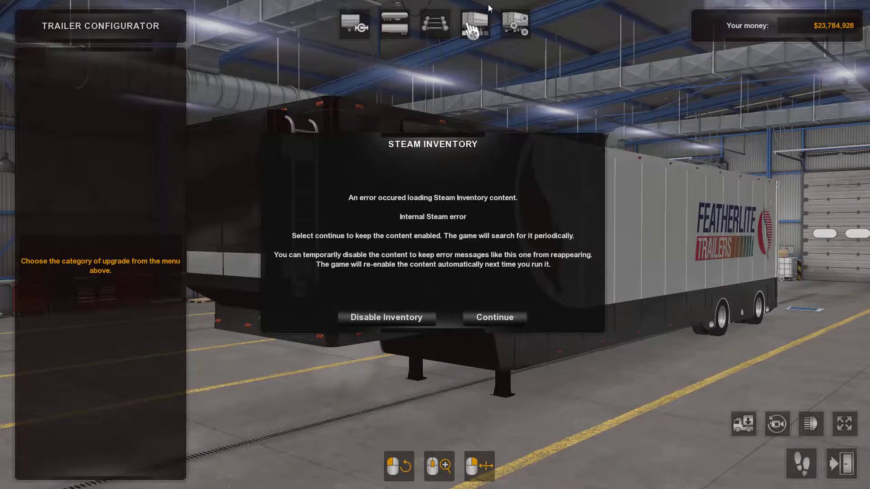
left_click(490, 320)
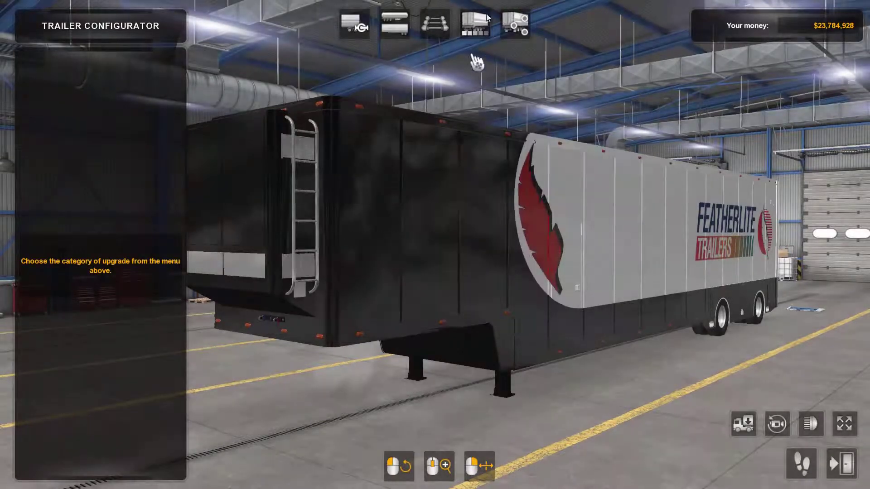
Step: Preview the Bobby Labonte #18 and Kurt Busch paint jobs on the trailer and inspect its side up close
left_click(481, 21)
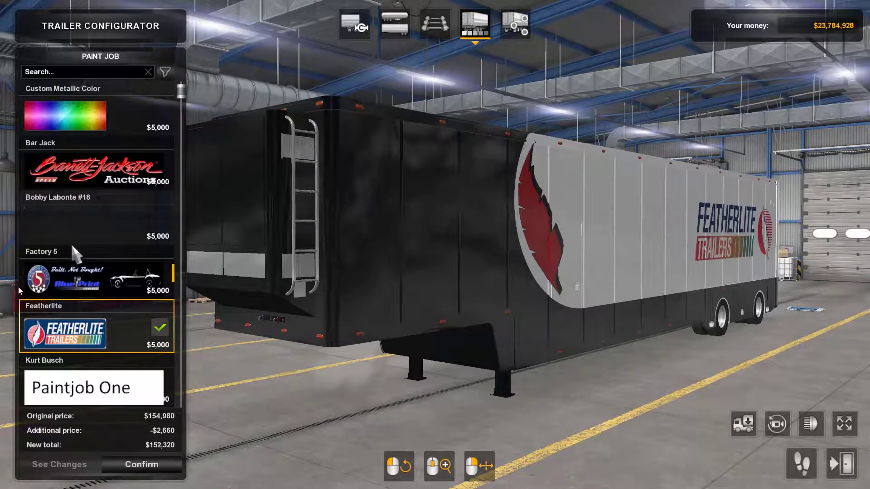
left_click(54, 223)
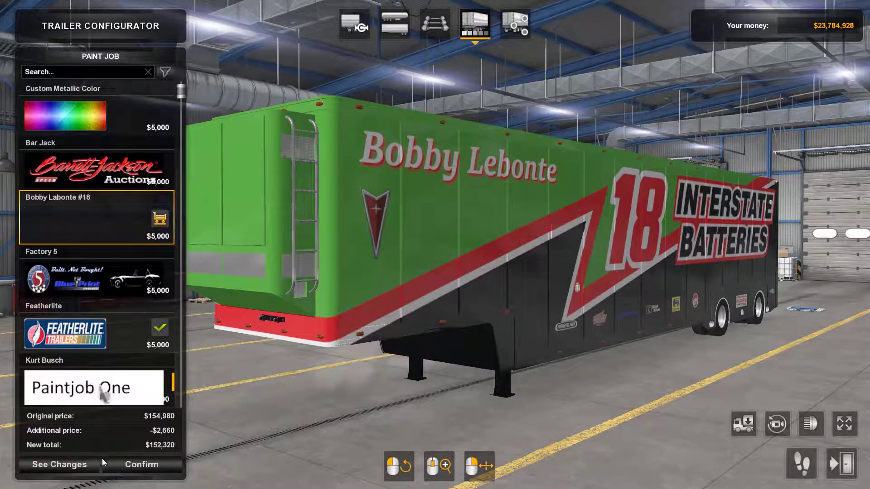
left_click(101, 386)
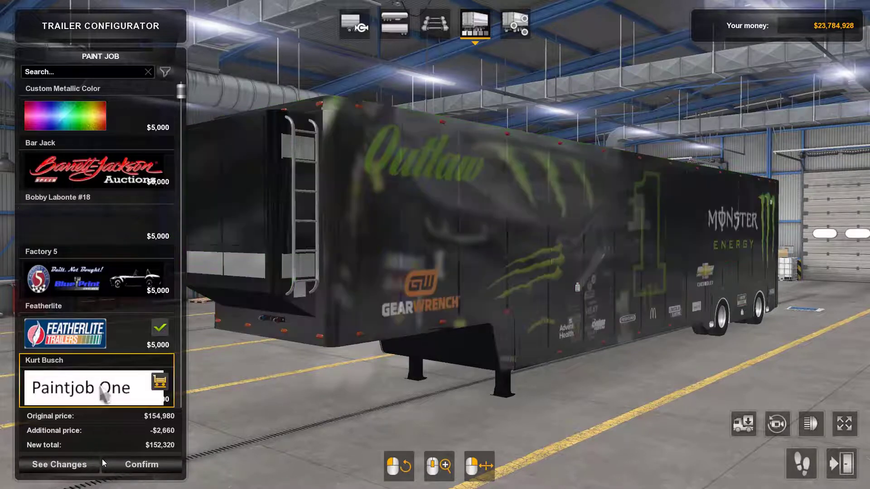
scroll(511, 299, "up", 5)
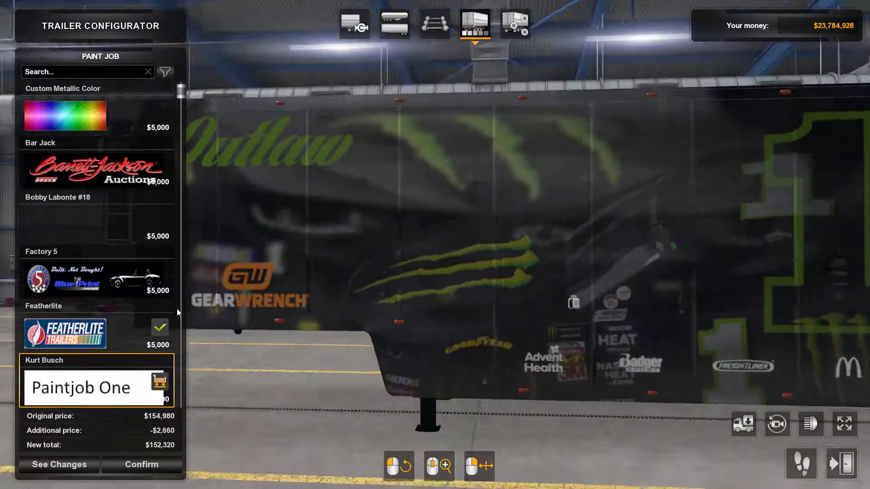
left_click_drag(176, 309, 683, 263)
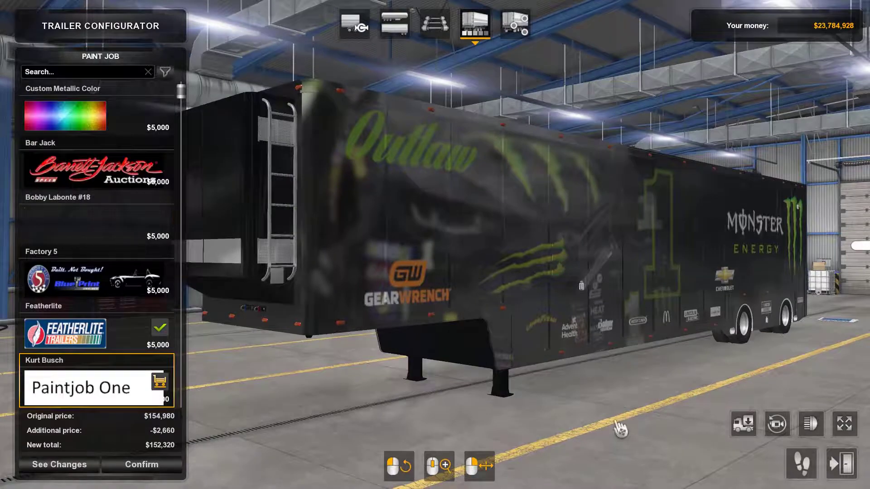
Step: Leave the trailer configurator without keeping the modifications, close the trailer purchase screen and quit the game
left_click(842, 464)
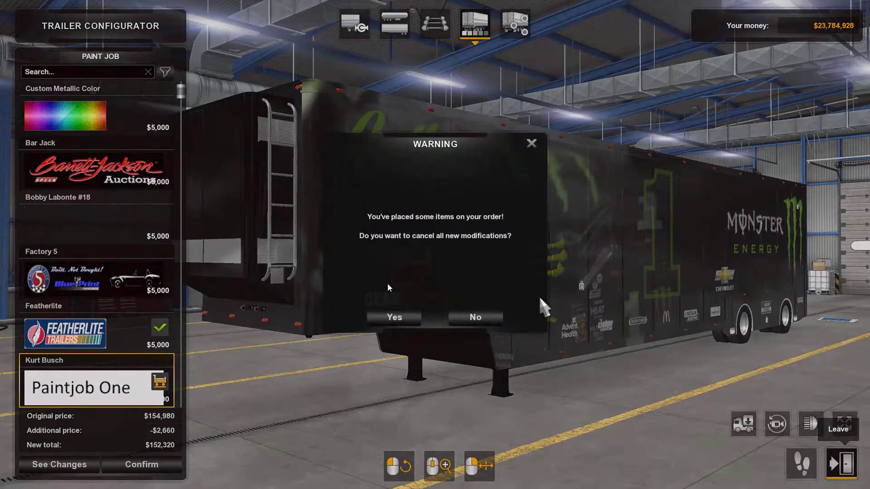
left_click(404, 318)
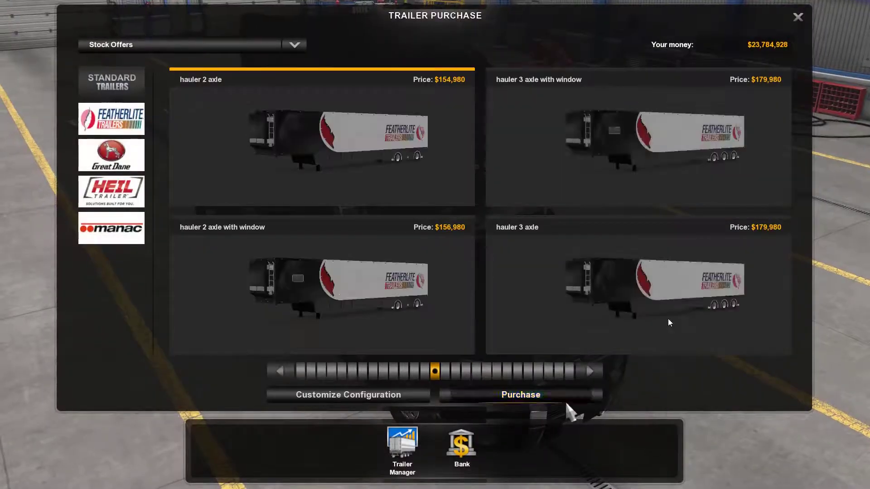
left_click(796, 16)
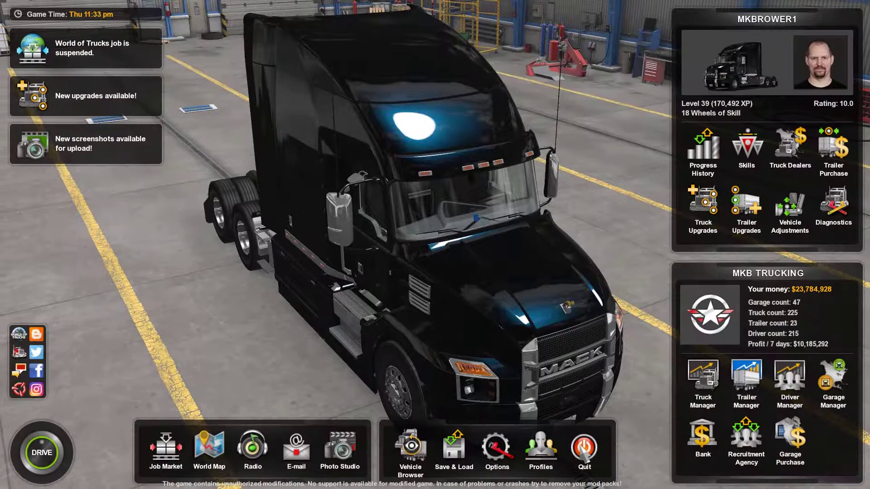
left_click(584, 447)
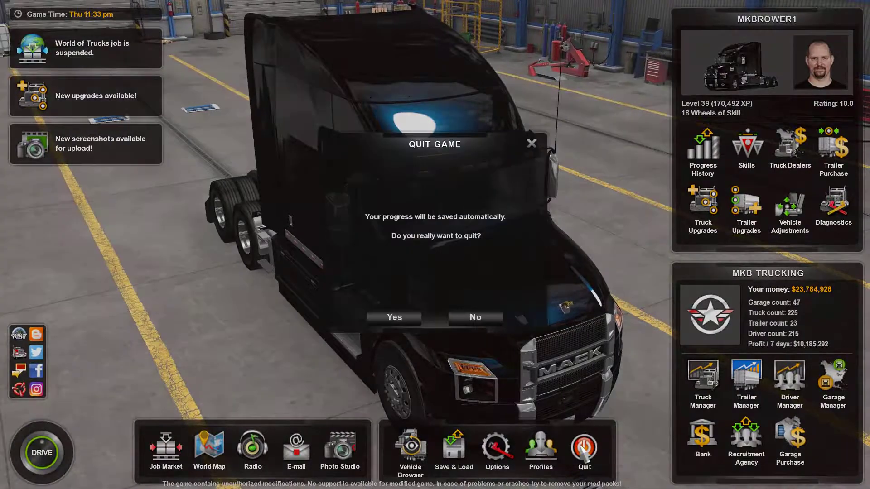
left_click(394, 318)
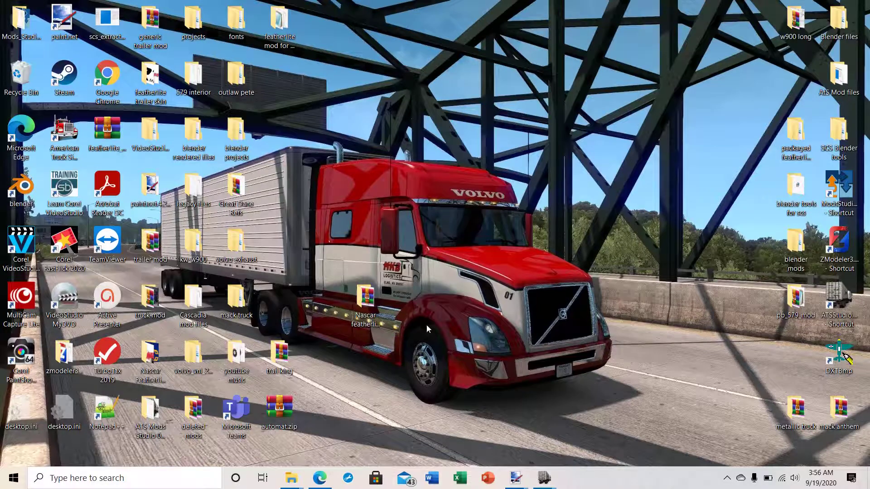
Step: Delete the packed "Nascar featherlite skin mod.scs" file from the desktop's Nascar featherlite skin mod folder
left_click(363, 293)
double_click(363, 293)
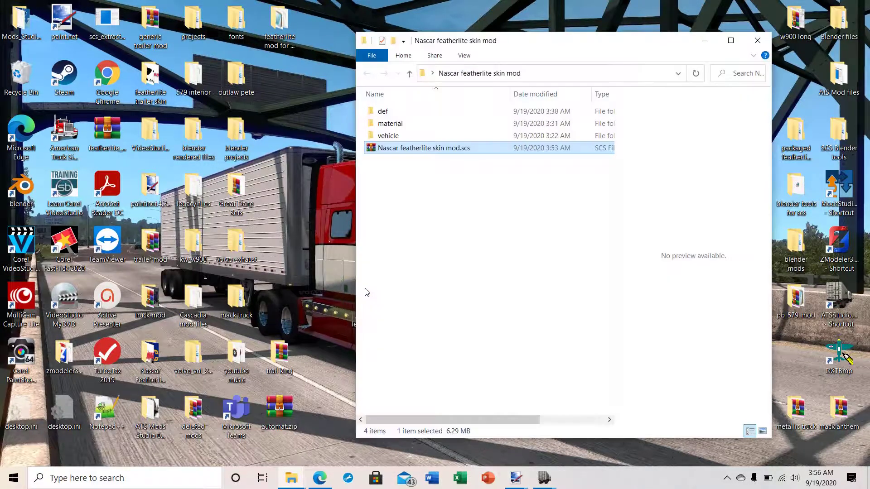
right_click(371, 150)
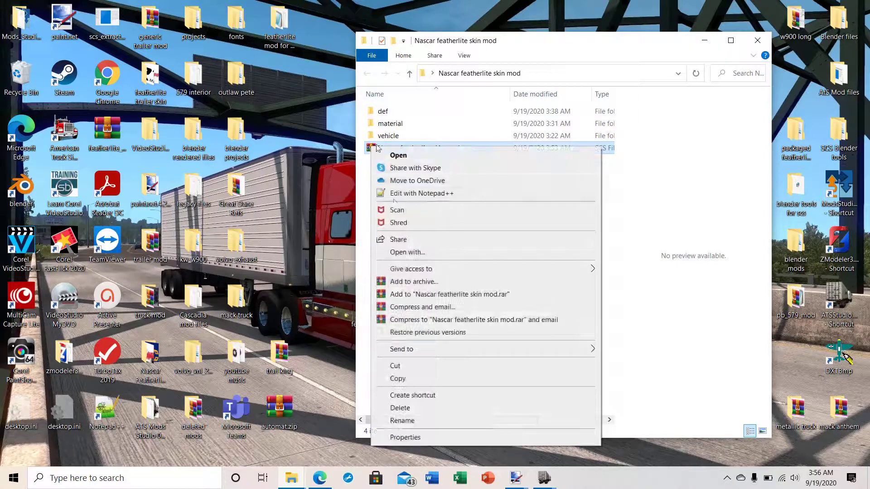
left_click(400, 408)
Step: Open bl_18.tobj from the material/ui/accessory/nascar folder in Notepad to check its texture path
double_click(386, 124)
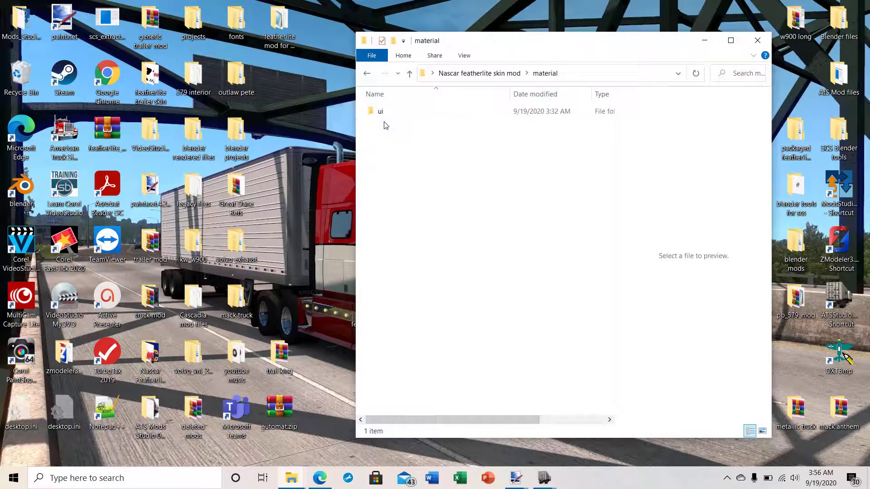
double_click(379, 113)
double_click(373, 112)
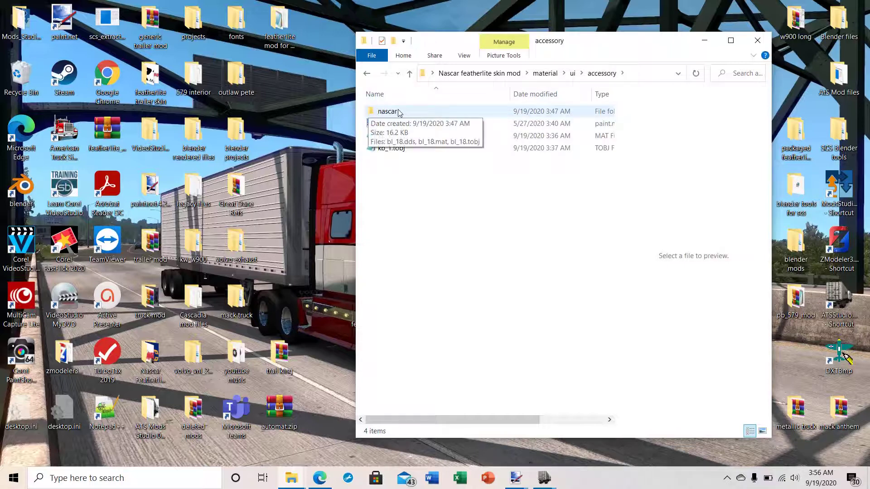
left_click(378, 112)
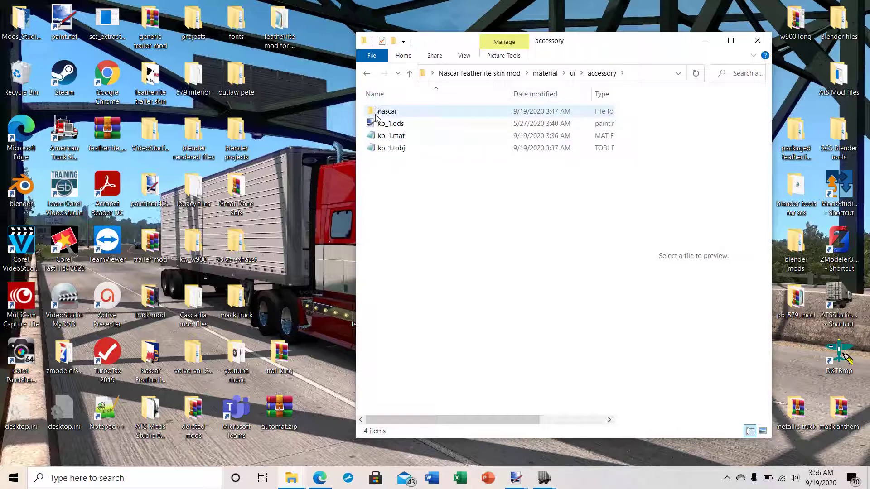
double_click(378, 112)
left_click(385, 136)
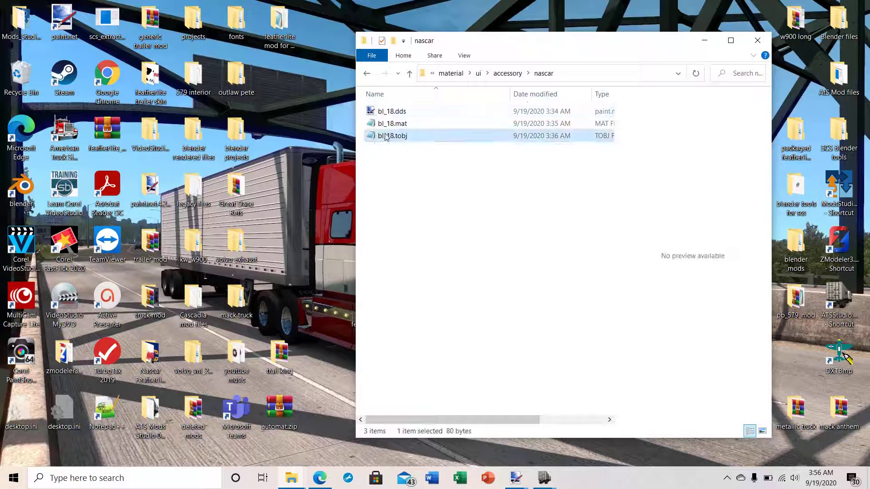
double_click(385, 136)
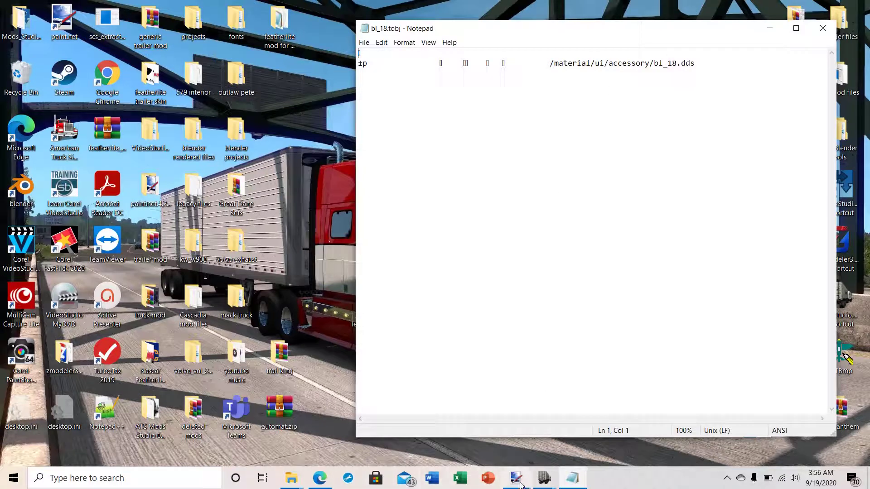
Step: Switch to ATS Mods Studio and load bl_18.tobj from the accessory/nascar folder into the TOBJ Editor
mouse_move(544, 480)
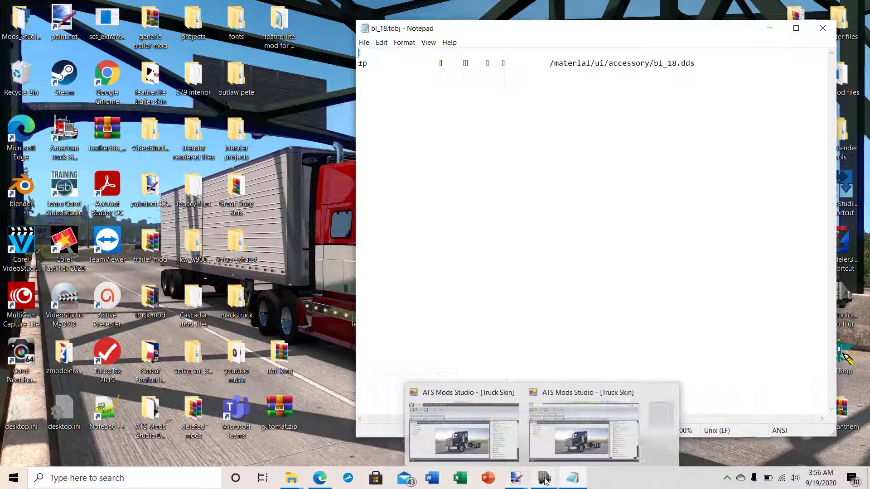
left_click(605, 430)
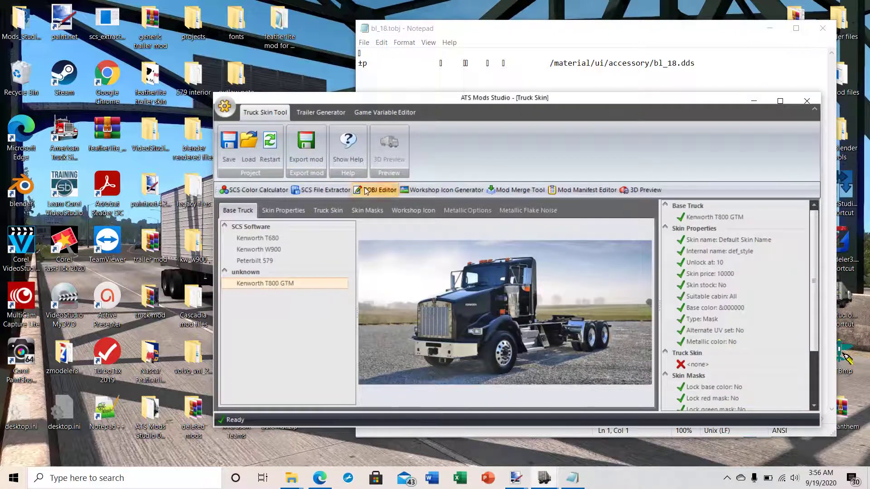
left_click(376, 189)
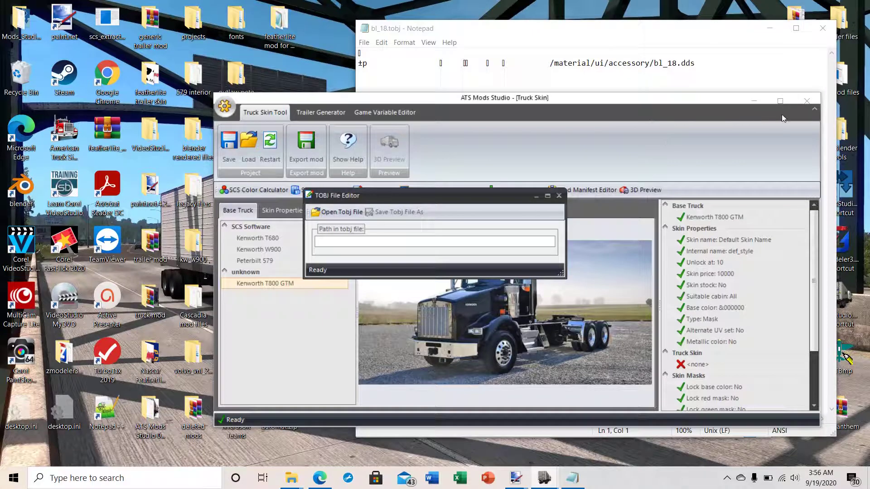
left_click(754, 101)
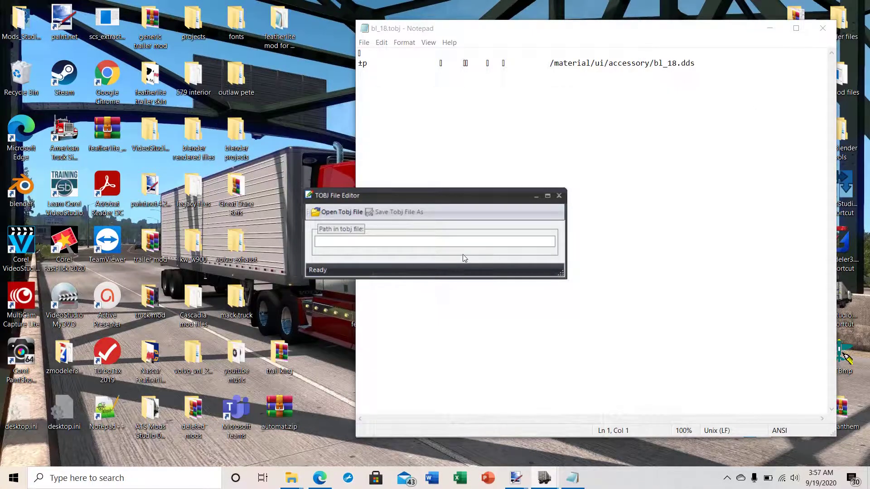
left_click(336, 212)
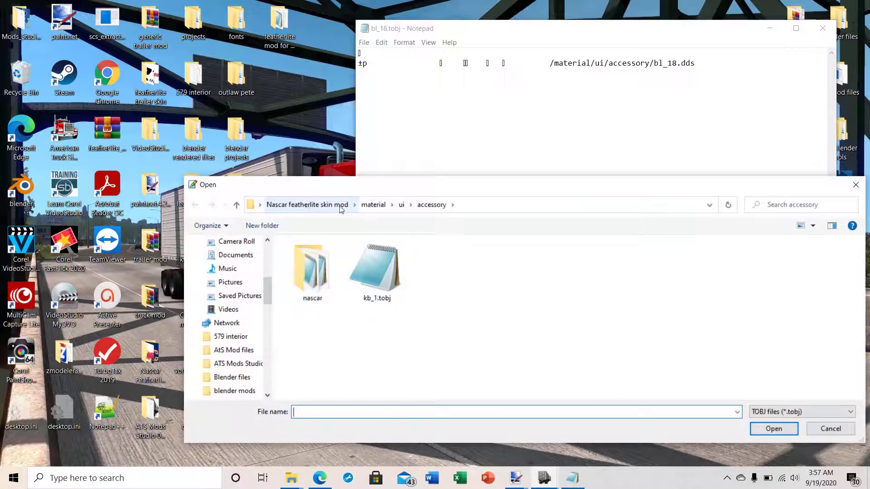
double_click(322, 266)
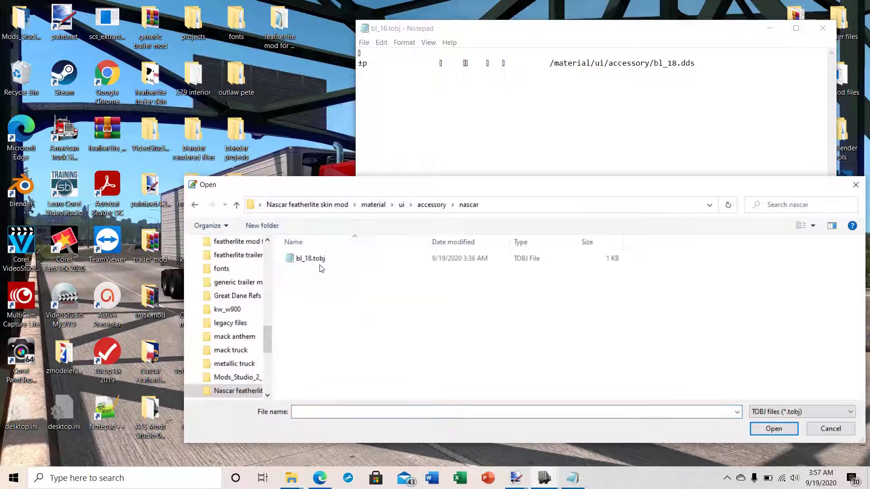
left_click(308, 260)
left_click(774, 428)
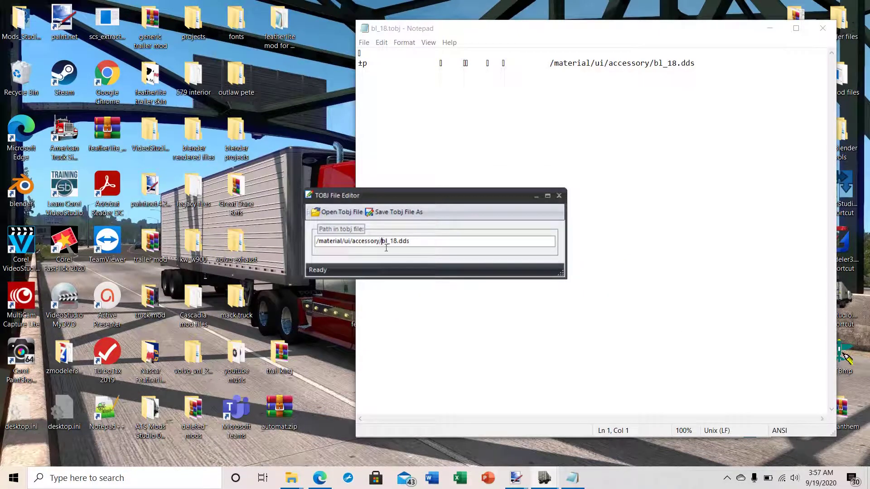
Step: Set the texture path to /material/ui/accessory/nascar/bl_18.dds and save it over the existing bl_18.tobj in the nascar folder
type("nascar/")
left_click(388, 213)
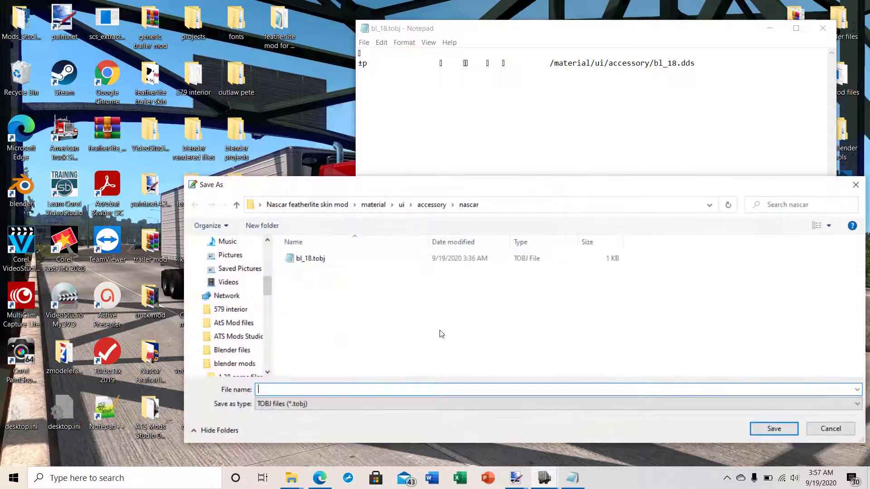
left_click(305, 262)
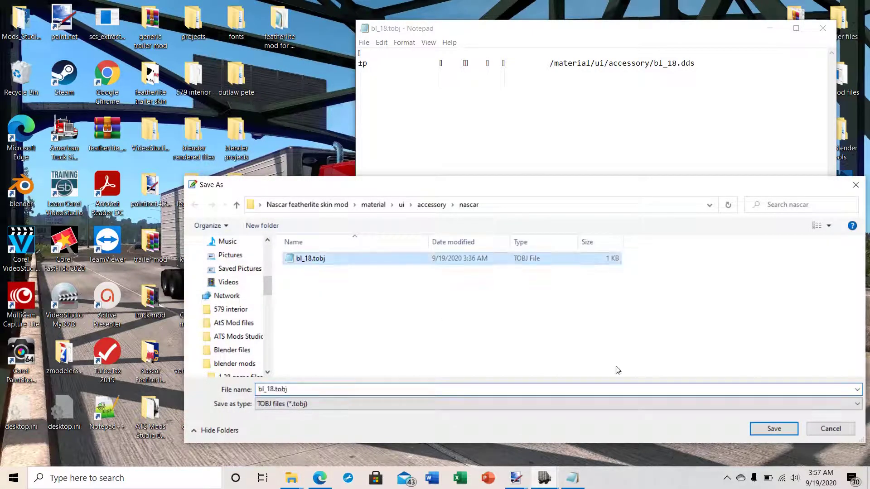
left_click(772, 426)
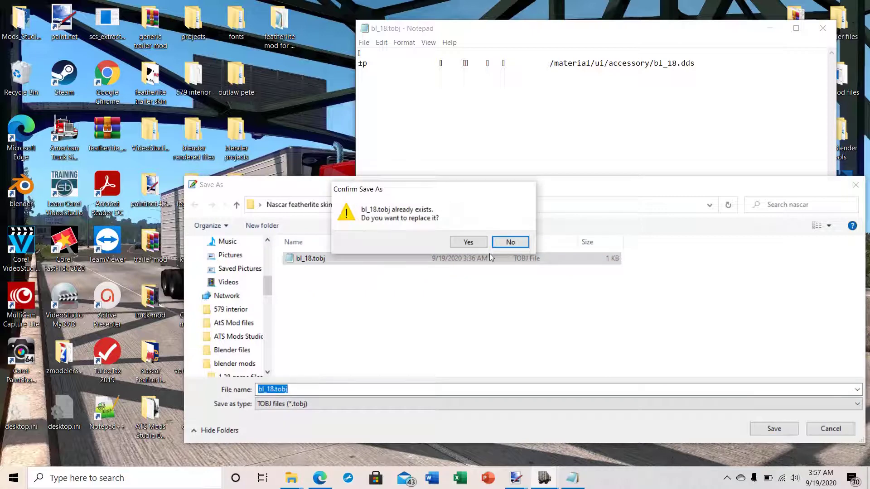
left_click(468, 241)
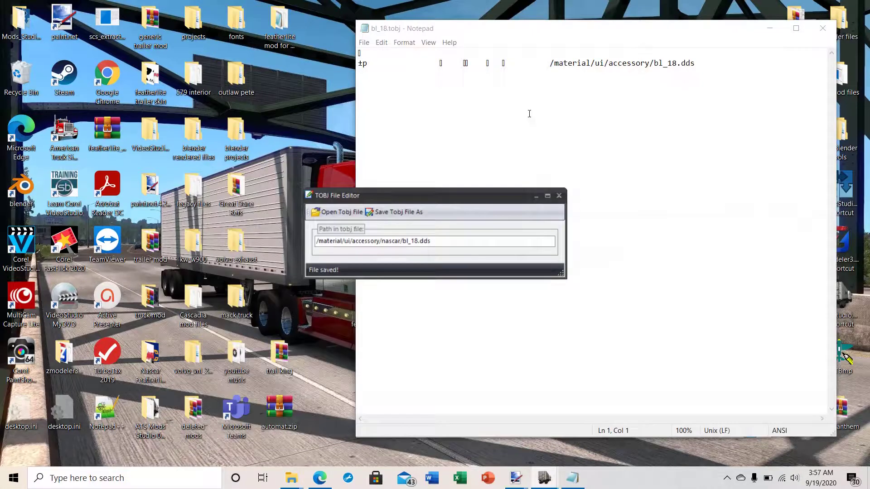
Step: Close the old Notepad view and the TOBJ editor, then reopen bl_18.tobj in Notepad to check its saved texture path
left_click(822, 28)
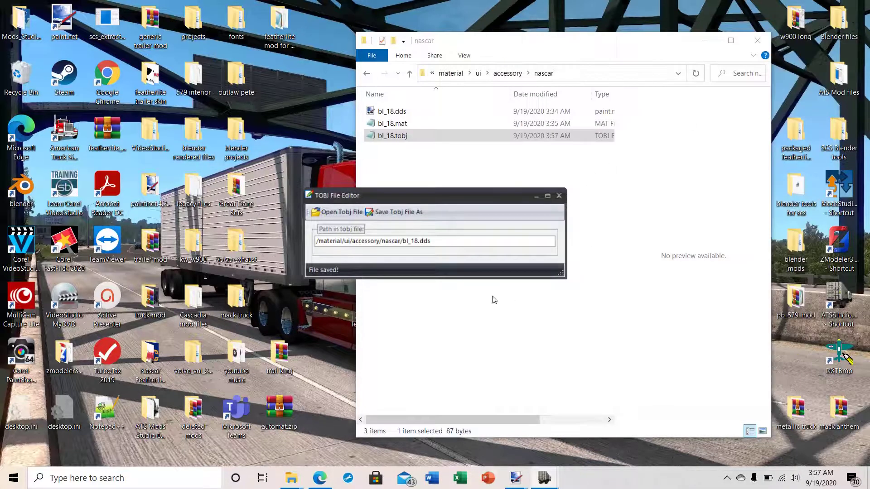
left_click(558, 197)
double_click(382, 136)
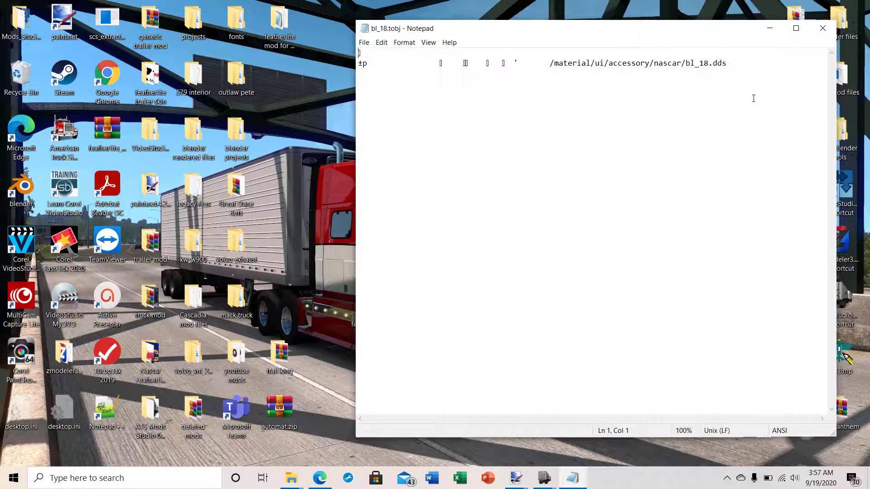
left_click(822, 28)
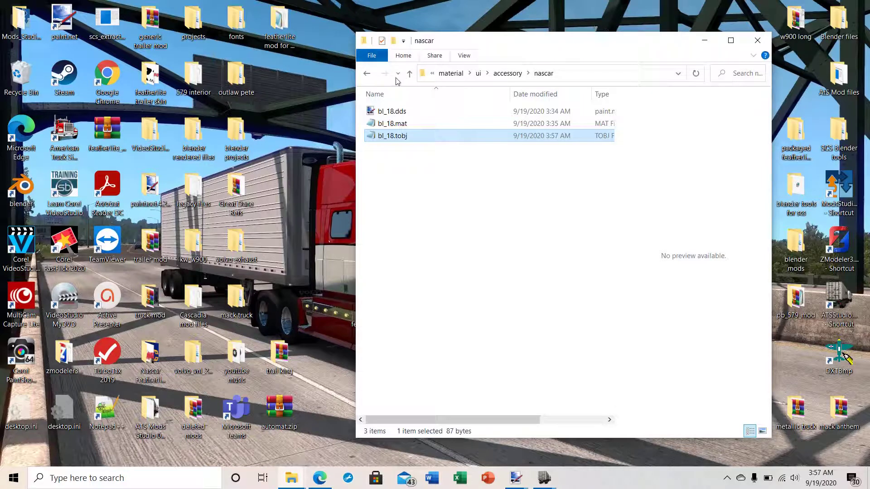
Step: Pack the def, material and vehicle folders of Nascar featherlite skin mod into a ZIP-format archive named "Nascar featherlite skin mod.scs"
left_click(410, 74)
left_click(411, 75)
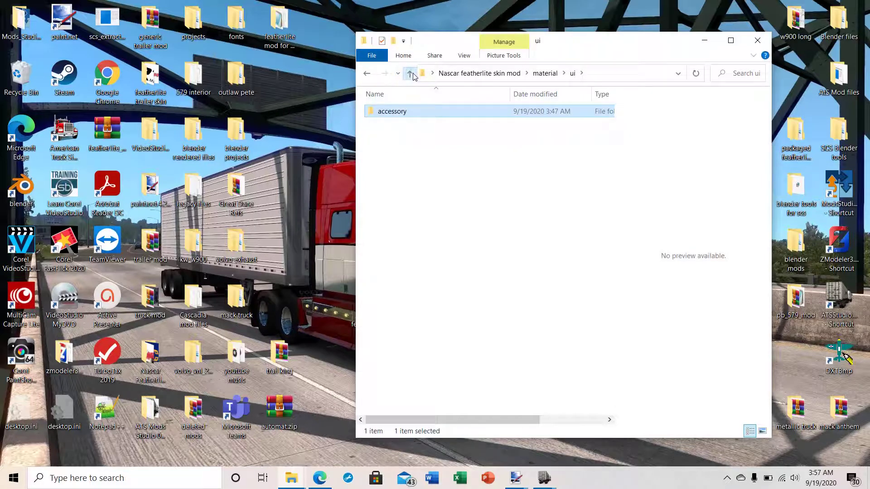
left_click(410, 74)
left_click(411, 74)
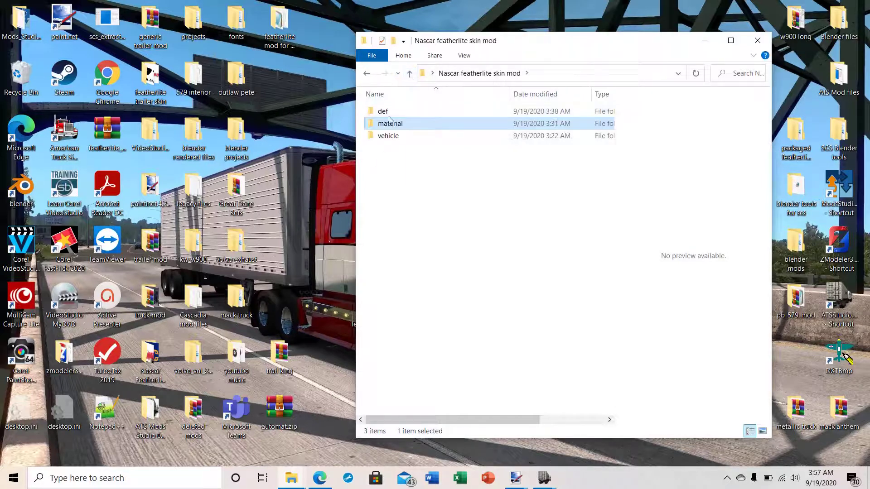
left_click(409, 74)
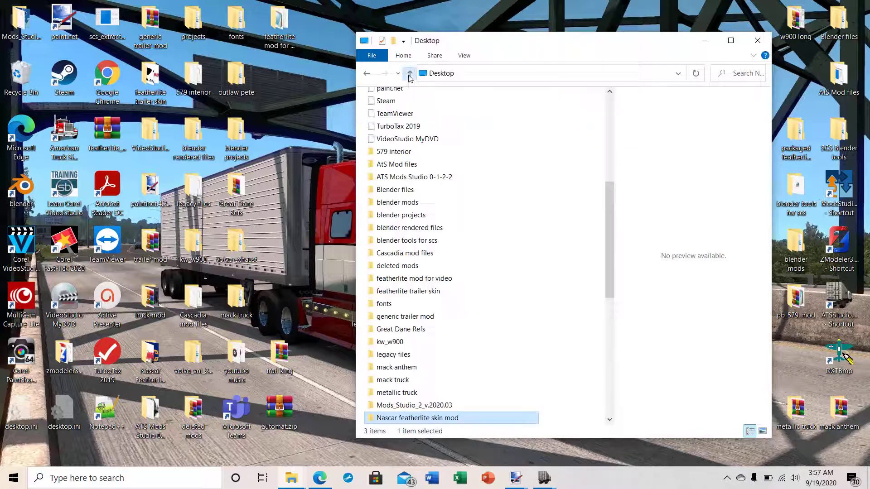
double_click(381, 420)
left_click_drag(365, 153, 397, 96)
right_click(392, 121)
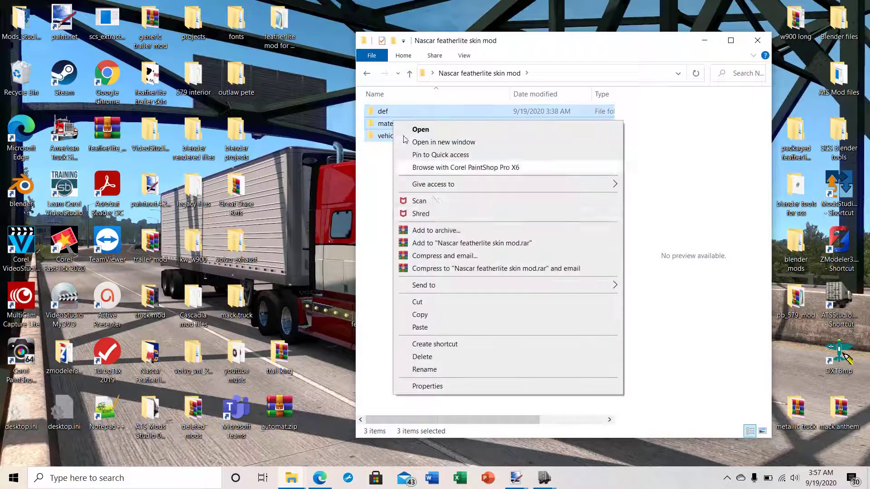
left_click(432, 230)
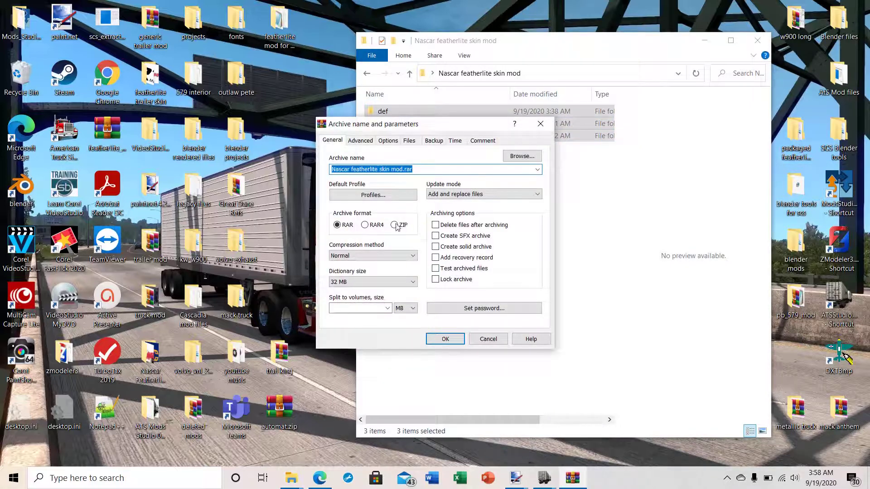
left_click(394, 225)
left_click(418, 170)
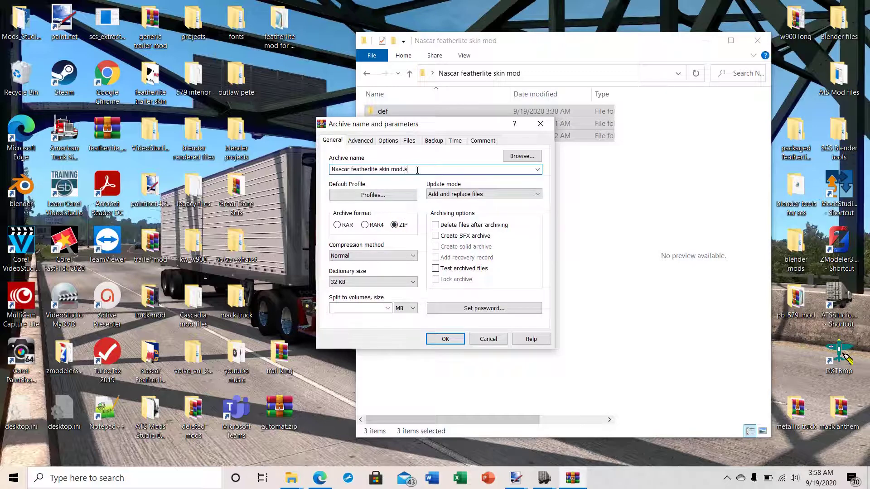
left_click(444, 339)
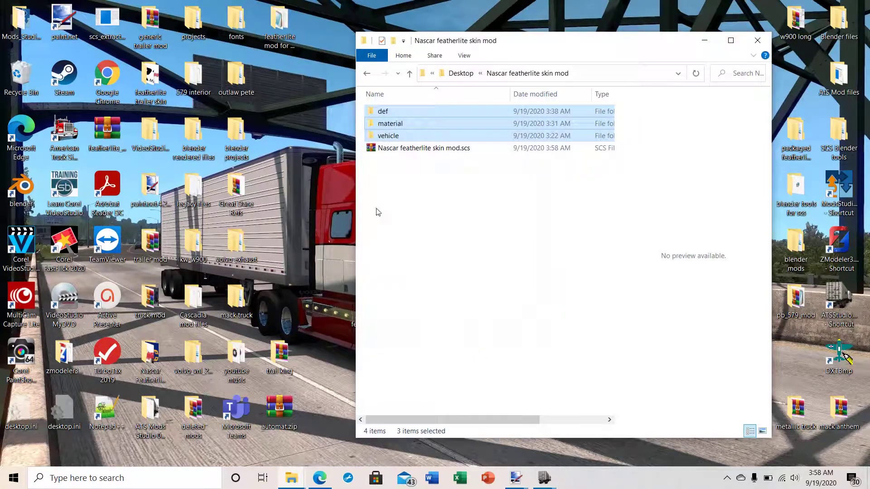
Step: Copy "Nascar featherlite skin mod.scs" into the American Truck Simulator mod folder in Documents, replacing the existing file
left_click(390, 149)
right_click(392, 147)
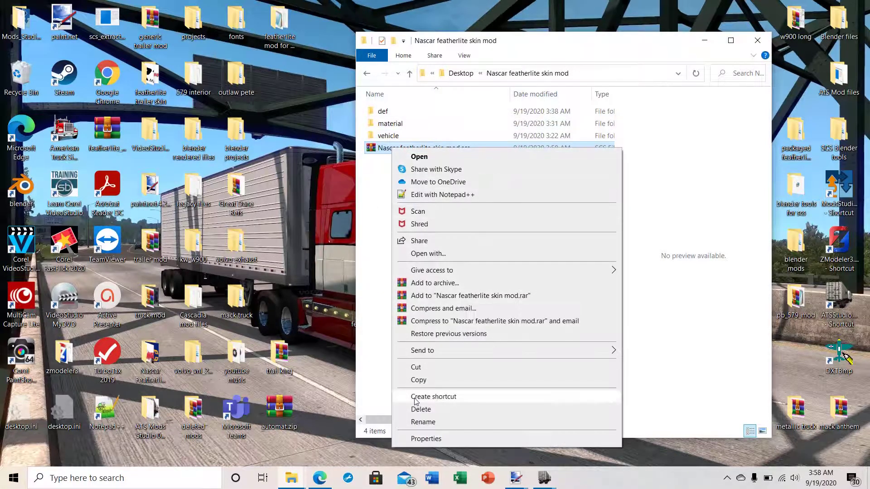
left_click(416, 367)
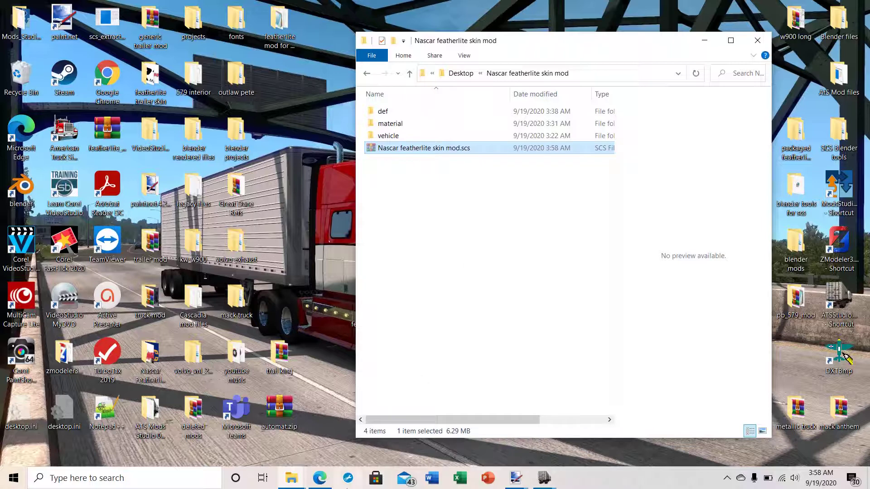
right_click(383, 150)
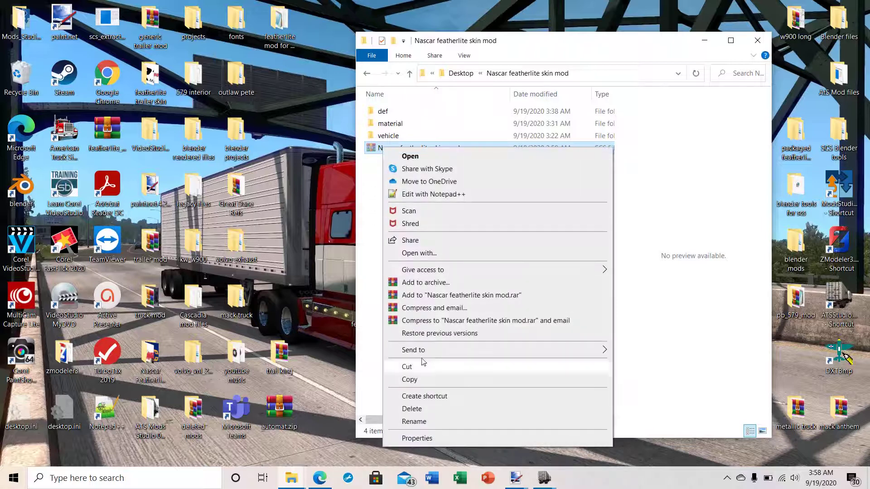
left_click(423, 379)
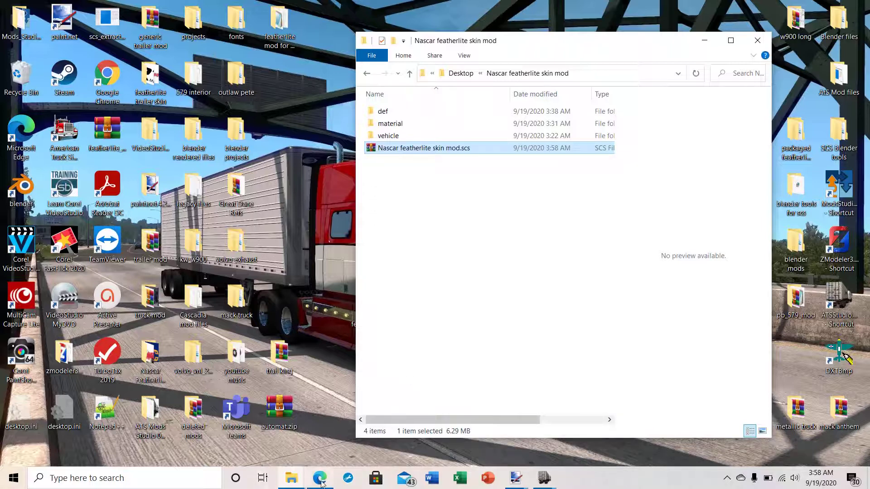
left_click(293, 478)
left_click(327, 426)
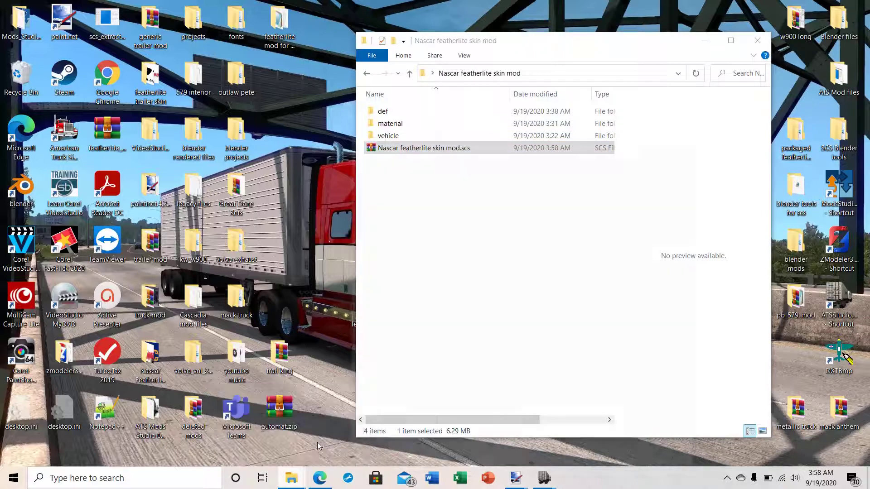
right_click(374, 178)
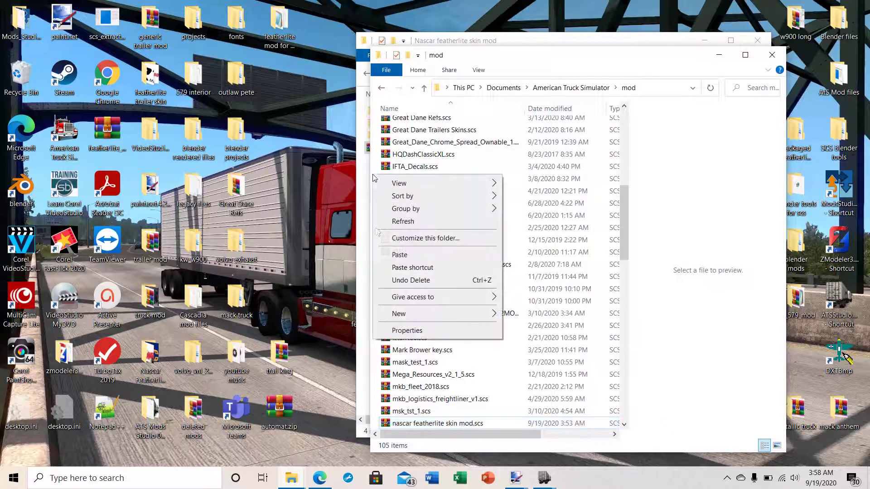
left_click(399, 253)
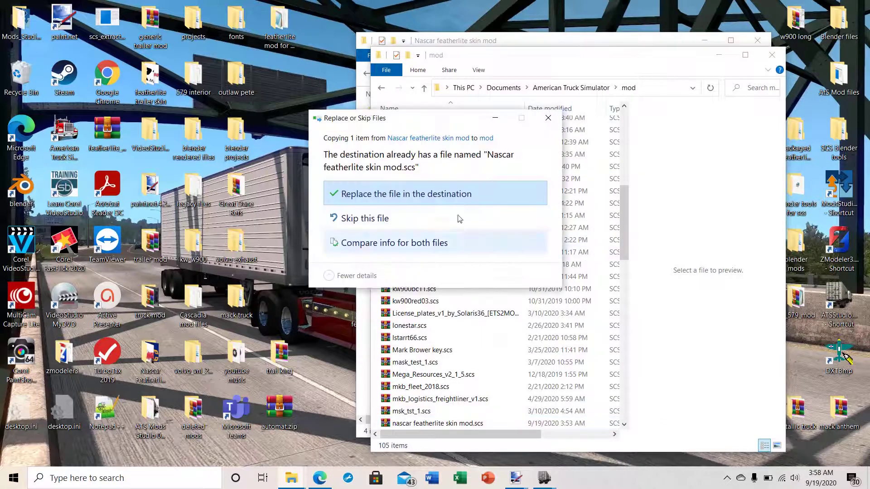
left_click(392, 197)
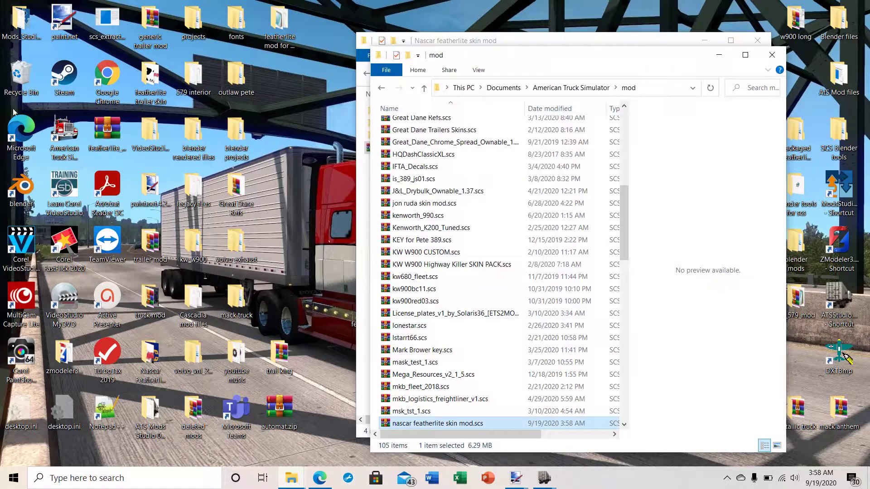
Step: Launch American Truck Simulator, cancel the Steam Inventory loading and continue the game with the selected profile
left_click(67, 131)
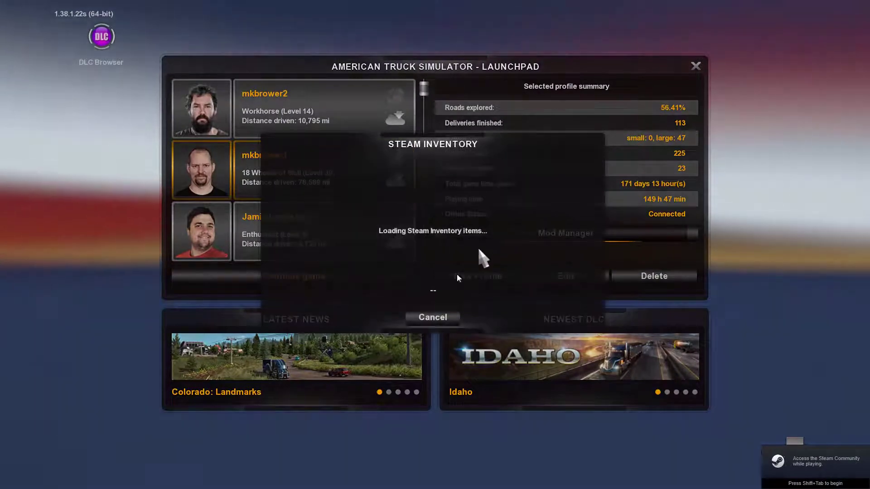
left_click(425, 320)
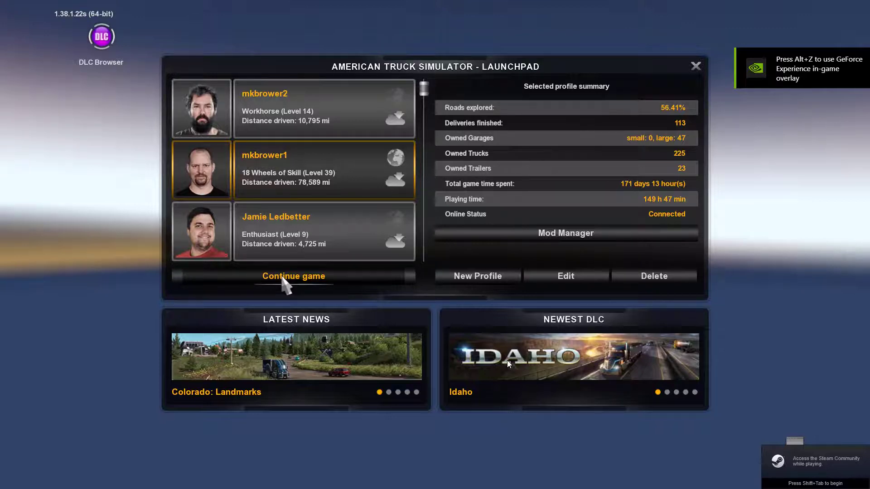
left_click(282, 278)
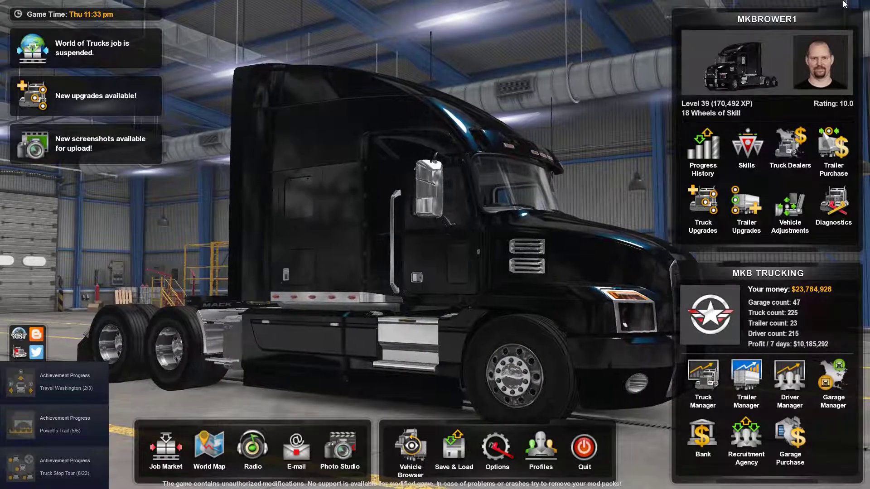
Step: Open the Featherlite hauler 2 axle in the trailer configurator and preview the Bobby Labonte #18 paint job to check its icon
left_click(832, 154)
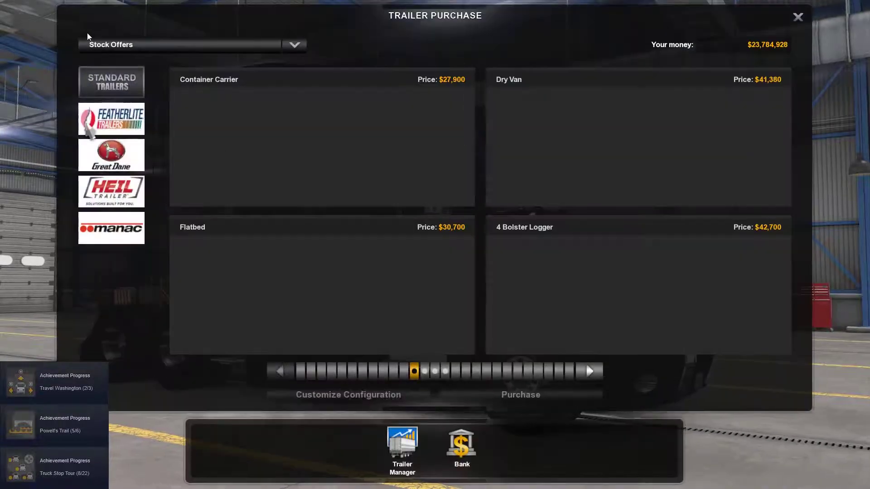
left_click(85, 118)
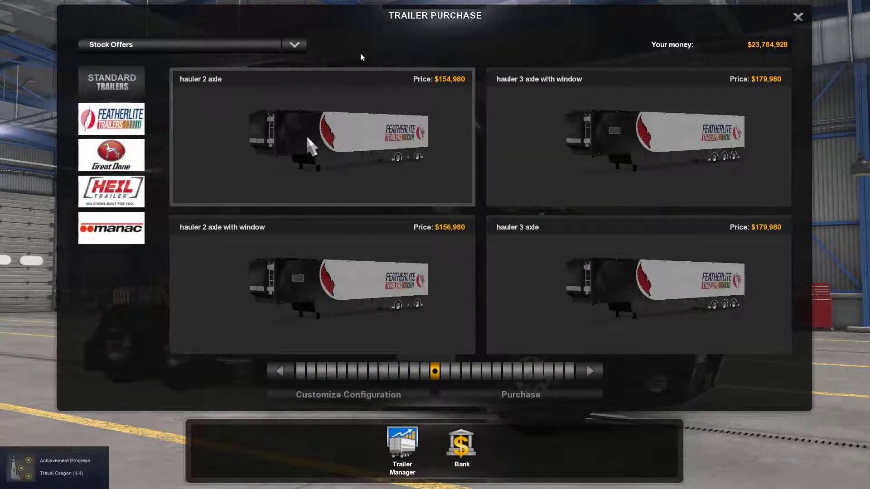
left_click(306, 134)
left_click(347, 401)
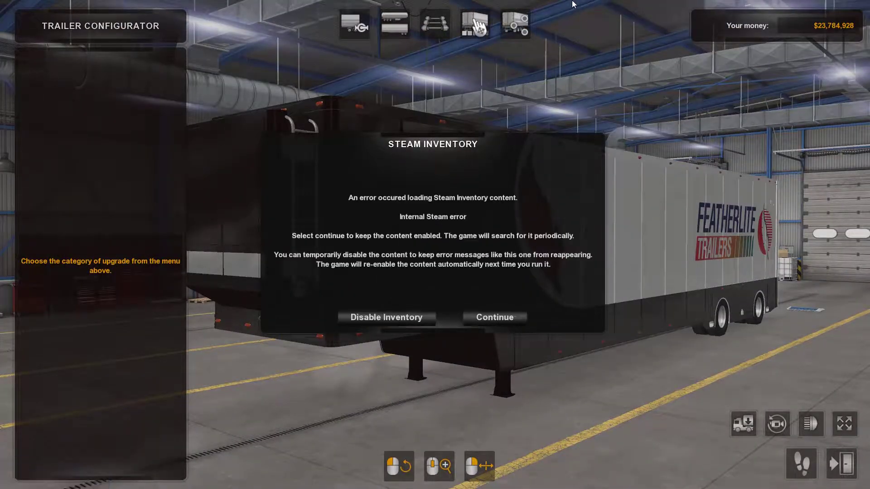
left_click(495, 319)
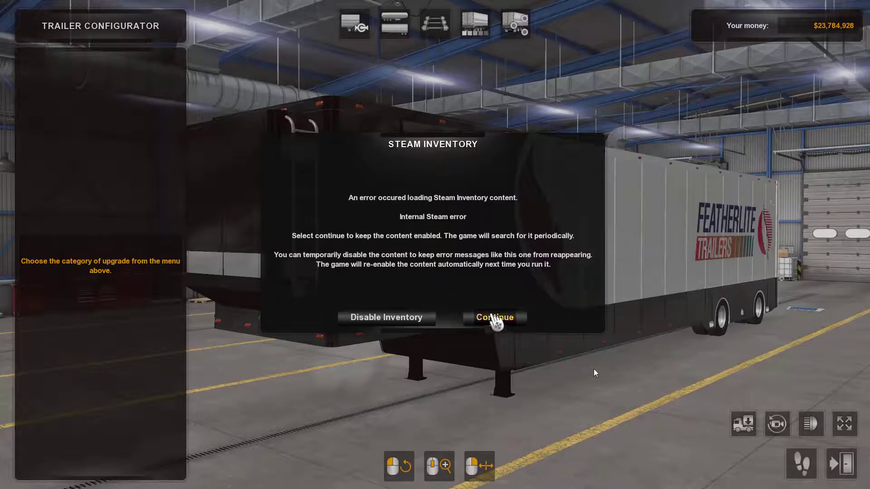
left_click(474, 23)
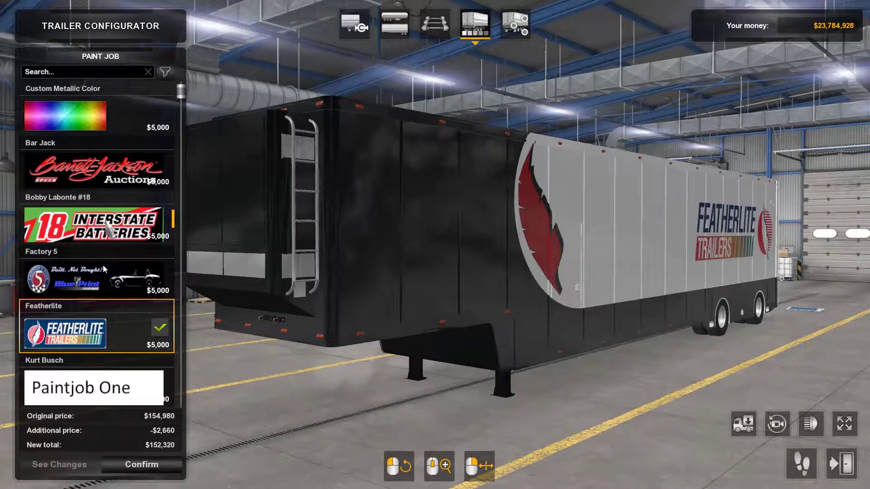
left_click(97, 224)
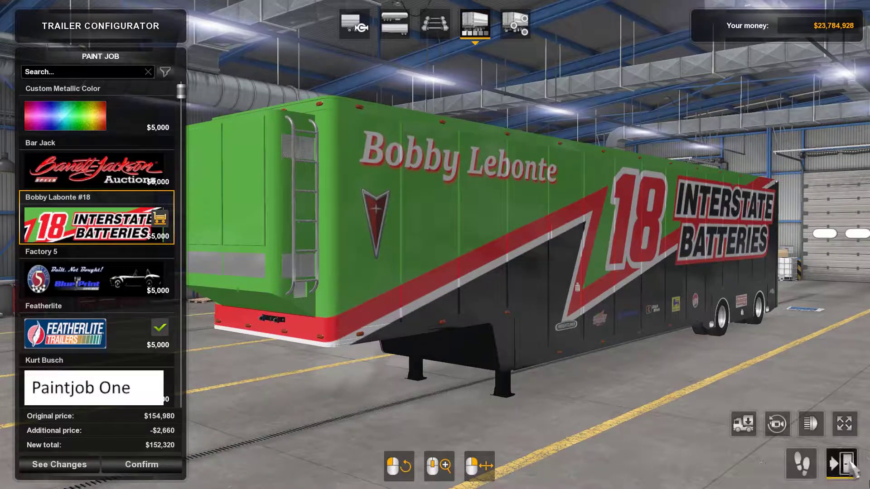
Step: Leave the trailer configurator discarding the new modifications, close the trailer purchase screen and quit American Truck Simulator
left_click(831, 461)
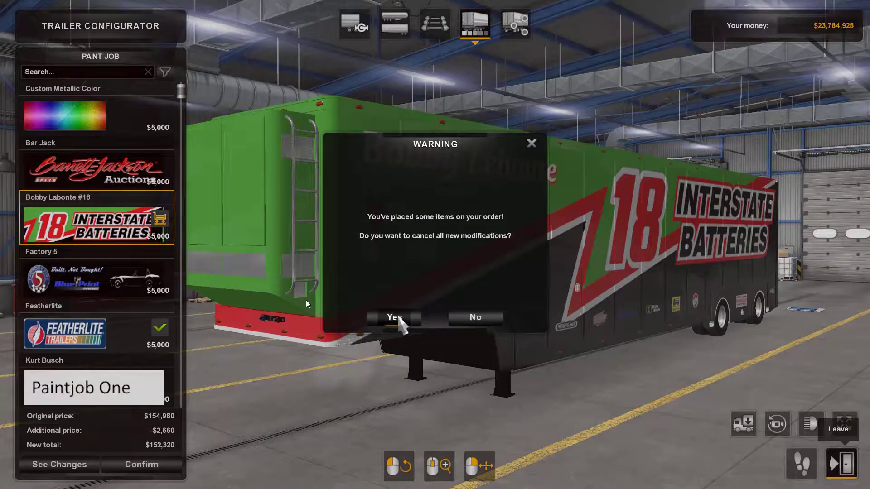
left_click(398, 318)
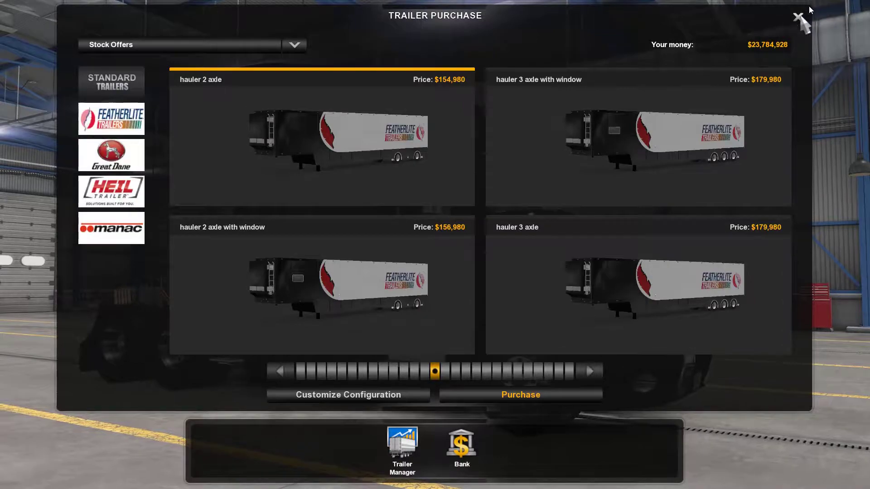
left_click(797, 17)
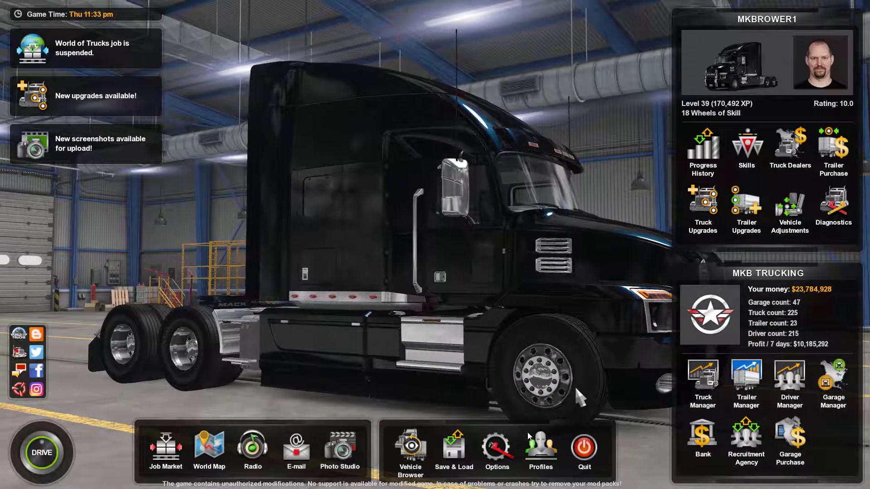
left_click(583, 447)
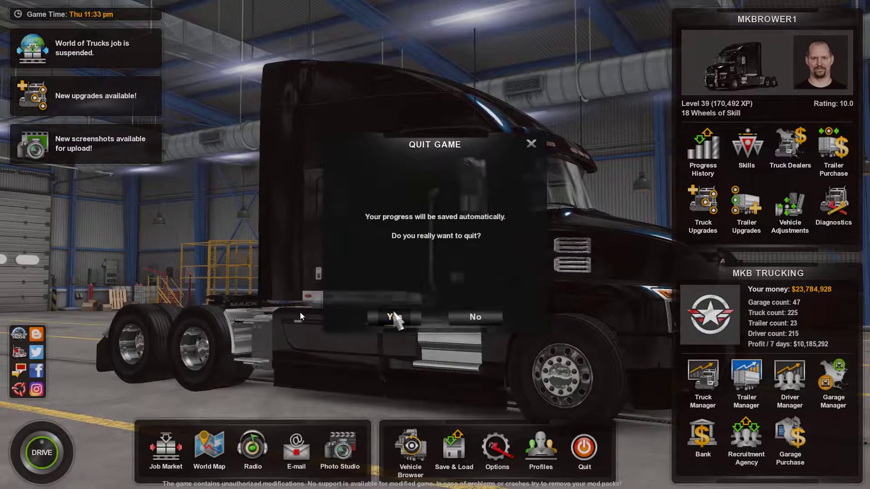
left_click(394, 317)
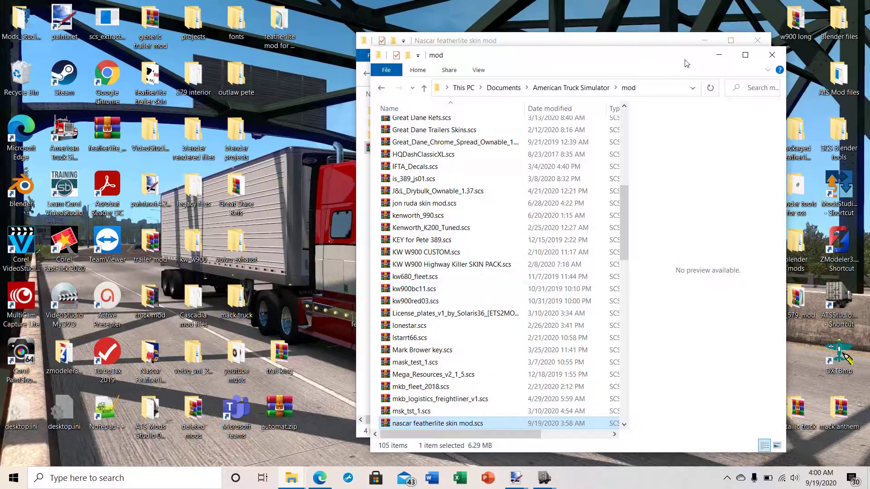
Step: Minimize the game's mod folder window and delete "Nascar featherlite skin mod.scs" from the Nascar featherlite skin mod folder
left_click_drag(649, 59, 570, 28)
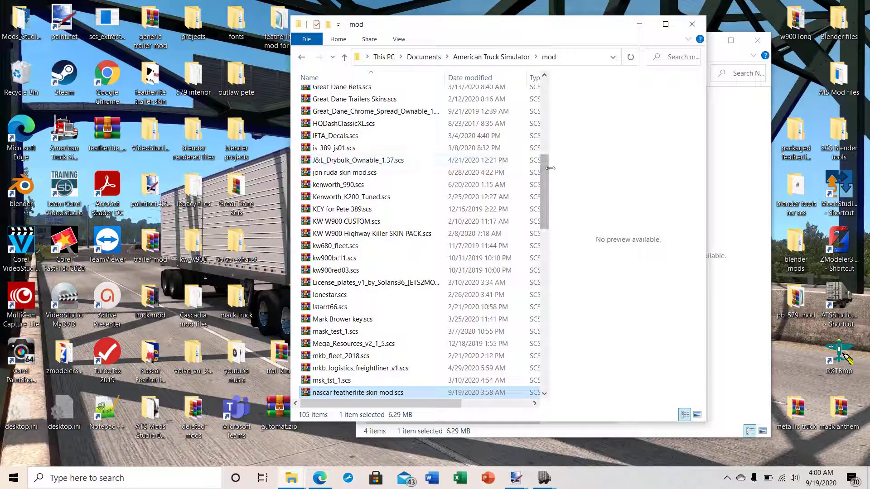
left_click(636, 25)
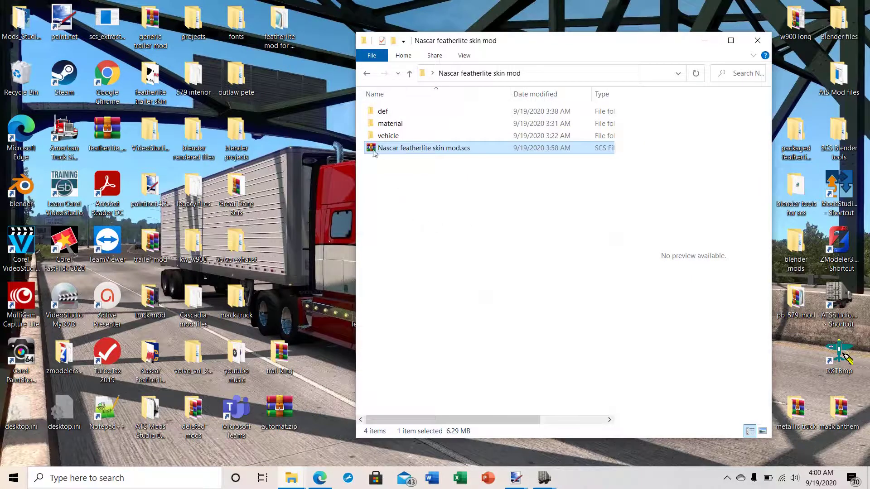
right_click(374, 153)
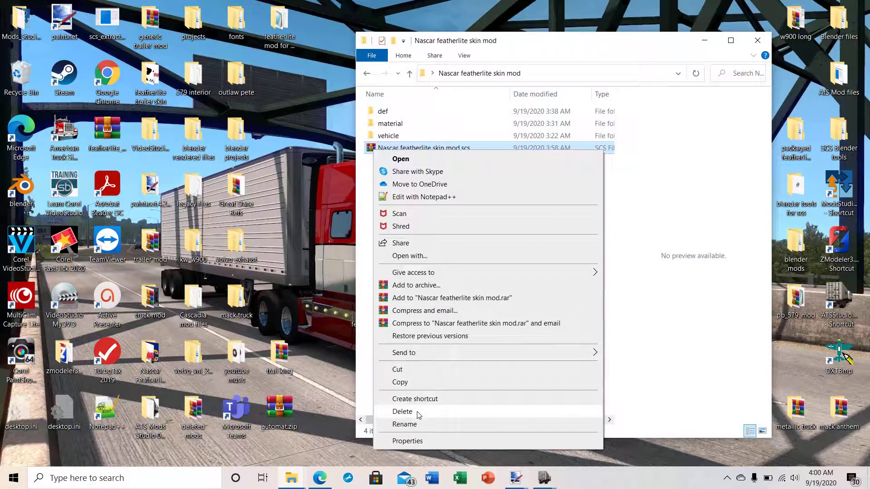
left_click(403, 411)
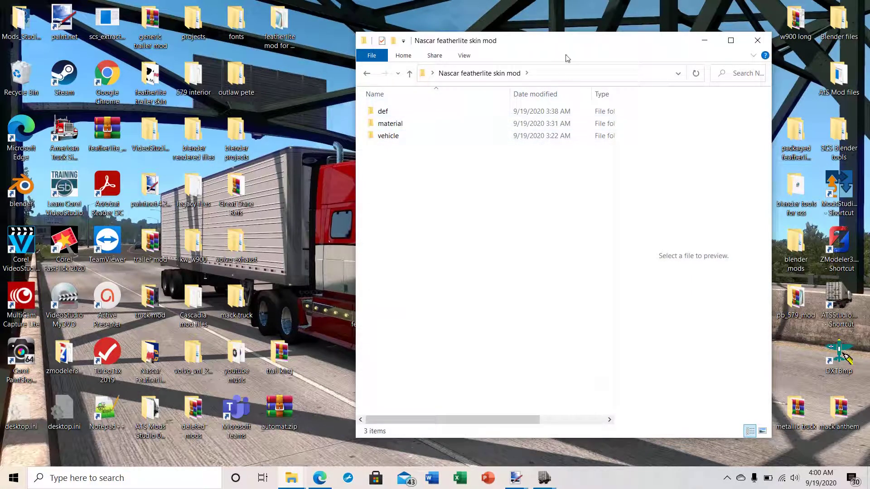
Step: Copy manifest.sii, mod_description.txt and mod_image.jpg from the trailer mod folder in AtS Mod files into the Nascar featherlite skin mod folder
left_click_drag(570, 43, 370, 34)
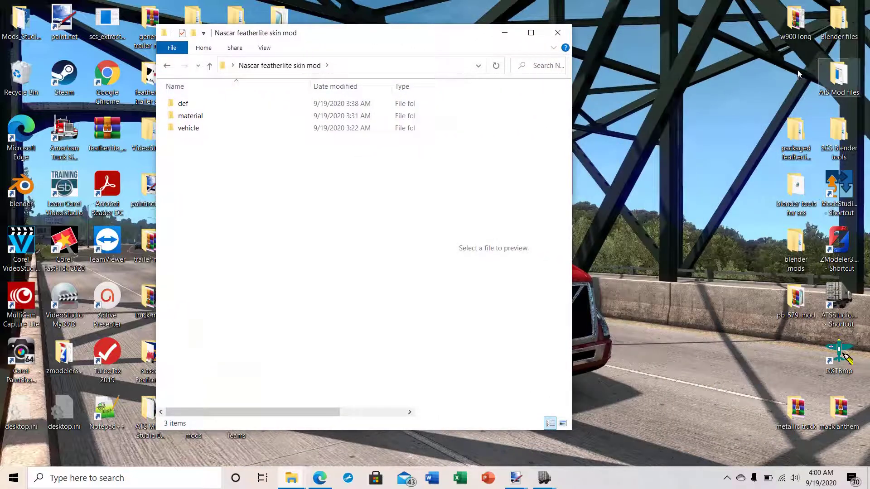
left_click(839, 76)
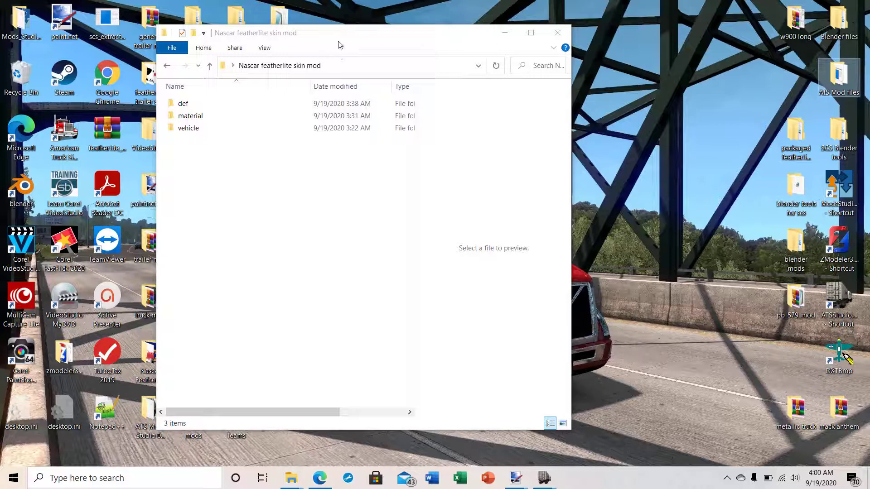
double_click(832, 76)
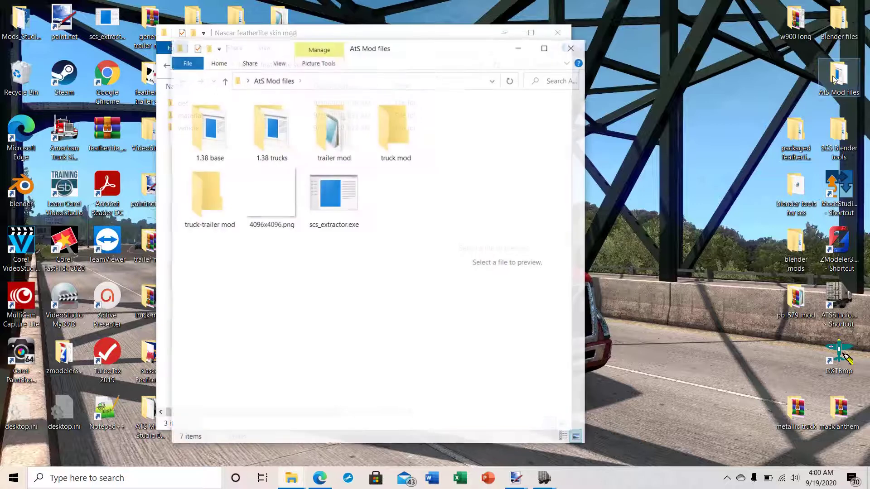
left_click_drag(409, 48, 751, 51)
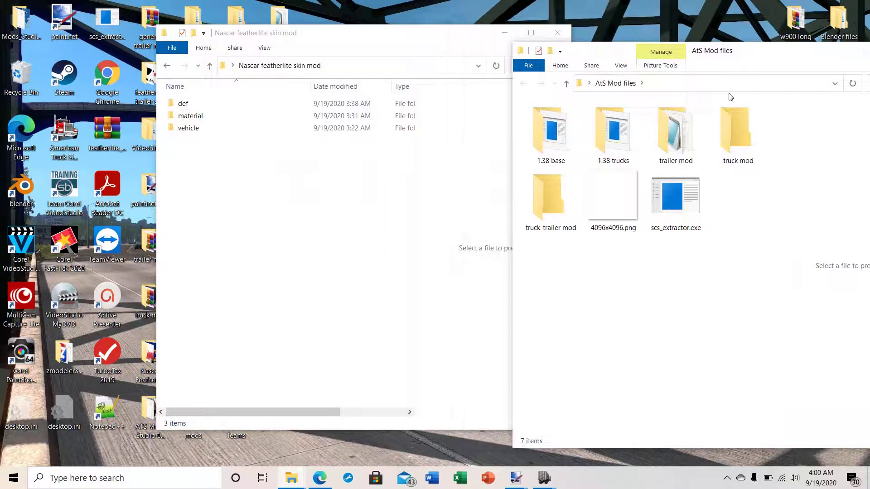
double_click(673, 135)
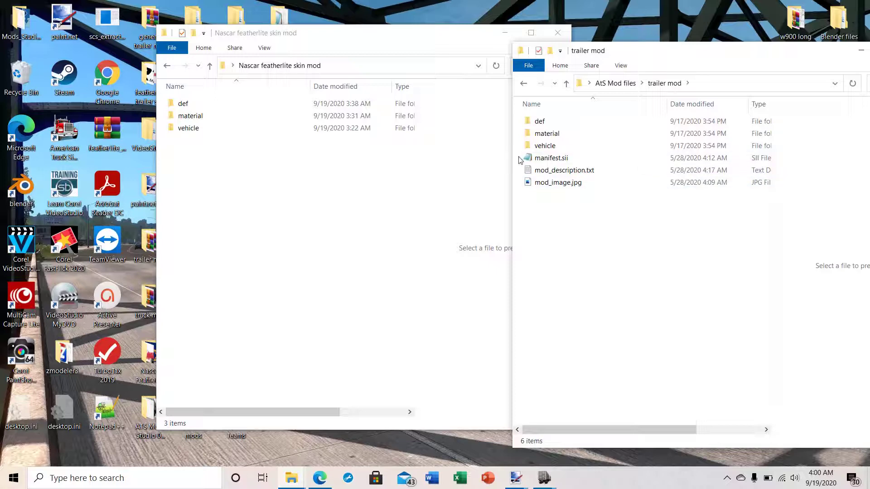
left_click_drag(519, 159, 524, 189)
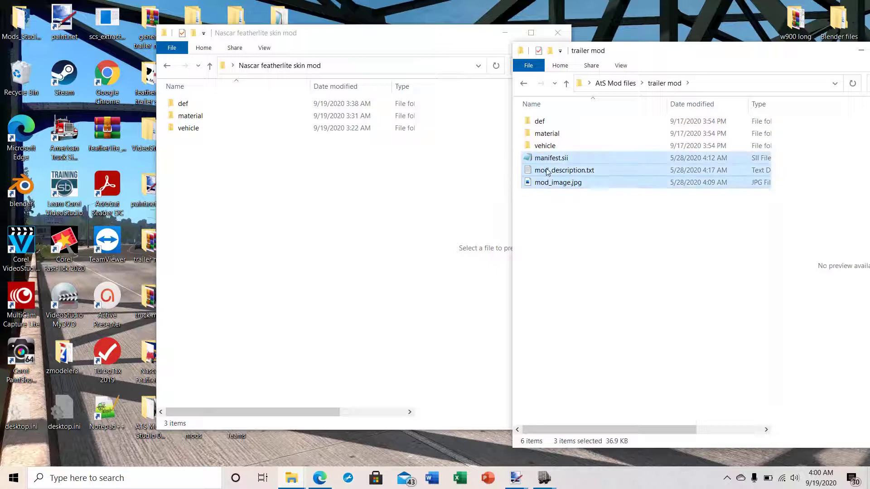
right_click(547, 169)
left_click(584, 349)
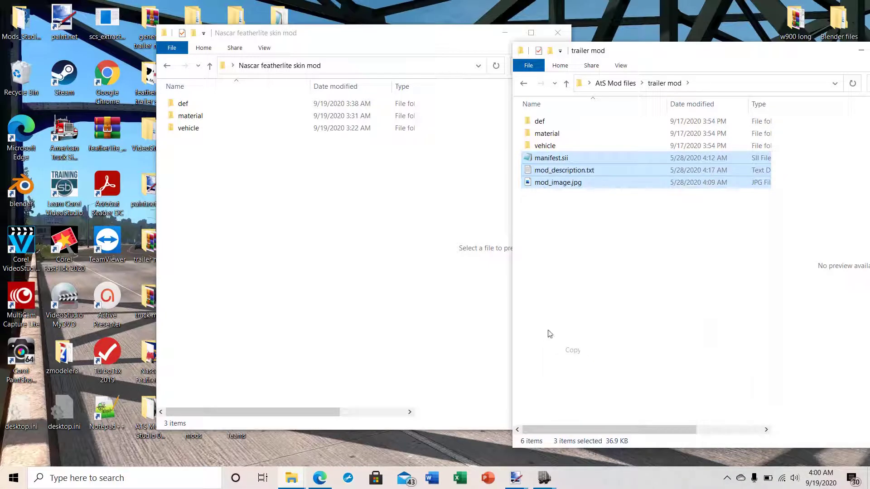
right_click(171, 148)
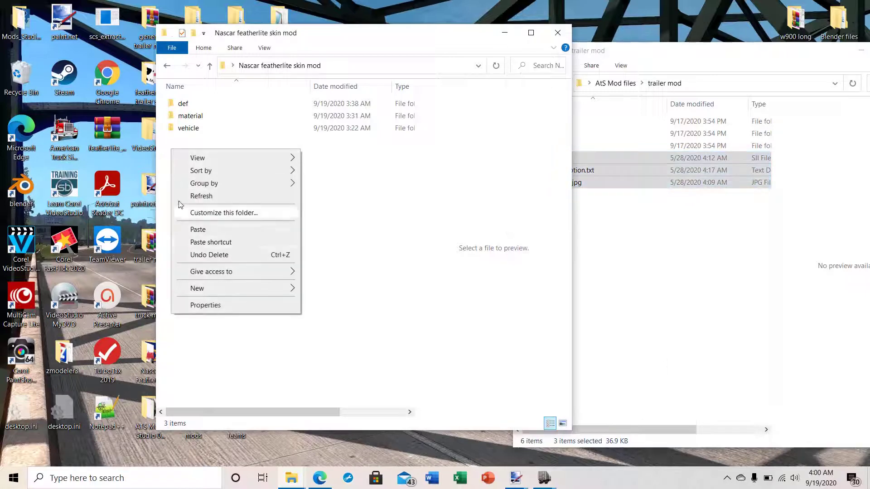
left_click(199, 234)
left_click(322, 275)
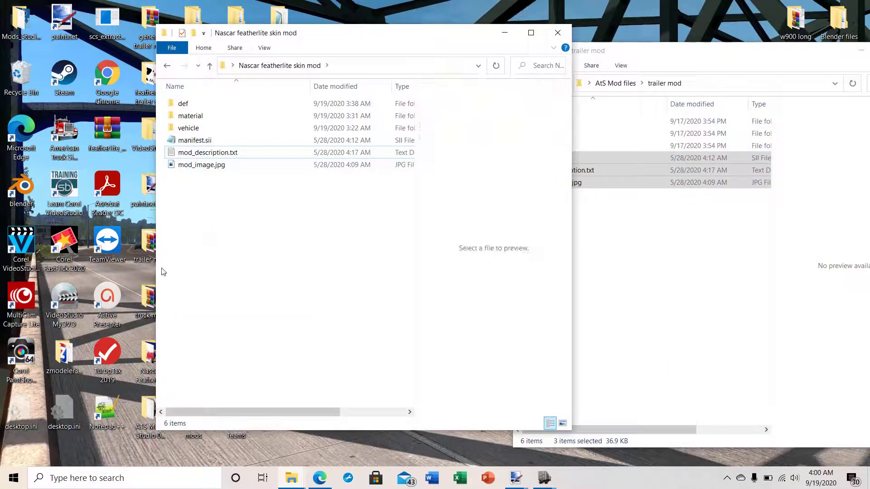
Step: Review the contents of manifest.sii, mod_description.txt and mod_image.jpg in the Nascar featherlite skin mod folder, closing each file after viewing
double_click(187, 141)
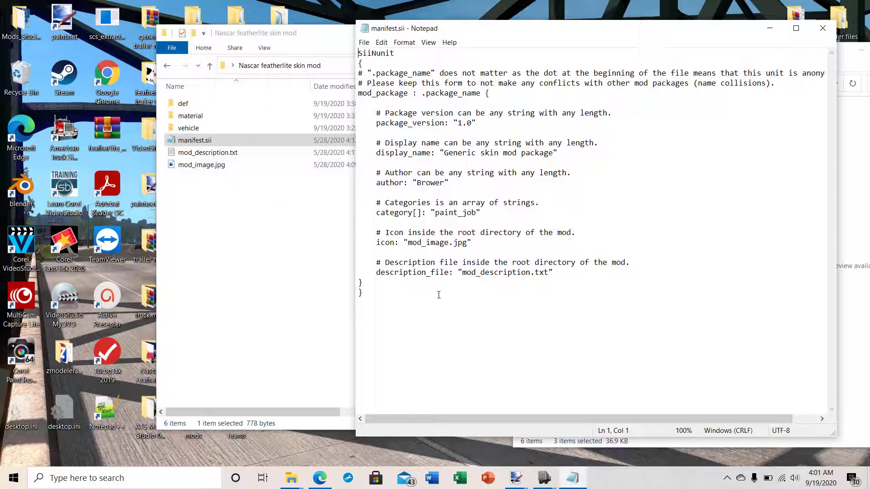
mouse_move(603, 35)
left_mouse_down()
mouse_move(662, 34)
mouse_move(587, 35)
left_mouse_up()
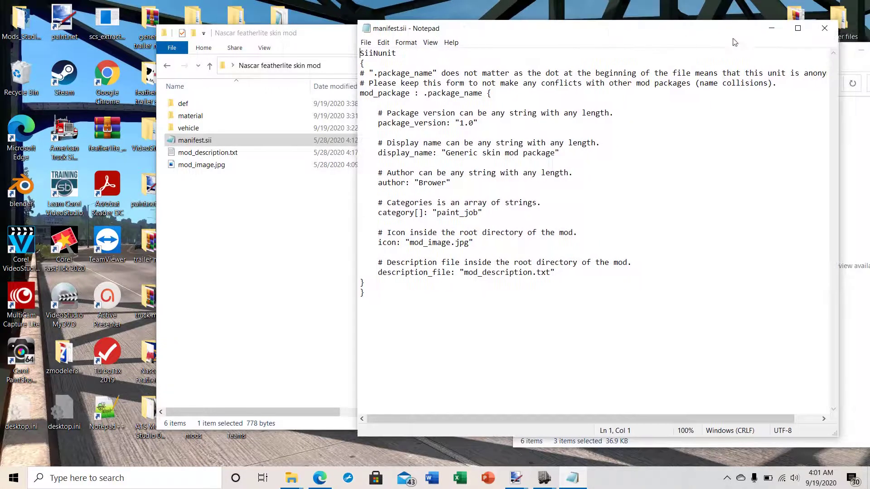
left_click(822, 30)
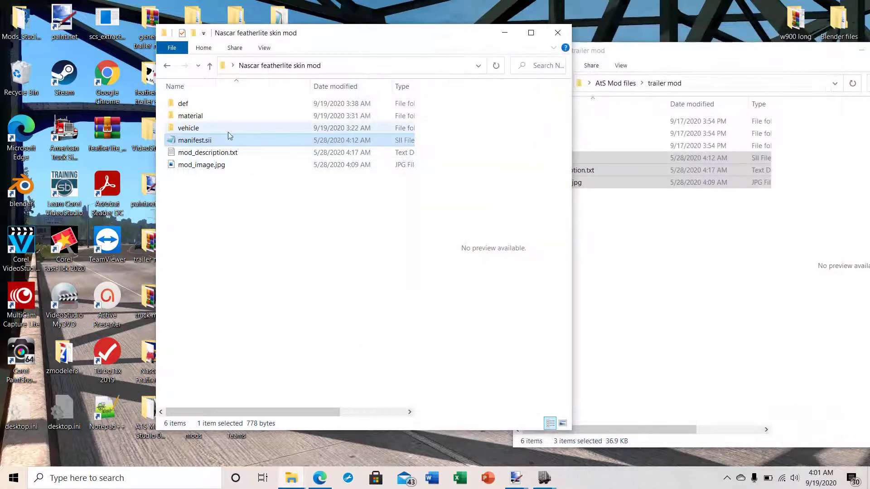
double_click(187, 153)
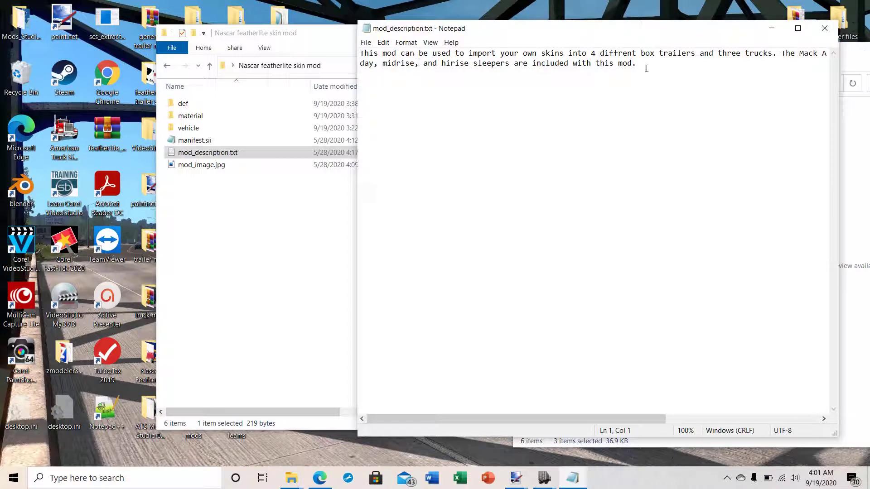
left_click(824, 28)
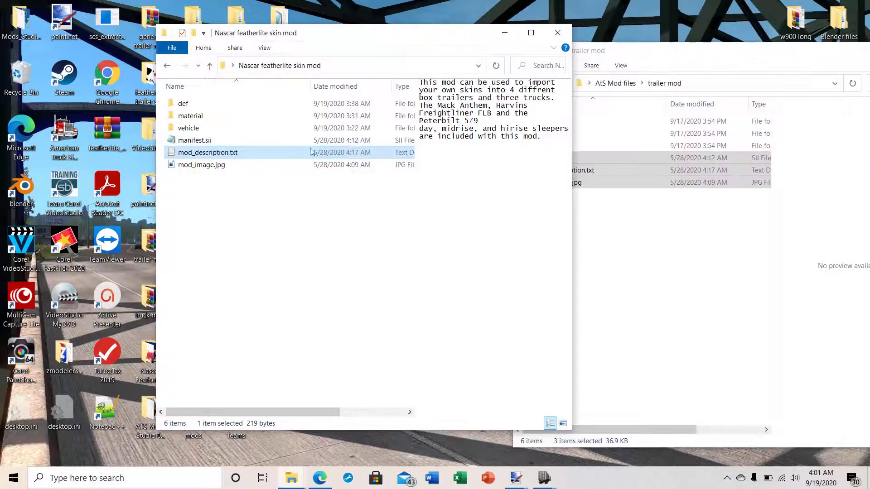
double_click(190, 166)
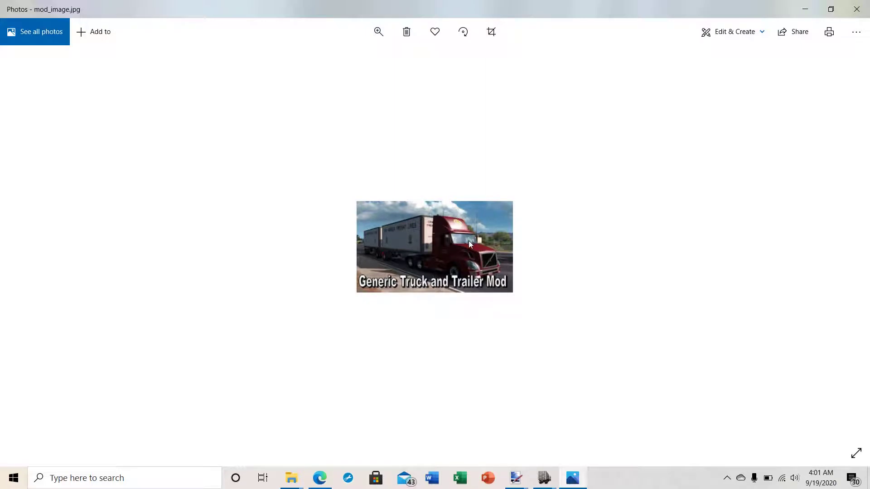
left_click(860, 6)
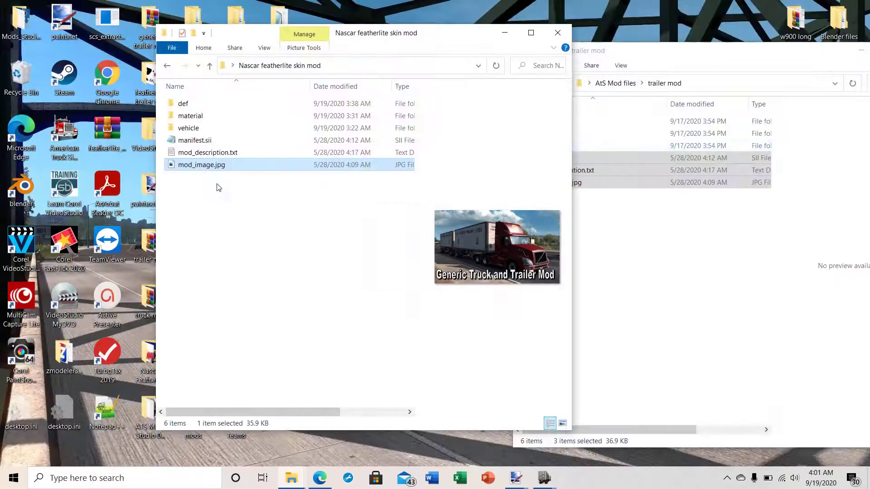
Step: Open mod_image.jpg in paint.net to view it at its image size, and return to the Nascar featherlite skin mod folder
right_click(195, 170)
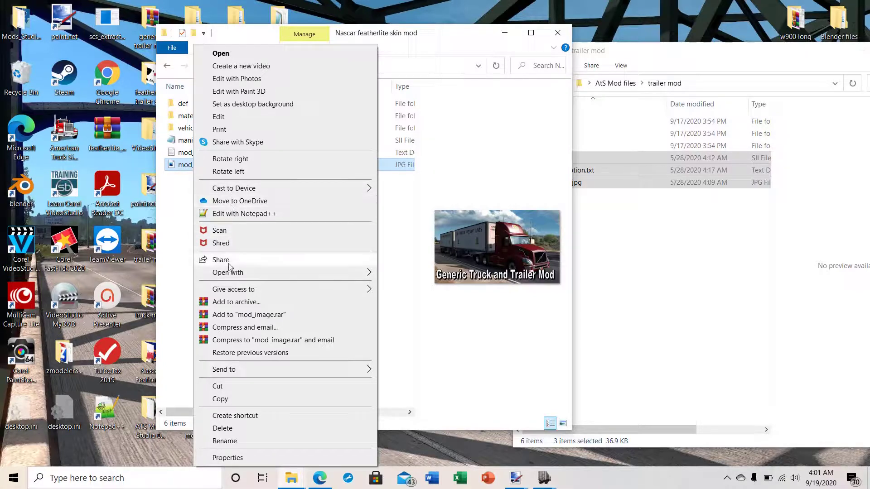
mouse_move(234, 275)
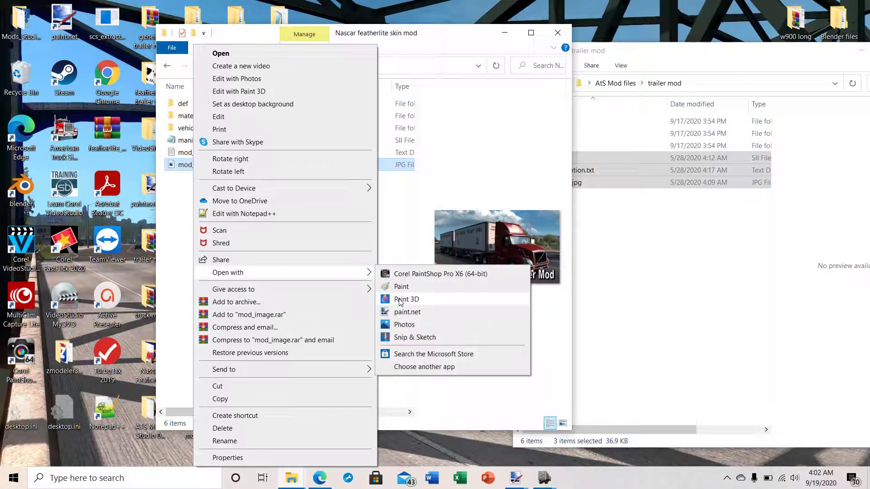
left_click(406, 312)
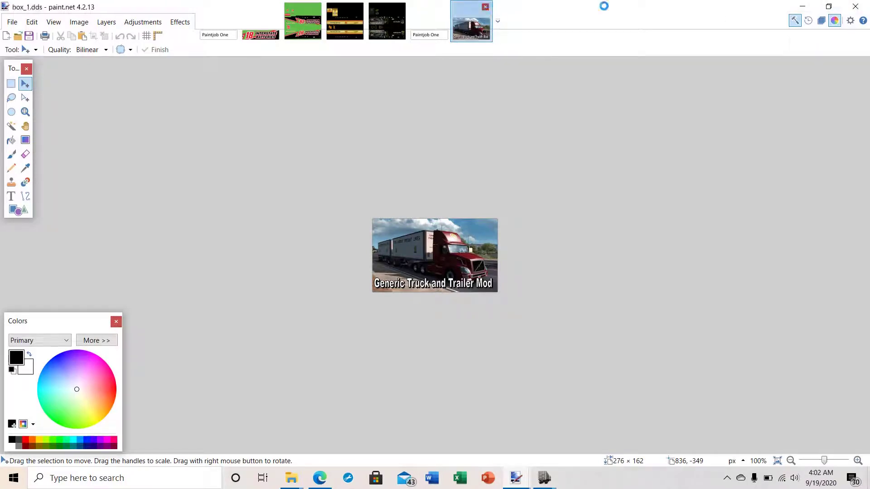
left_click(800, 8)
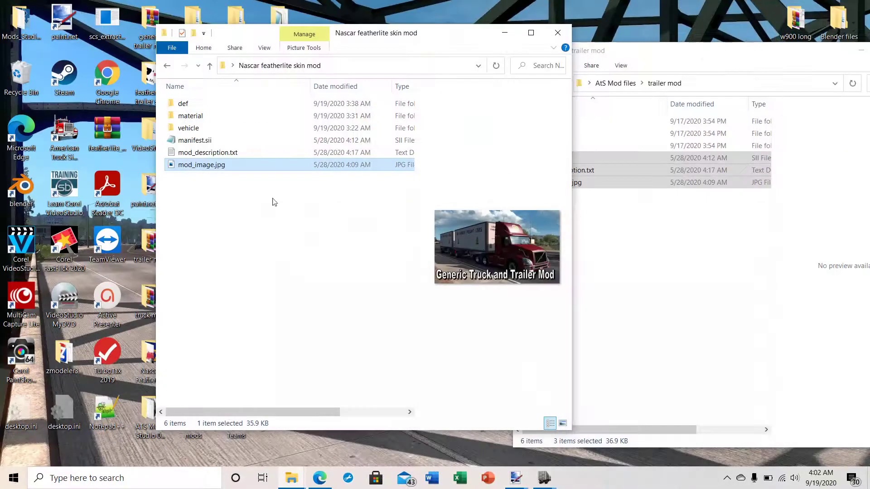
Step: Pack the def, material and vehicle folders with manifest.sii, mod_description.txt and mod_image.jpg into a ZIP-format archive named "Nascar featherlite skin mod.scs"
left_click(207, 268)
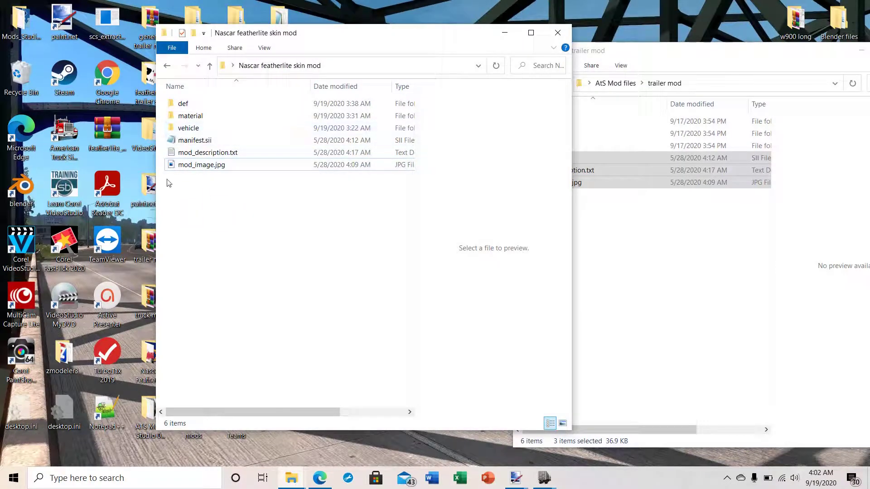
left_click_drag(167, 193, 202, 125)
left_click(228, 190)
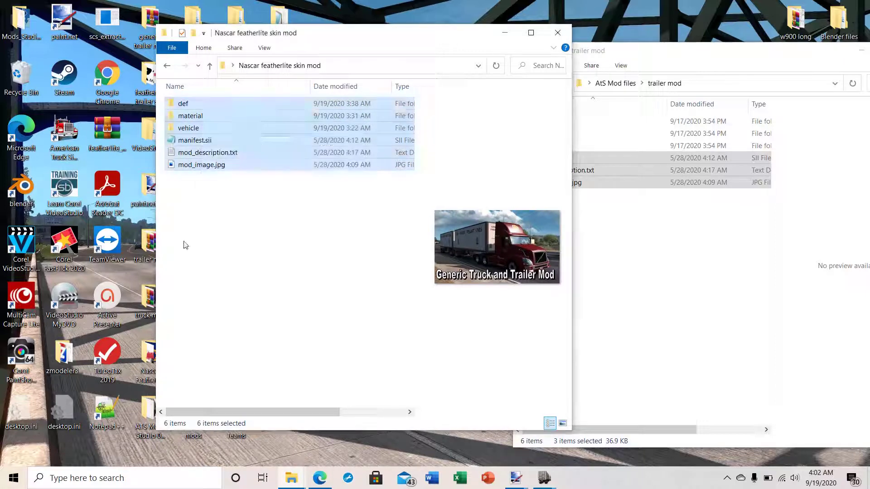
left_click(184, 243)
left_click_drag(167, 176, 184, 96)
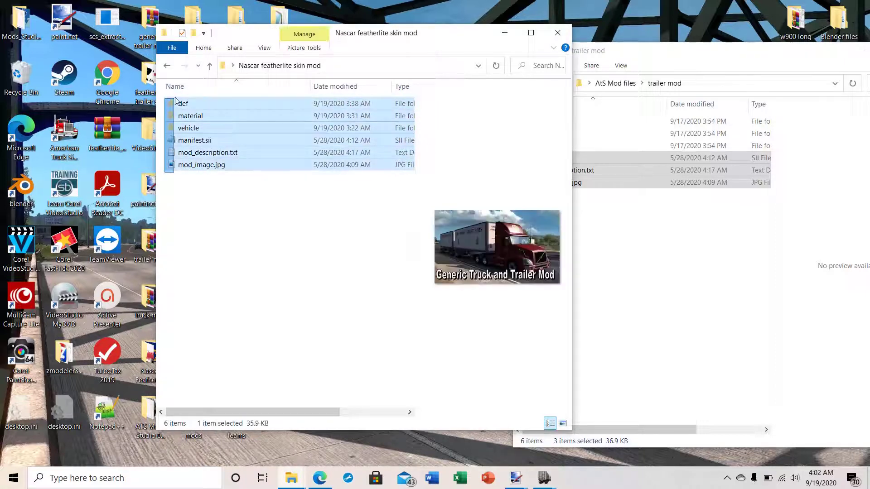
right_click(193, 120)
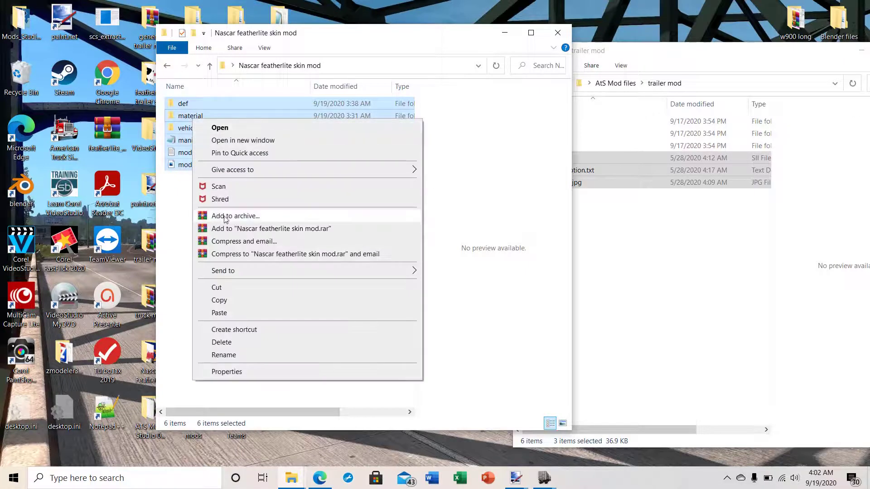
left_click(225, 216)
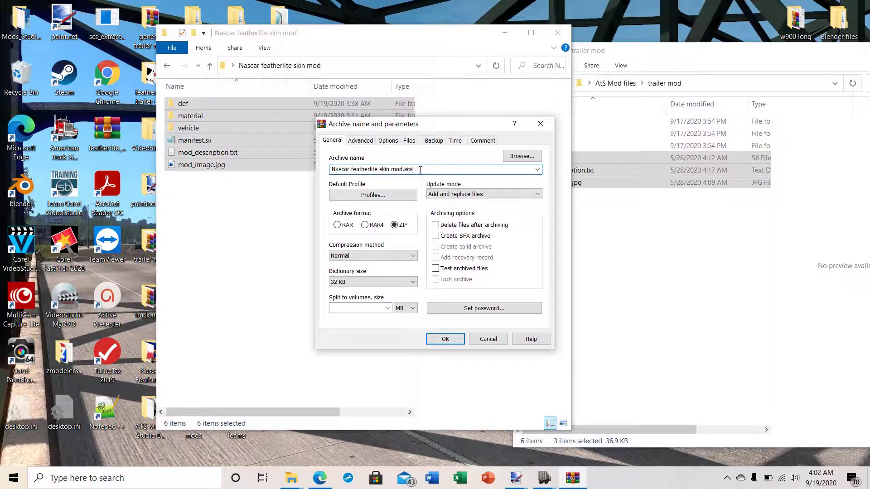
left_click(455, 341)
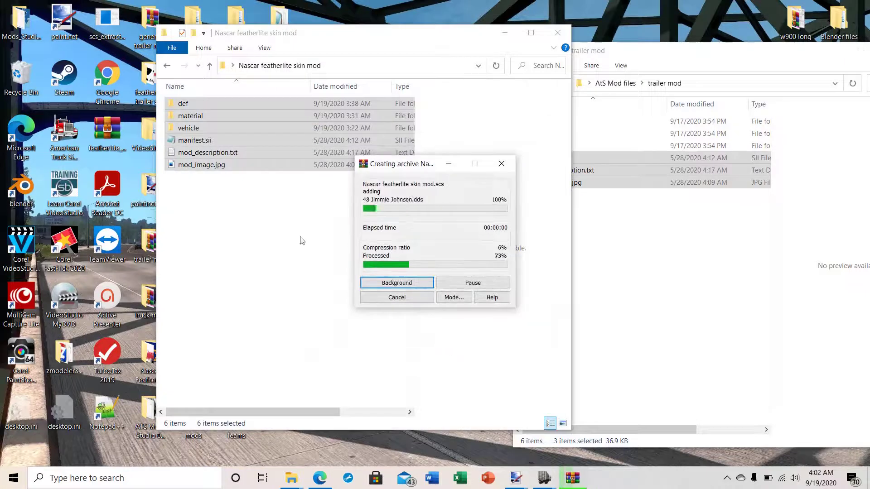
Step: Copy "Nascar featherlite skin mod.scs" into the American Truck Simulator mod folder in Documents, replacing the existing file
left_click(211, 224)
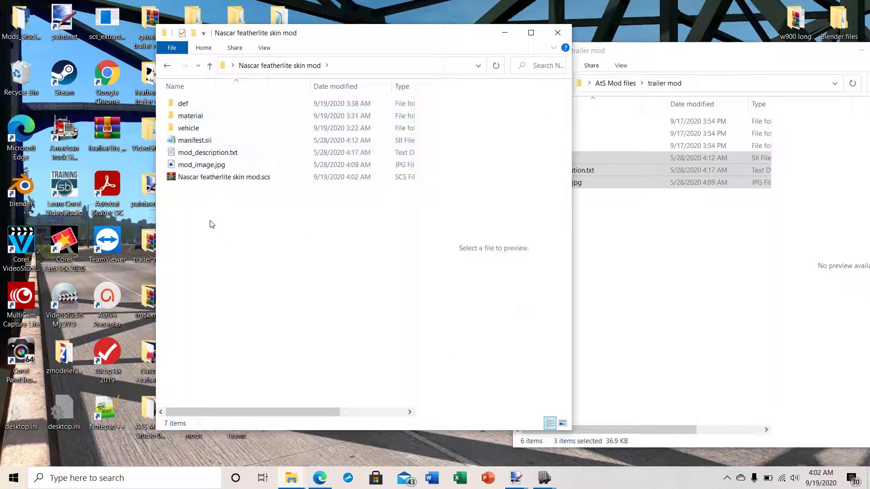
right_click(193, 180)
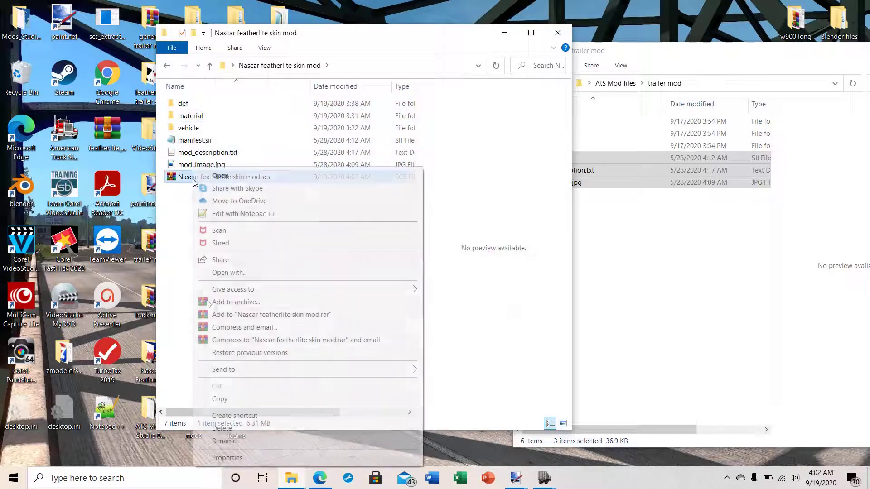
left_click(217, 400)
left_click(291, 477)
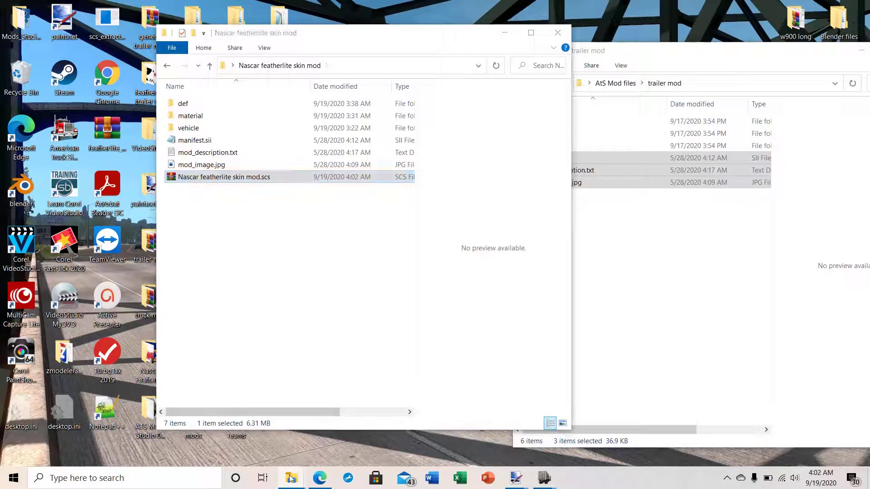
left_click(297, 441)
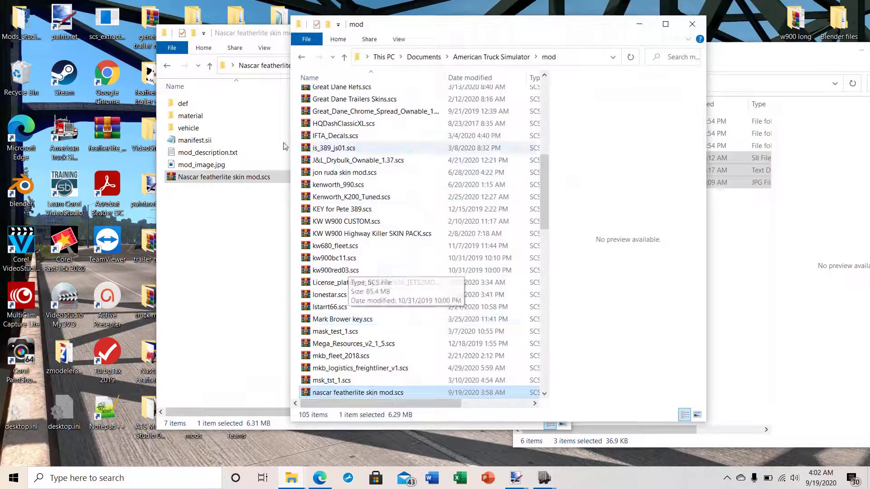
right_click(297, 177)
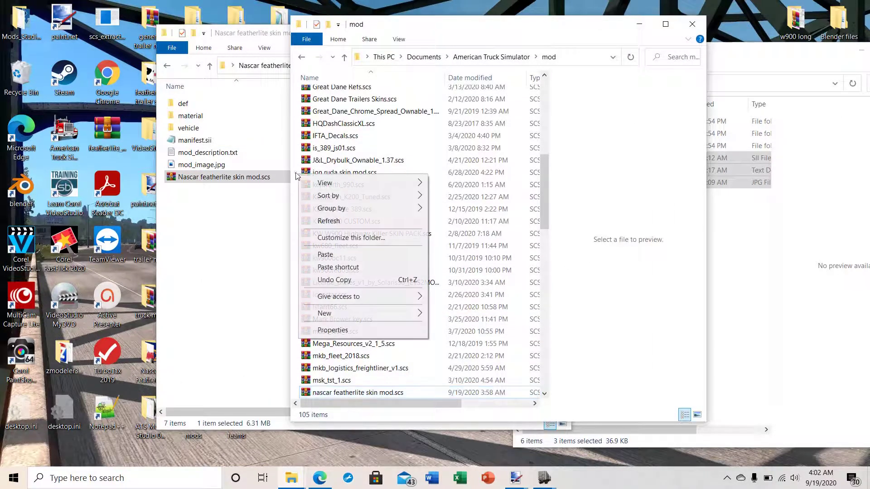
left_click(348, 254)
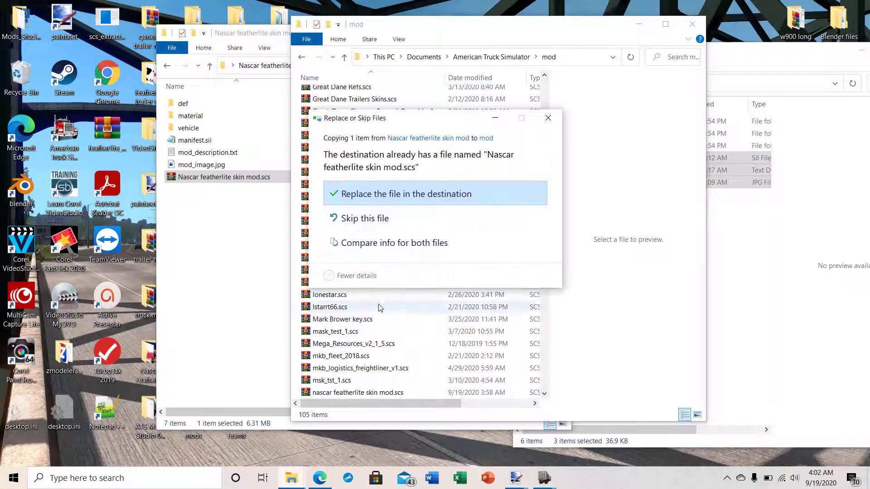
left_click(376, 195)
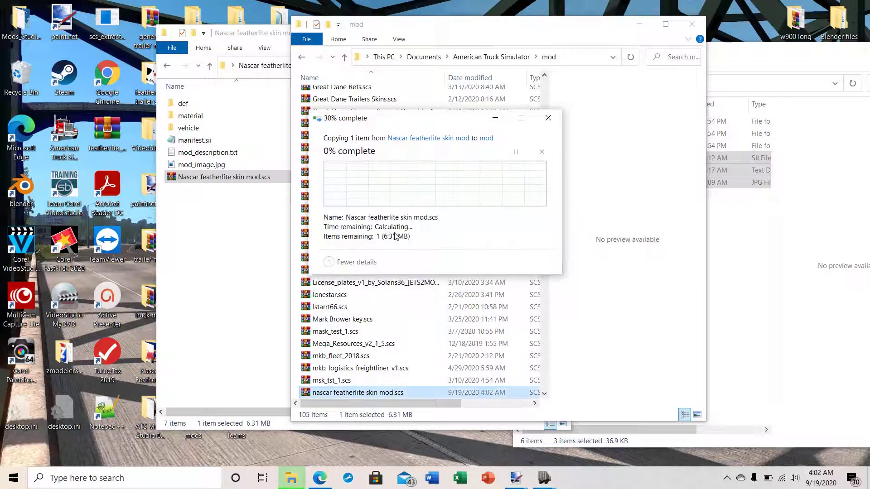
Step: Launch American Truck Simulator, skip loading the Steam inventory, and check the mod details of the first "Generic skin mod package" in the Mod Manager
double_click(63, 132)
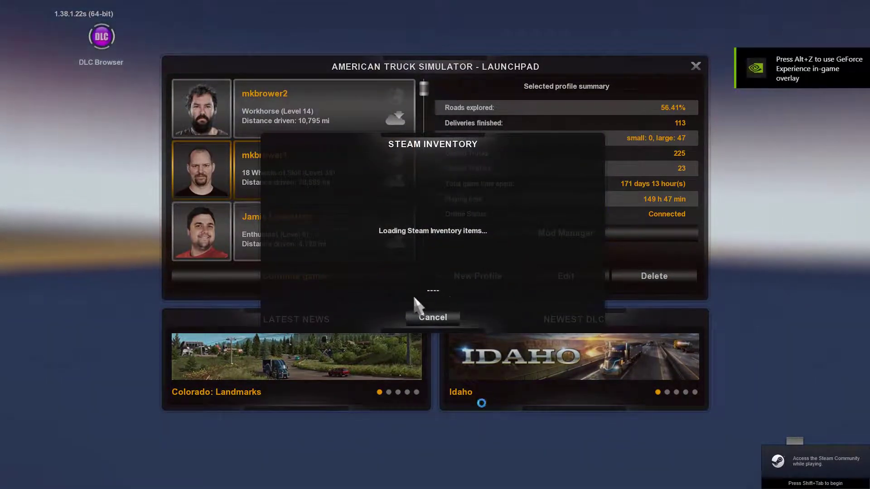
left_click(434, 318)
left_click(582, 245)
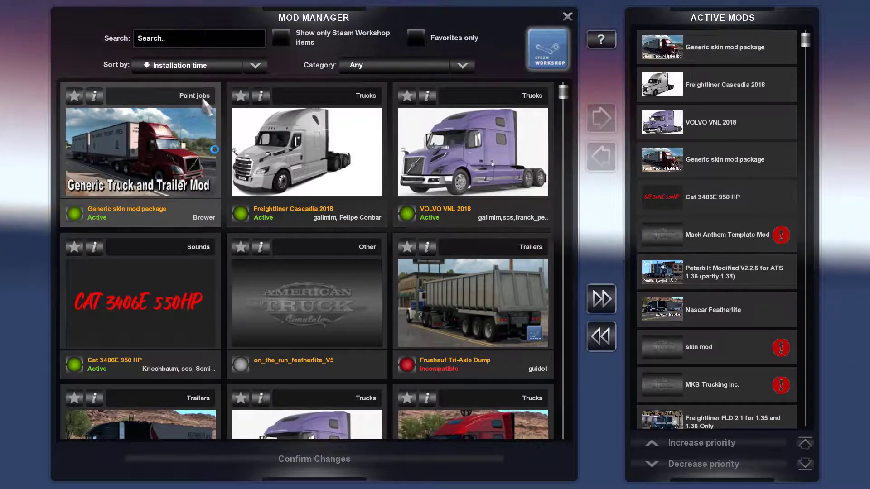
left_click(94, 96)
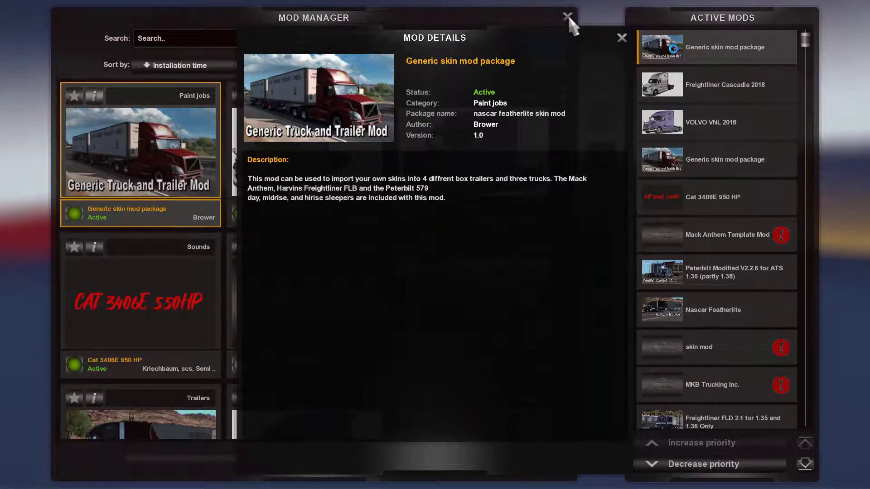
left_click(619, 42)
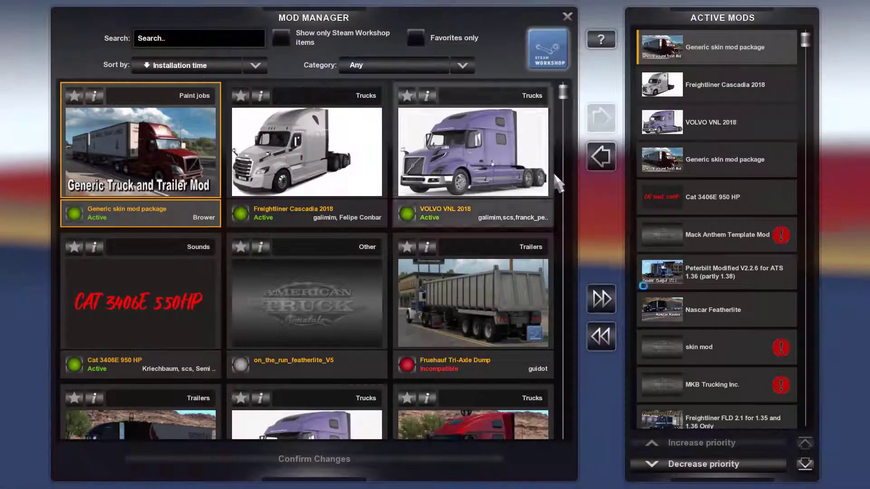
Step: Look through the installed mods down to VOLVO VNL 2018 V3, and exit the Mod Manager to the launchpad, skipping the Steam inventory loading
scroll(434, 339, "down", 3)
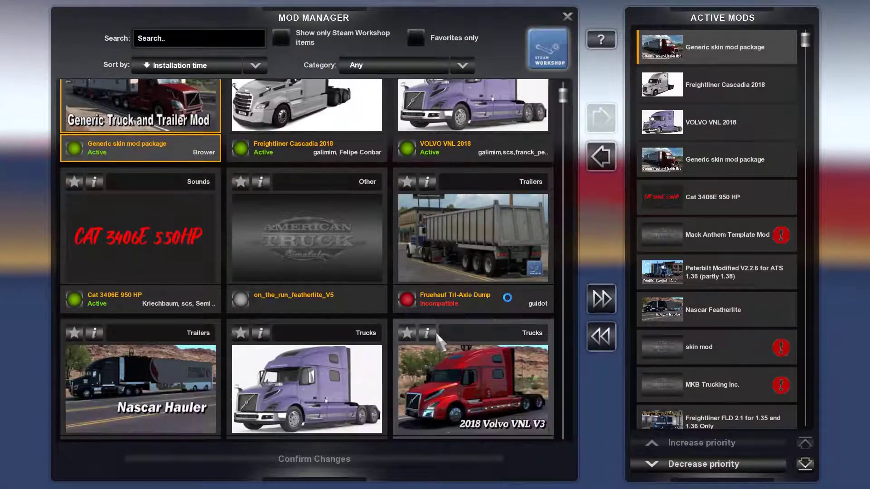
scroll(434, 339, "down", 1)
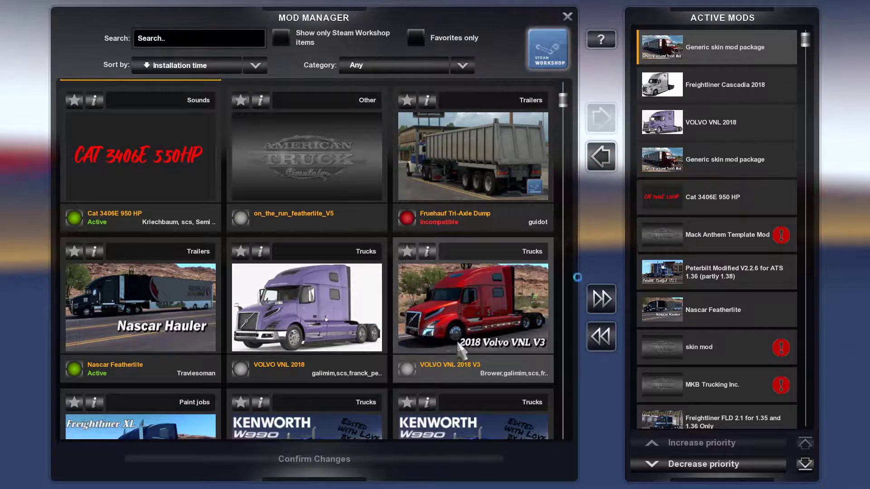
left_click(488, 338)
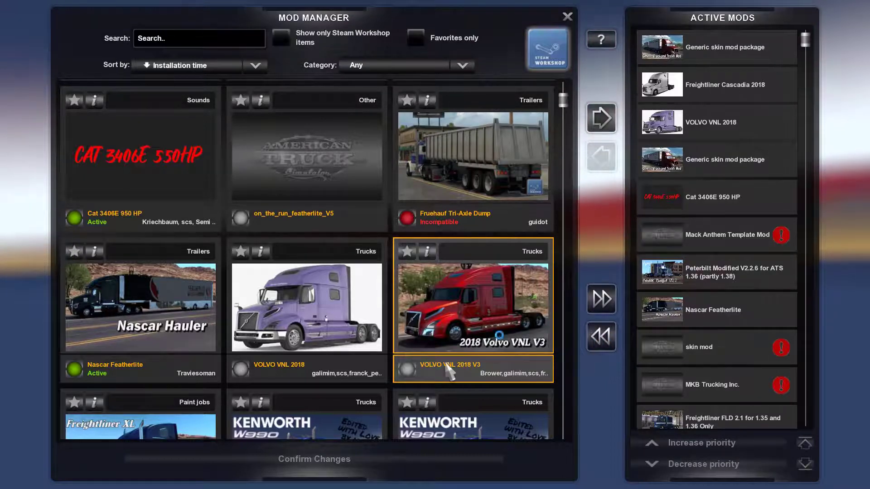
left_click(566, 17)
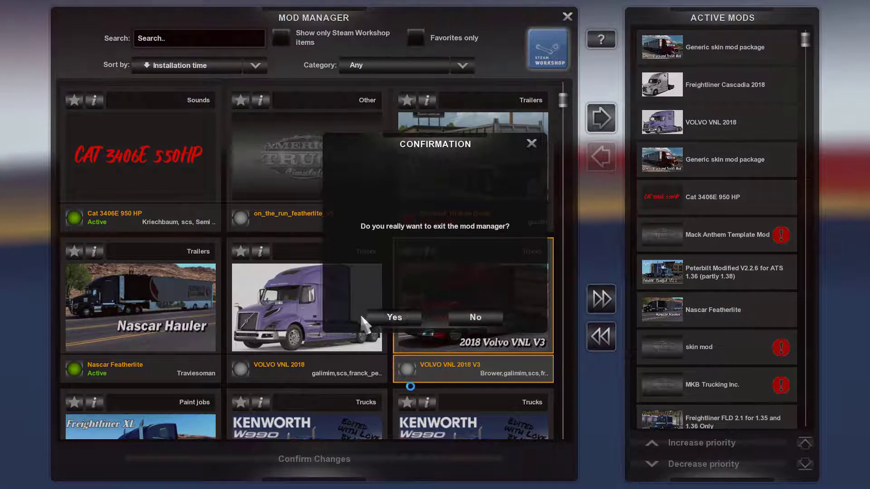
left_click(392, 317)
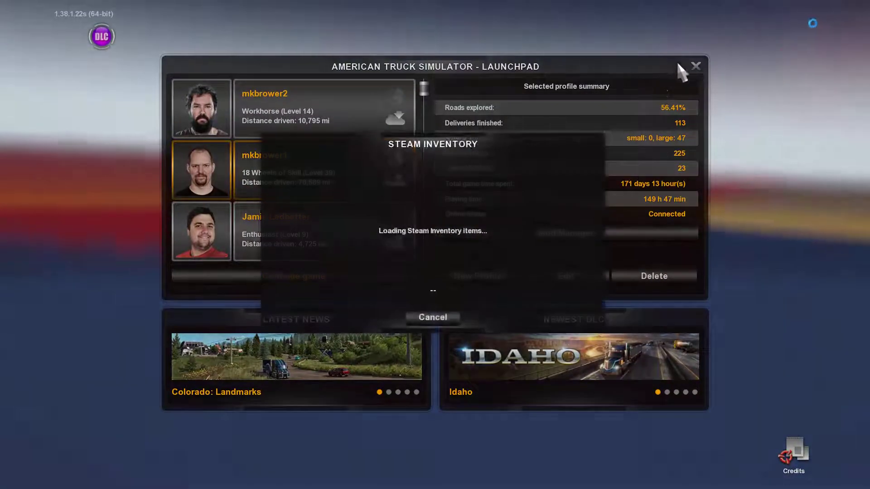
left_click(428, 319)
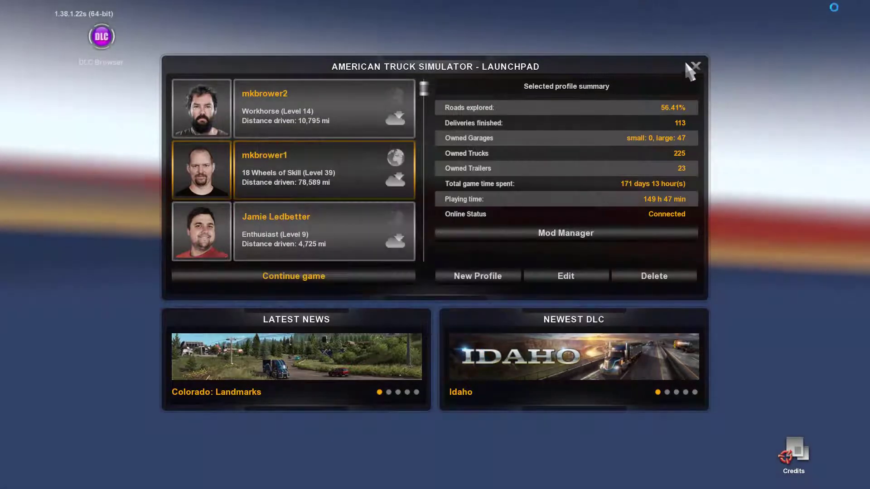